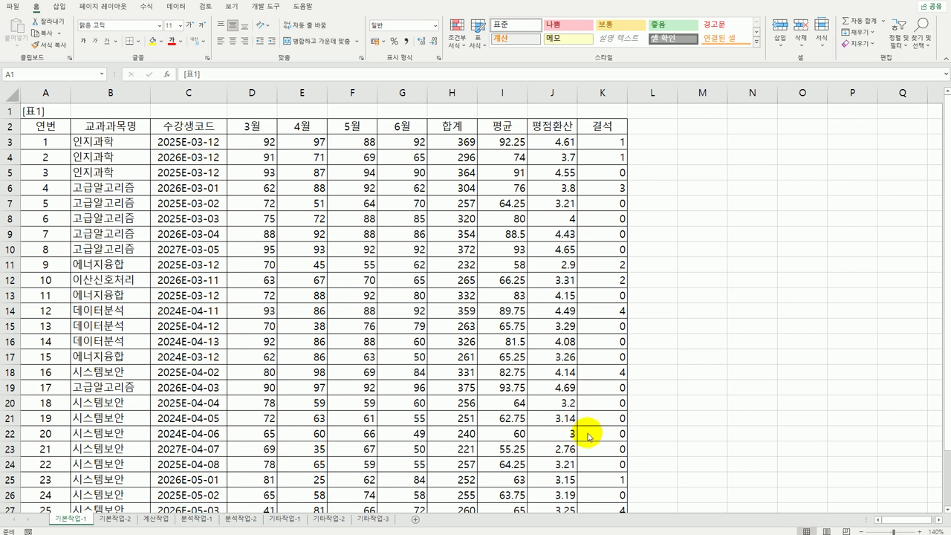
Step: Enter the criteria heading 조건 in cell A32, below the 표1 data table
left_click(58, 128)
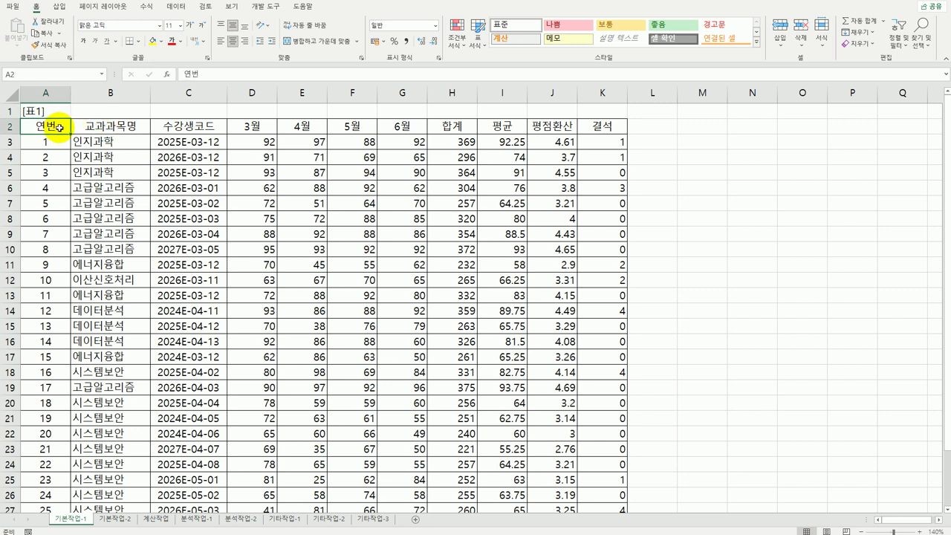
left_click(177, 130)
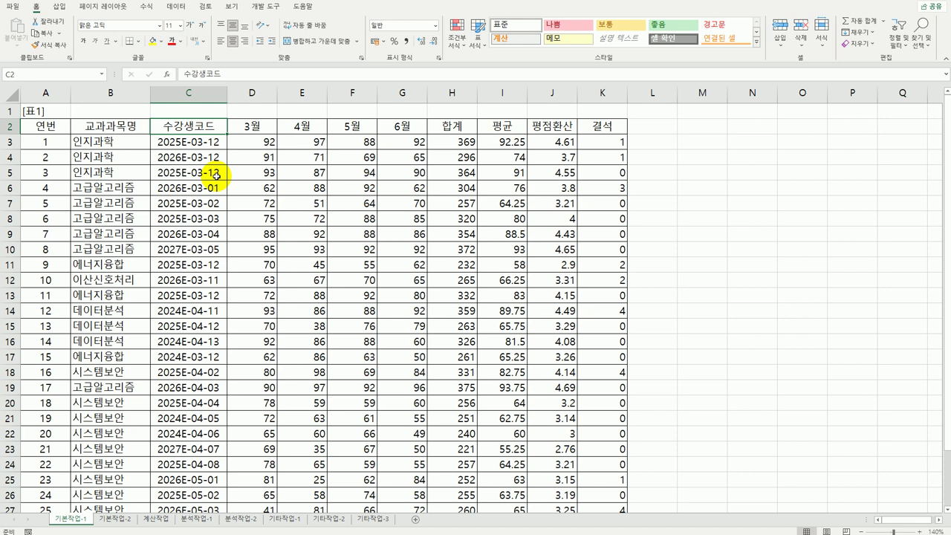
scroll(216, 175, "down", 6)
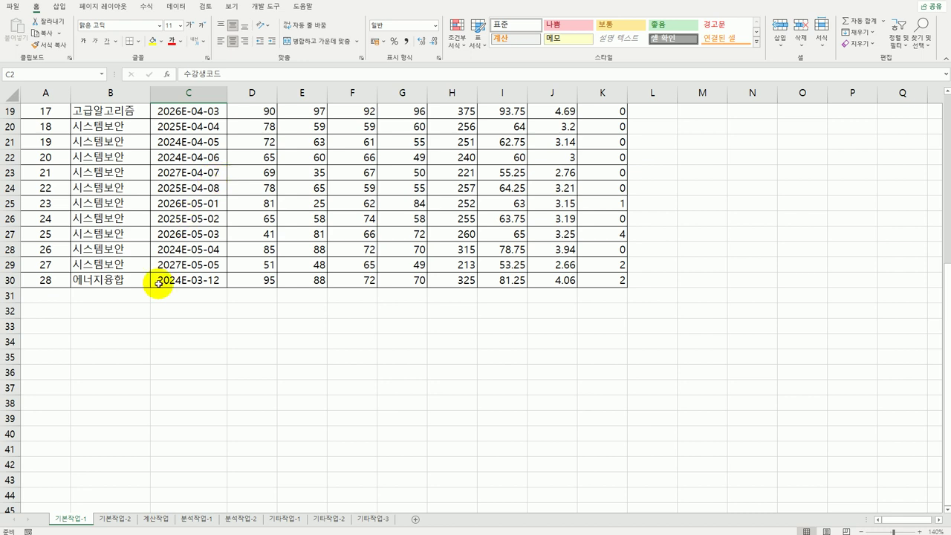
left_click(54, 323)
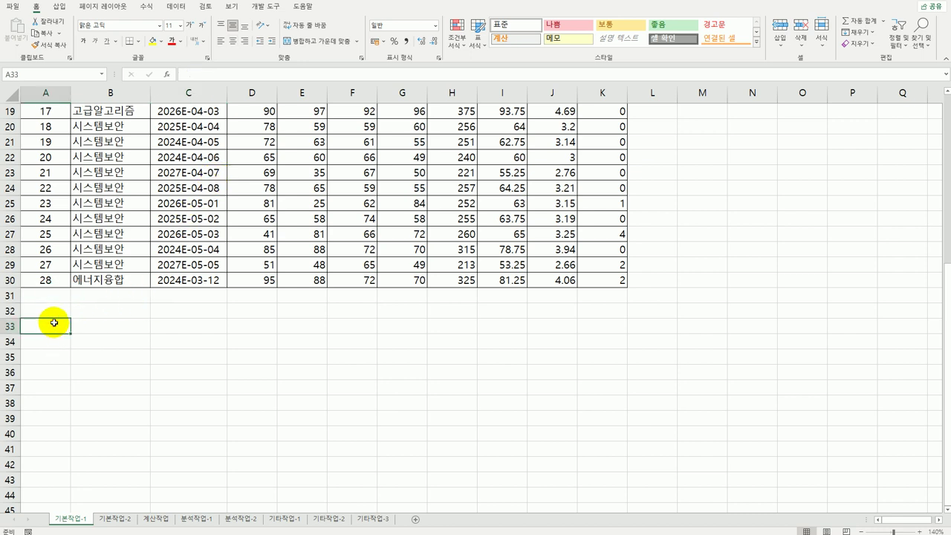
left_click_drag(62, 306, 59, 326)
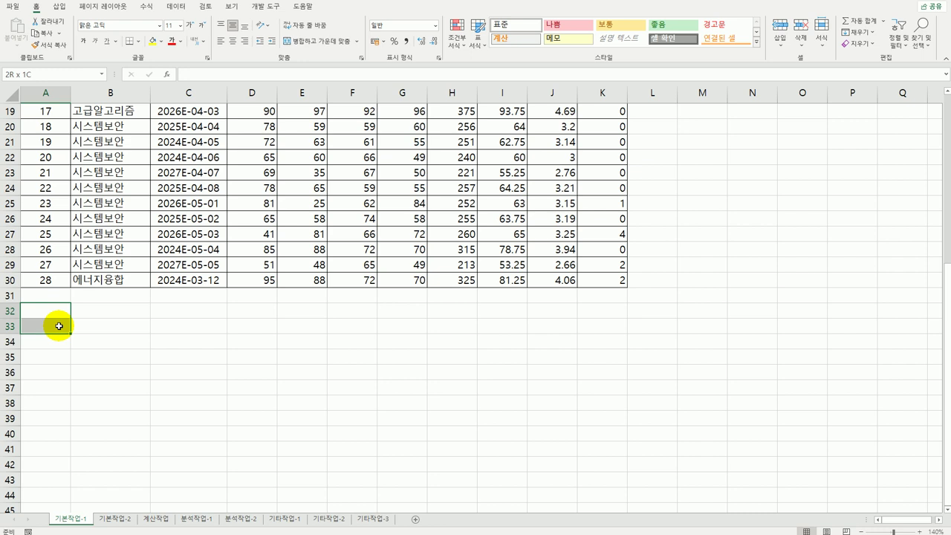
left_click(60, 312)
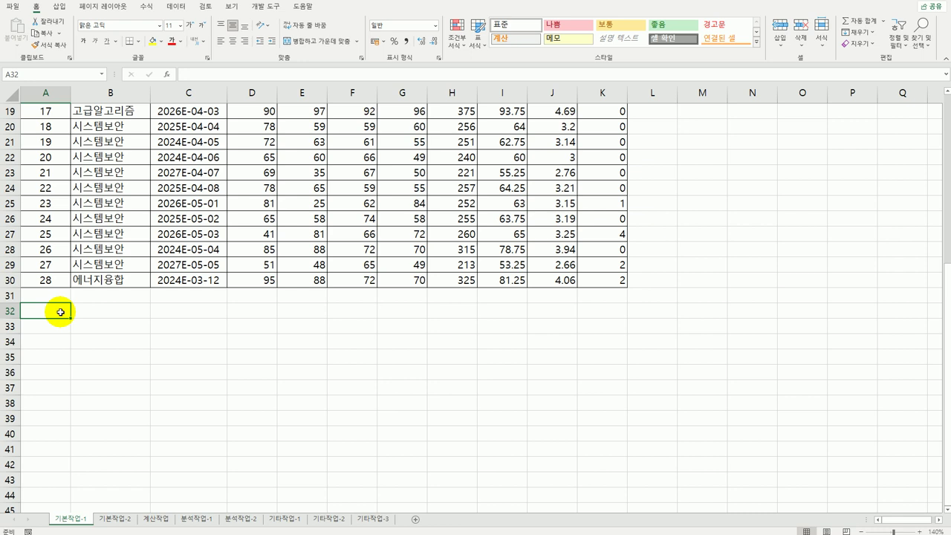
type("족")
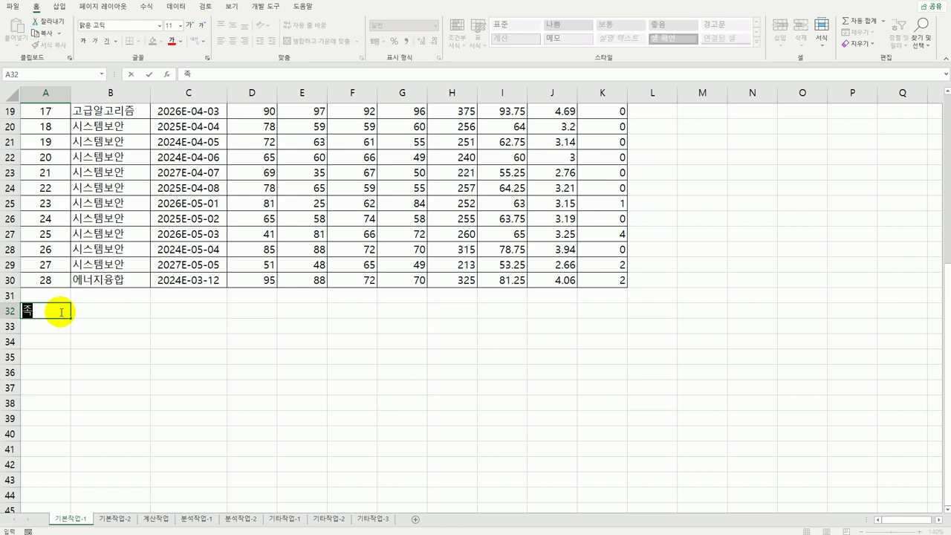
type("건")
key("Return")
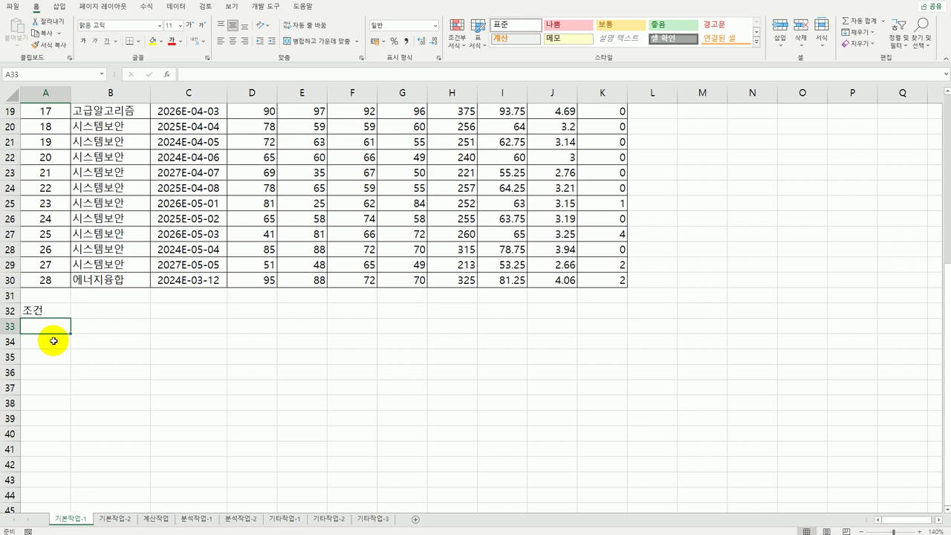
Step: Begin an AND formula in A33 with the first condition LEFT(C3,4)="2025", testing the first four characters of the 수강생코드 value
type("=ㅁ")
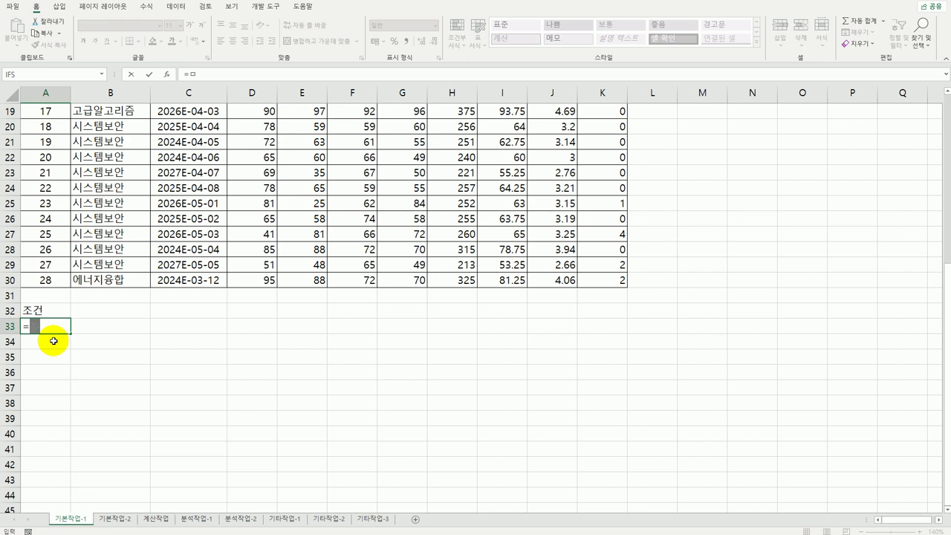
key("BackSpace")
type("and(")
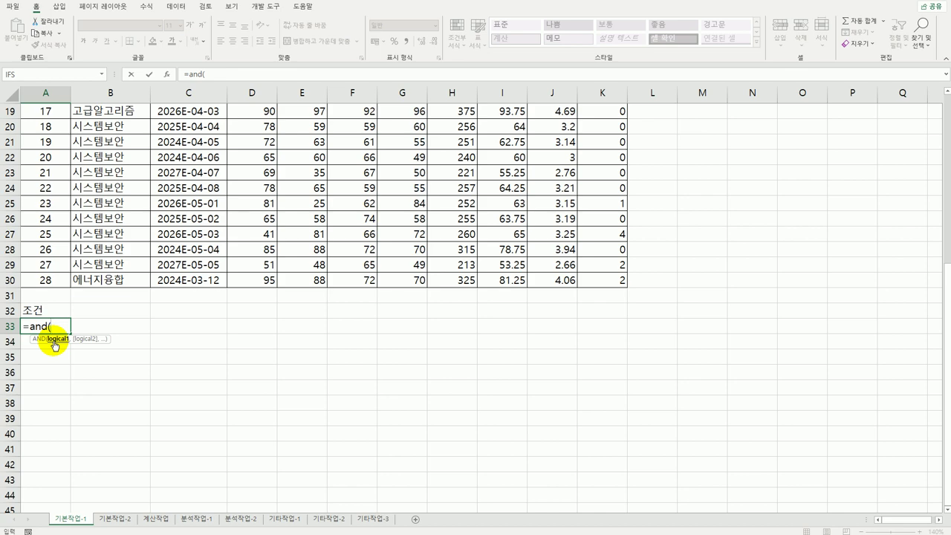
type("left(")
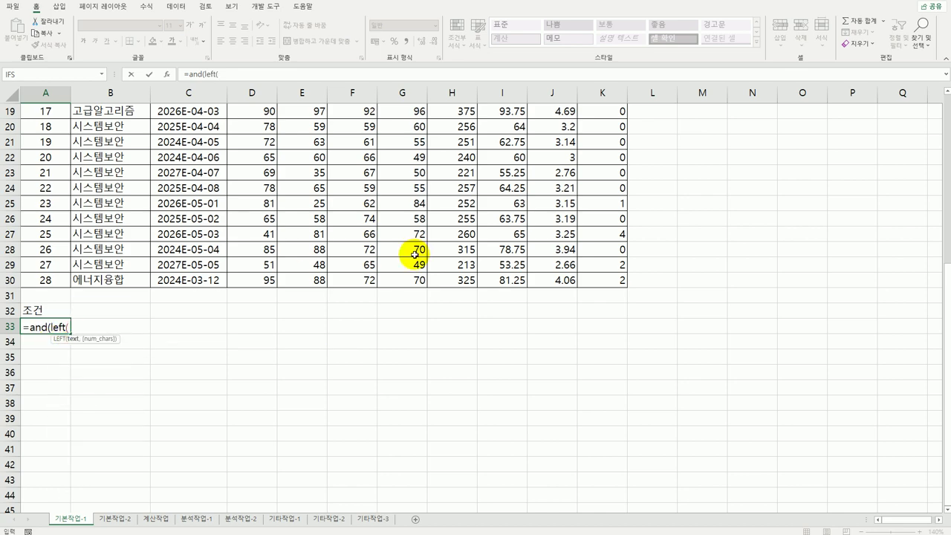
scroll(415, 254, "up", 6)
left_click(207, 142)
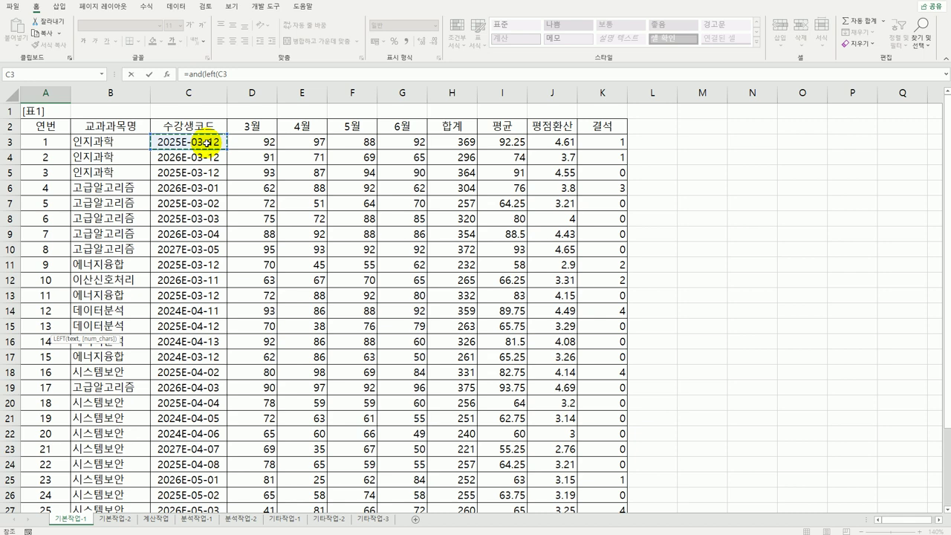
type(",")
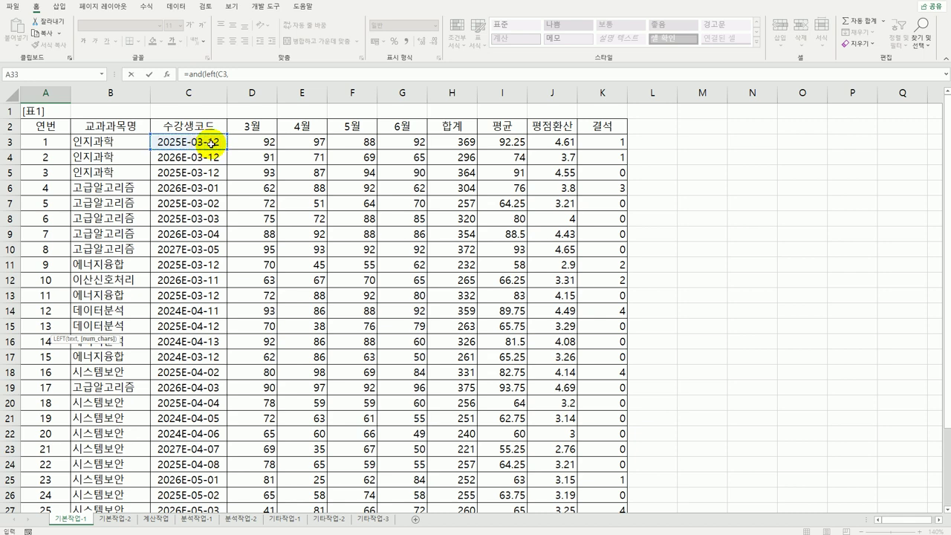
type("4)")
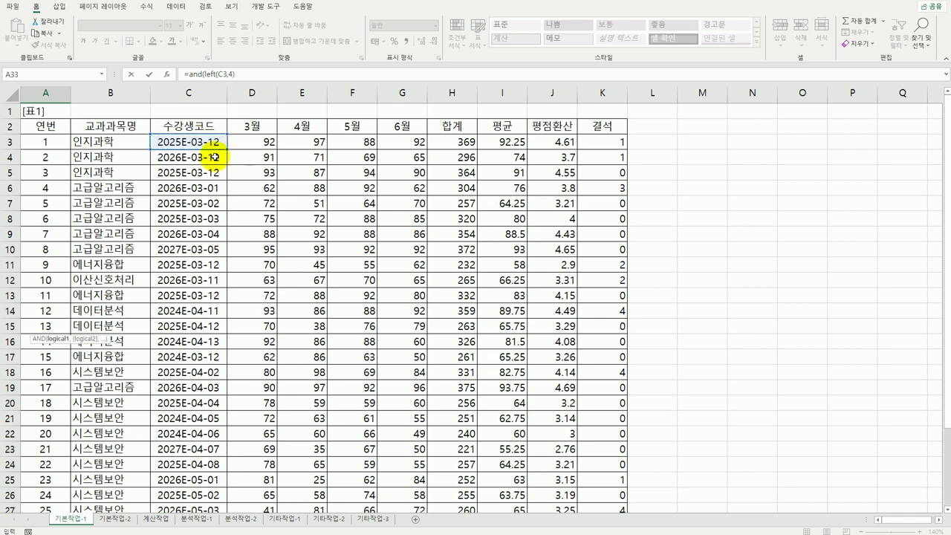
scroll(181, 265, "down", 8)
scroll(181, 265, "up", 2)
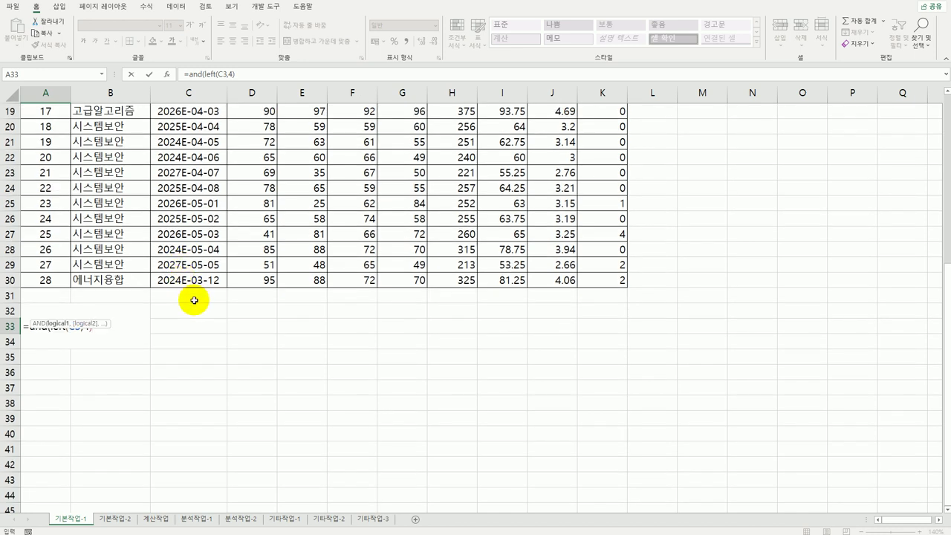
type("=")
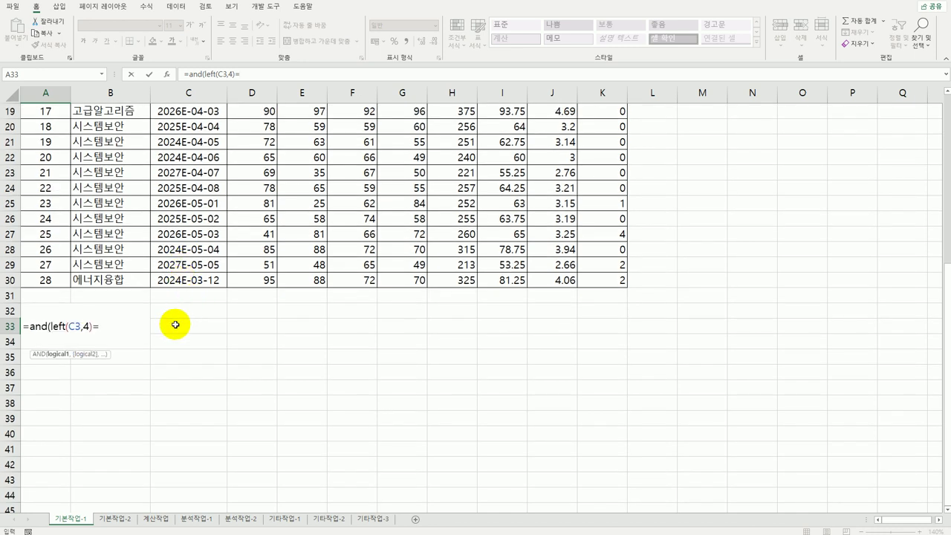
type("\"2025\"")
type(",")
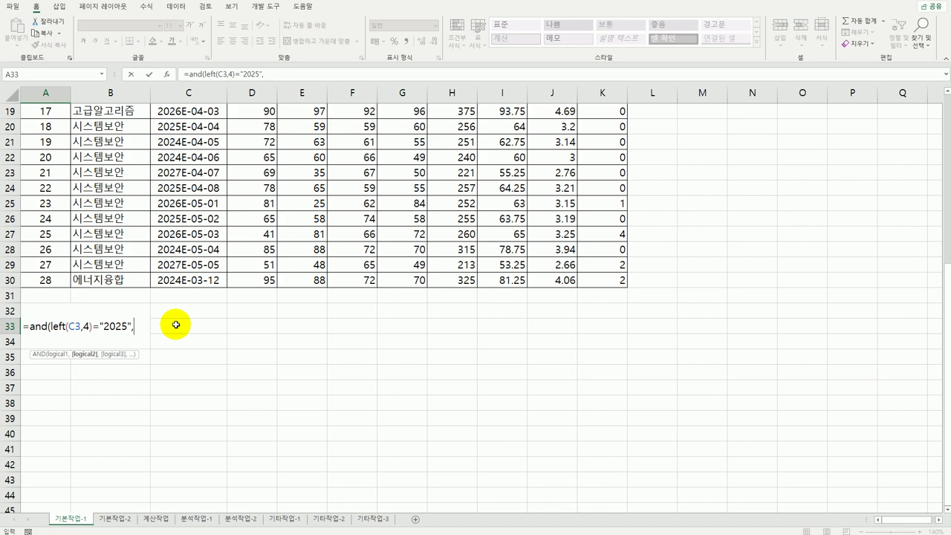
Step: Add the second condition RIGHT(C3,1)<>"4" to the AND formula in A33 and complete the formula
type("righ")
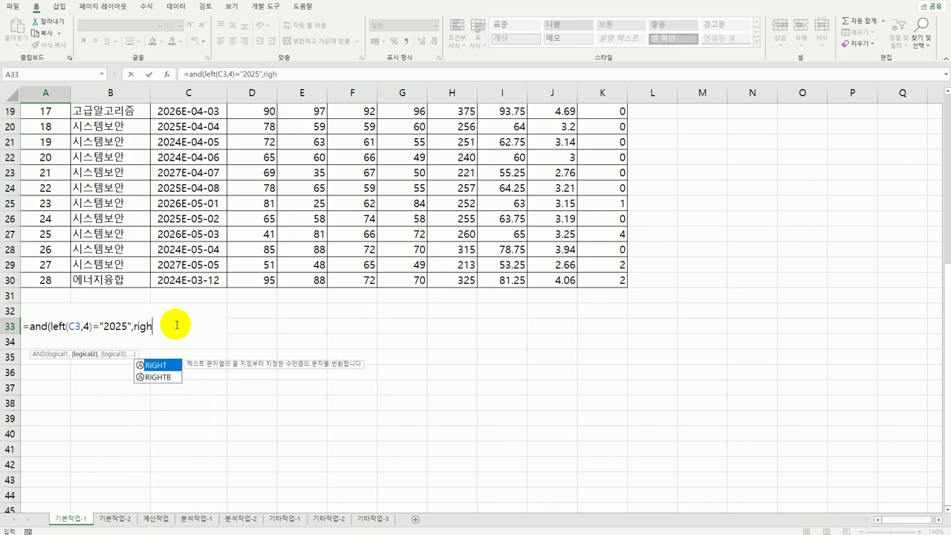
key("Tab")
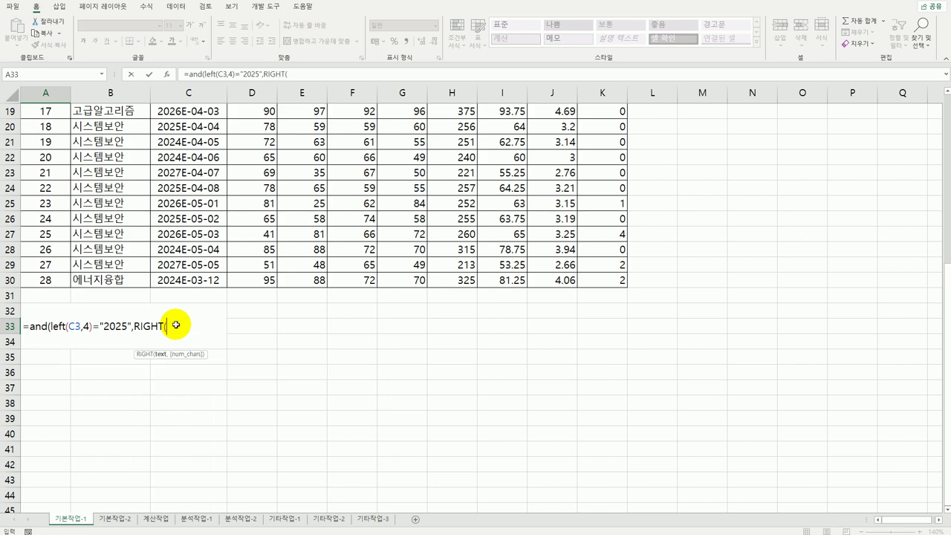
scroll(173, 325, "up", 3)
scroll(173, 325, "up", 3)
left_click(181, 144)
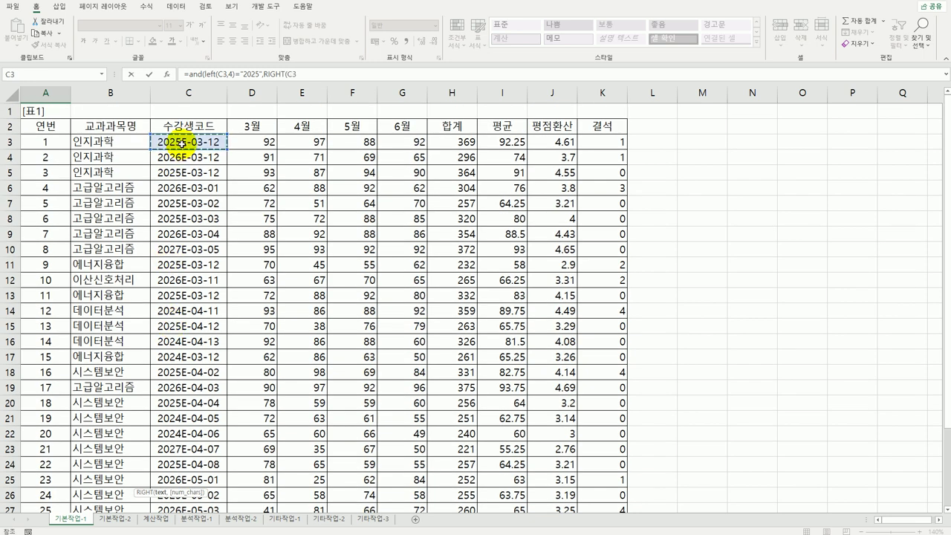
type(",")
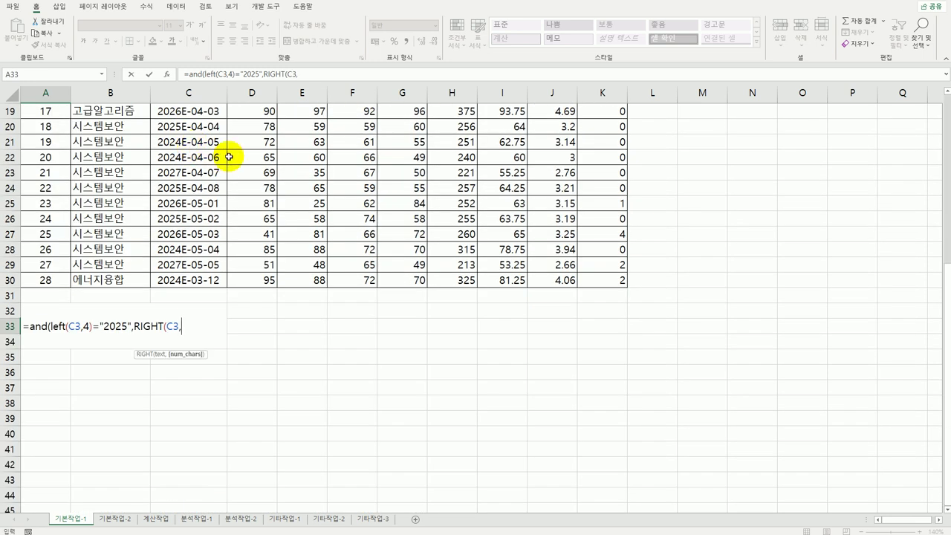
type("1)")
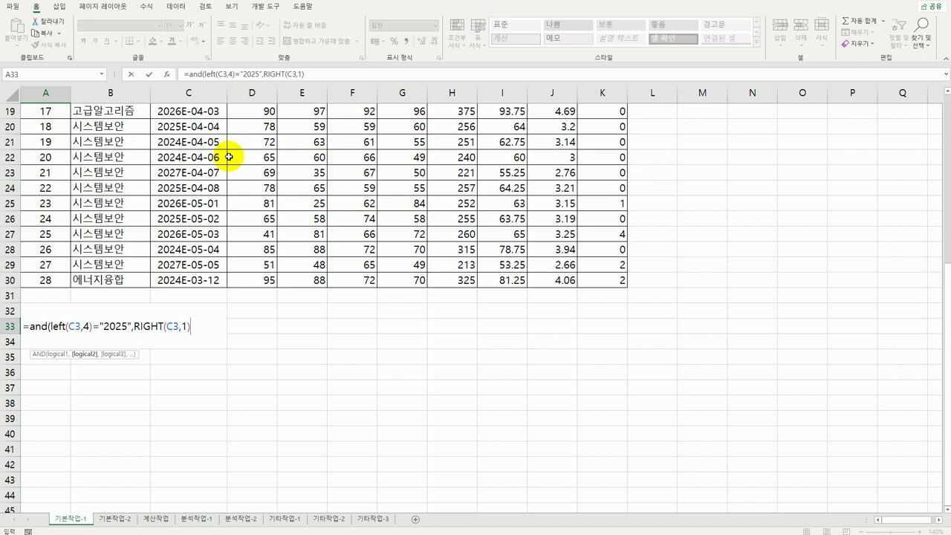
type("<>\"4\"")
type(")")
key("Return")
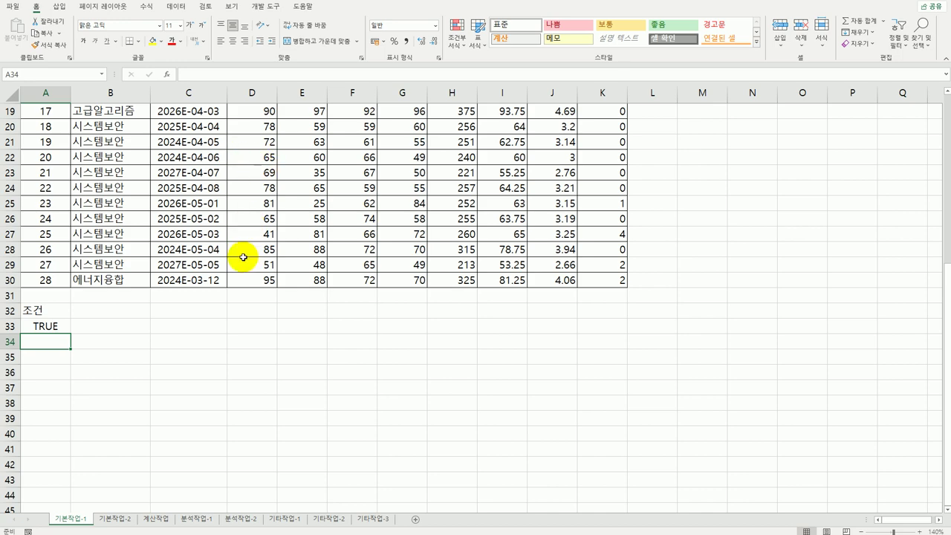
Step: Set up an advanced filter on the table with list range A2:K30 and criteria range A32:A33
scroll(242, 258, "up", 3)
scroll(242, 258, "up", 3)
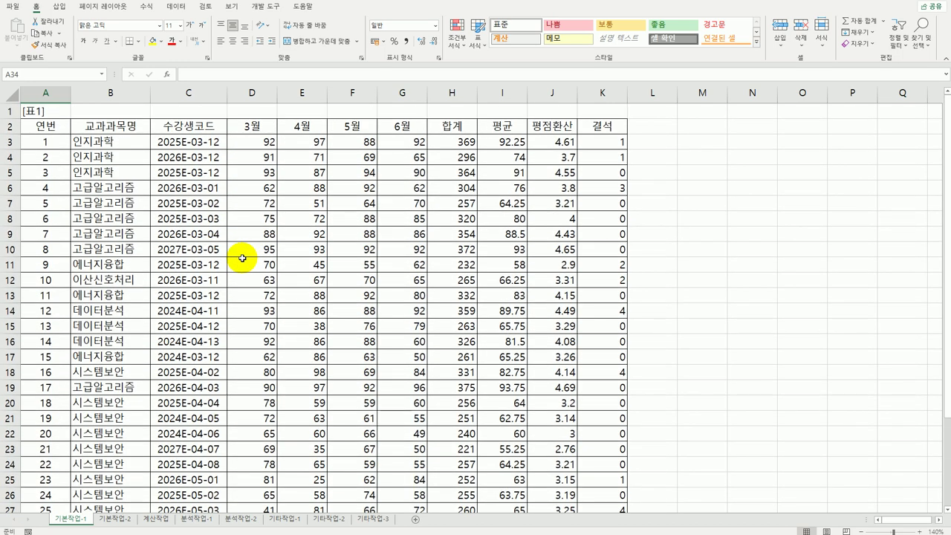
left_click(188, 233)
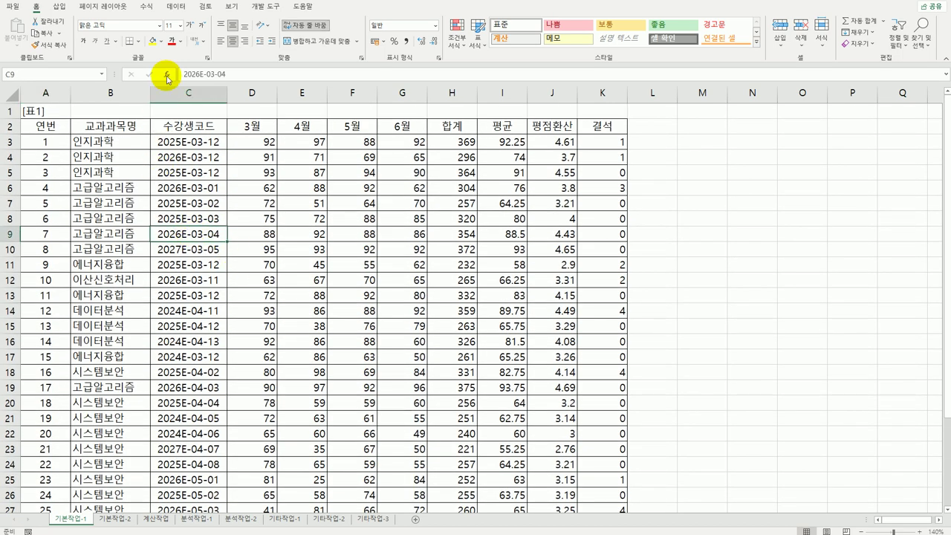
left_click(176, 7)
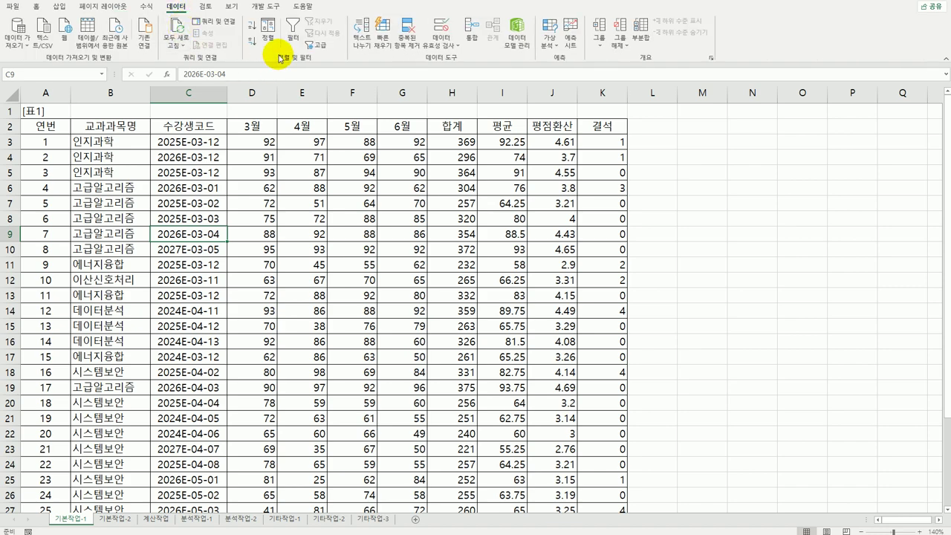
left_click(319, 46)
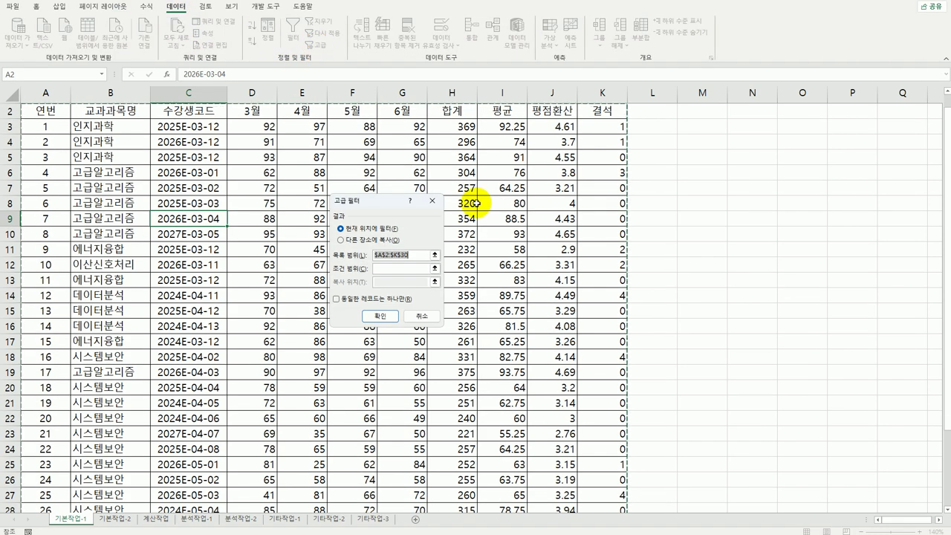
scroll(475, 203, "down", 3)
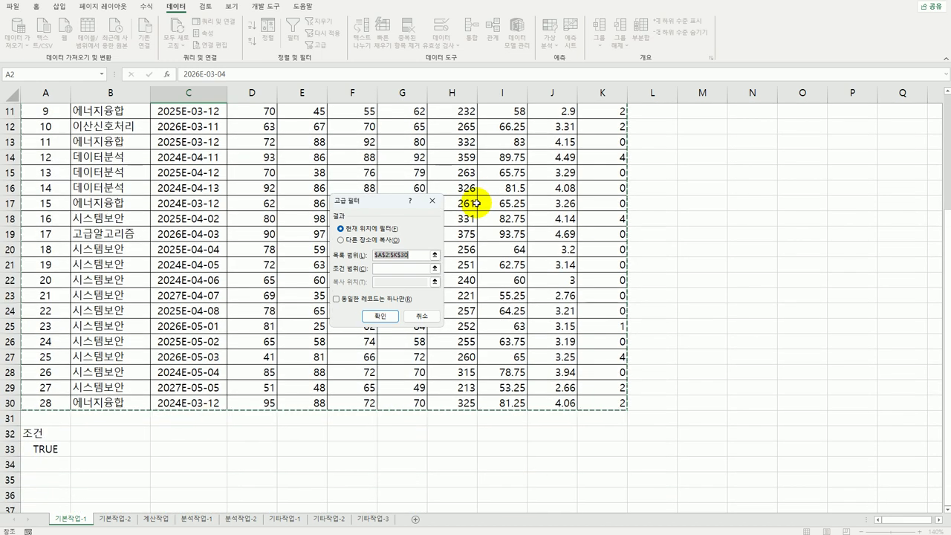
left_click(390, 266)
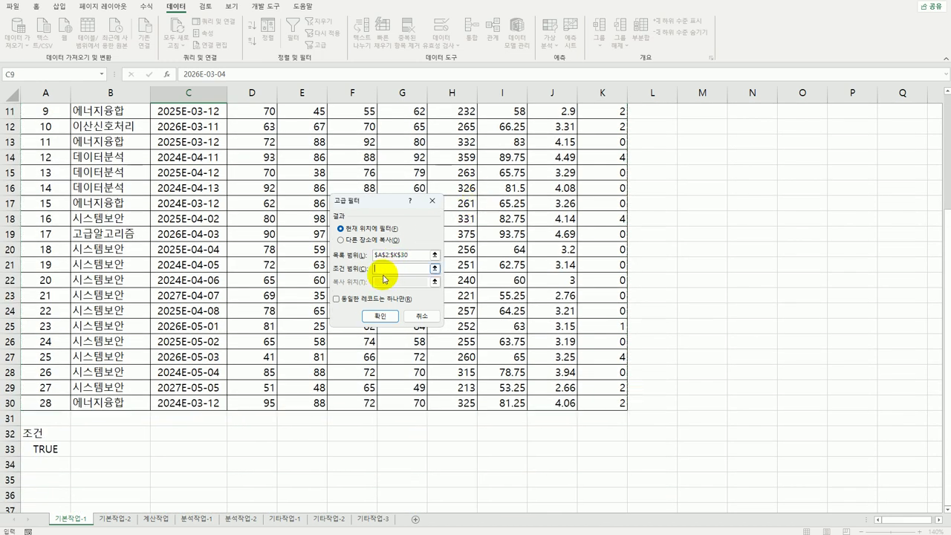
left_click_drag(43, 433, 68, 449)
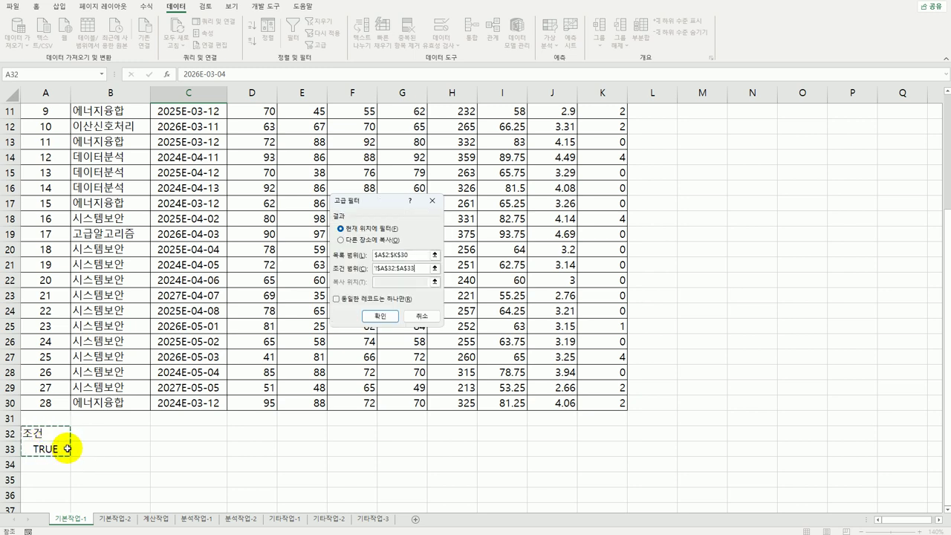
Step: Run the advanced filter with its results copied to another location starting at A35, and check the extracted 수강생코드 values in C36:C45
left_click(355, 240)
left_click(381, 283)
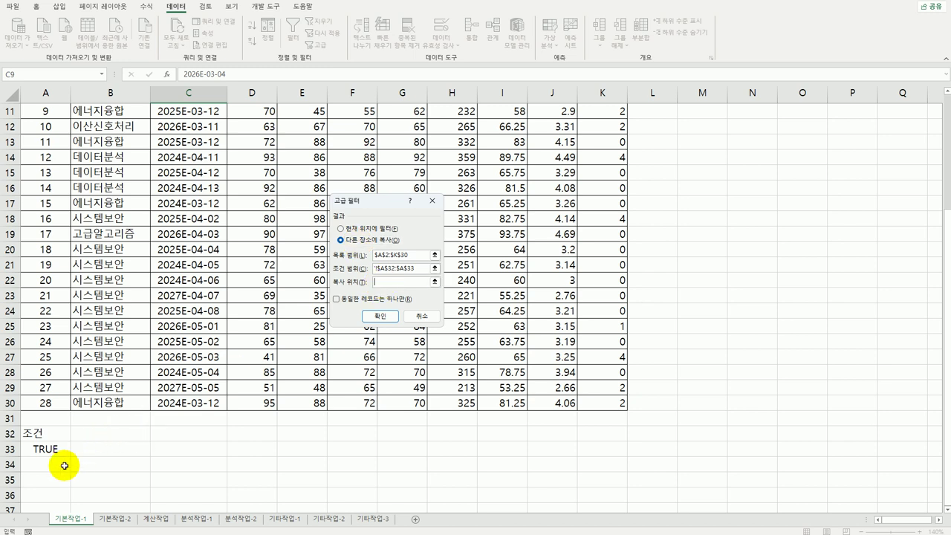
left_click(40, 478)
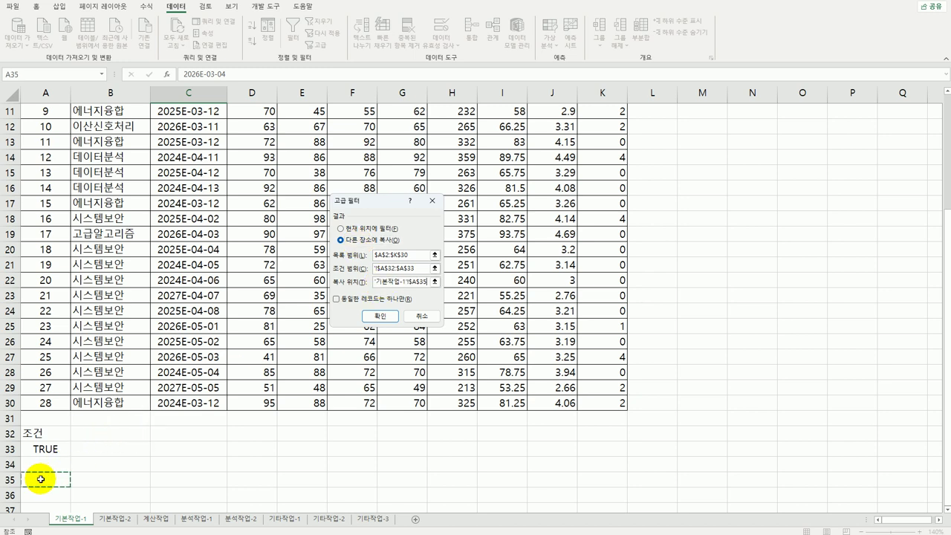
left_click(379, 316)
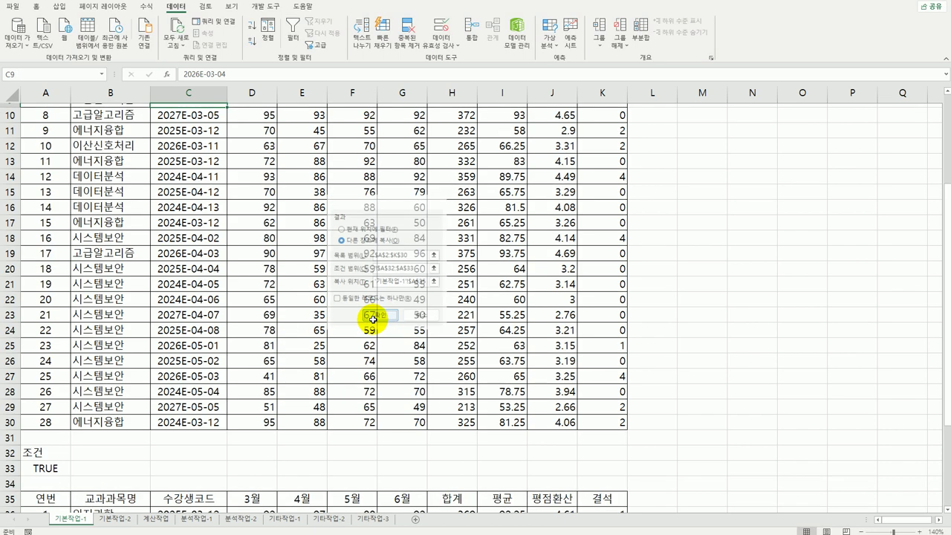
scroll(371, 318, "down", 4)
scroll(371, 318, "down", 2)
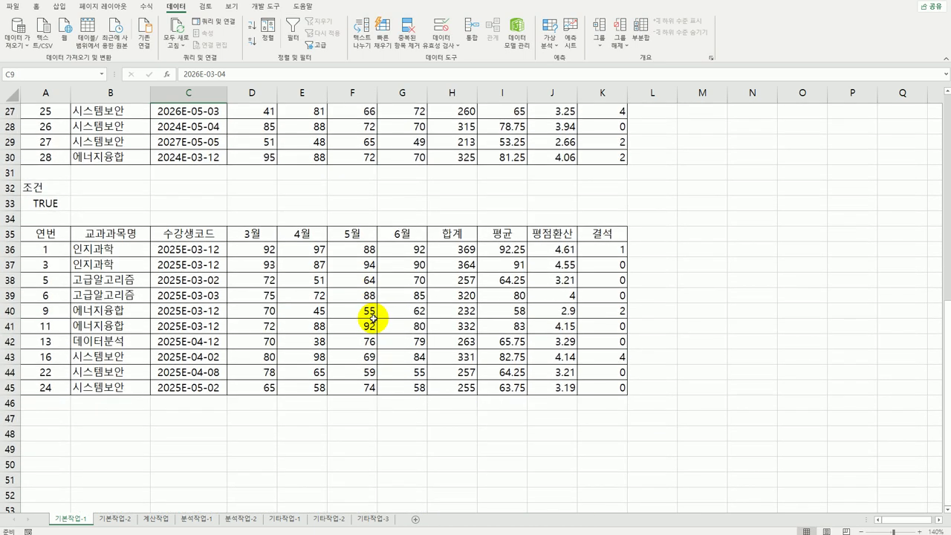
left_click(51, 203)
left_click_drag(192, 253, 192, 387)
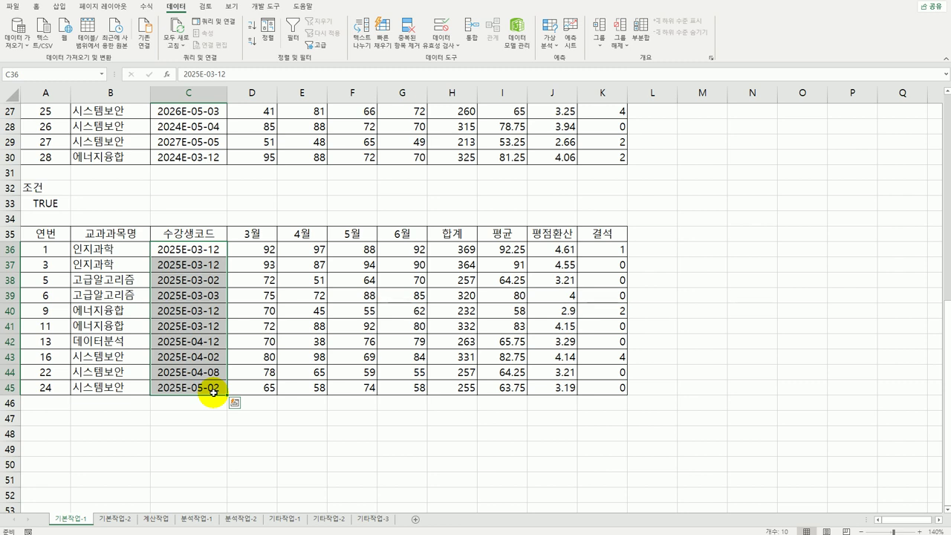
Step: Start a new conditional formatting rule for the table data A3:K30, using the rule type based on a formula
left_click(214, 391)
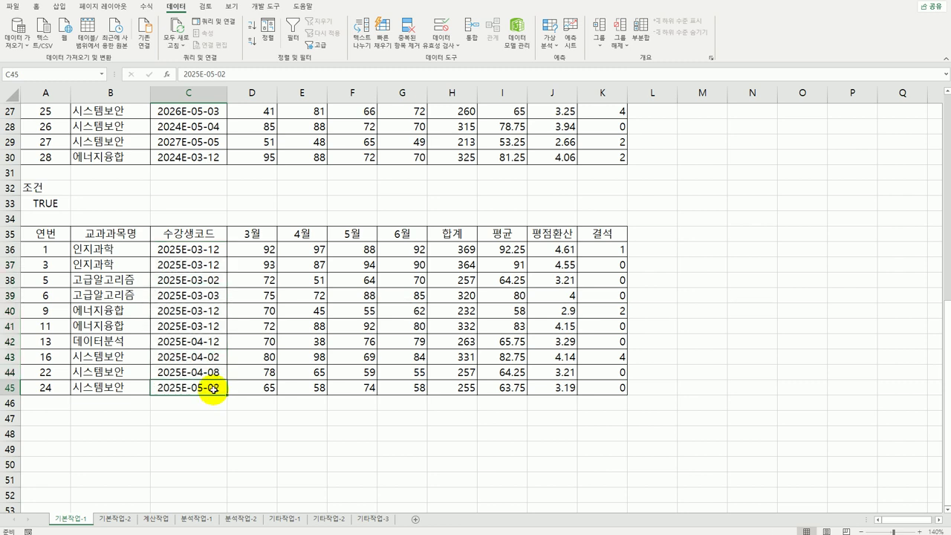
scroll(214, 387, "up", 9)
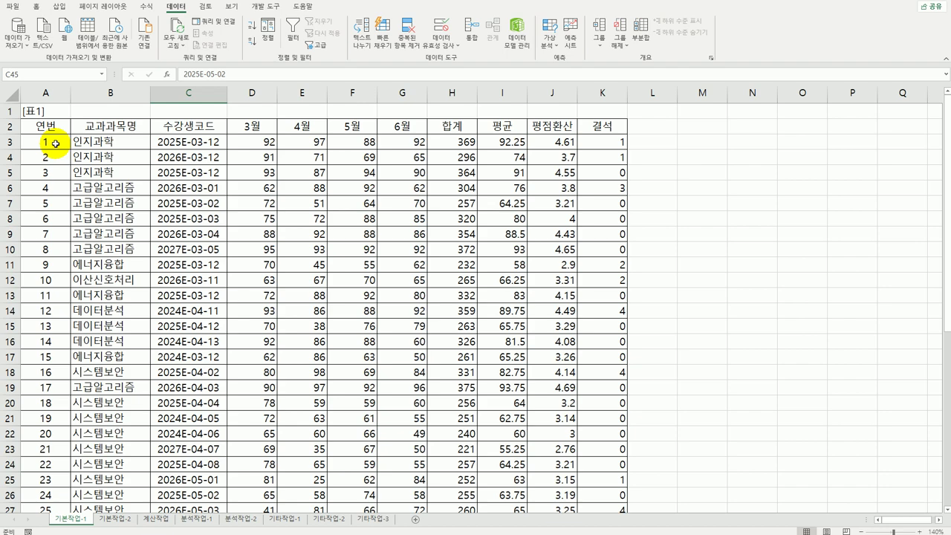
left_click_drag(55, 144, 600, 483)
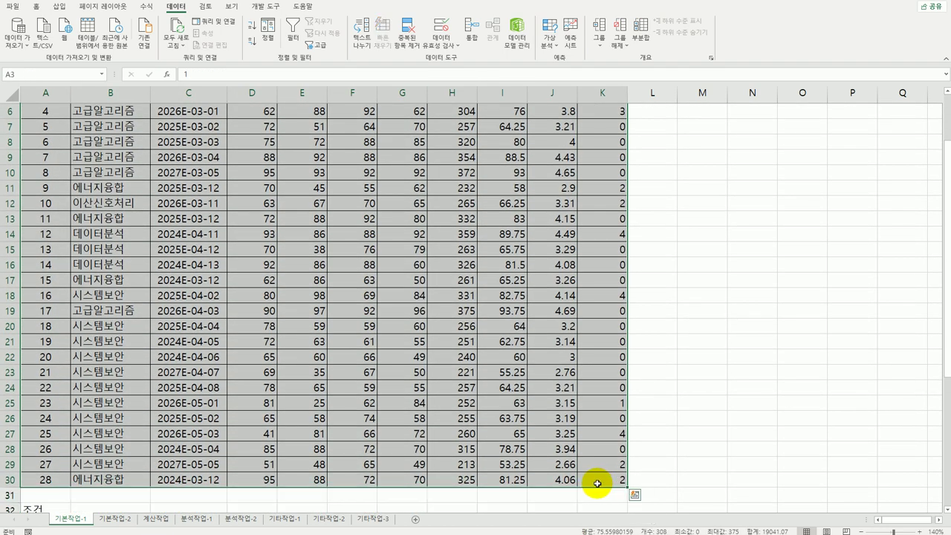
scroll(601, 484, "up", 2)
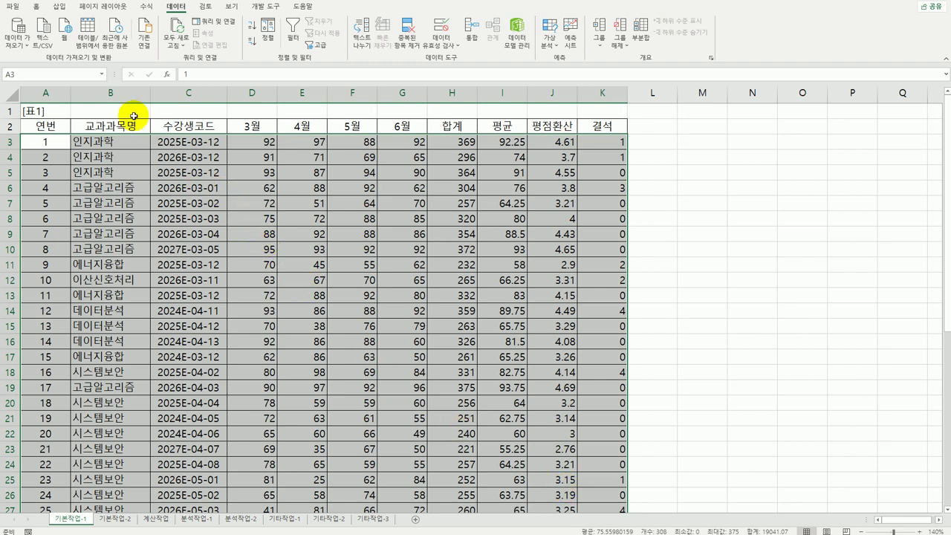
left_click(36, 6)
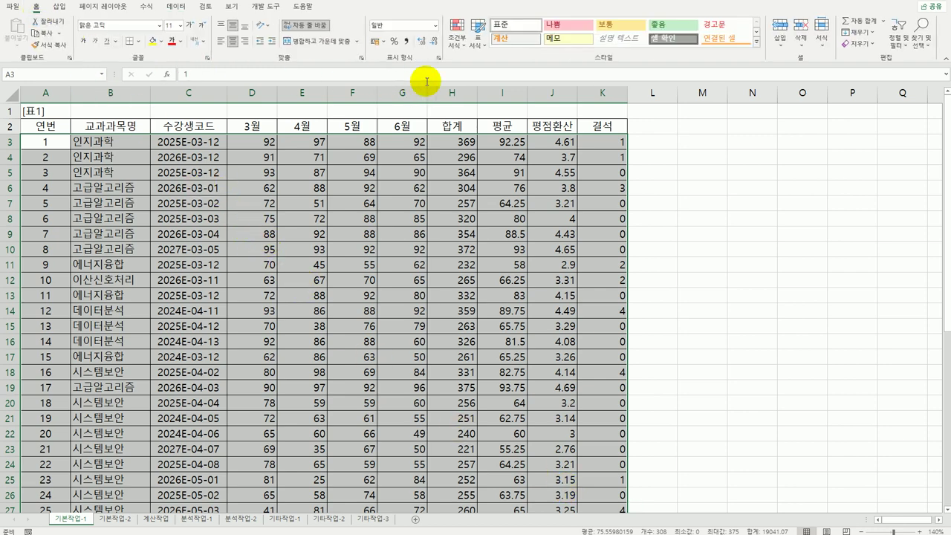
left_click(456, 49)
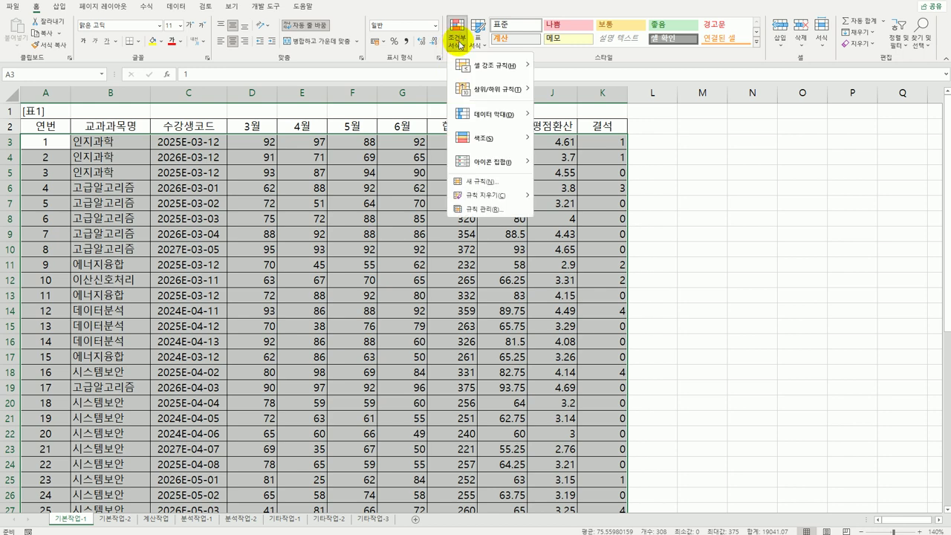
left_click(474, 180)
left_click(400, 258)
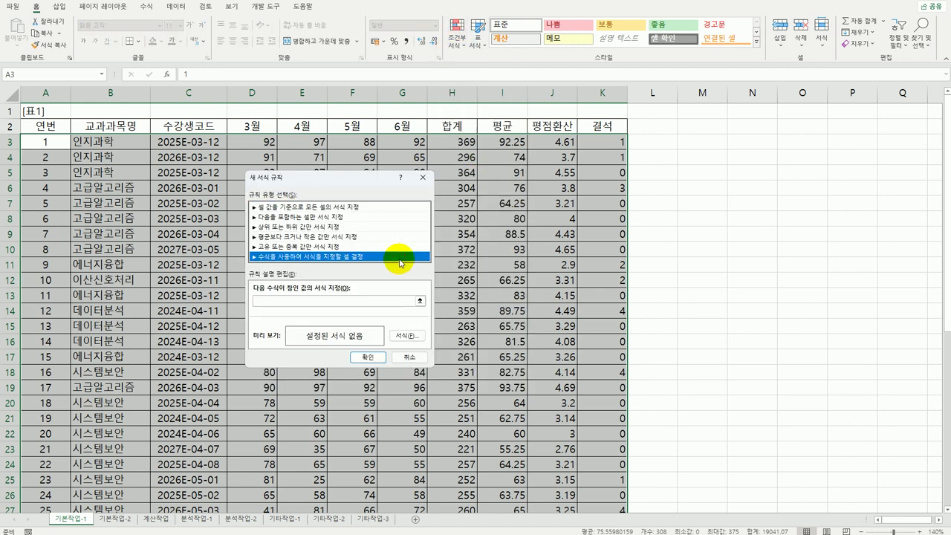
Step: Enter the rule formula =mod(row(),4)=0 so that rows whose number is a multiple of four are formatted
left_click(366, 301)
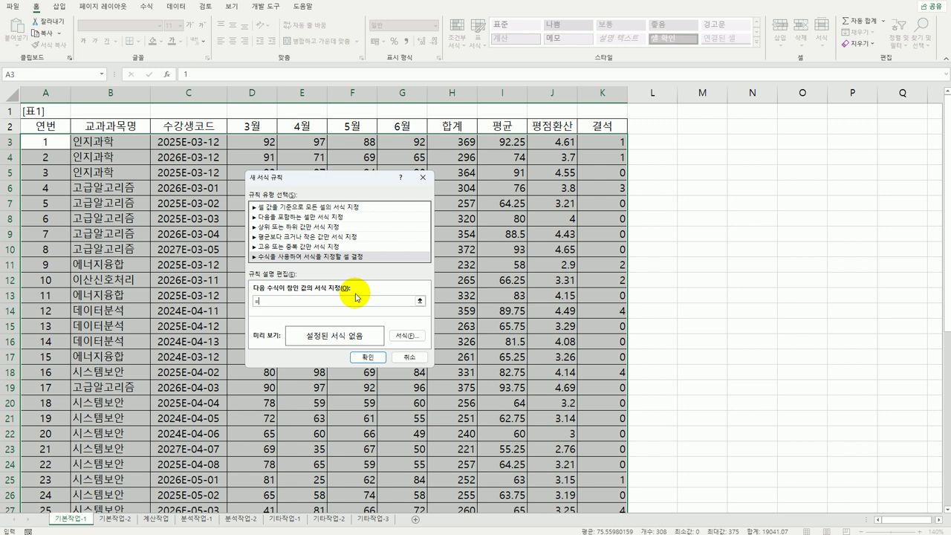
type("mo")
type("d(ro")
type("ow")
type("0")
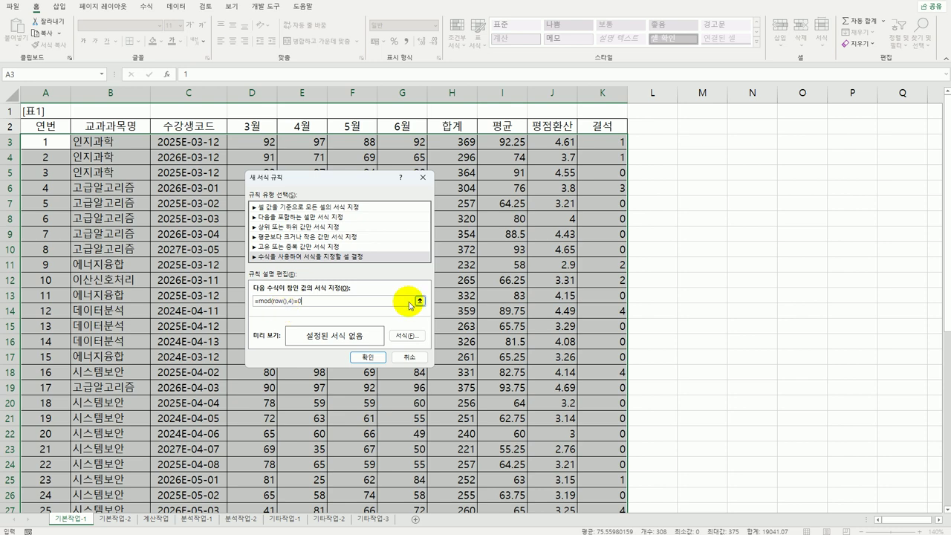
Step: Apply the rule with bold italic text in standard green, and check the formatting at A4, A8, A12, A16 and A20
left_click(407, 336)
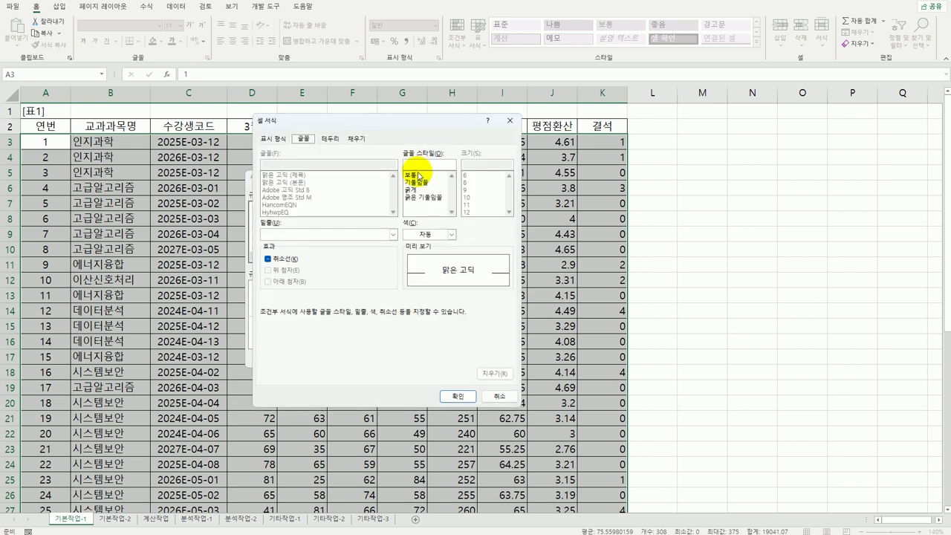
left_click(427, 199)
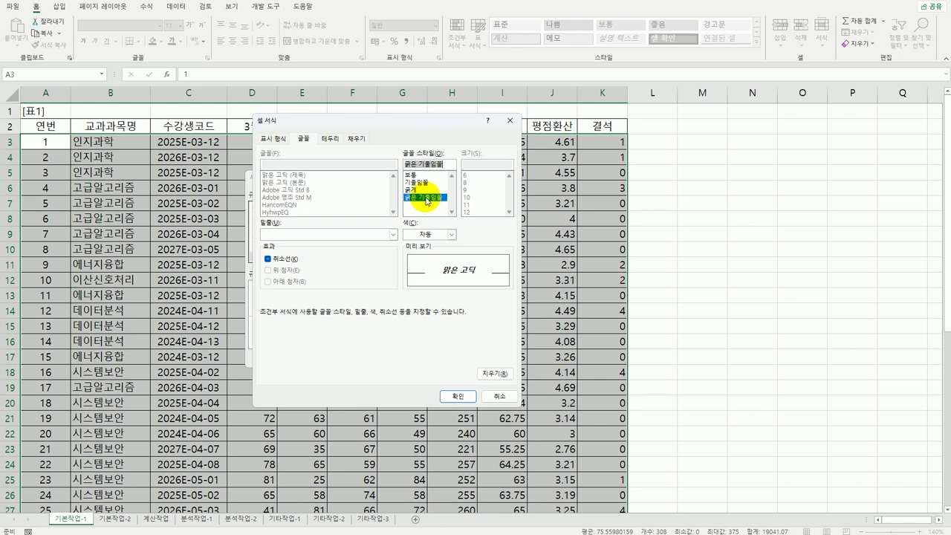
left_click(446, 234)
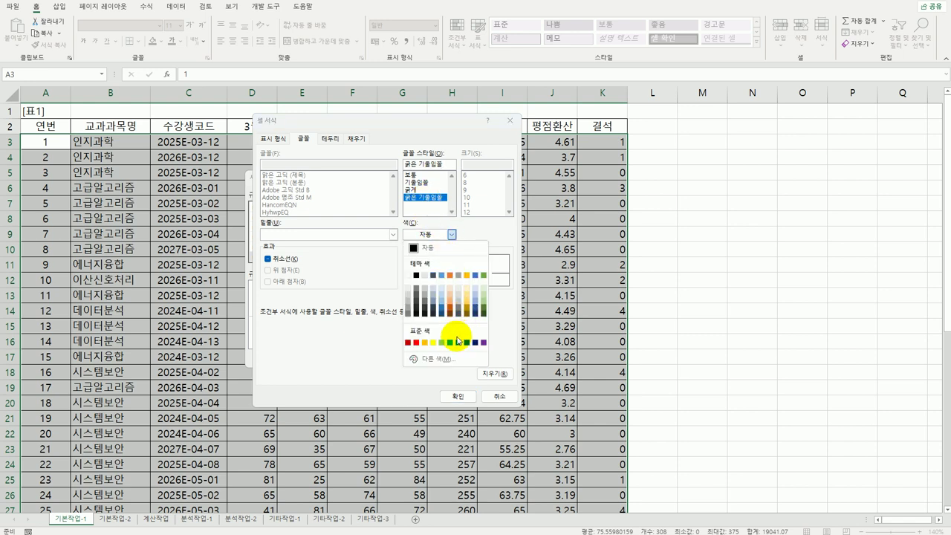
left_click(452, 343)
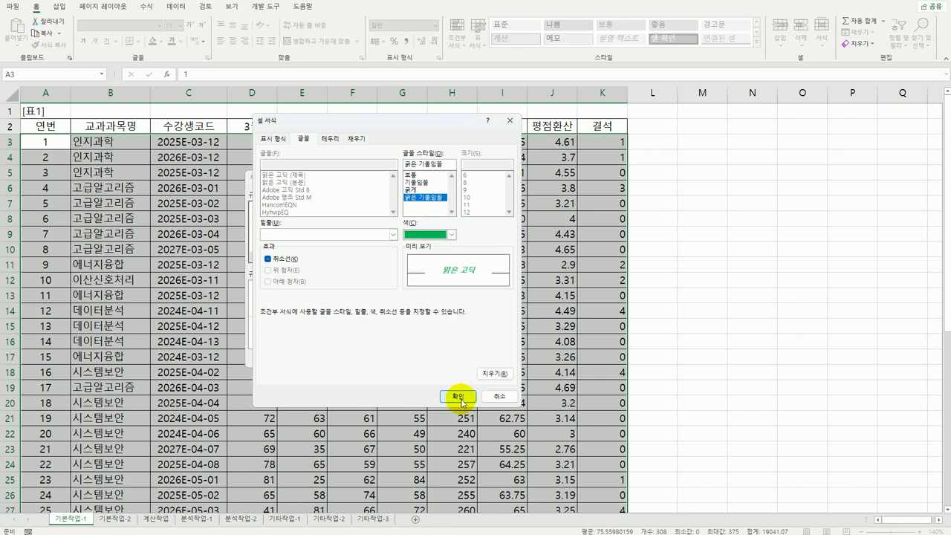
left_click(456, 396)
left_click(369, 358)
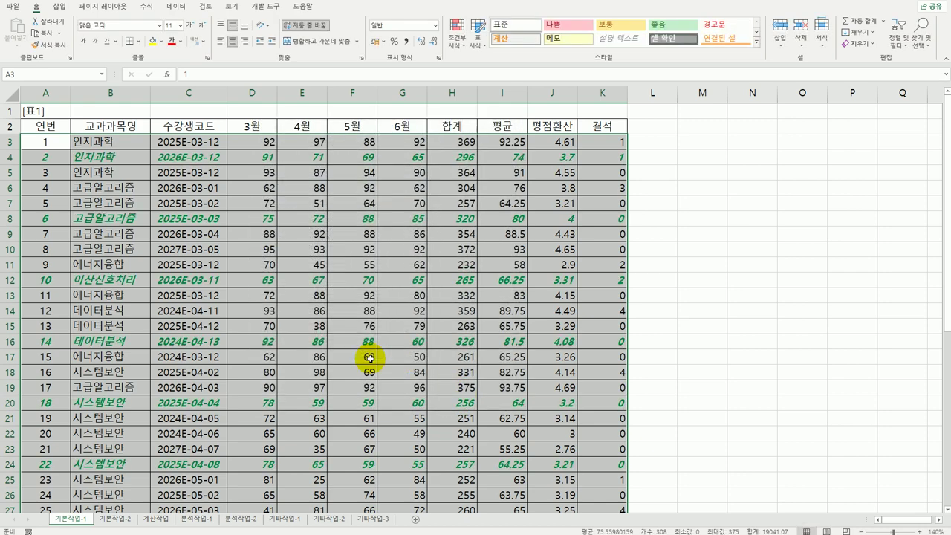
left_click(46, 164)
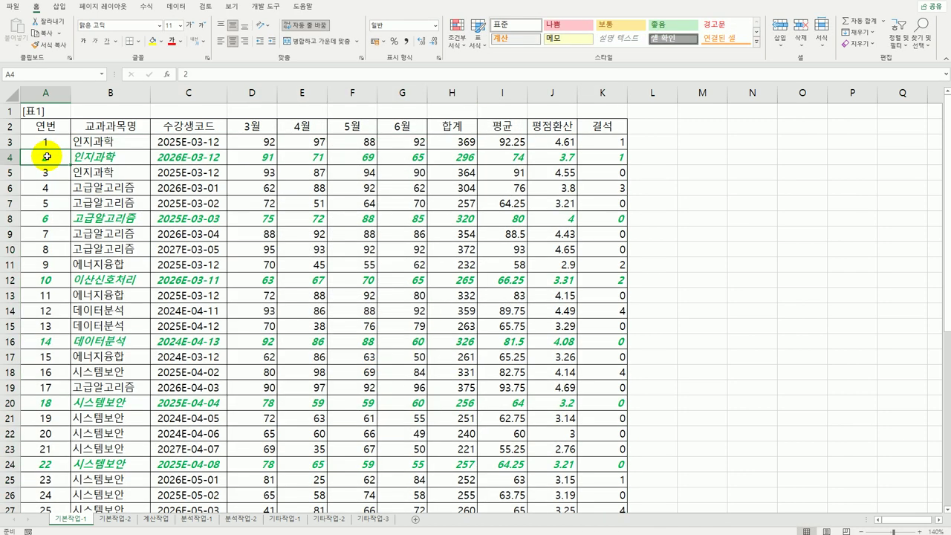
left_click(46, 217)
left_click(48, 280)
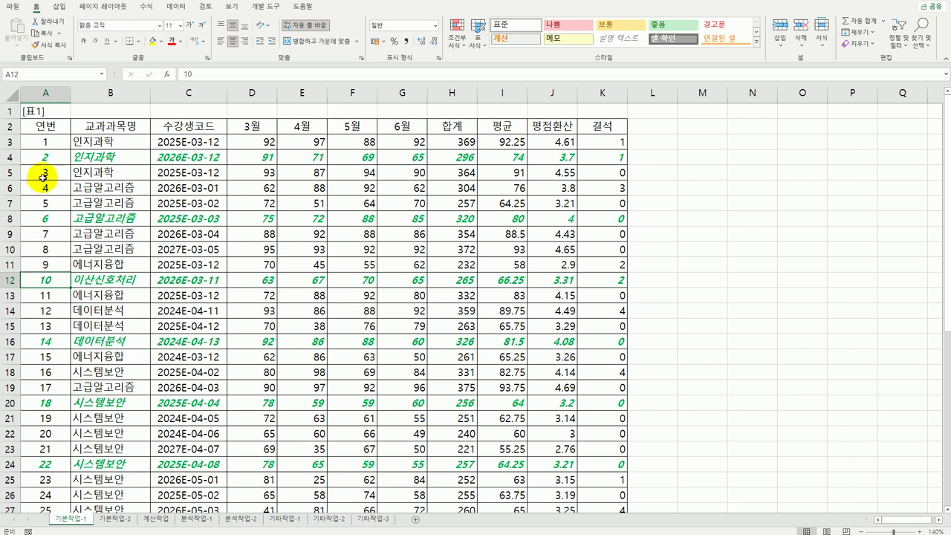
left_click(37, 346)
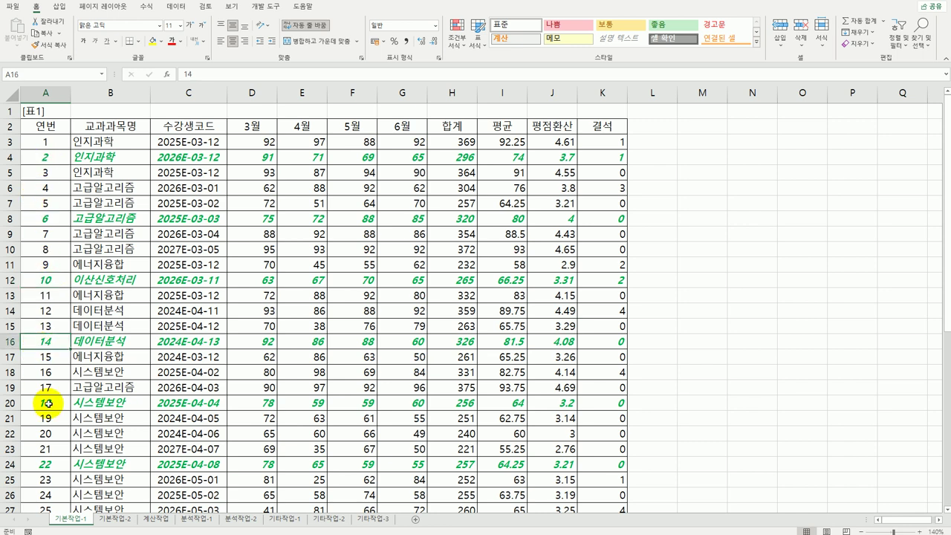
left_click(46, 402)
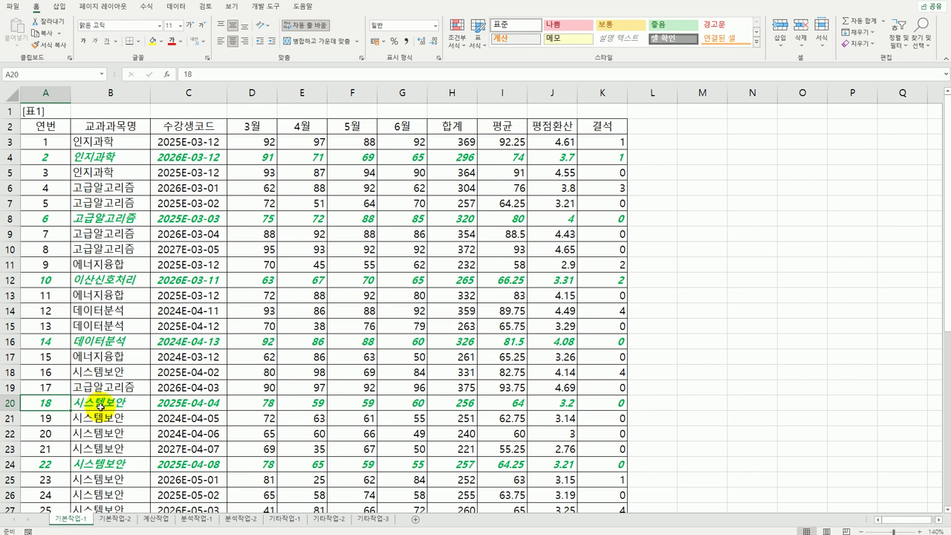
Step: Set the page orientation of the 기본작업-2 sheet to landscape
left_click(116, 520)
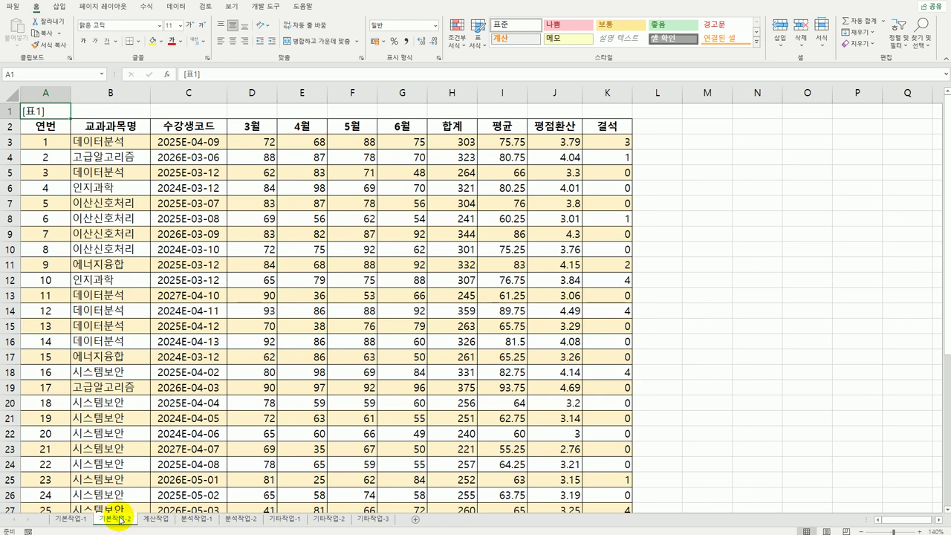
left_click(106, 5)
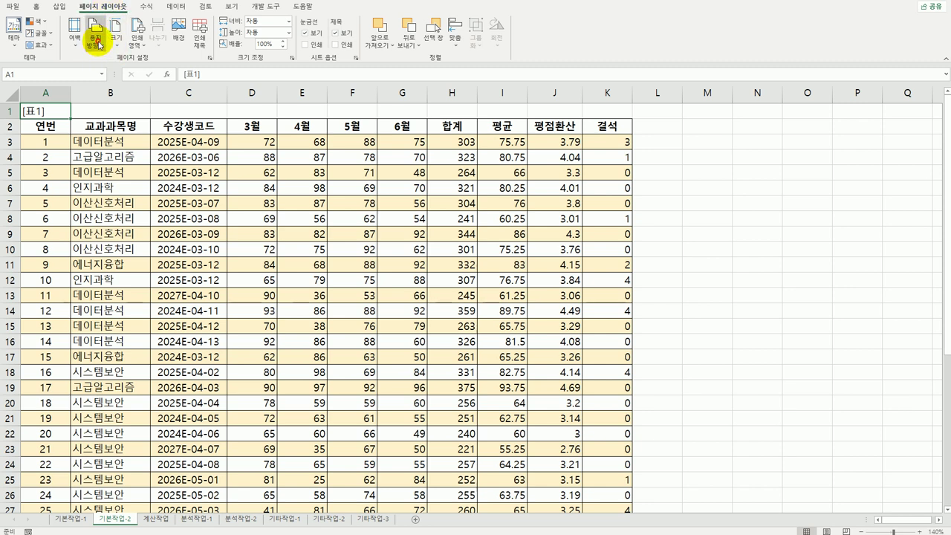
left_click(94, 43)
left_click(104, 90)
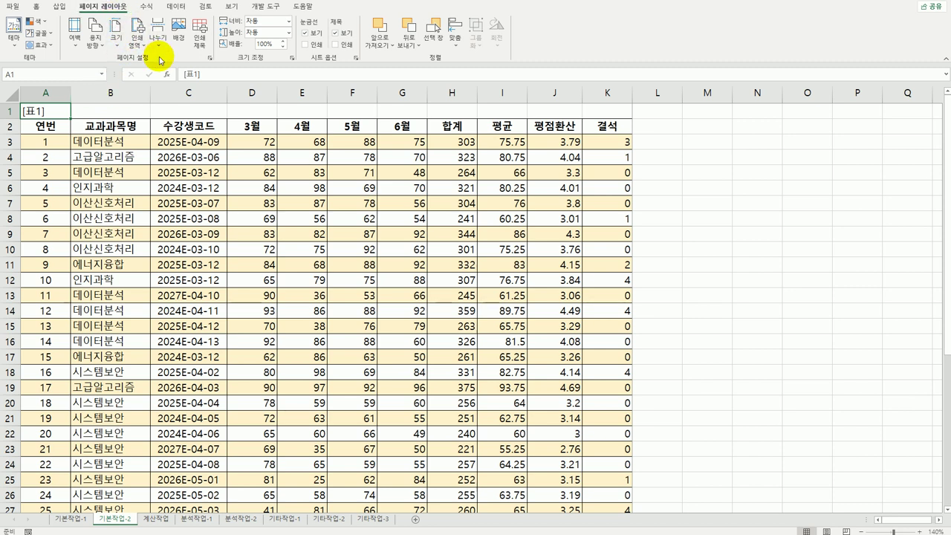
Step: Center the printed content of the 기본작업-2 sheet horizontally on the page in the page setup
left_click(211, 59)
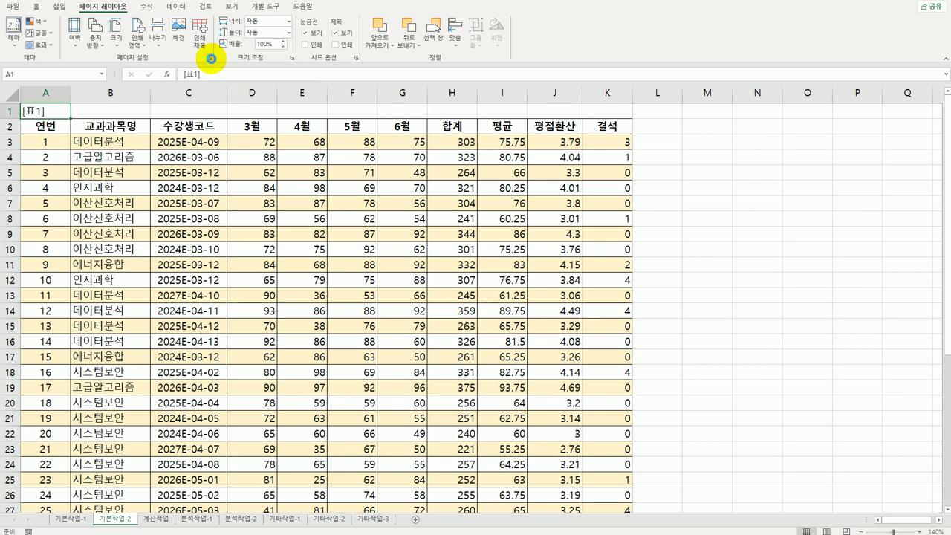
left_click(259, 147)
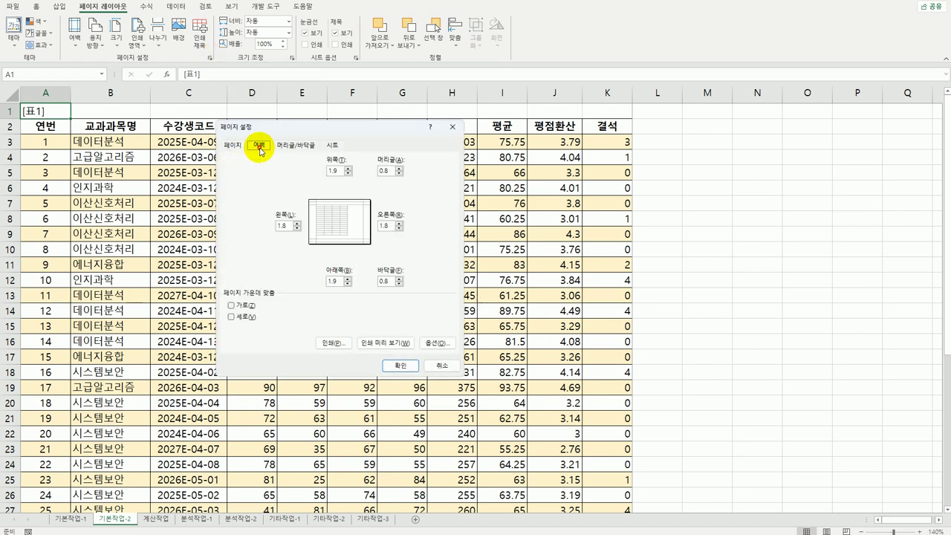
left_click(239, 305)
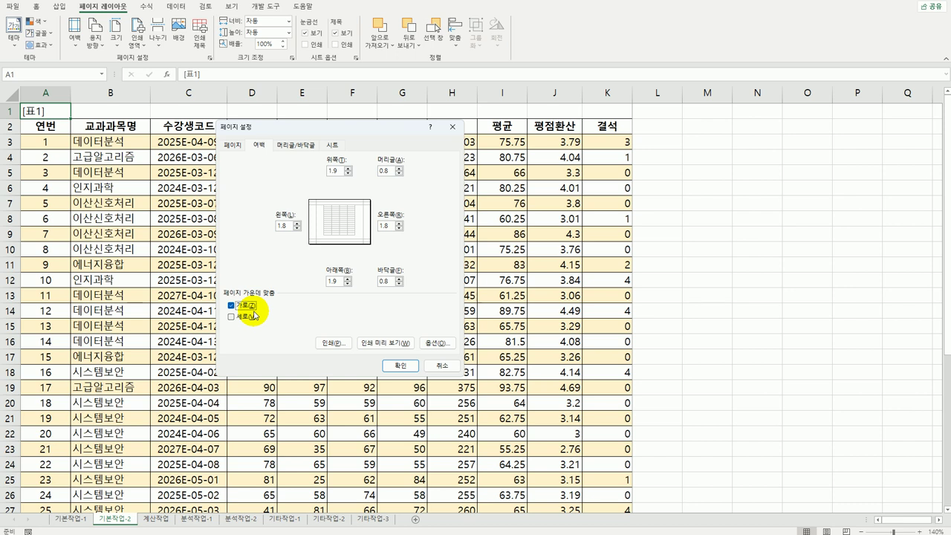
Step: Create a custom header with the current date code &[날짜] in its left section
left_click(296, 148)
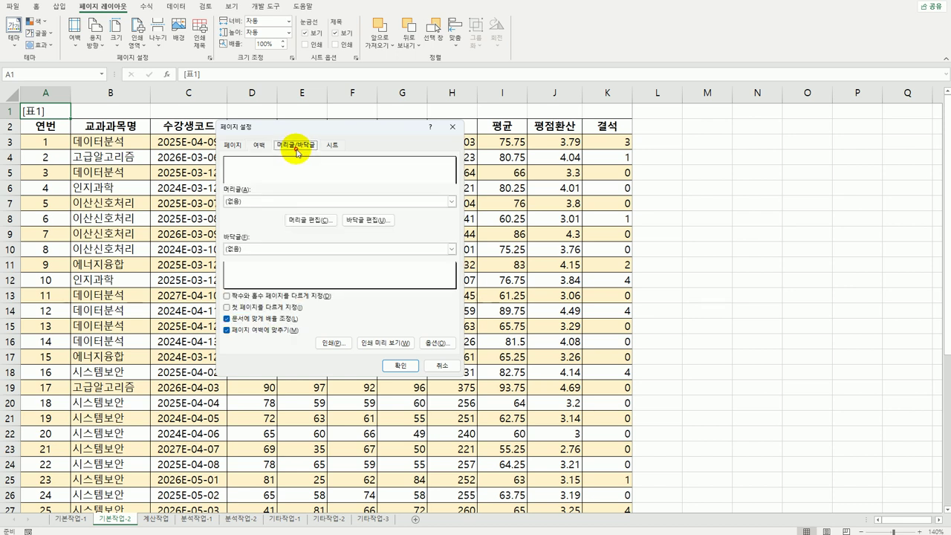
left_click(295, 222)
left_click(202, 289)
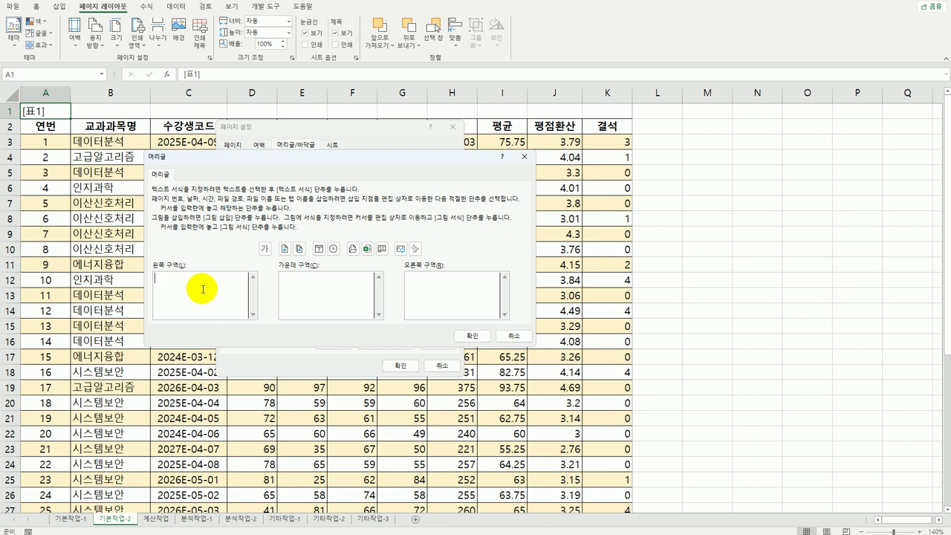
left_click(318, 249)
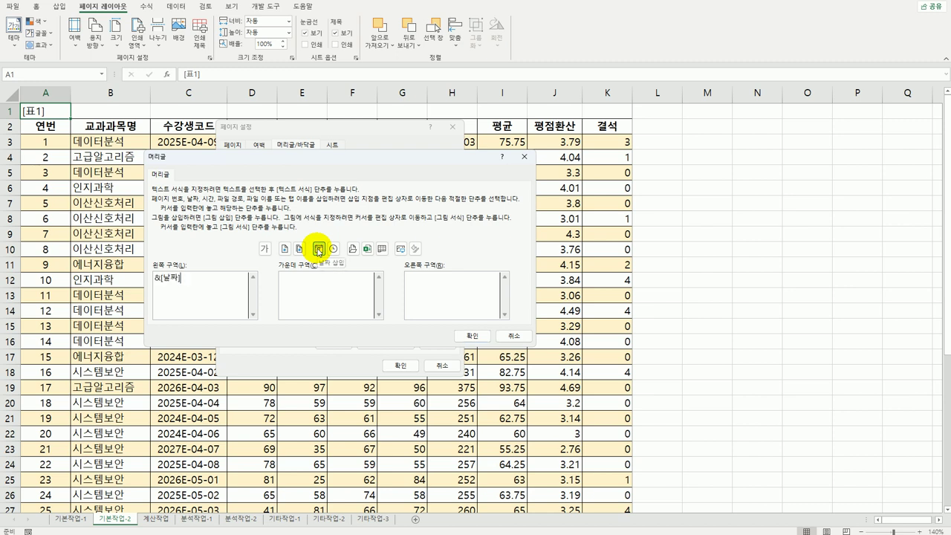
left_click(463, 338)
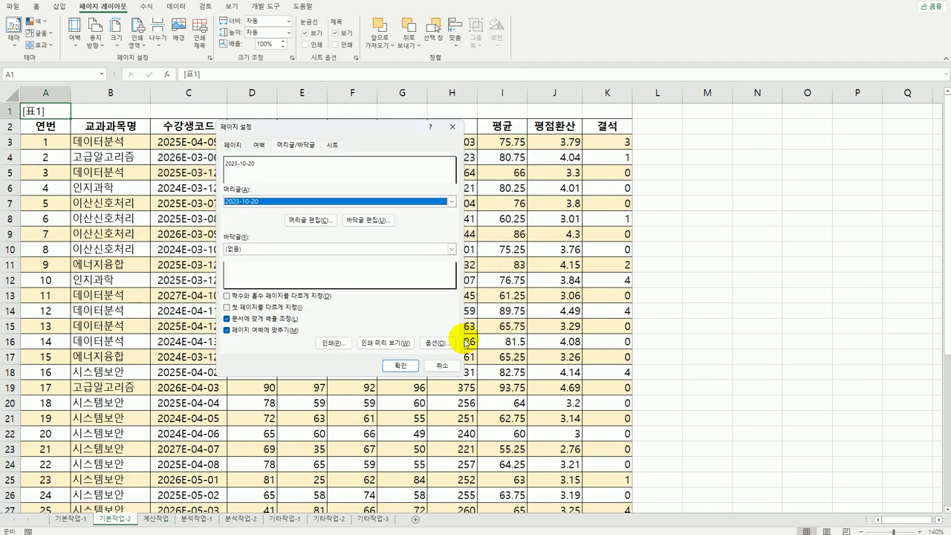
Step: Add $A$31:$K$41 to the existing print area A1:K30 and set rows $1:$2 to repeat on every printed page
left_click(332, 145)
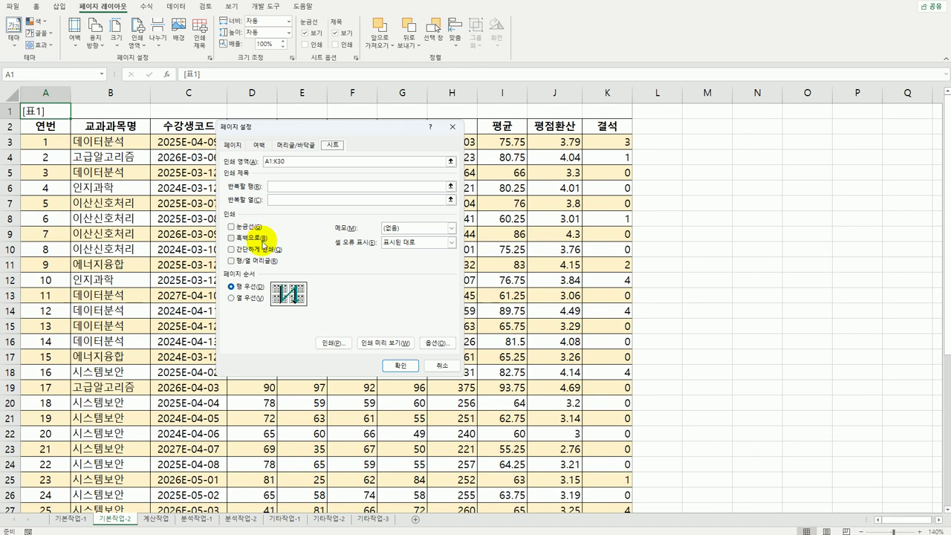
left_click(289, 161)
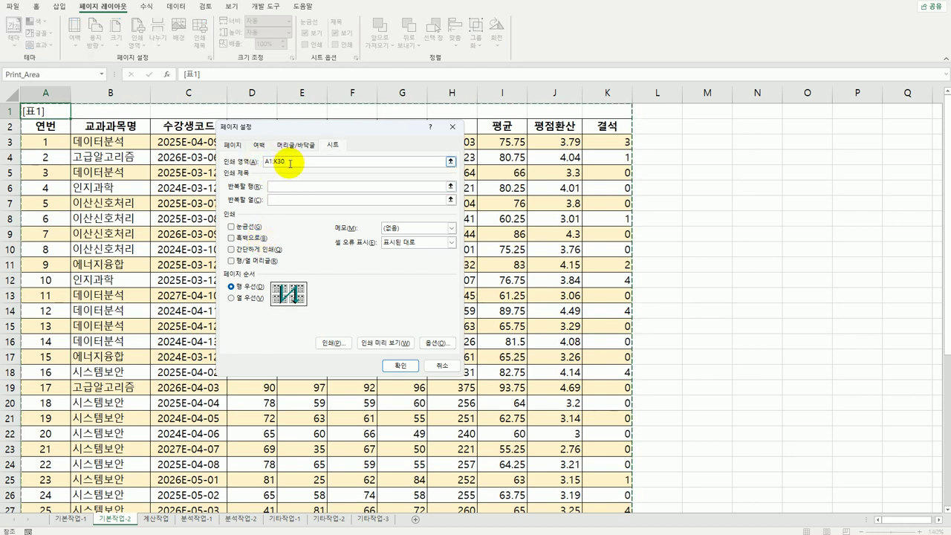
type(",")
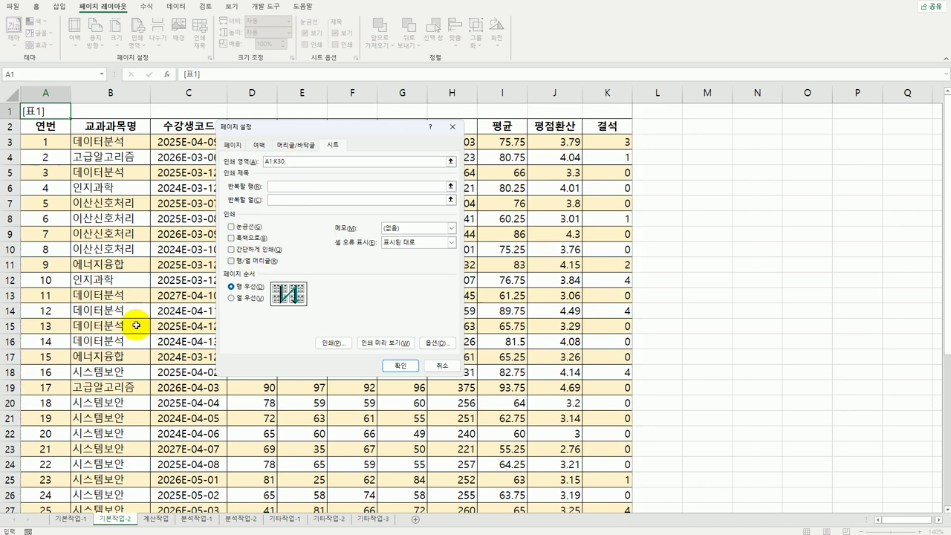
scroll(137, 325, "down", 6)
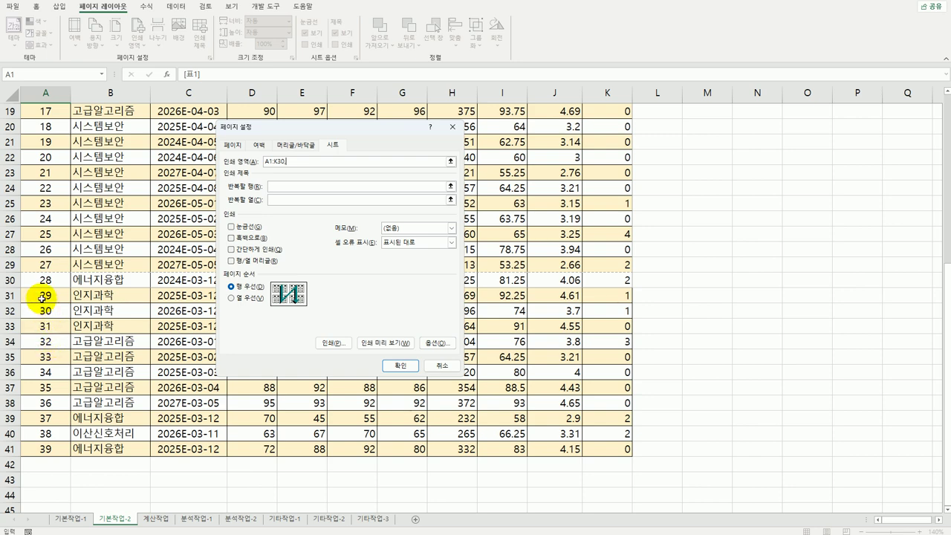
type(",")
left_click_drag(41, 296, 590, 450)
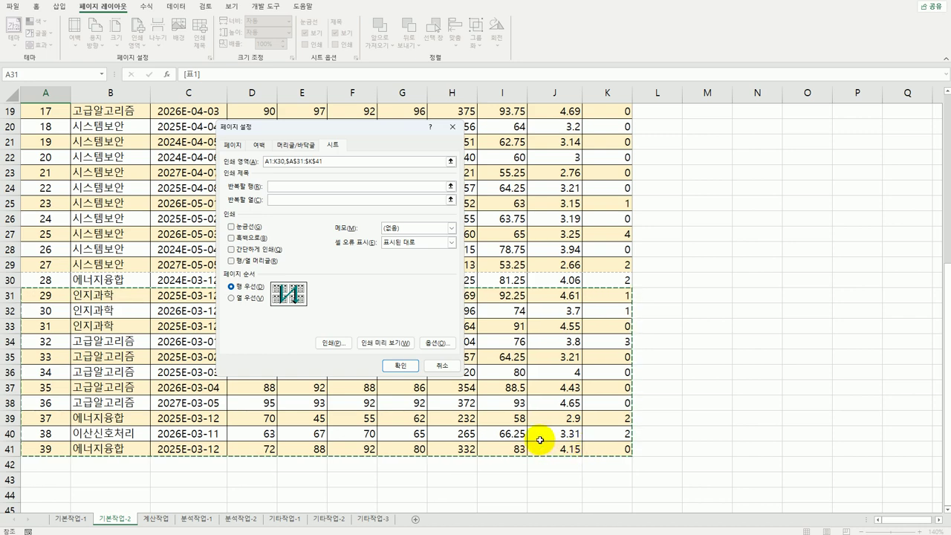
left_click(289, 185)
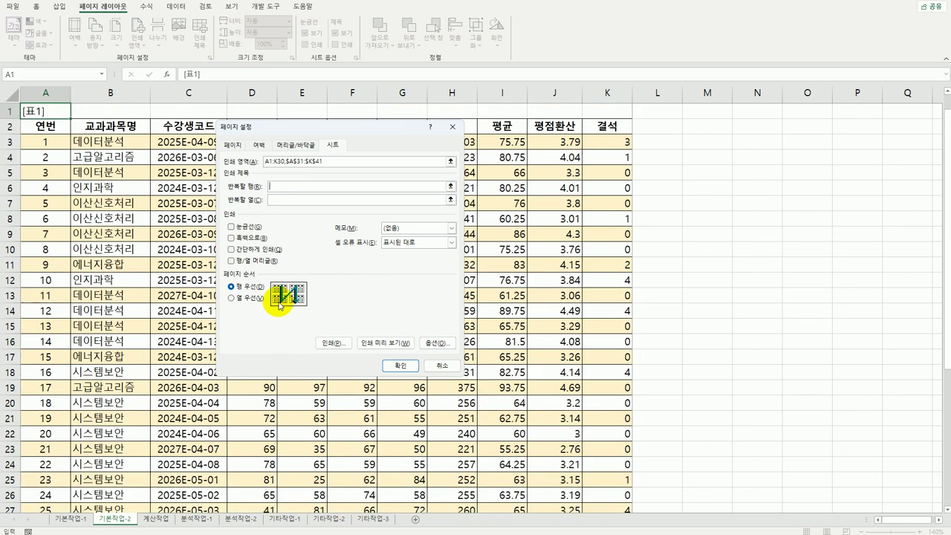
left_click_drag(13, 110, 13, 121)
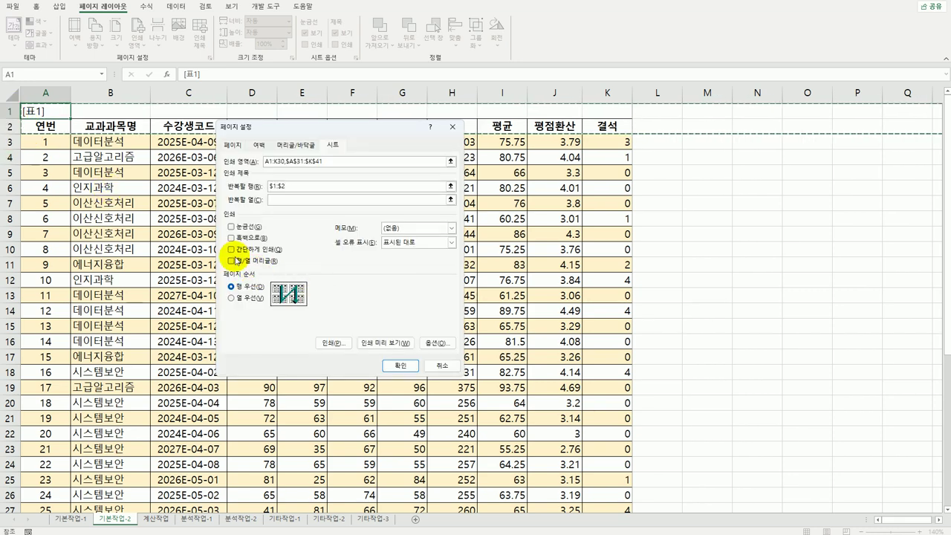
Step: Enable printing of row and column headings for the 기본작업-2 sheet and apply the page setup
left_click(236, 260)
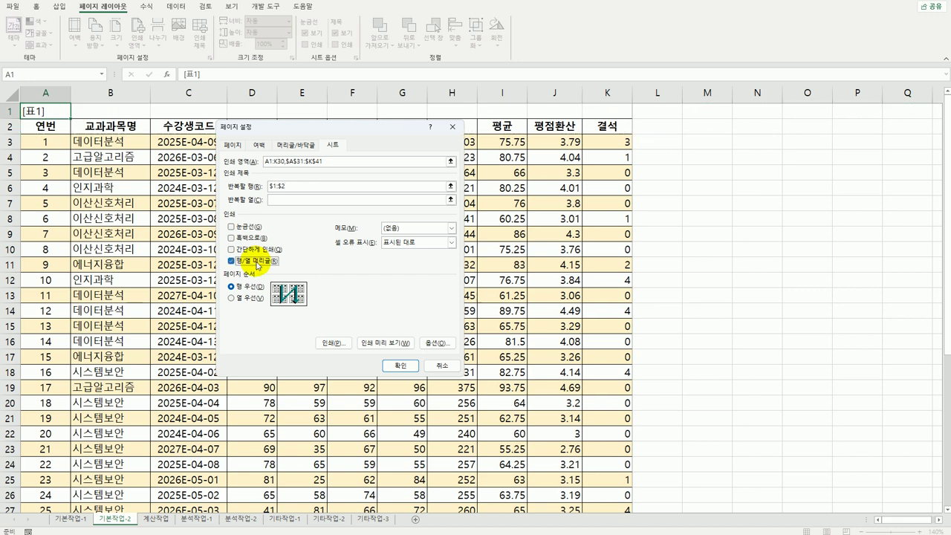
left_click(392, 366)
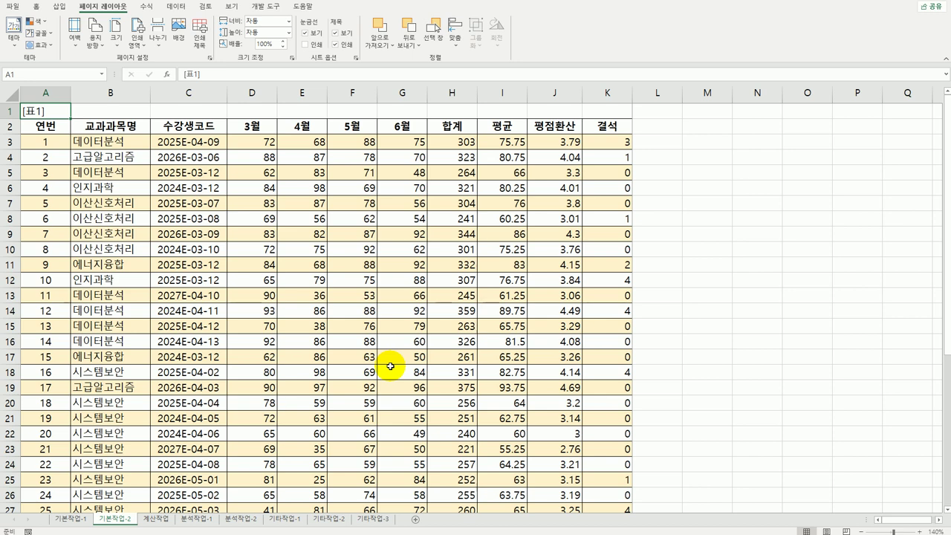
Step: On the 계산작업 sheet, auto-fit the width of column I so the 기준날짜 value fits
left_click(156, 518)
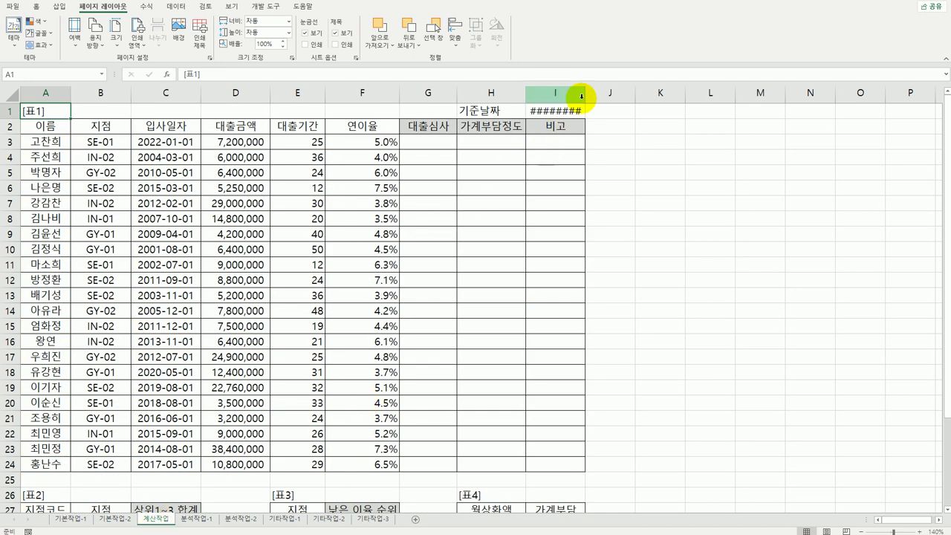
double_click(585, 92)
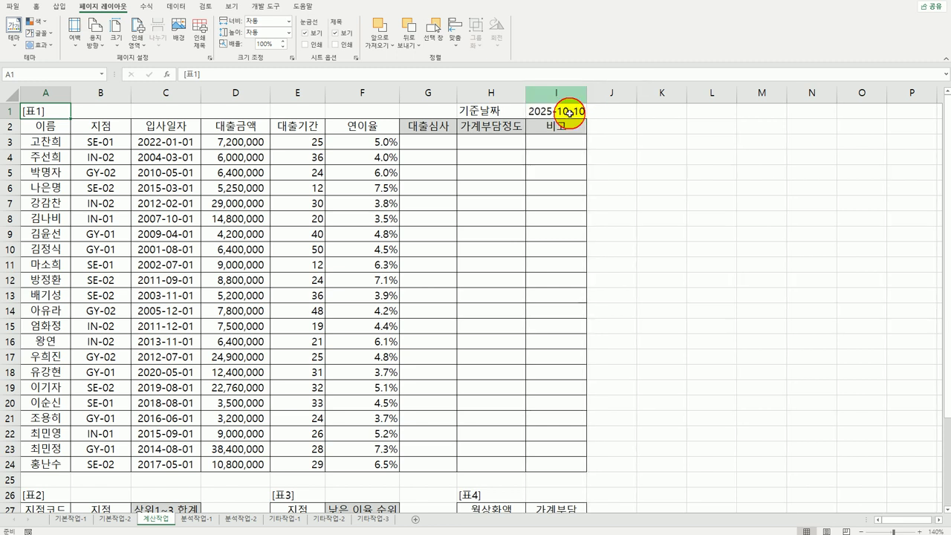
left_click(445, 142)
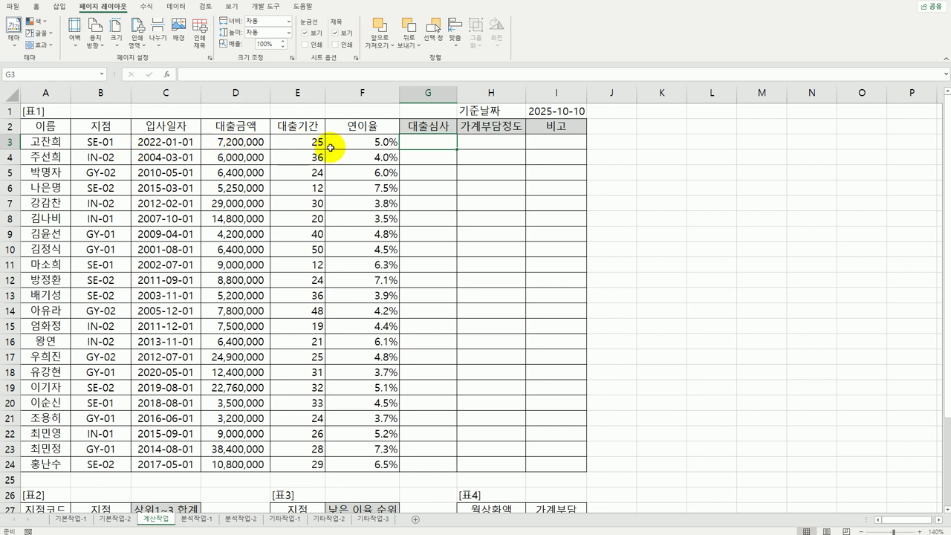
left_click(543, 111)
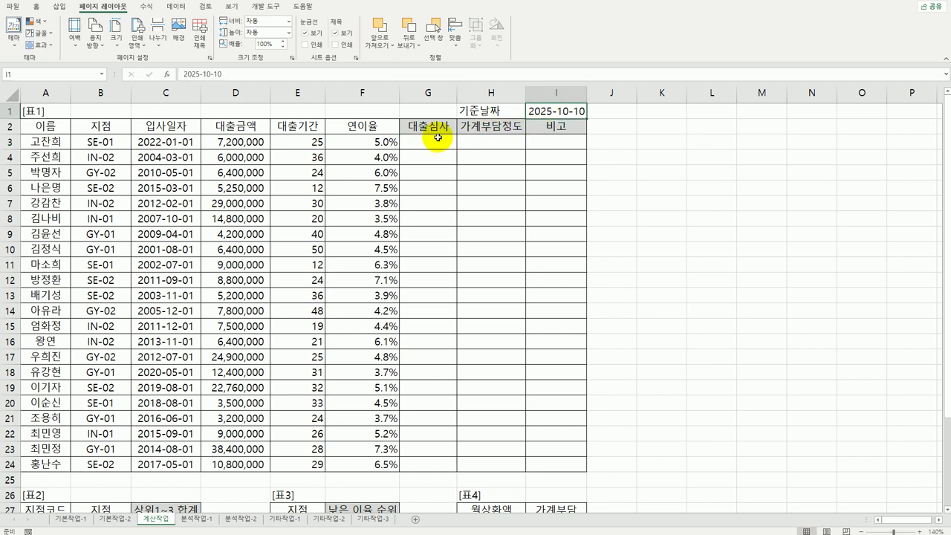
left_click(158, 141)
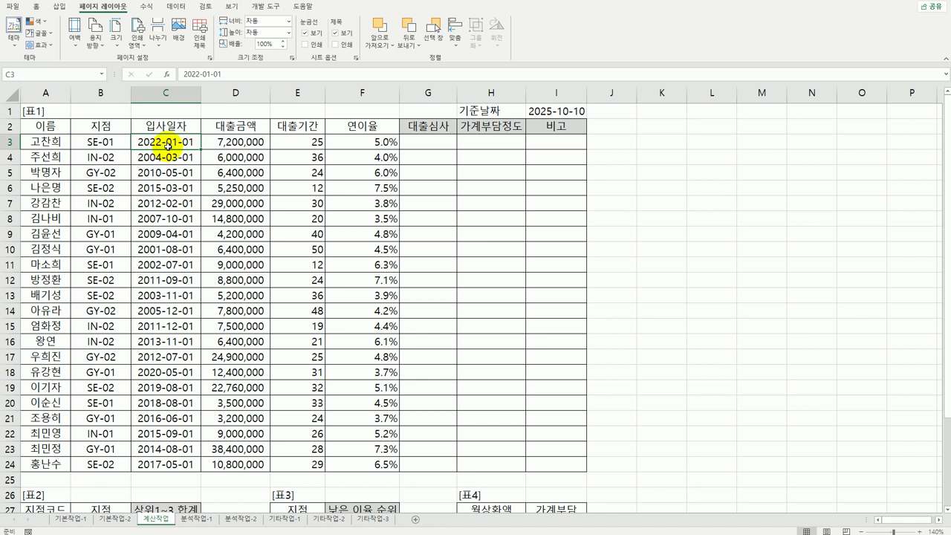
Step: Enter =YEAR($I$1)-YEAR(C3) in G3 to calculate the years between 입사일자 and 기준날짜
left_click(441, 142)
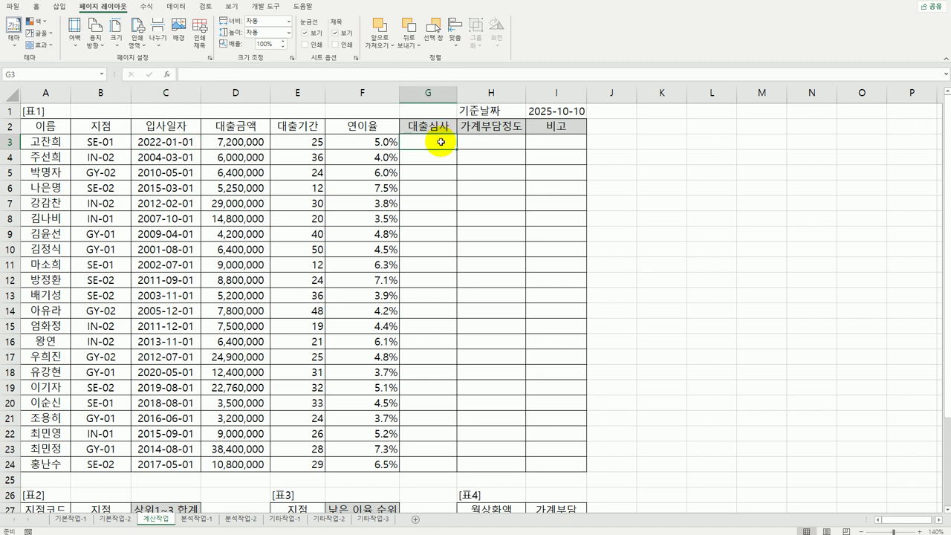
type("=")
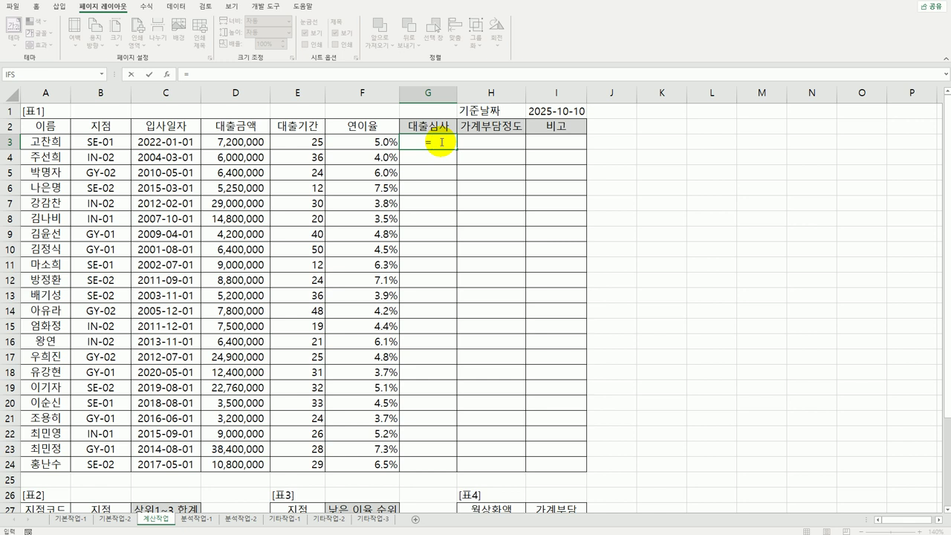
type("Y")
key("Tab")
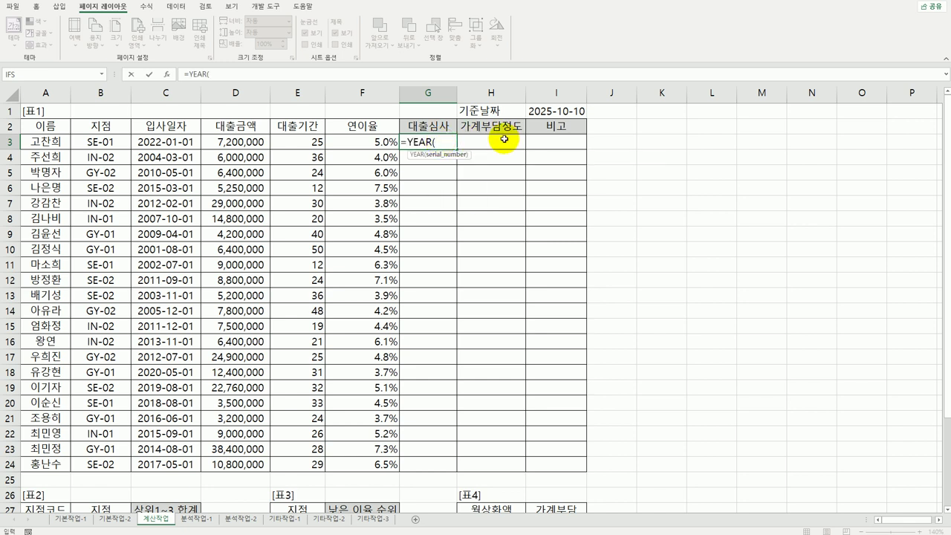
left_click(539, 112)
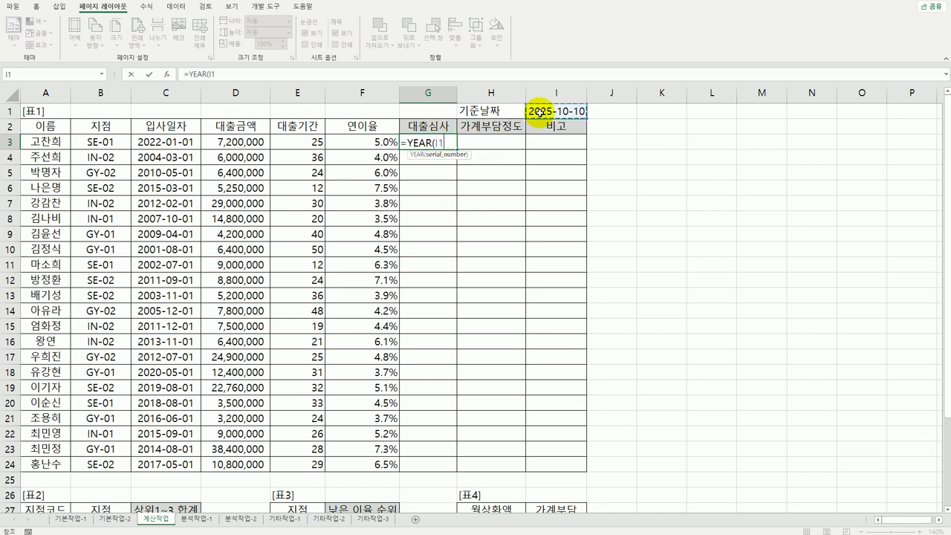
key("F4")
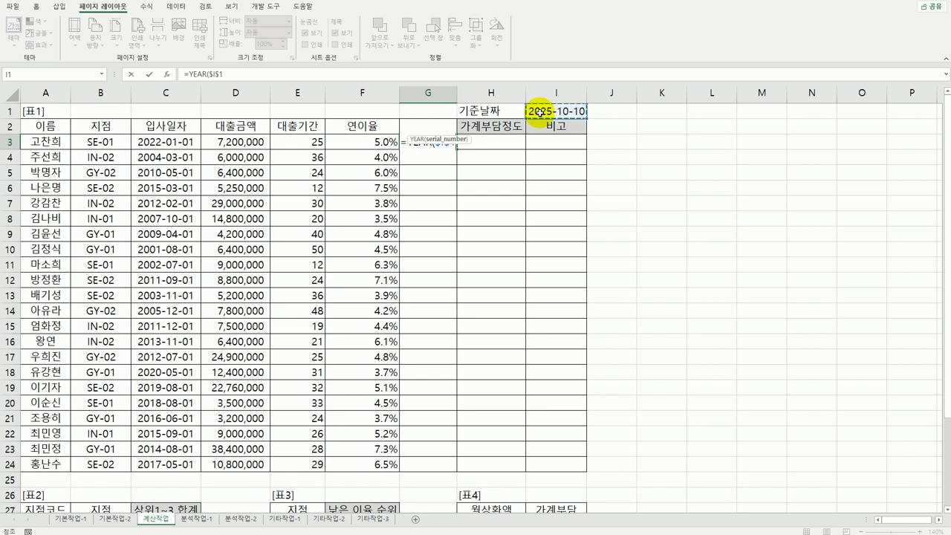
type(")-")
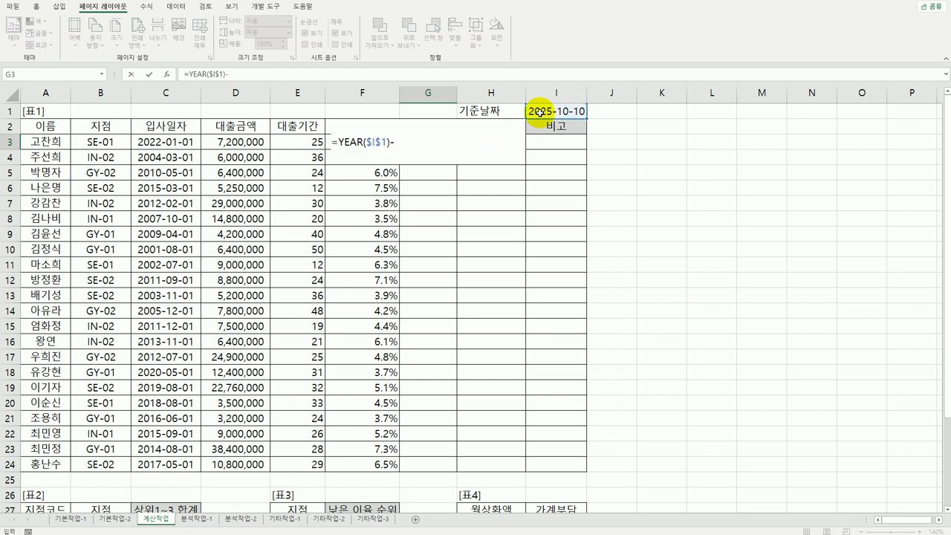
type("year")
key("Tab")
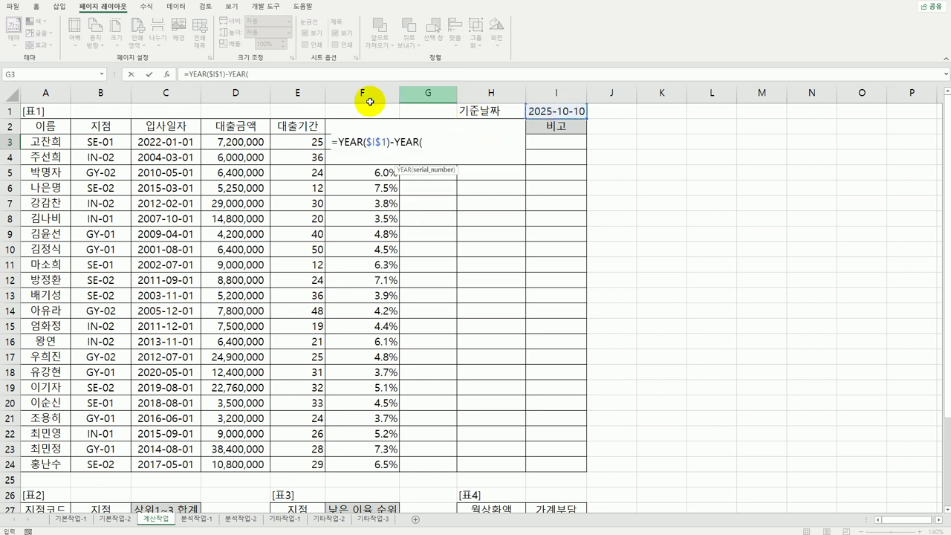
left_click(188, 141)
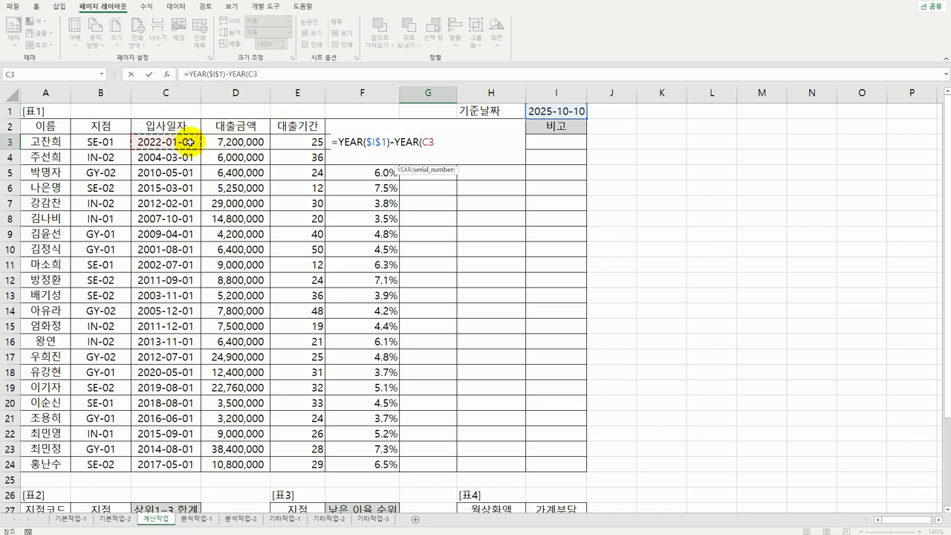
type(")")
key("Return")
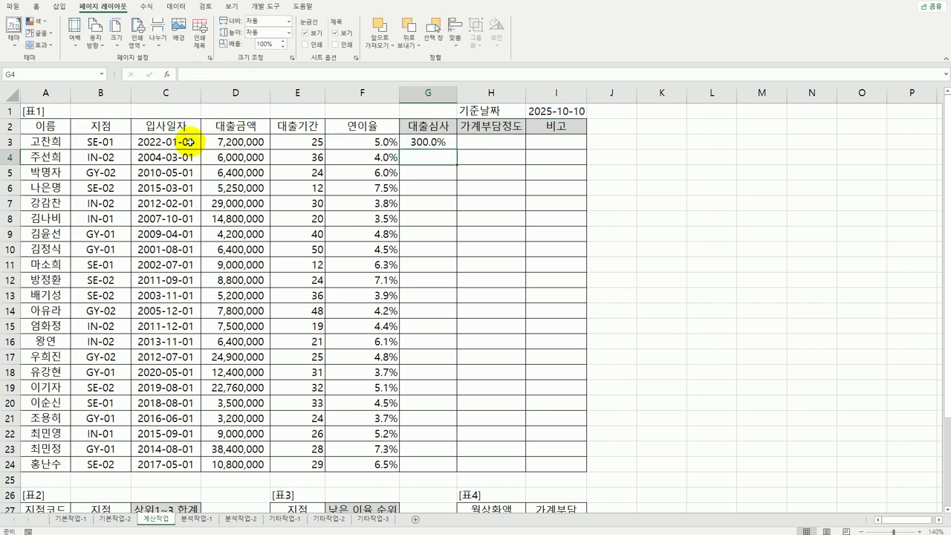
Step: Wrap the year difference in G3 in an IF function that tests whether it is >=10
left_click(433, 142)
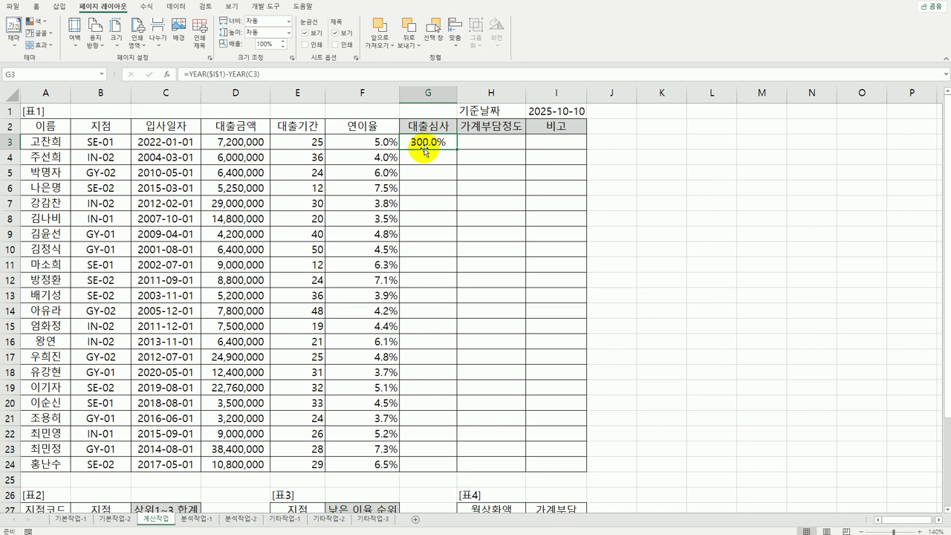
double_click(417, 143)
left_click(339, 141)
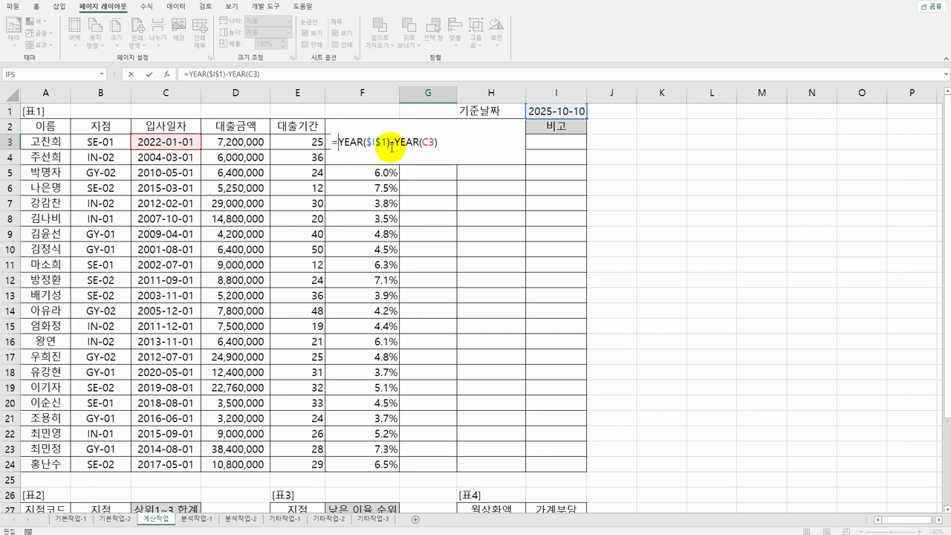
type("IF(")
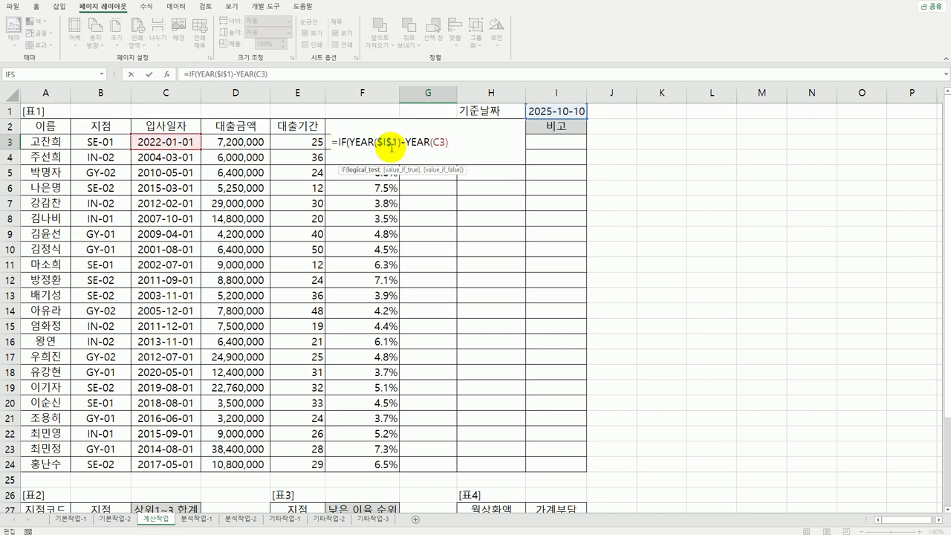
type(">=10,")
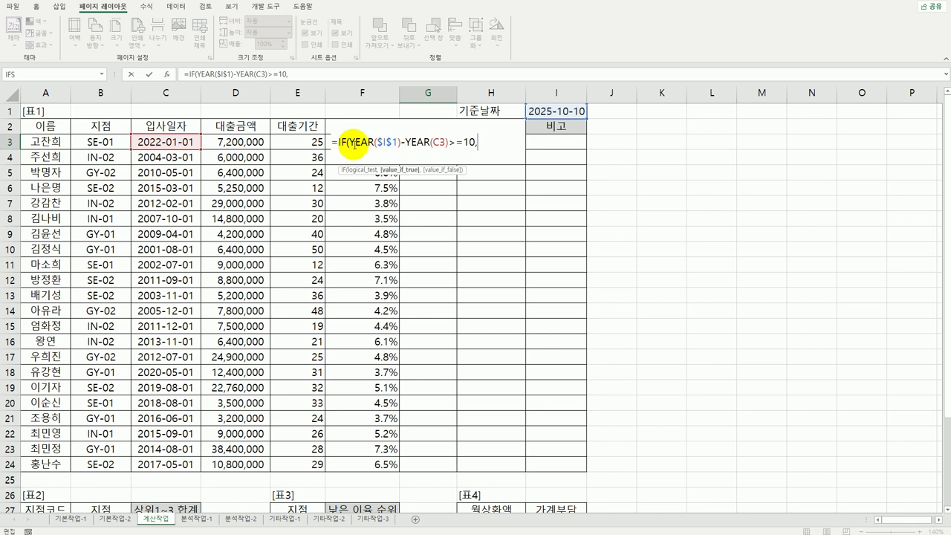
Step: Extend the IF test in G3 with AND to also require D3<=10000000, returning "대출가능" when true
left_click(347, 142)
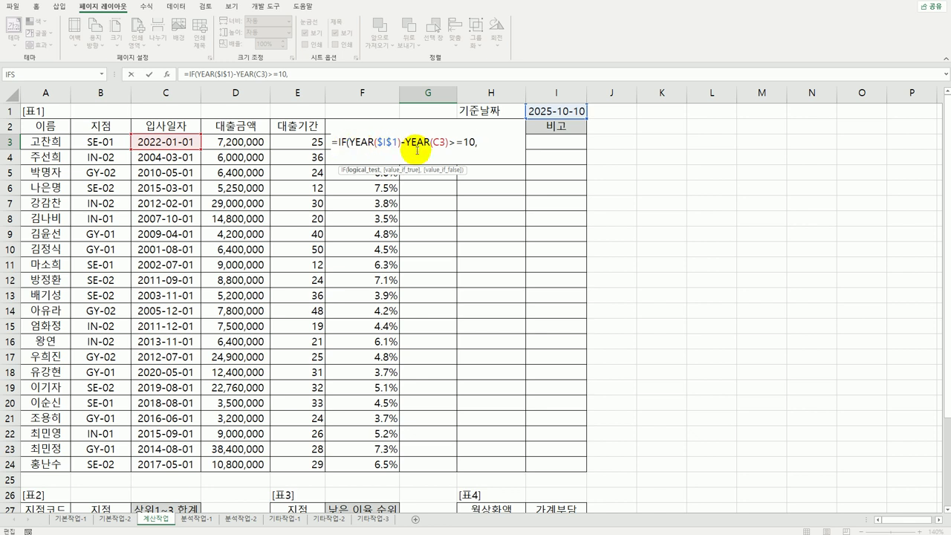
type("and(")
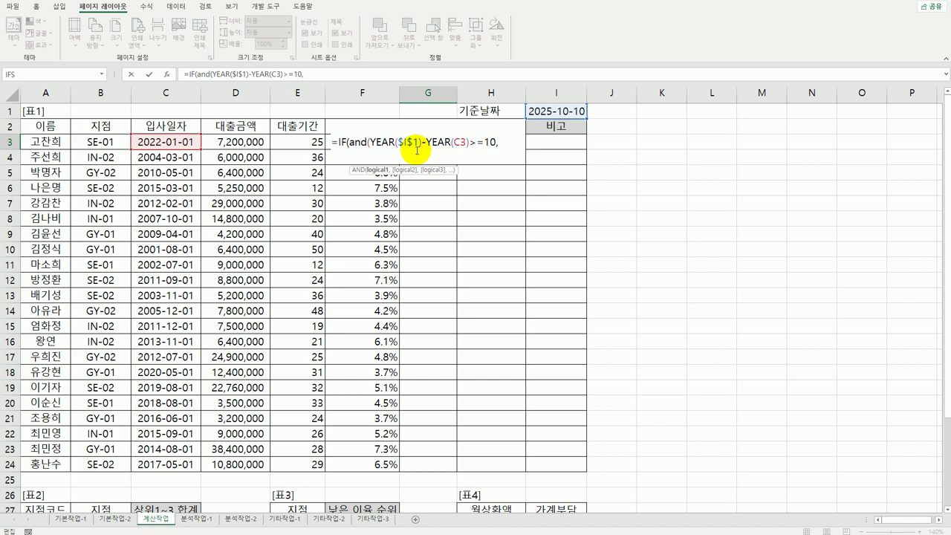
left_click(496, 144)
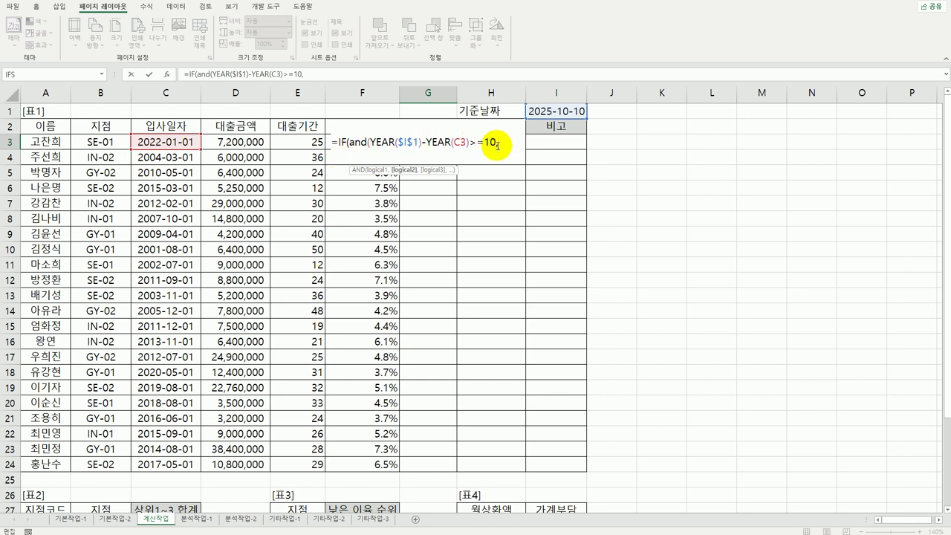
left_click(245, 141)
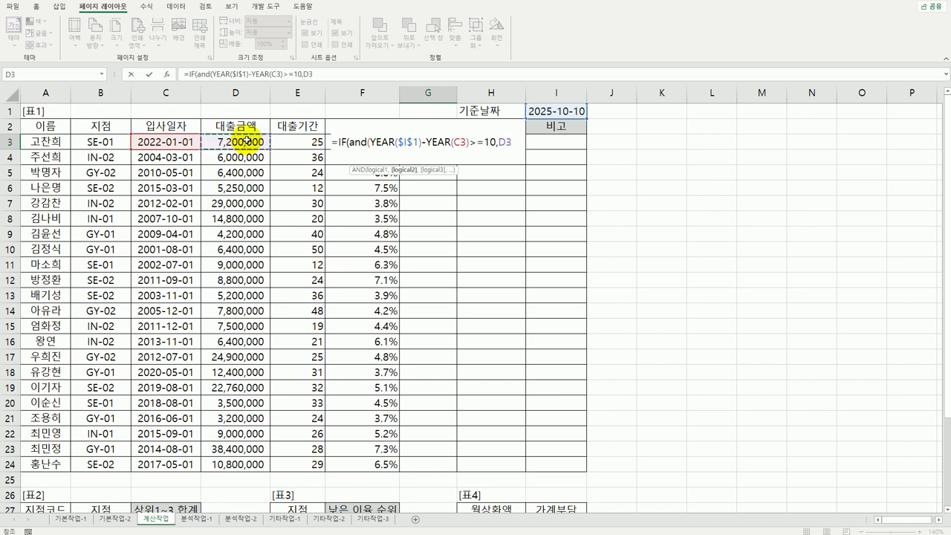
type("<=1")
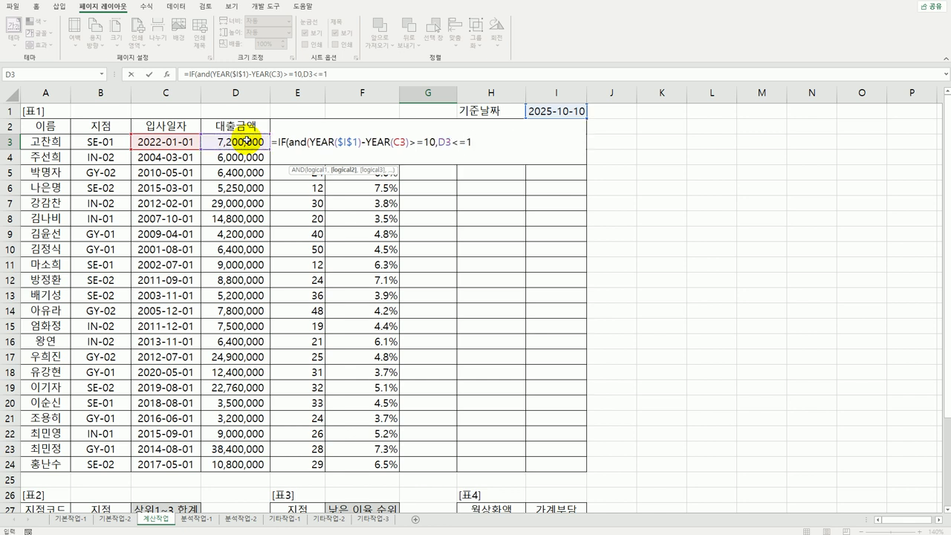
type("0000000)")
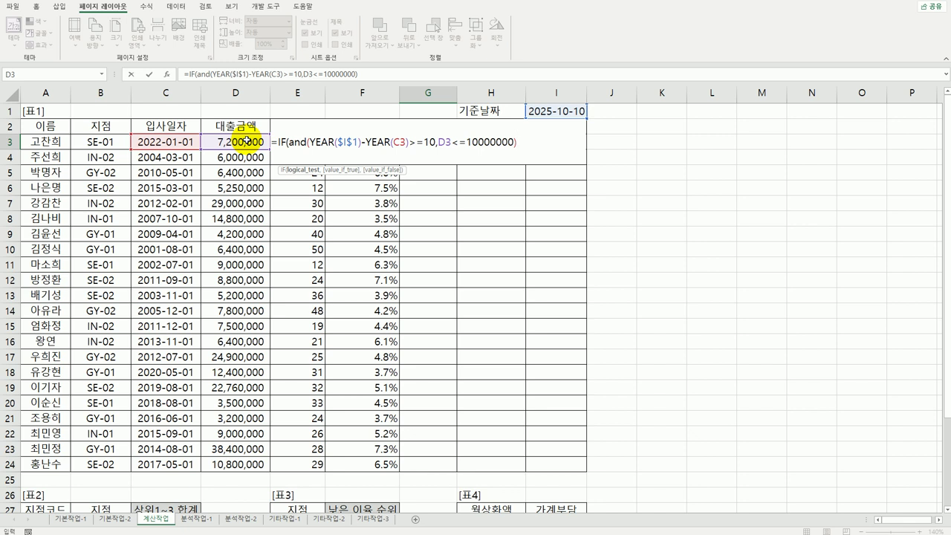
type(",\"대출가능\",")
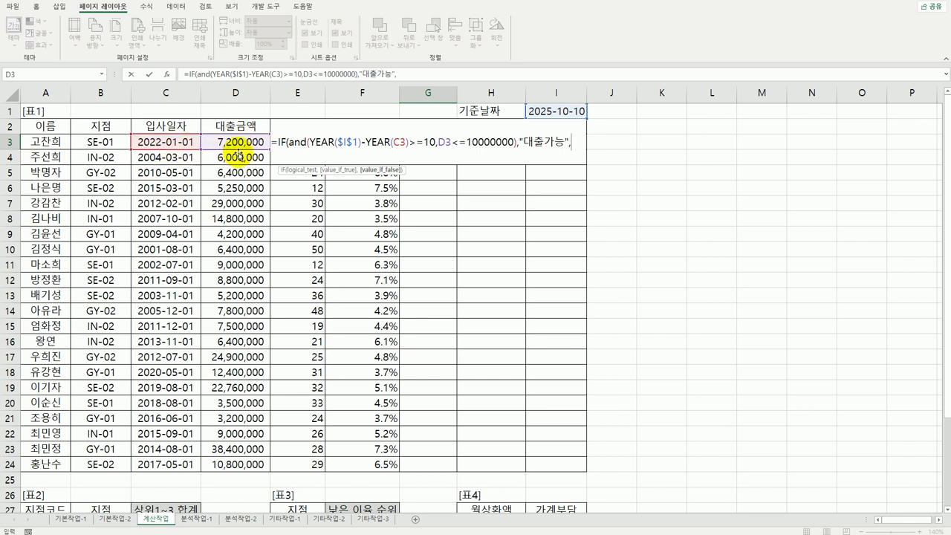
Step: Duplicate the whole IF clause in G3's formula as a nested IF in its false argument
left_click_drag(275, 142, 601, 142)
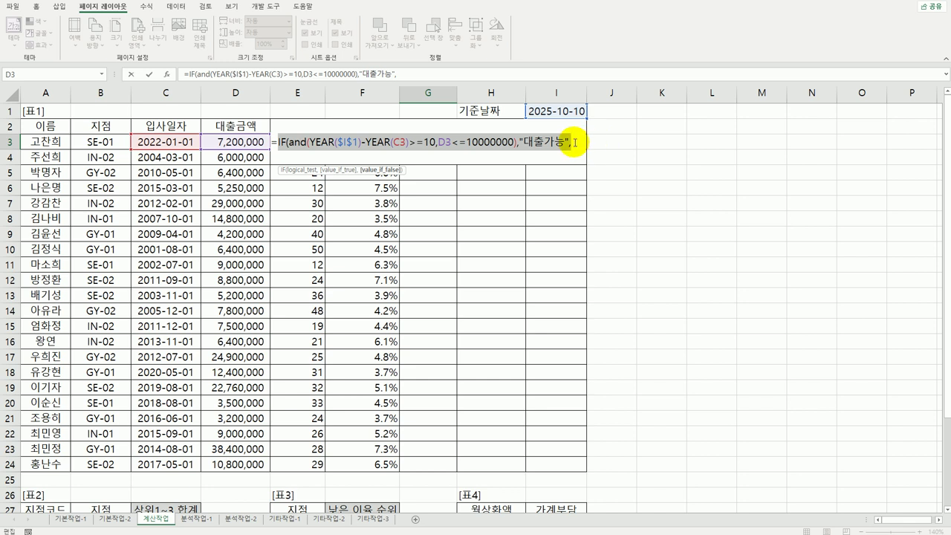
left_click(584, 142)
key("ctrl+v")
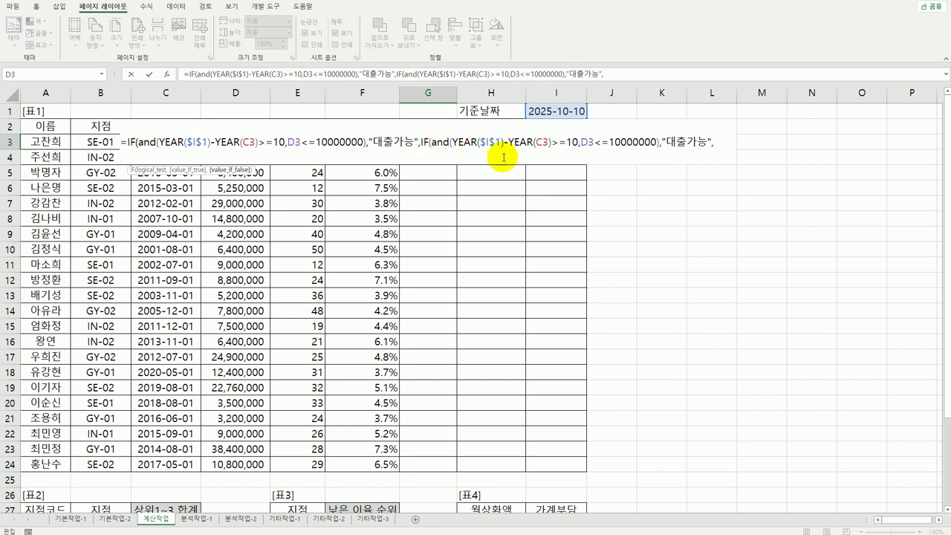
Step: Change the nested IF's conditions in G3 to a year difference >=5 and D3<=20000000
double_click(574, 142)
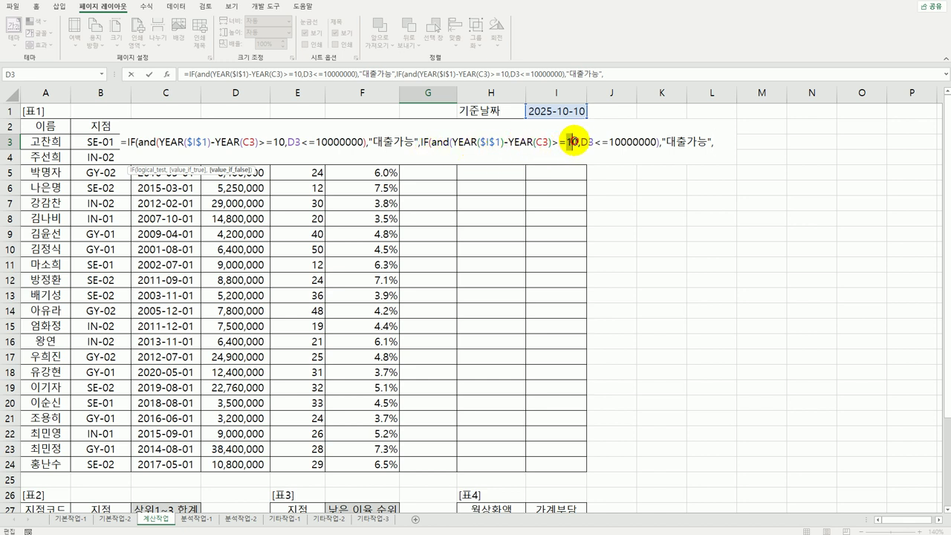
type("5")
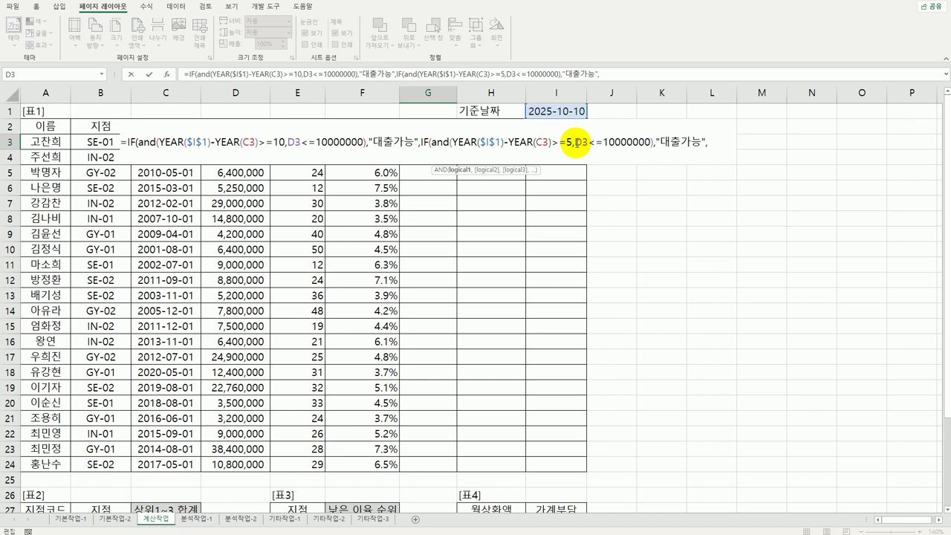
left_click(605, 142)
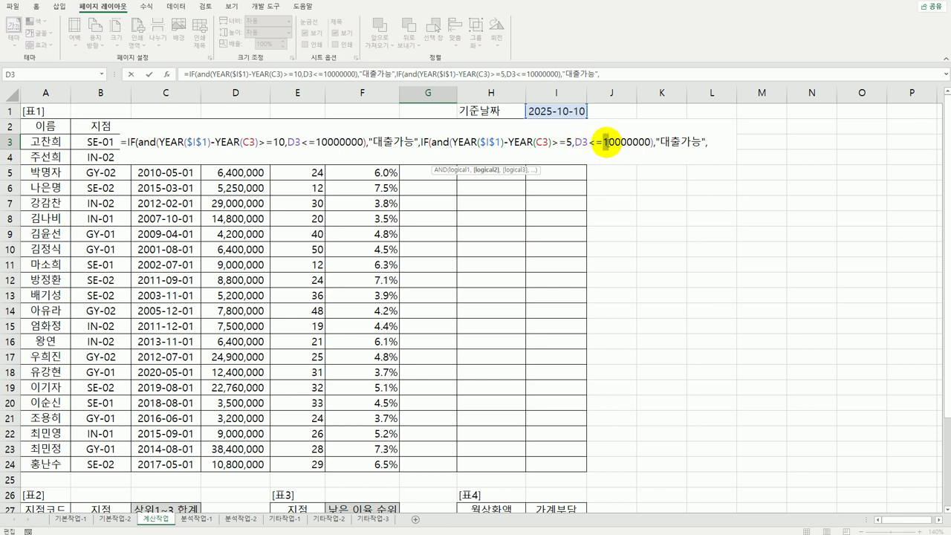
type("2")
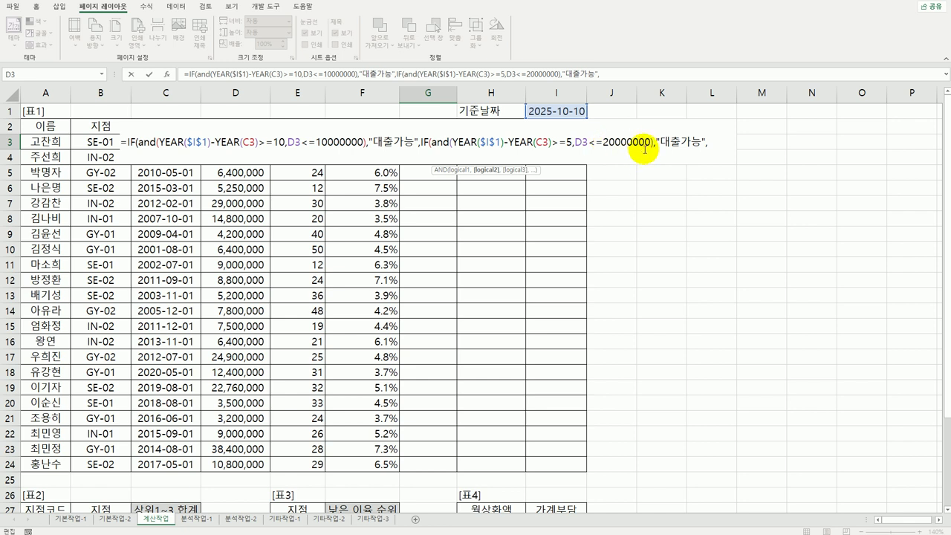
Step: Set the nested IF in G3 to return "서류보완" when true and "보류" when false, and complete the formula
left_click_drag(660, 142, 701, 142)
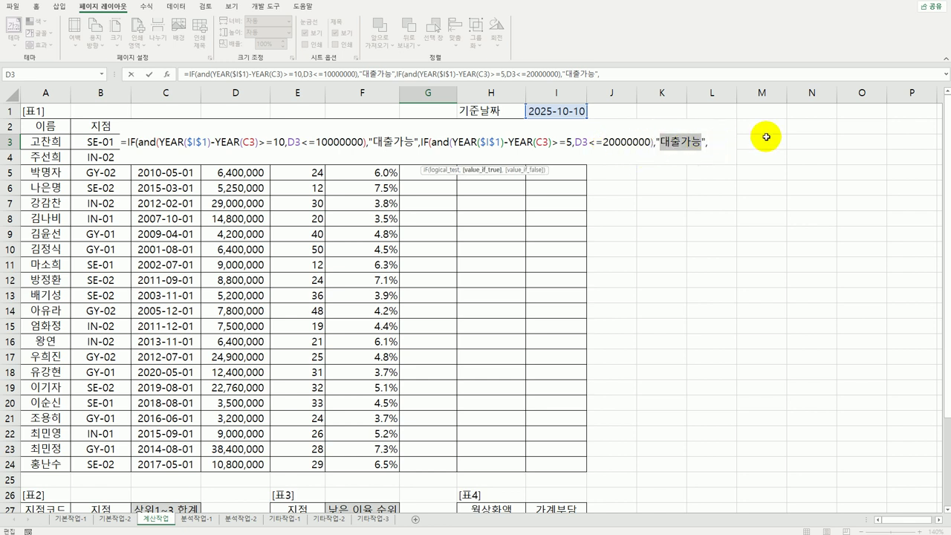
type("서류보")
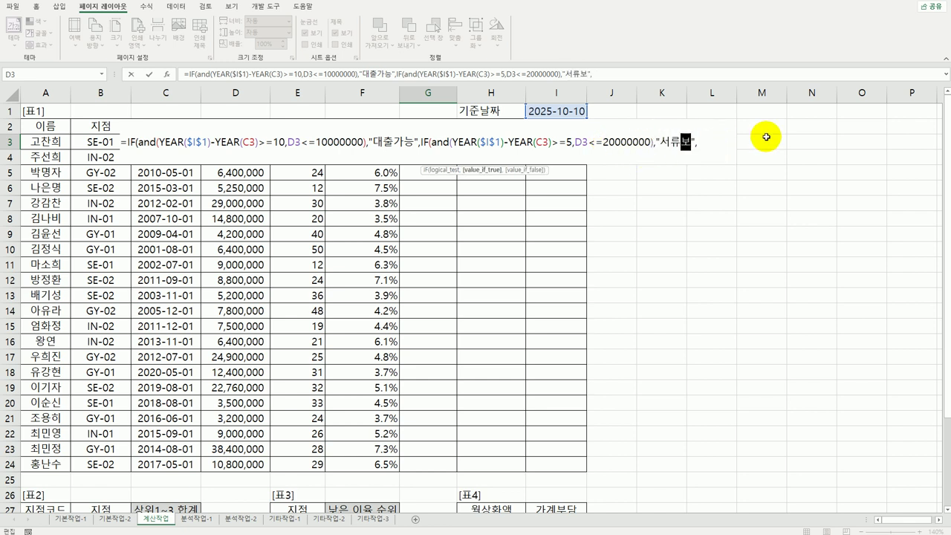
type("완")
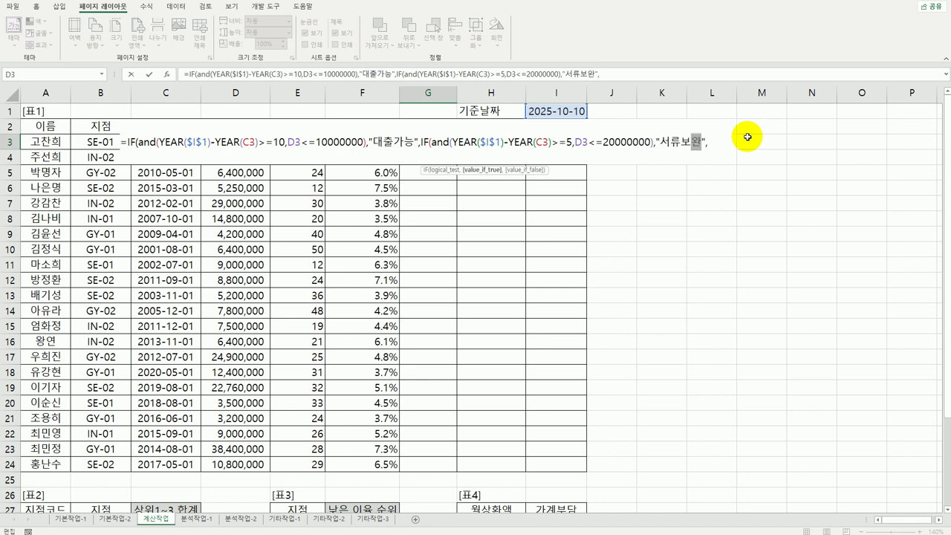
key("End")
type("\"보류")
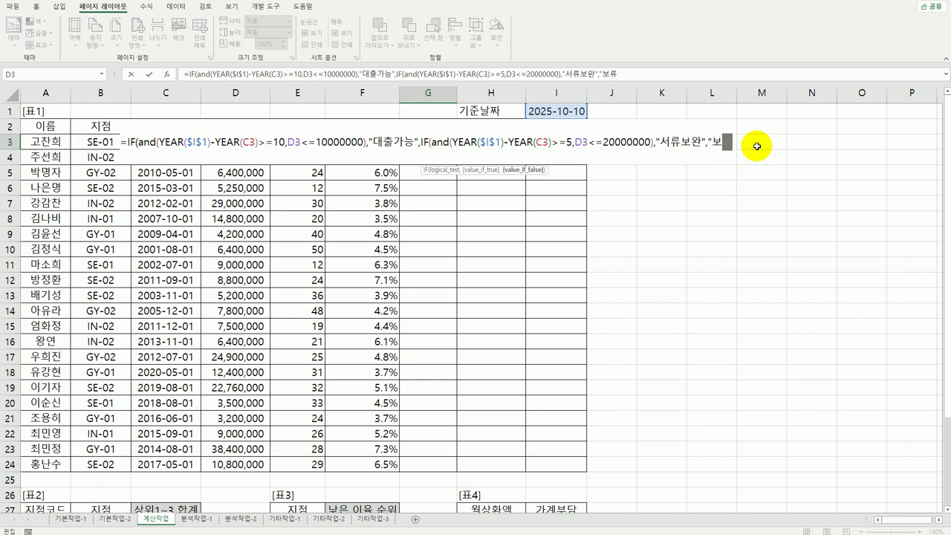
type("\"")
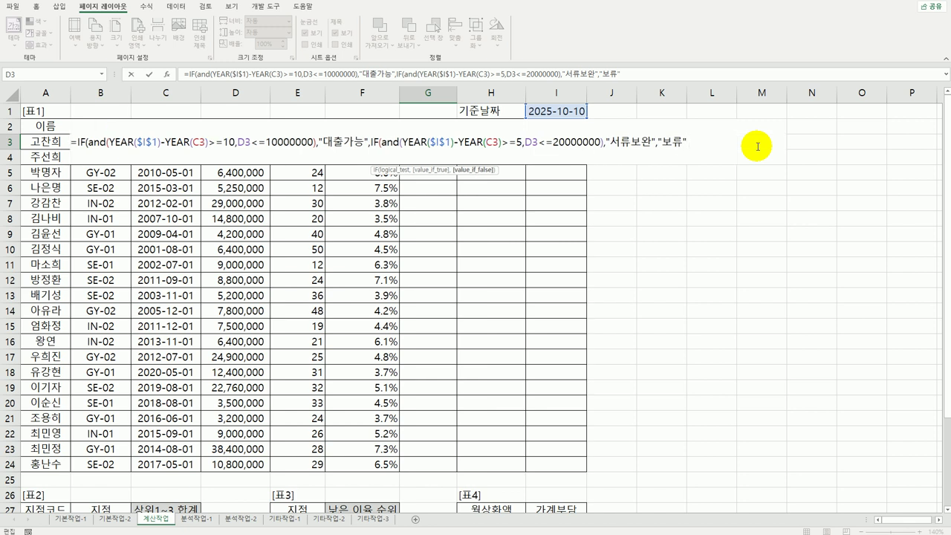
type(")")
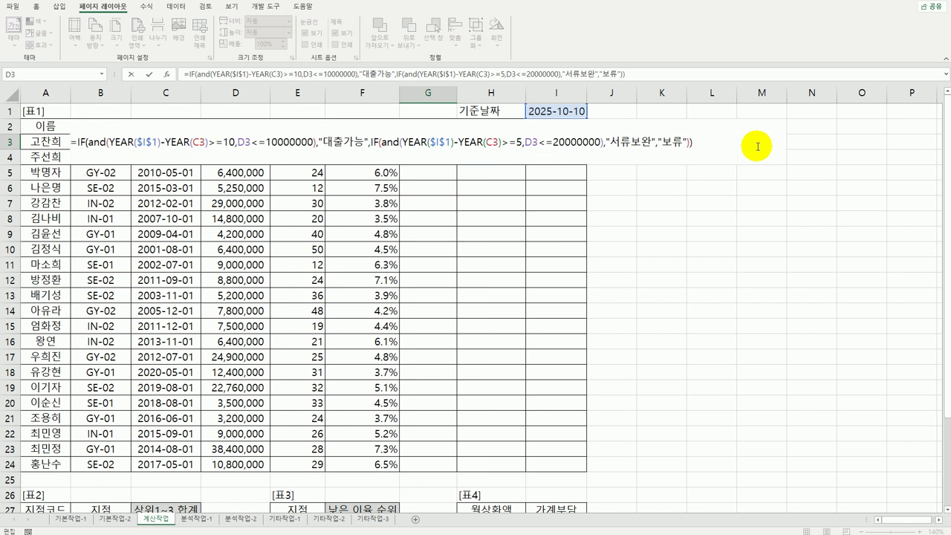
key("Return")
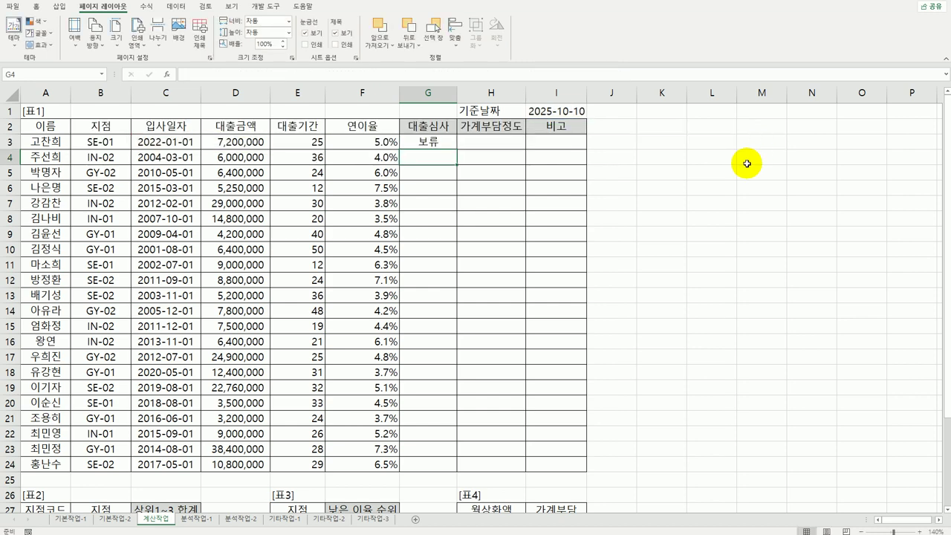
Step: Fill the 대출심사 formula from G3 down to G24 and check the copied formula in the last row
left_click(416, 138)
left_click_drag(462, 147, 435, 470)
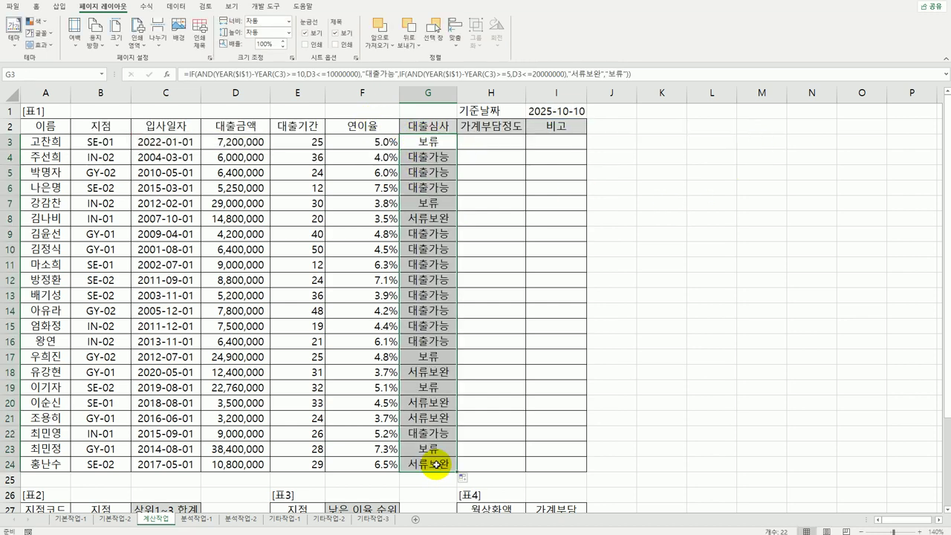
left_click(436, 466)
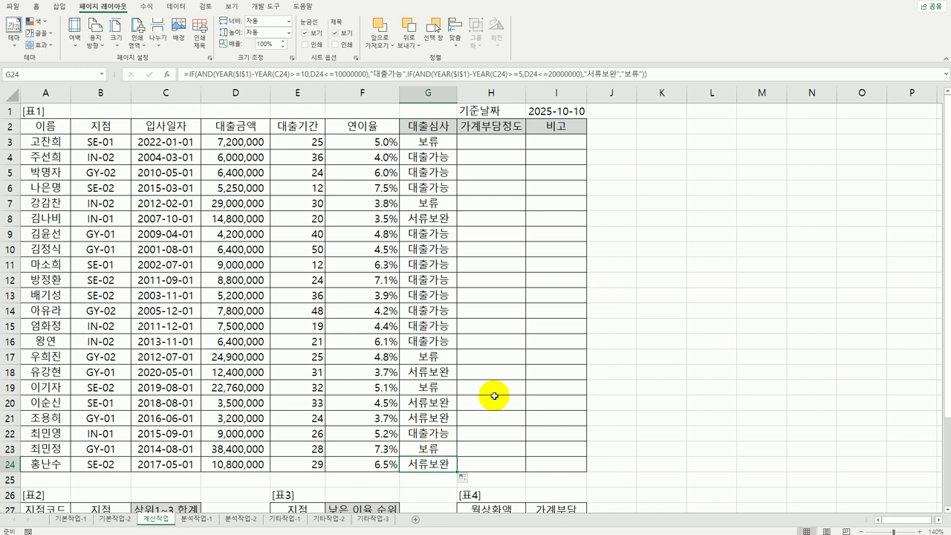
Step: Examine 대출금액, 대출기간 and 연이율 in row 3 and the 월상환액/가계부담 lookup range H28:I31 in 표4
left_click(250, 139)
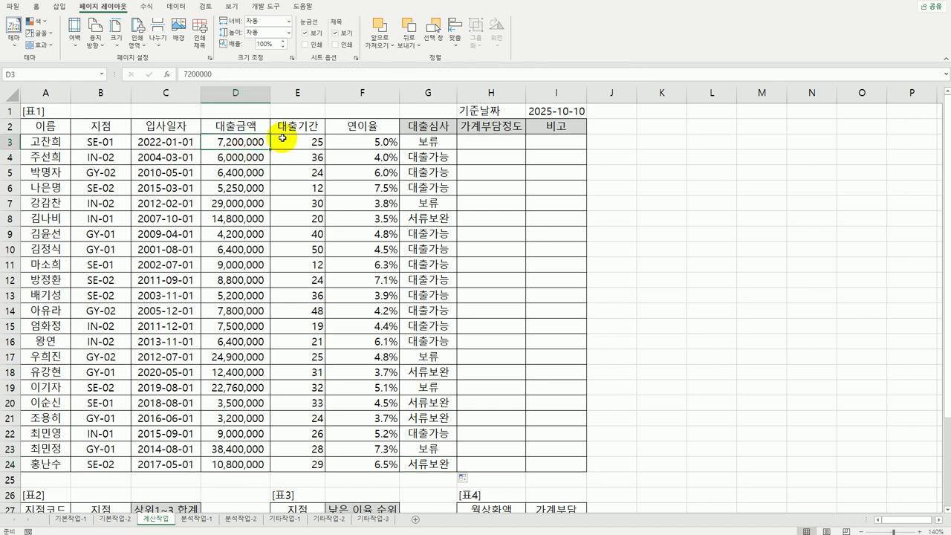
left_click(285, 139)
left_click(358, 146)
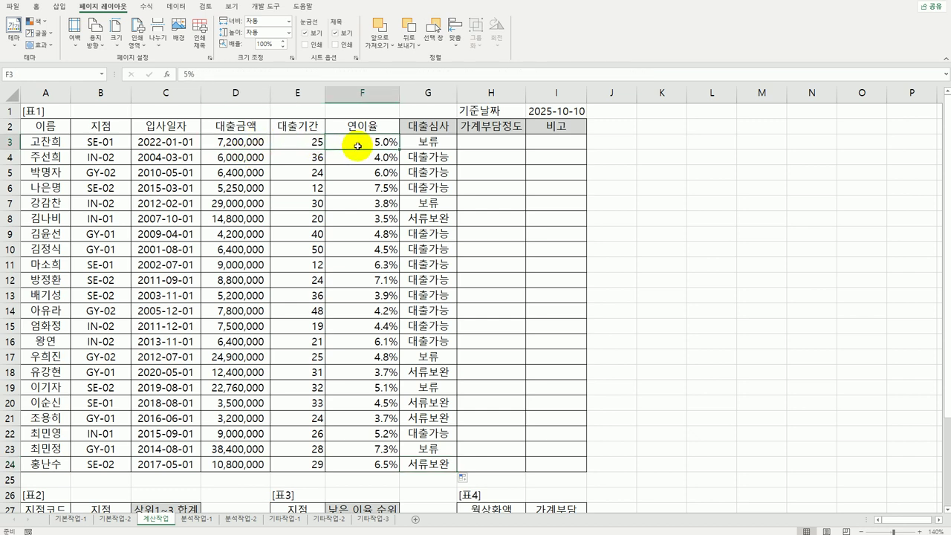
scroll(358, 145, "down", 3)
left_click_drag(493, 386, 551, 431)
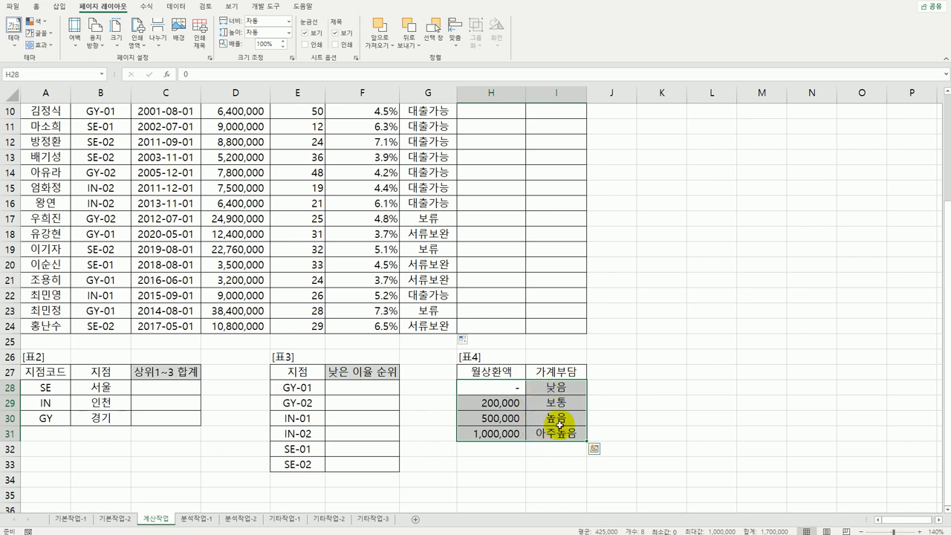
scroll(563, 419, "up", 3)
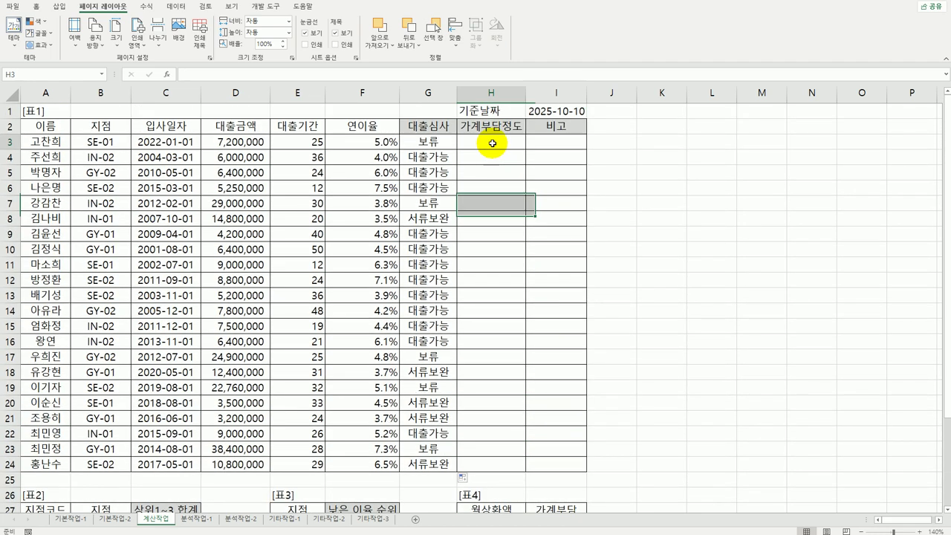
left_click(493, 141)
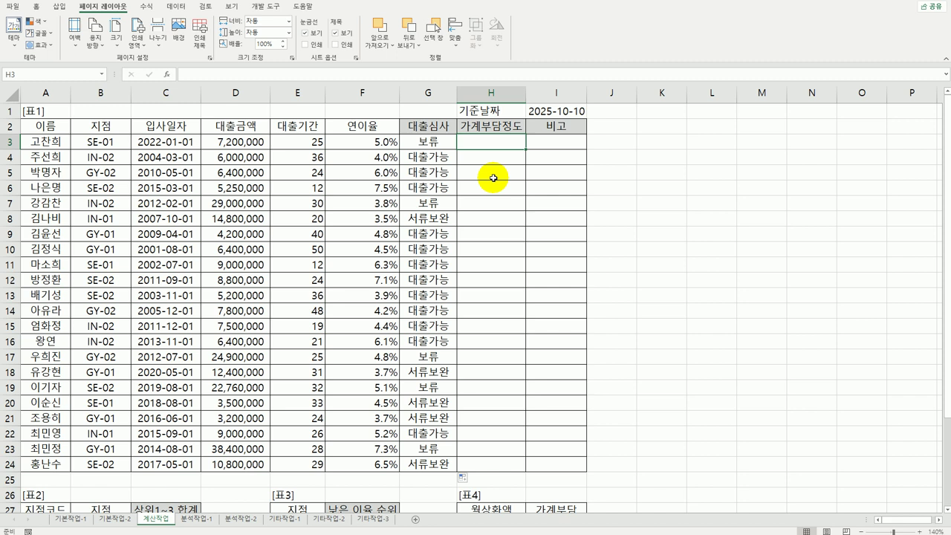
left_click(231, 144)
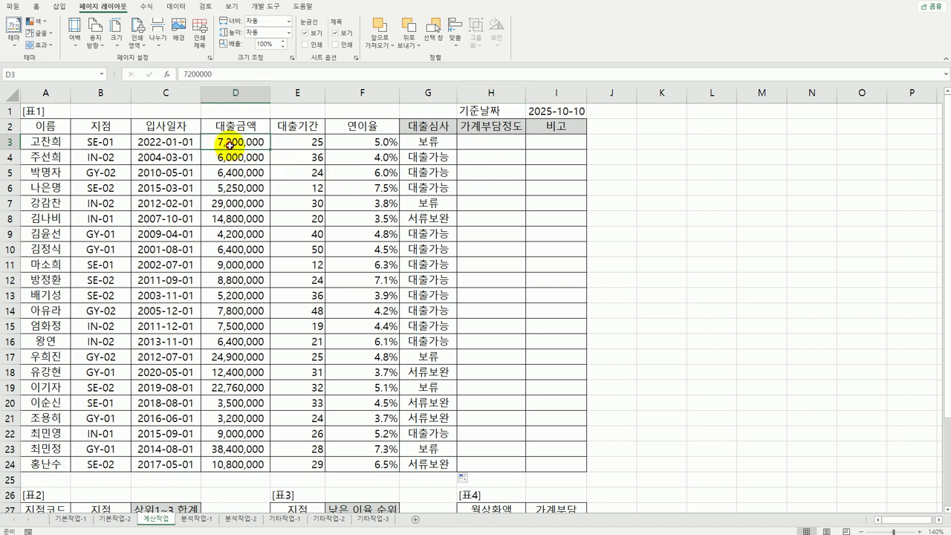
left_click(297, 145)
left_click(362, 142)
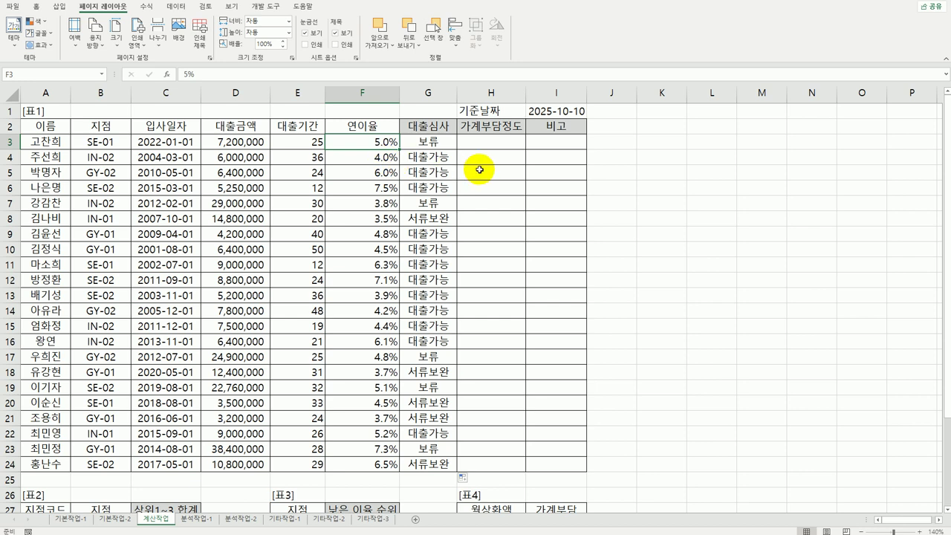
scroll(504, 219, "down", 6)
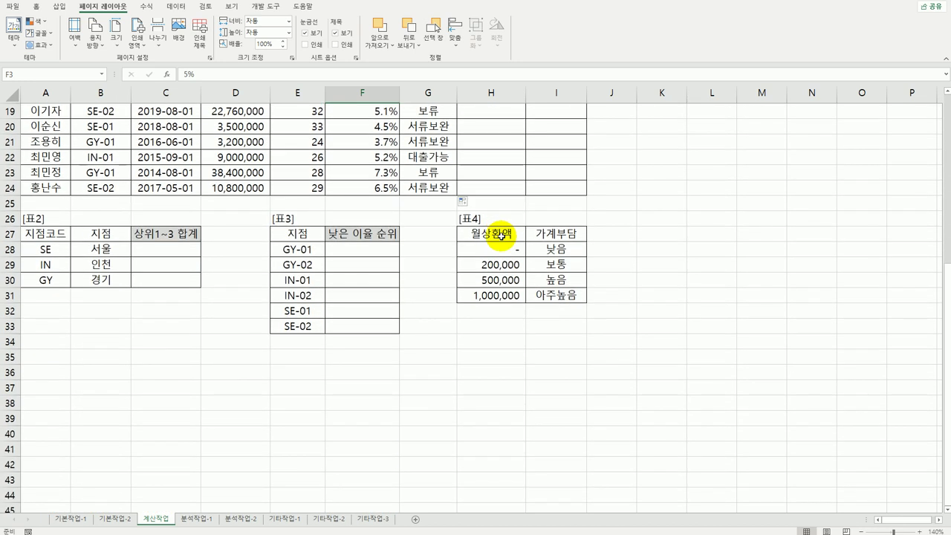
left_click_drag(501, 250, 563, 295)
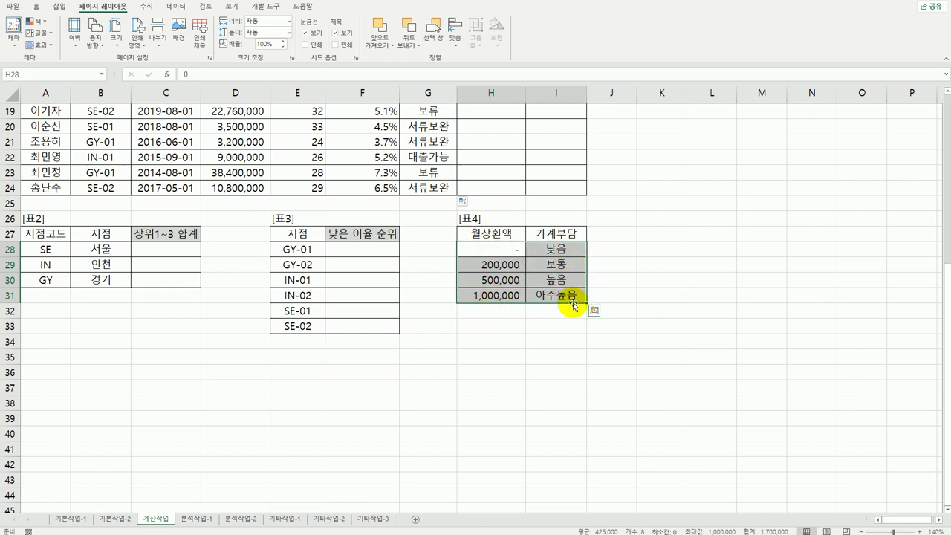
scroll(573, 303, "up", 6)
Step: Enter =PMT(F3/12,E3,-D3) in H3 to calculate the monthly repayment from 연이율, 대출기간 and 대출금액
left_click(493, 147)
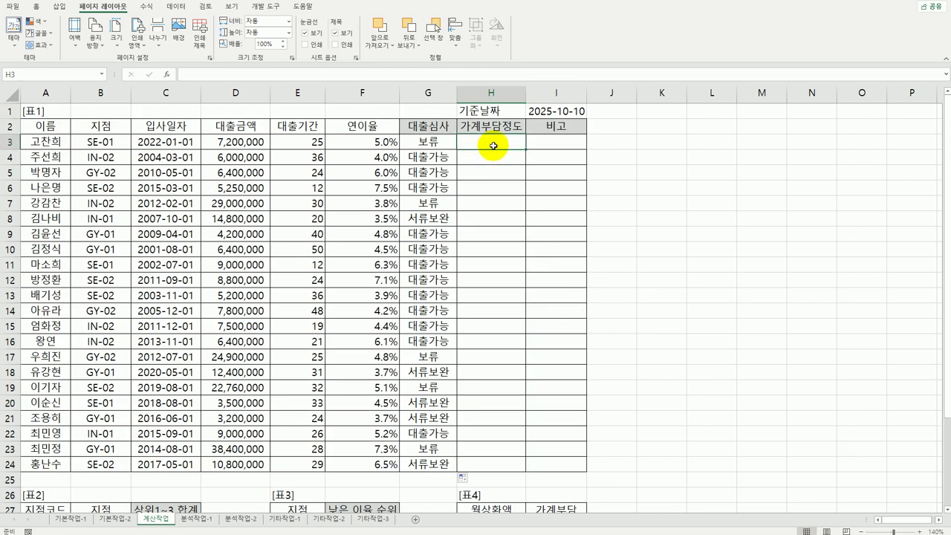
type("=ㅋ")
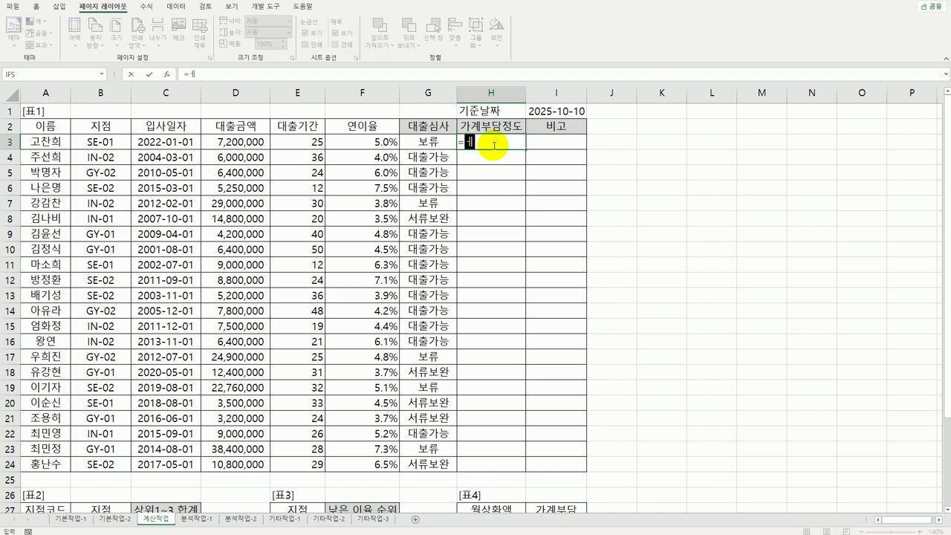
key("BackSpace")
type("pm")
key("Tab")
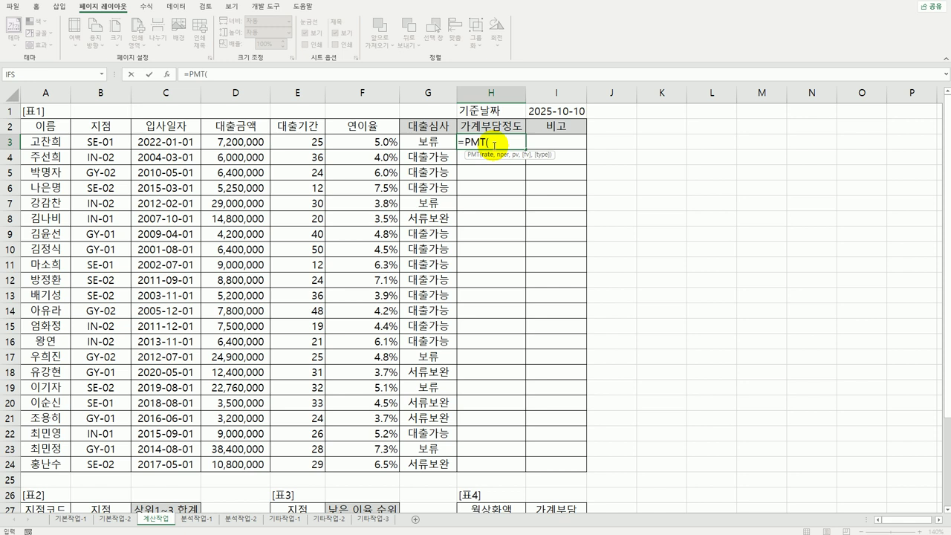
left_click(388, 142)
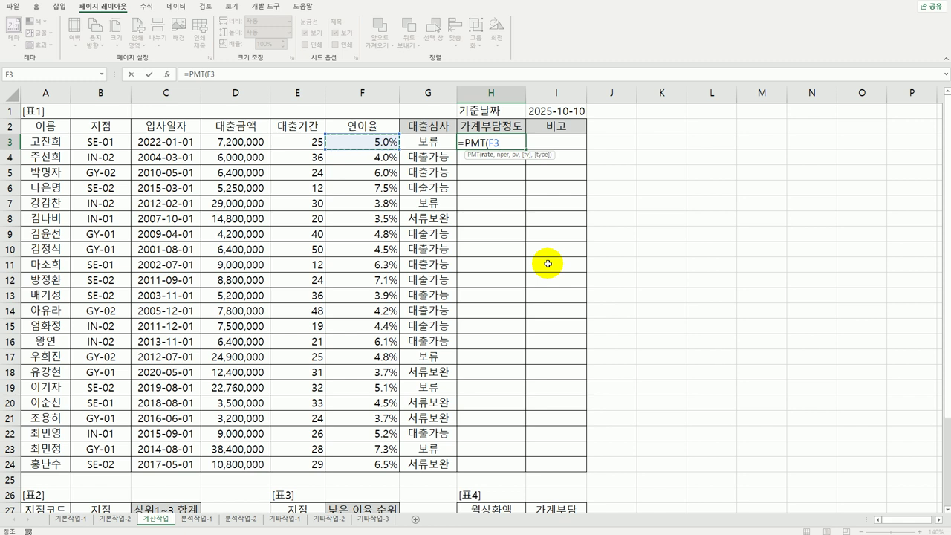
type("2,")
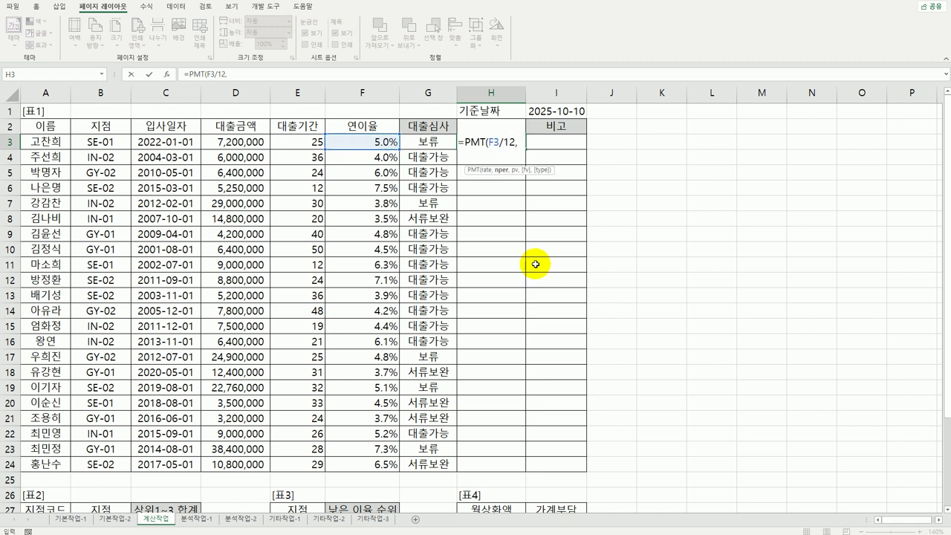
left_click(302, 144)
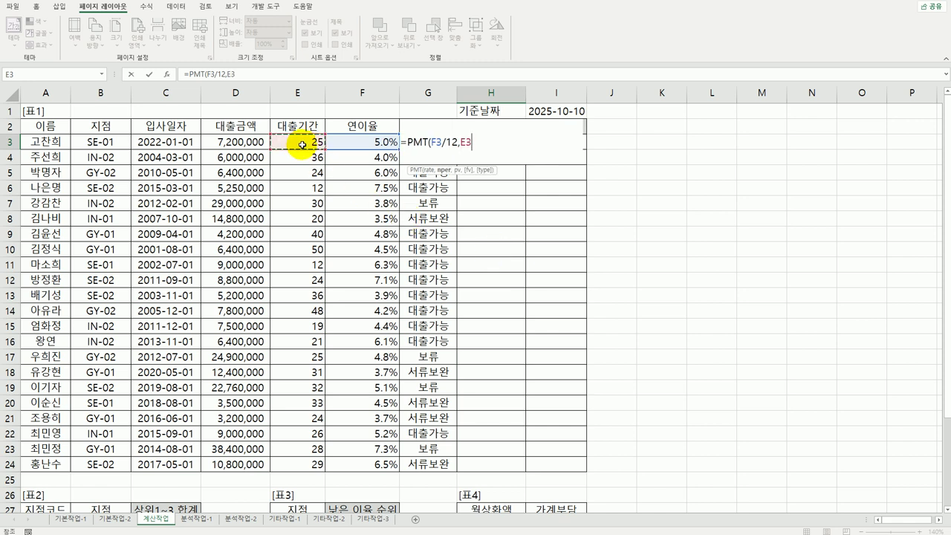
type(",-")
left_click(247, 142)
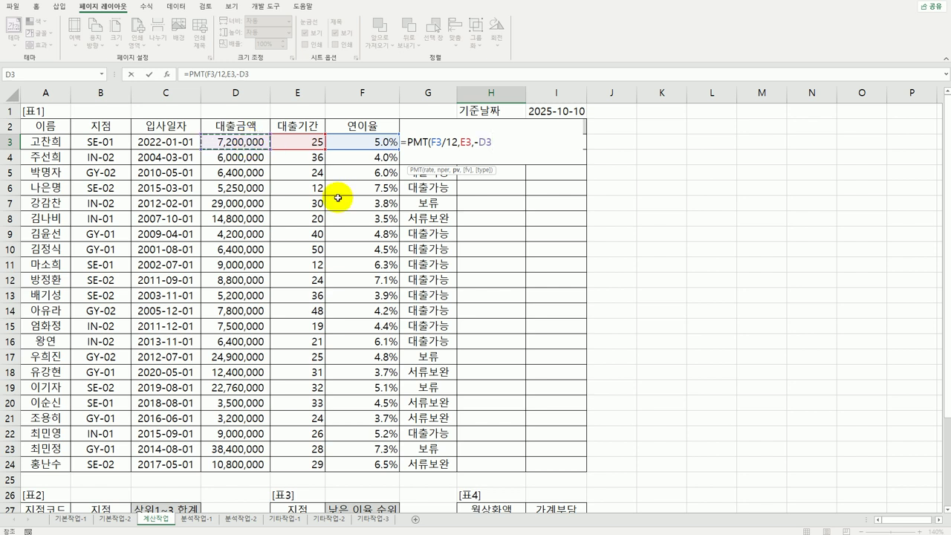
type(")")
key("Return")
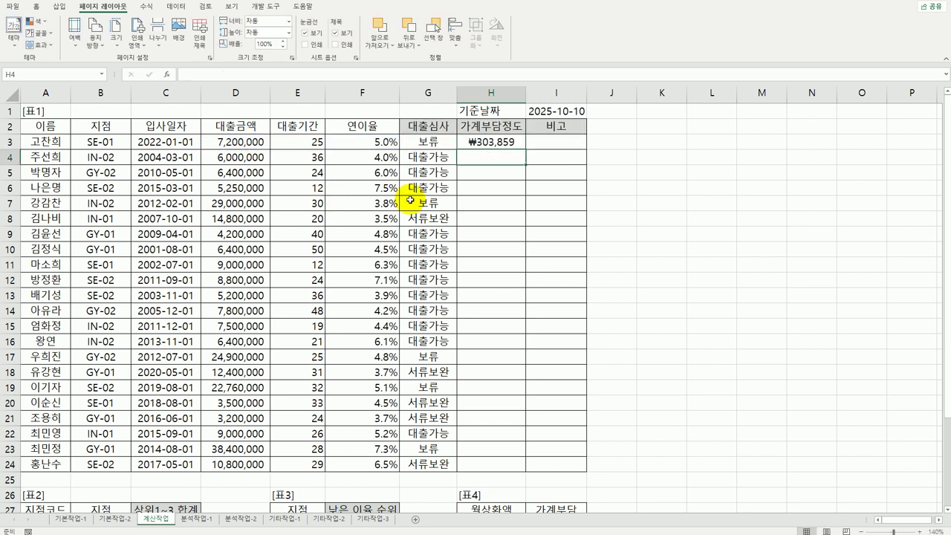
Step: Fill the PMT formula from H3 down to H24 and compare the repayments with the 월상환액 brackets in 표4
left_click(511, 146)
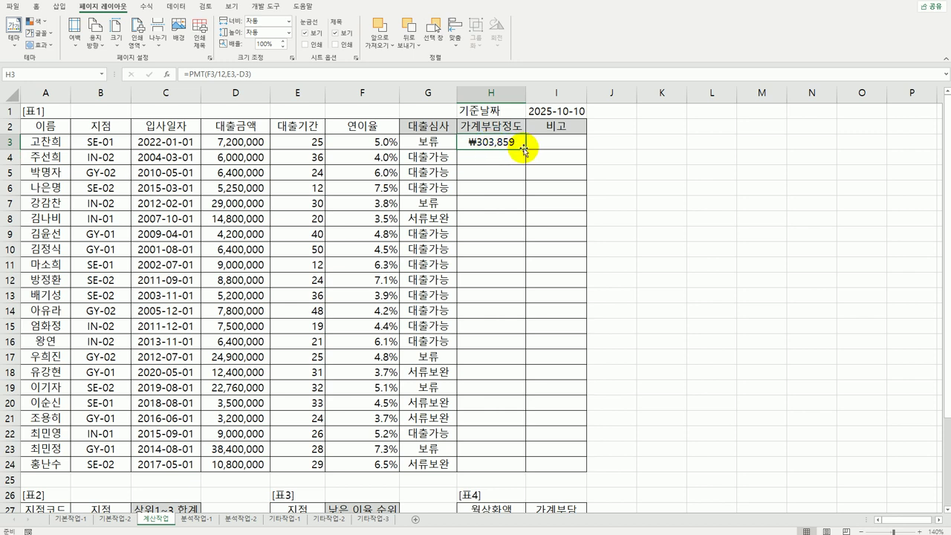
mouse_move(523, 148)
left_mouse_down()
mouse_move(513, 384)
mouse_move(497, 472)
left_mouse_up()
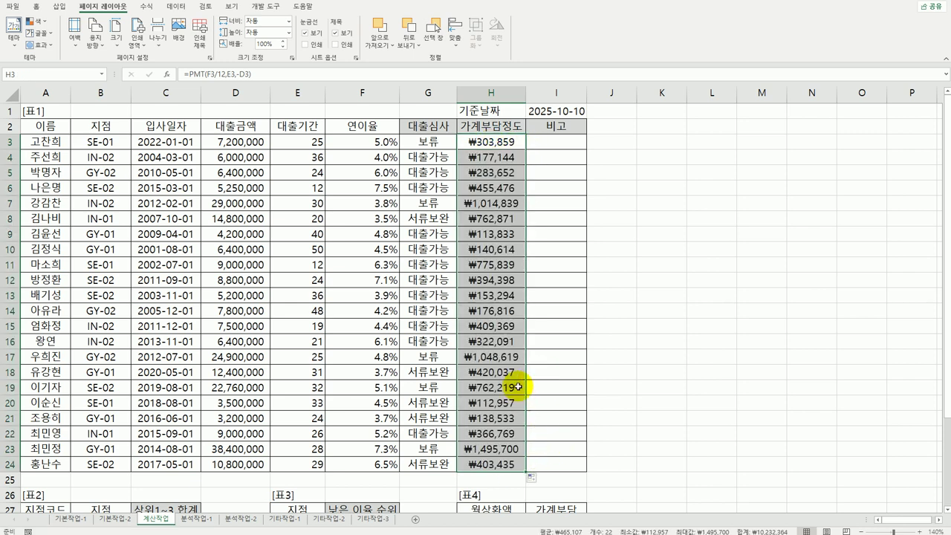
scroll(518, 386, "down", 3)
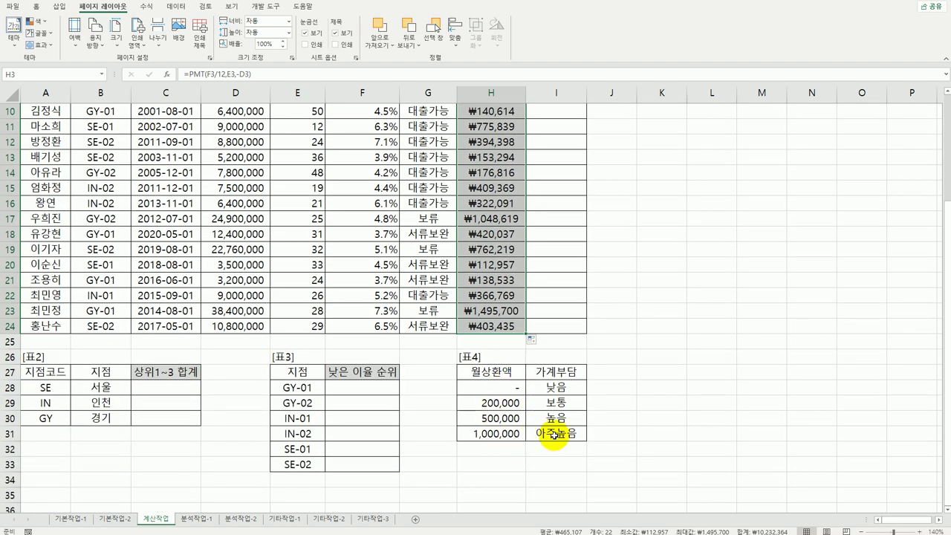
scroll(510, 416, "up", 3)
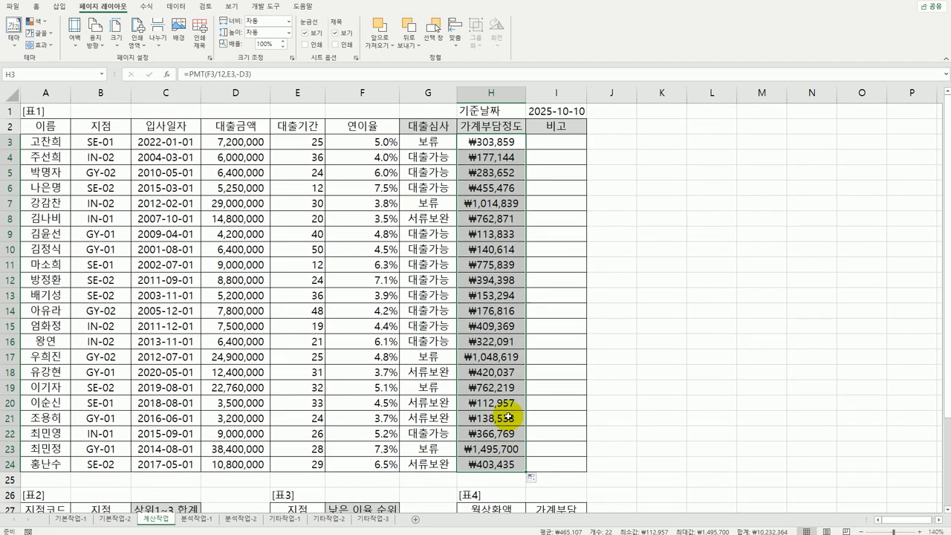
scroll(508, 418, "down", 3)
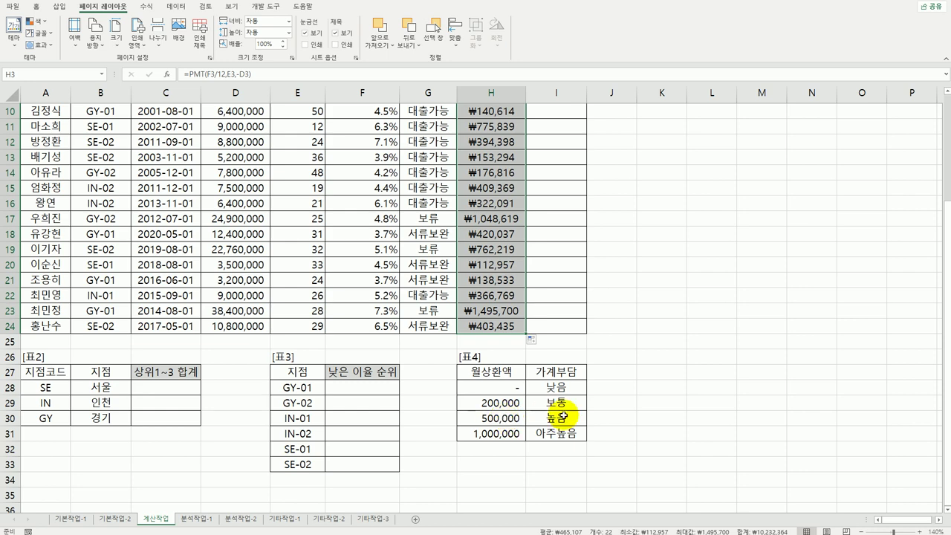
Step: Compare the monthly repayments in column H with the 월상환액 brackets and 가계부담 grades in 표4
left_click_drag(505, 404, 543, 406)
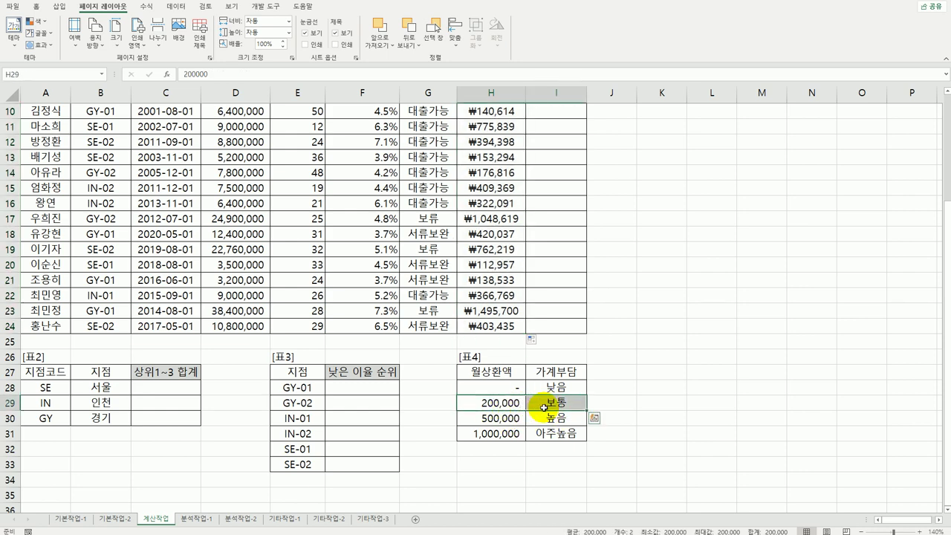
scroll(543, 406, "up", 3)
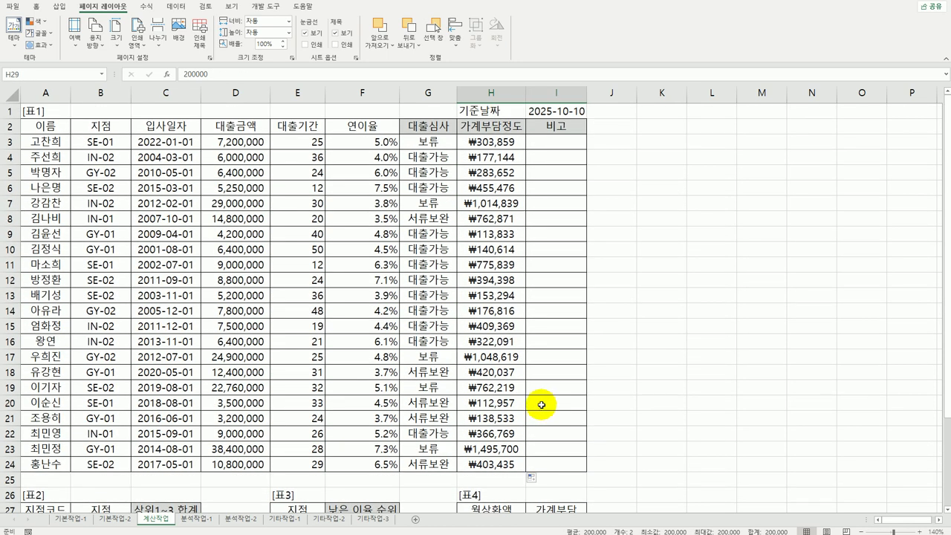
left_click(490, 187)
scroll(512, 362, "down", 6)
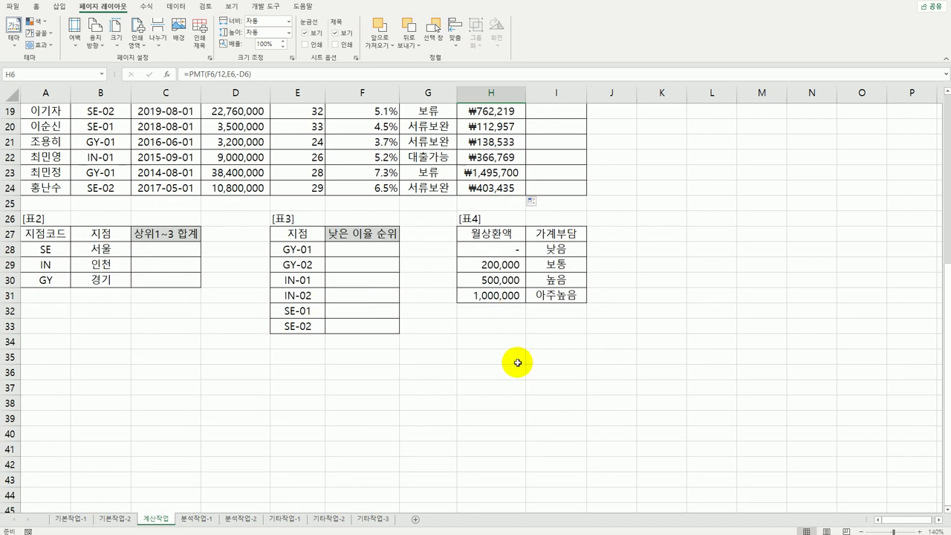
left_click_drag(506, 264, 557, 265)
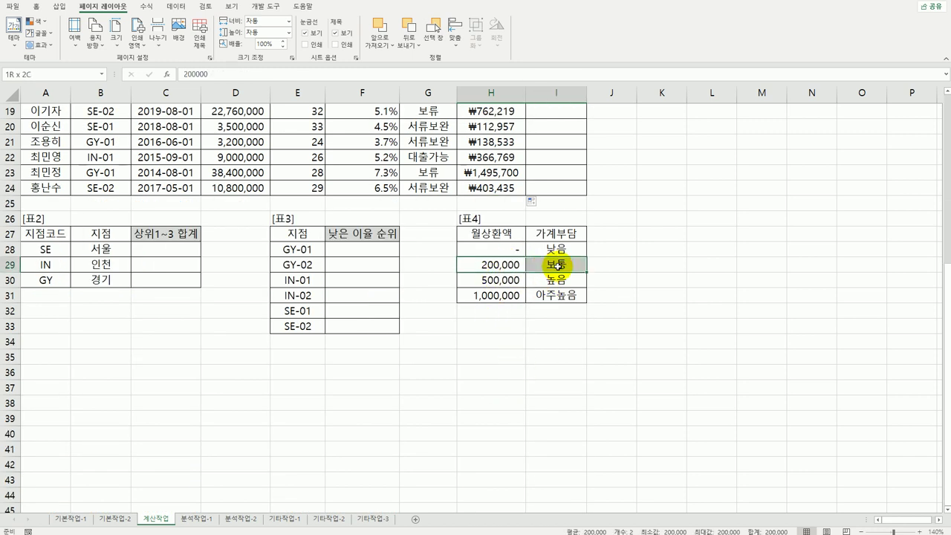
scroll(501, 325, "up", 3)
scroll(503, 327, "up", 5)
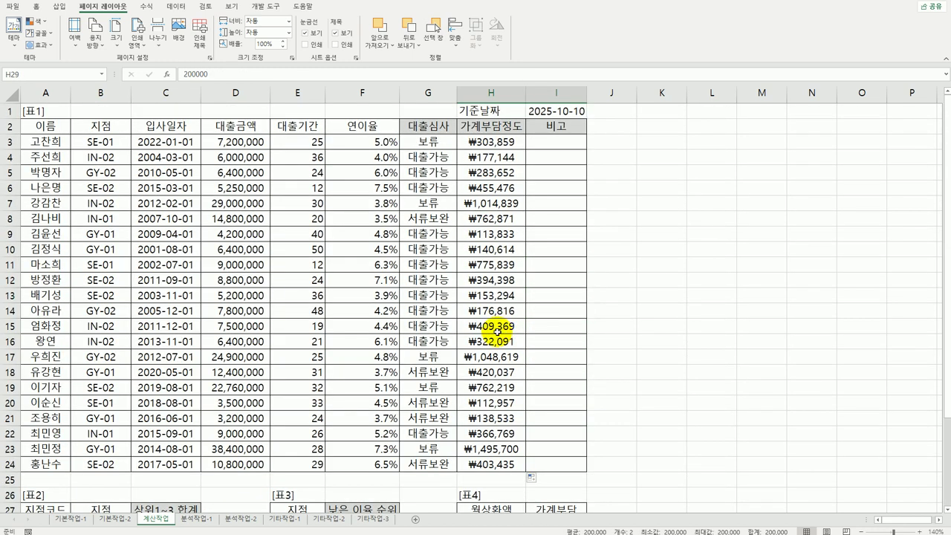
left_click(503, 139)
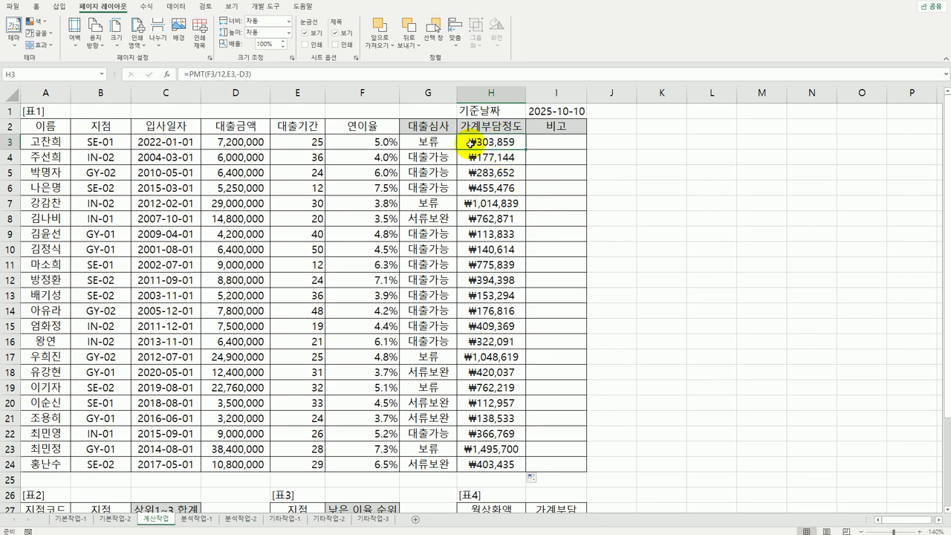
scroll(471, 143, "down", 6)
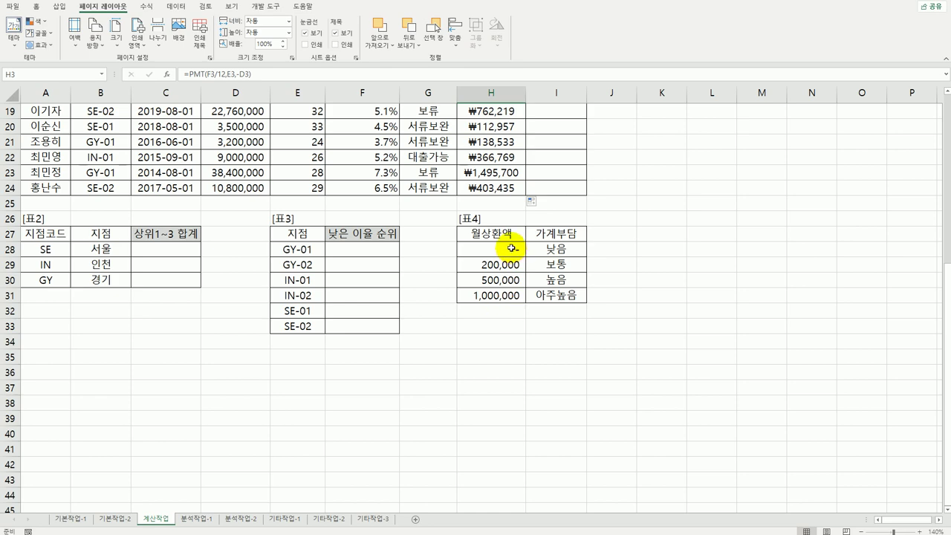
left_click_drag(484, 248, 514, 286)
left_click_drag(548, 250, 553, 295)
scroll(579, 293, "up", 6)
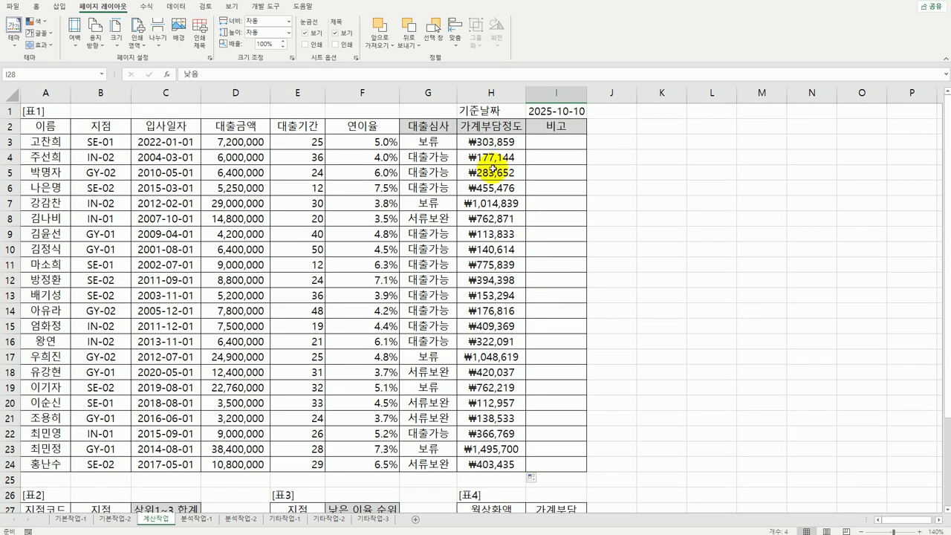
Step: Wrap the PMT formula in H3 in XLOOKUP so that PMT(F3/12,E3,-D3) serves as the lookup value
double_click(473, 142)
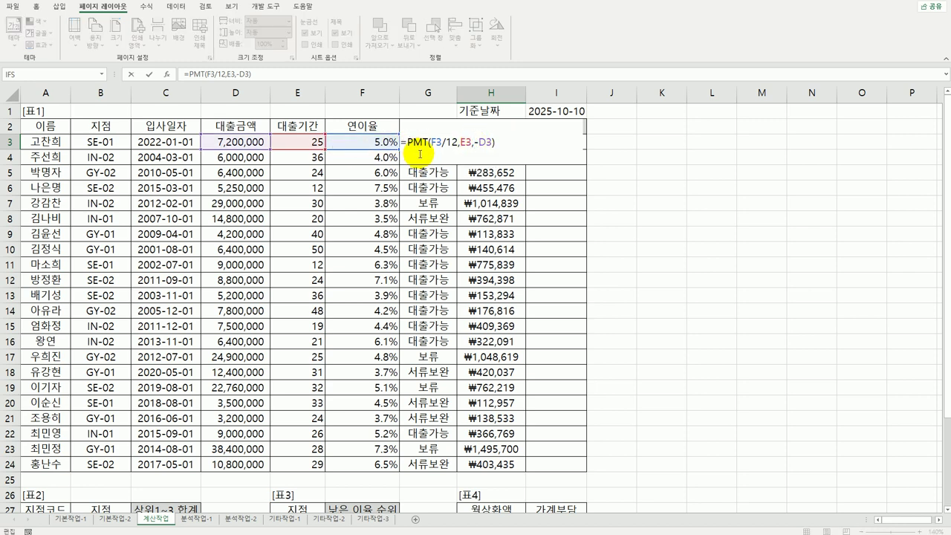
type("xl")
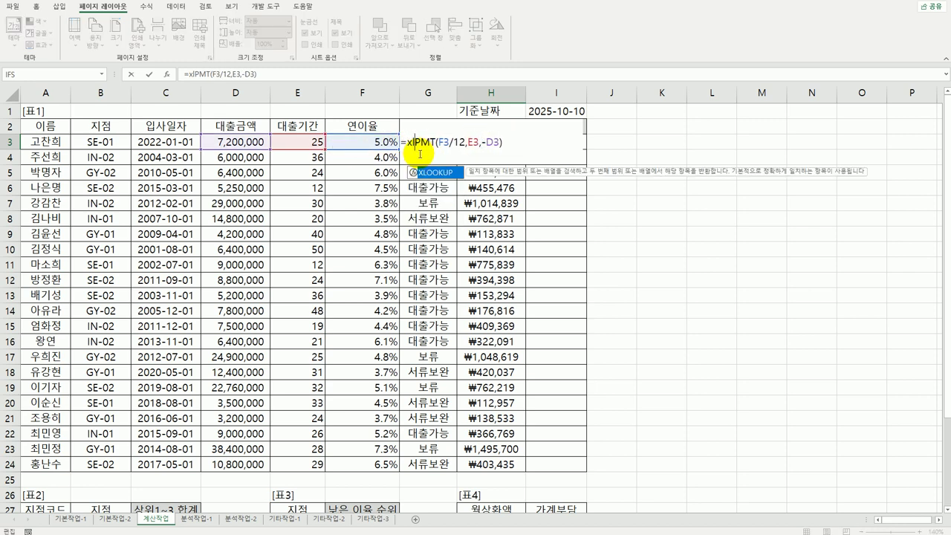
key("Tab")
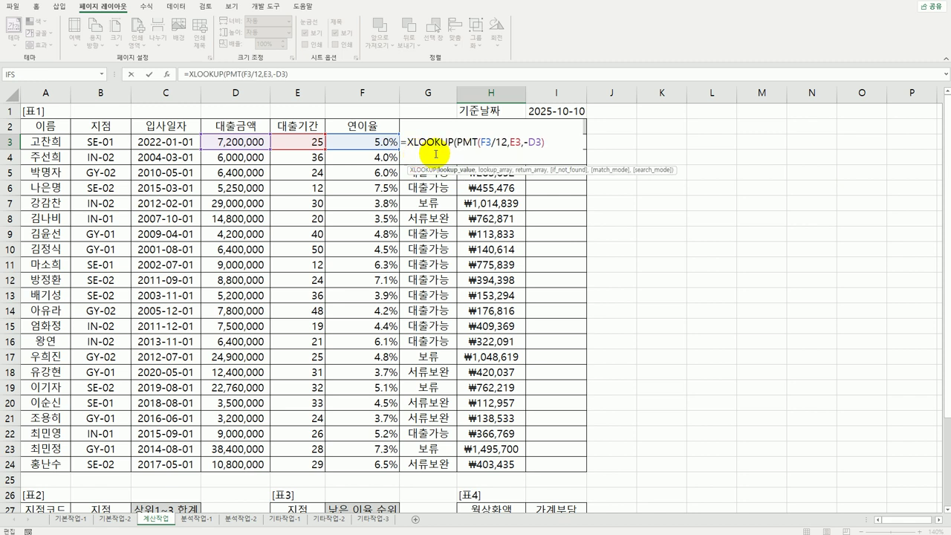
left_click(550, 143)
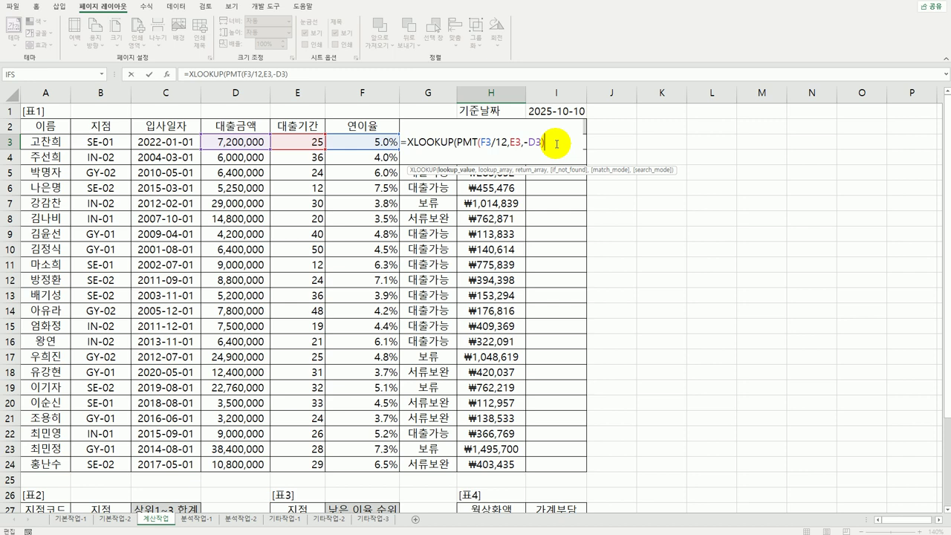
type(",")
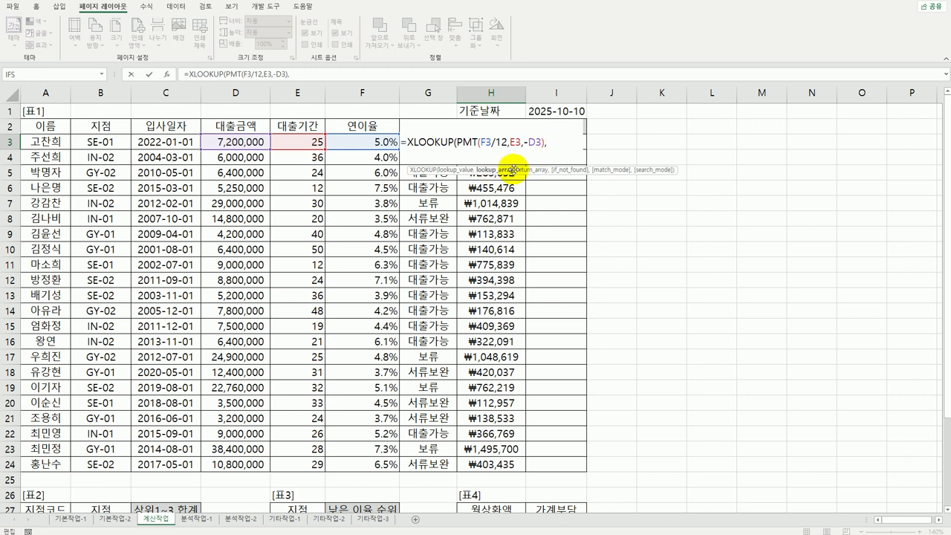
Step: Add 표4's 월상환액 range $H$28:$H$31 as the lookup array and 가계부담 range $I$28:$I$31 as the return array, both absolute
scroll(518, 275, "down", 6)
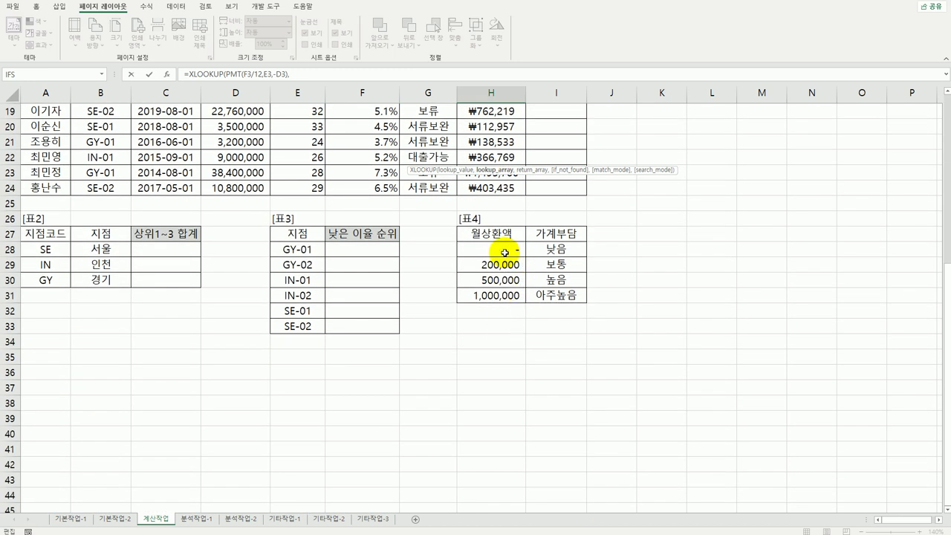
left_click_drag(505, 251, 504, 292)
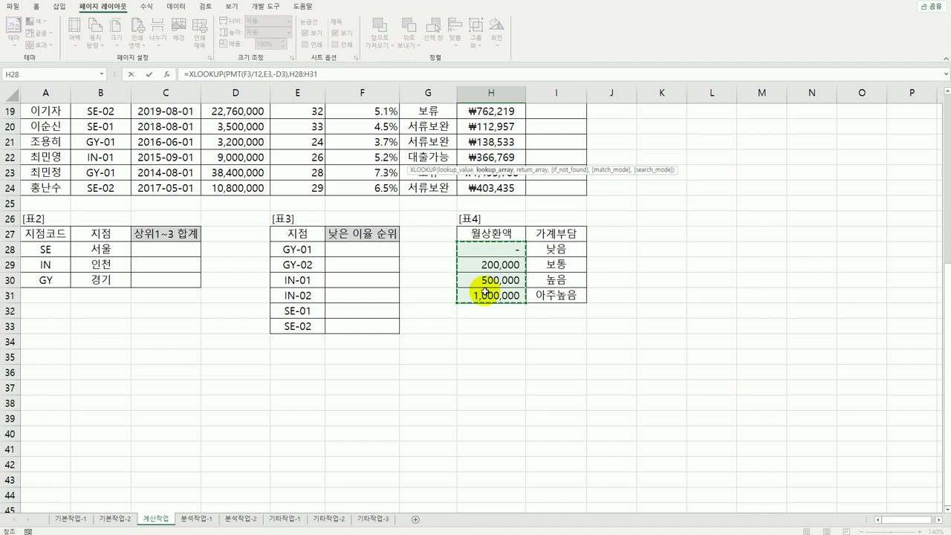
key("F4")
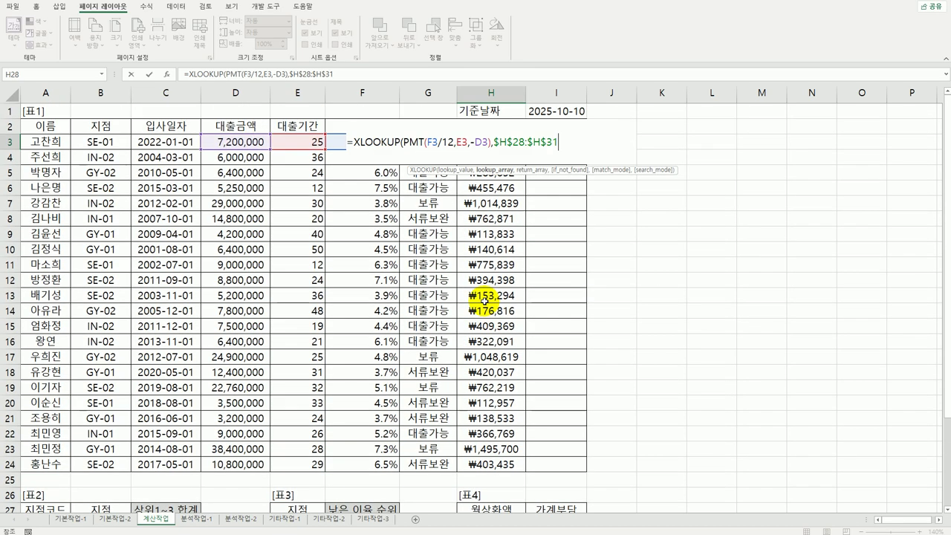
type(",")
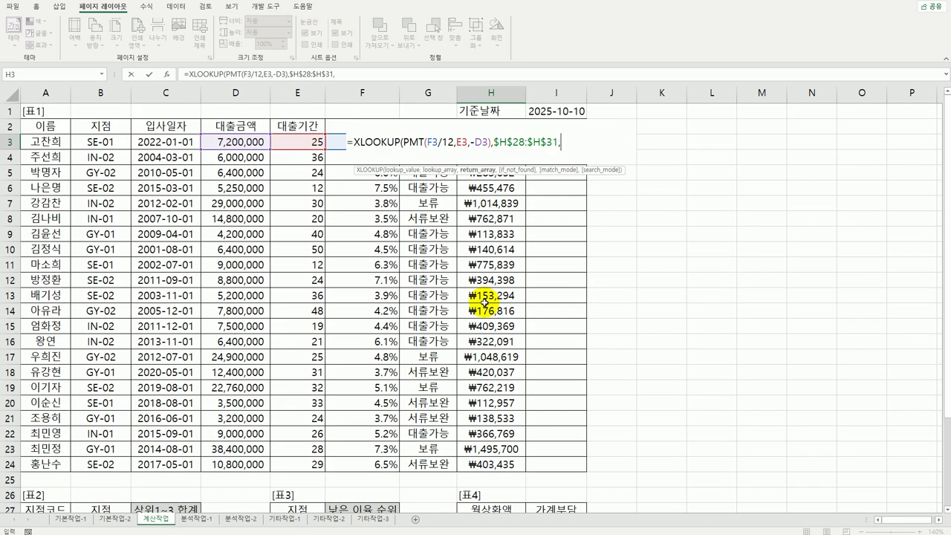
scroll(520, 356, "down", 3)
left_click_drag(557, 387, 563, 430)
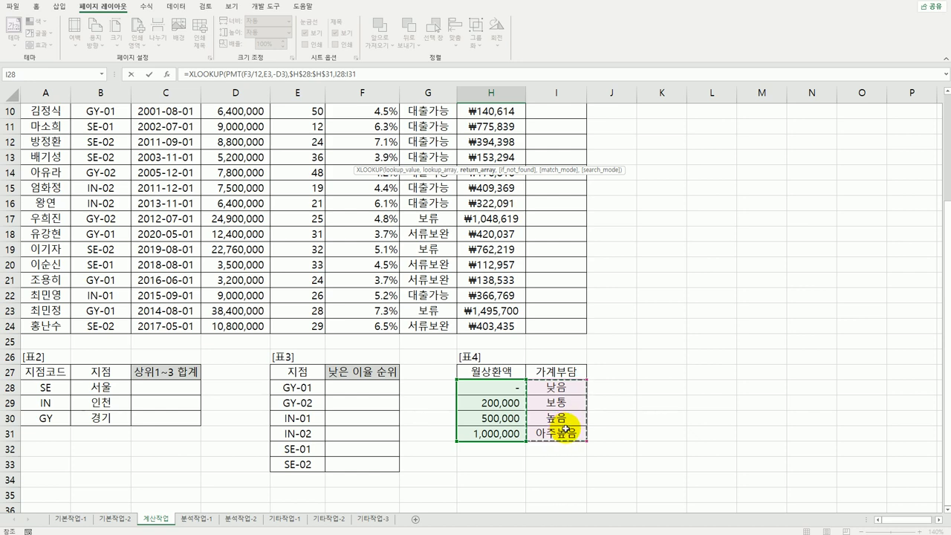
key("F4")
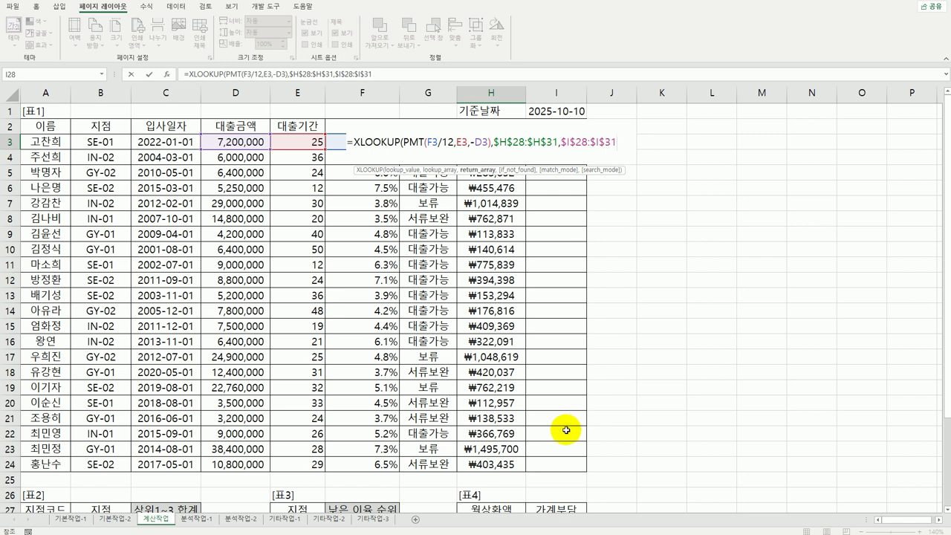
type(",")
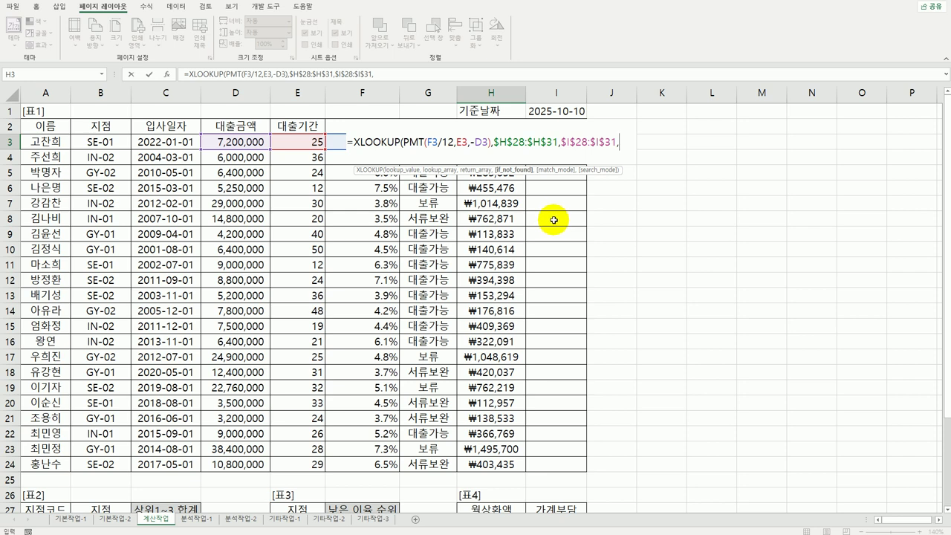
Step: Leave if_not_found empty, set match_mode to -1 (exact match or next smaller item), and complete the XLOOKUP formula in H3
type(",")
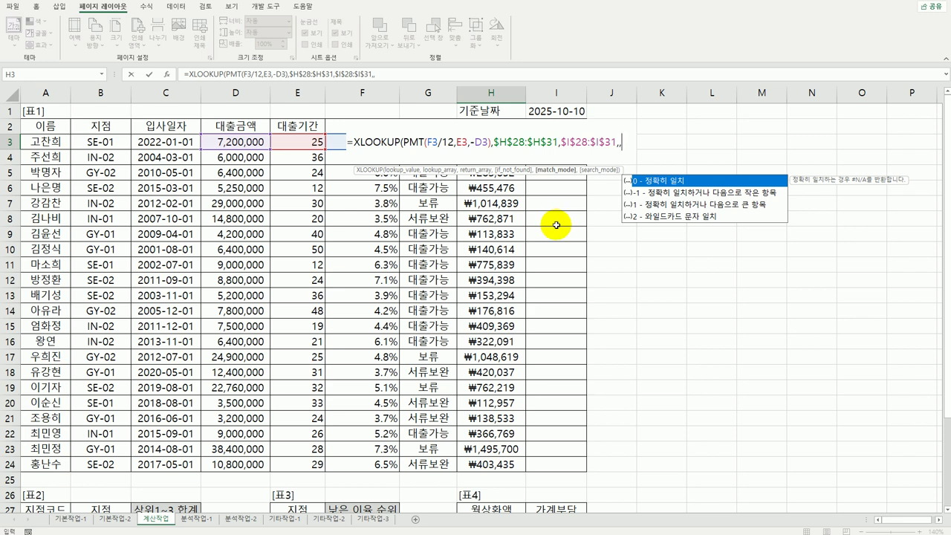
scroll(556, 224, "down", 3)
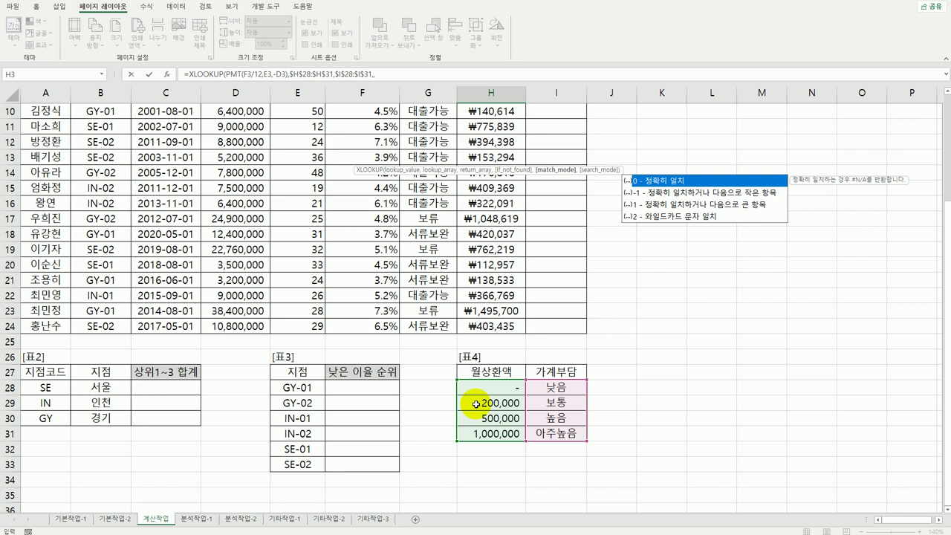
left_click(720, 194)
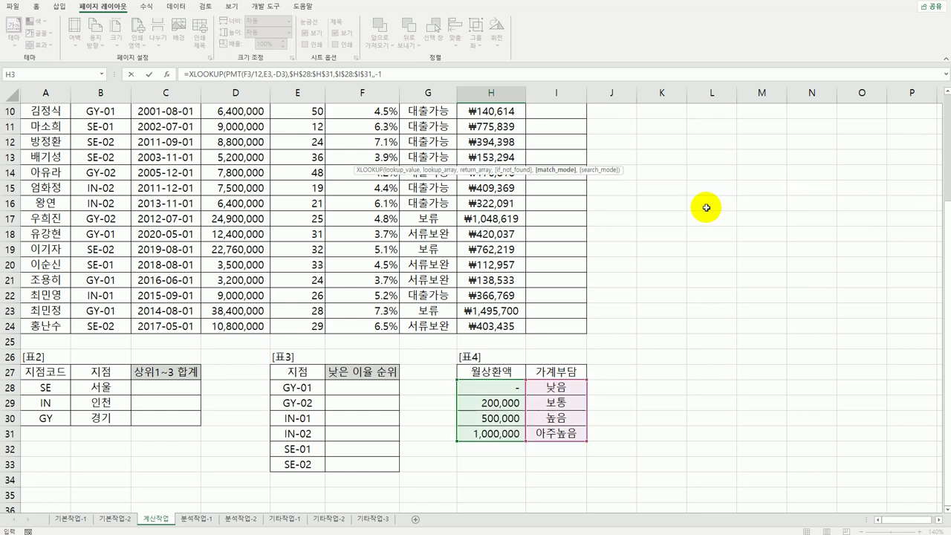
key("Tab")
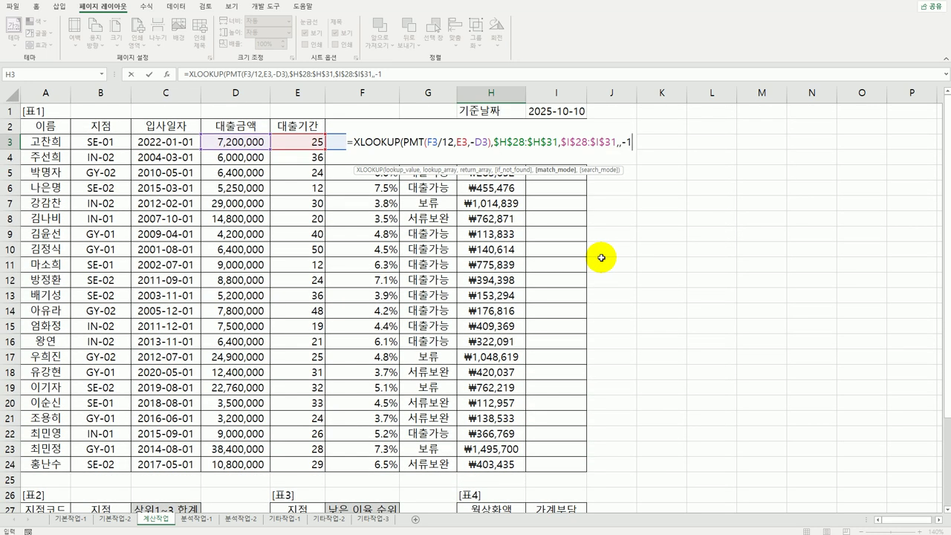
type(")")
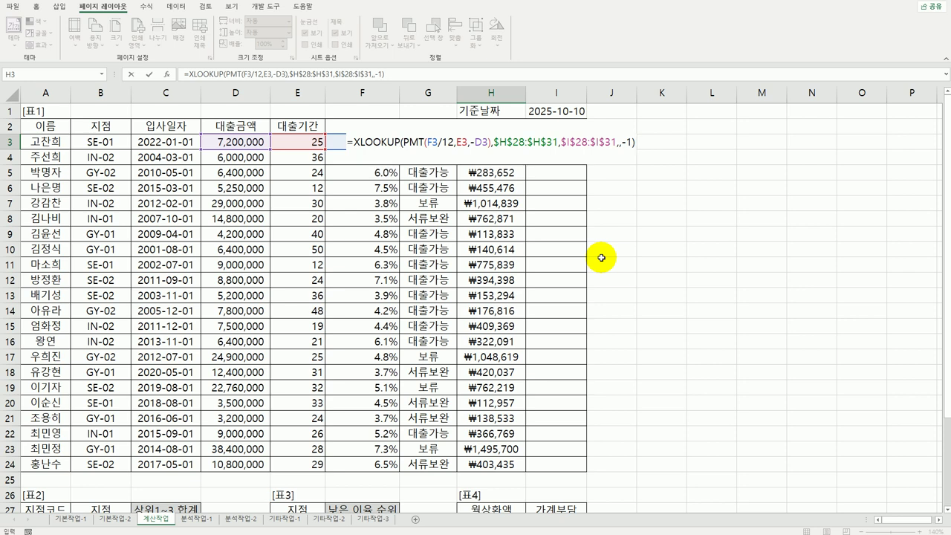
key("Return")
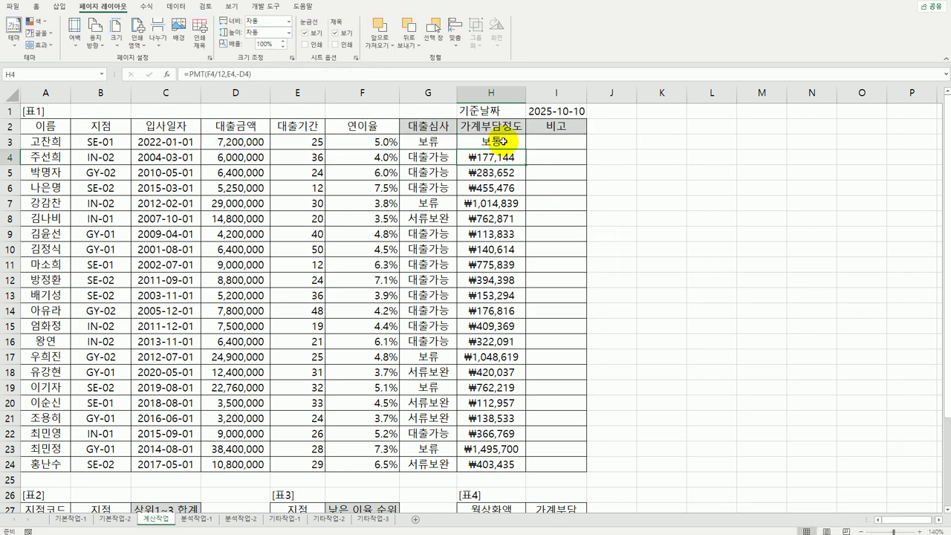
Step: Fill the XLOOKUP formula from H3 down to H24 and check the grades against the 가계부담 entries in 표4
left_click(503, 142)
left_click_drag(526, 149, 503, 468)
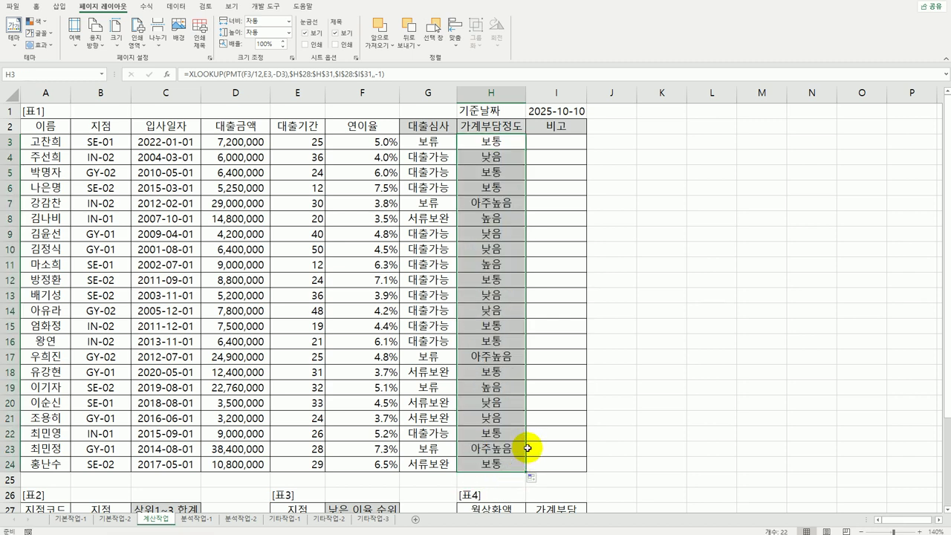
scroll(486, 377, "down", 3)
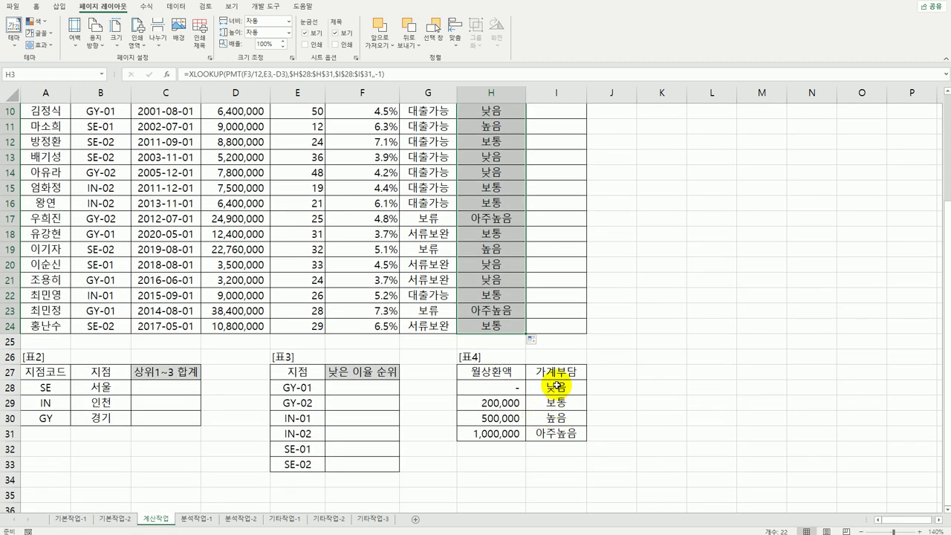
left_click_drag(556, 385, 556, 434)
scroll(556, 434, "up", 3)
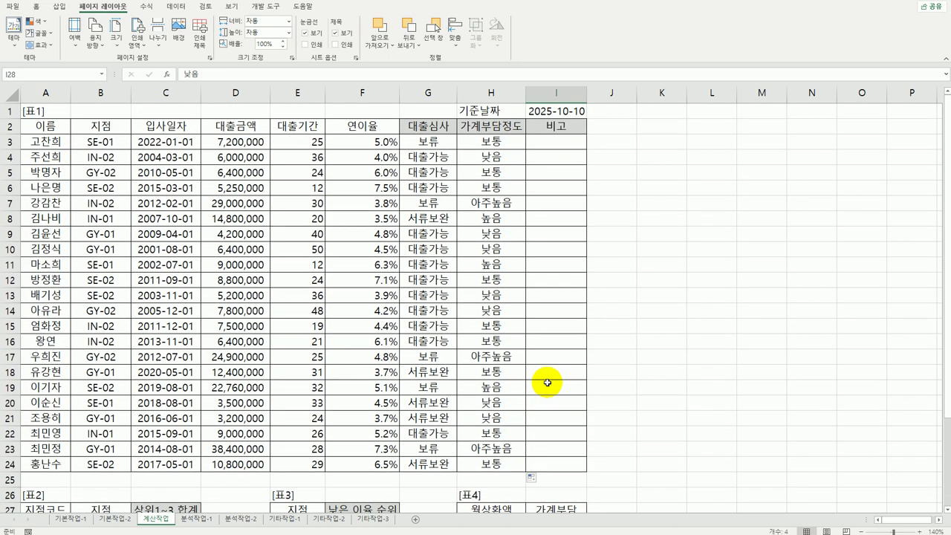
Step: Reopen H3's XLOOKUP formula, review the match_mode options, and re-enter -1 (exact match or next smaller item)
left_click(506, 142)
double_click(506, 142)
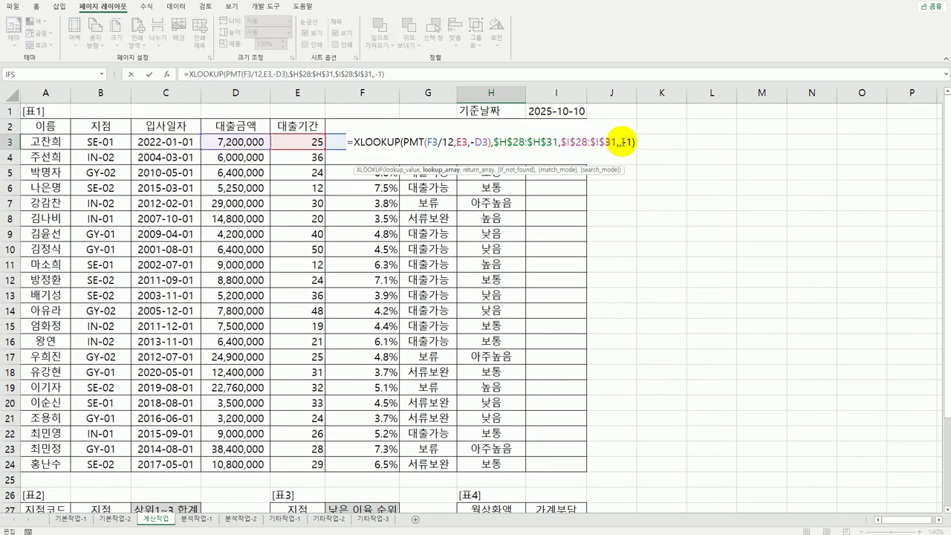
left_click(621, 142)
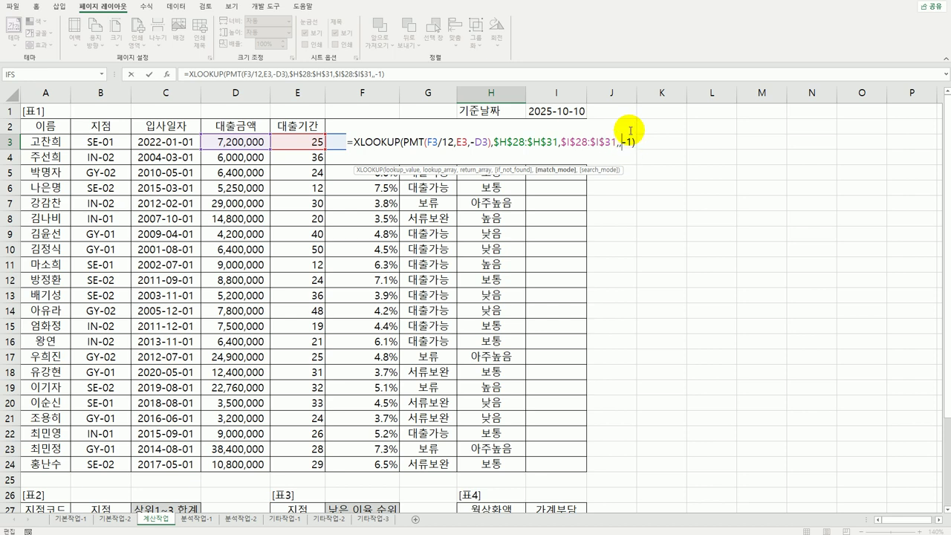
key("Left")
key("shift+End")
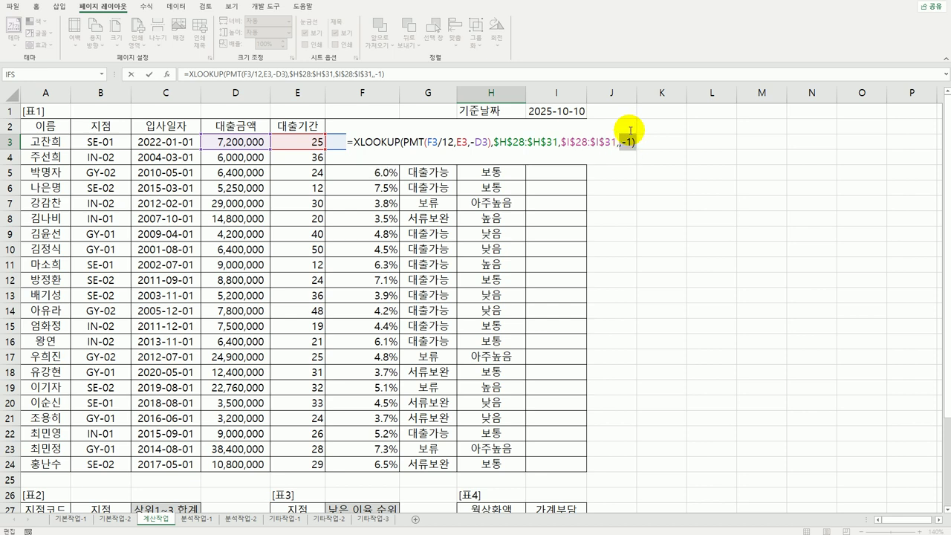
key("Delete")
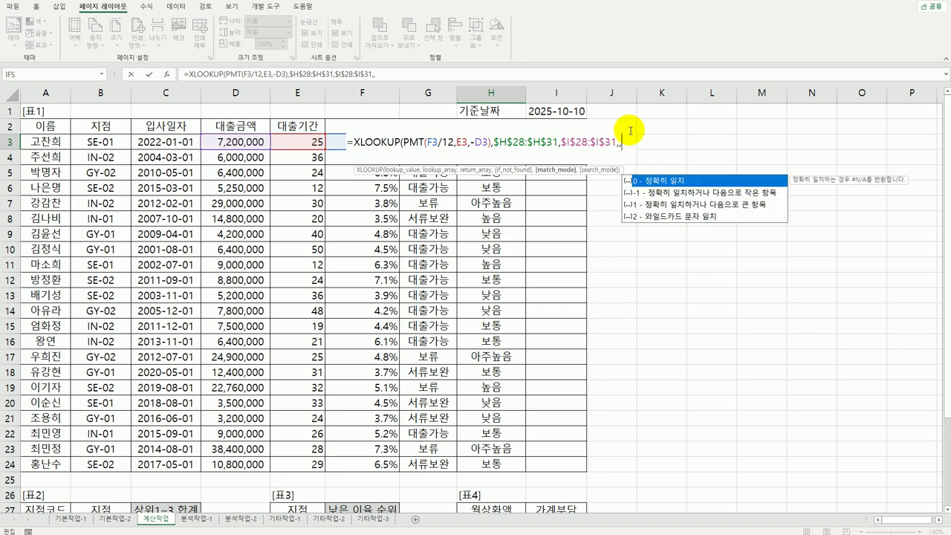
left_click(663, 196)
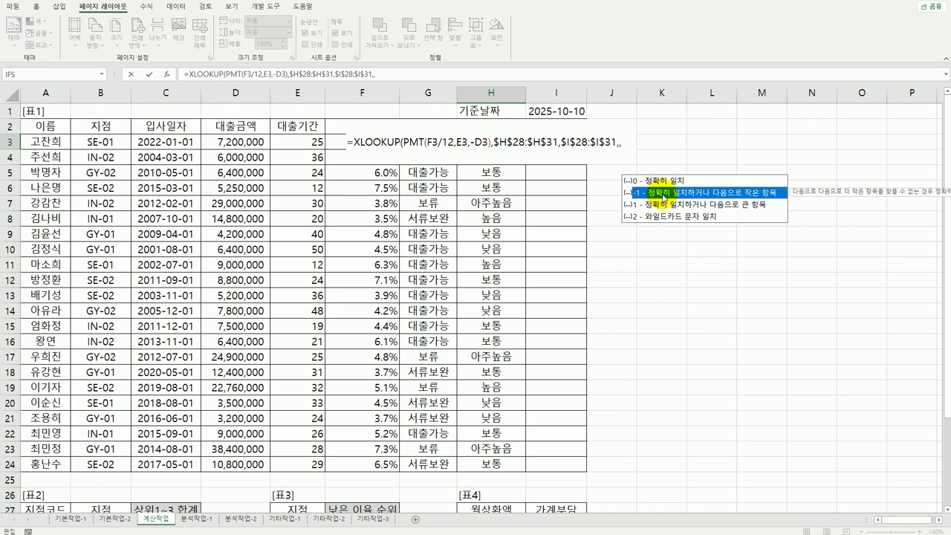
left_click(664, 206)
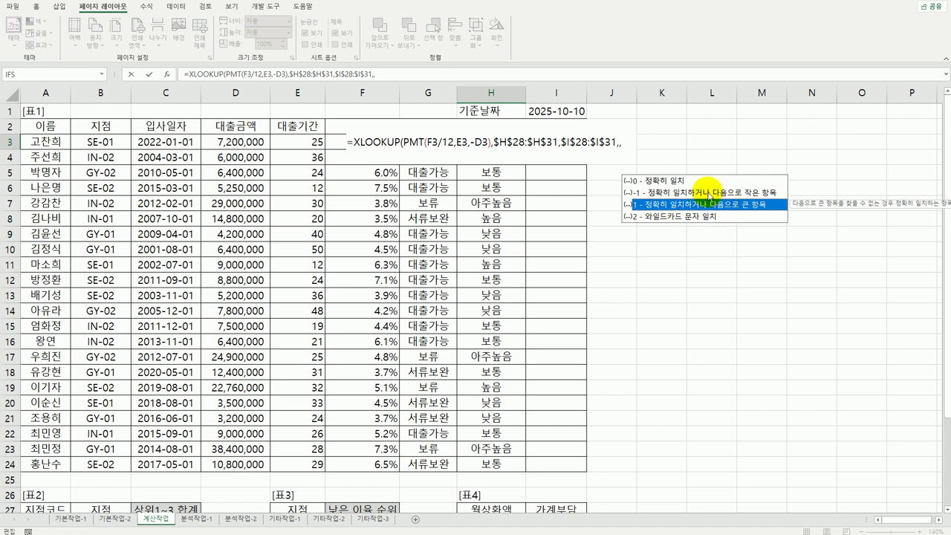
left_click(699, 193)
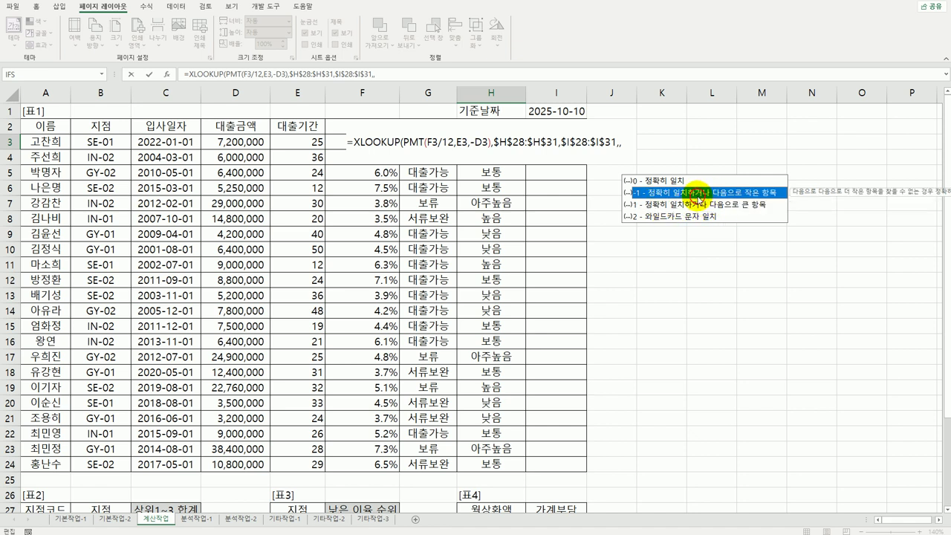
double_click(699, 194)
type(")")
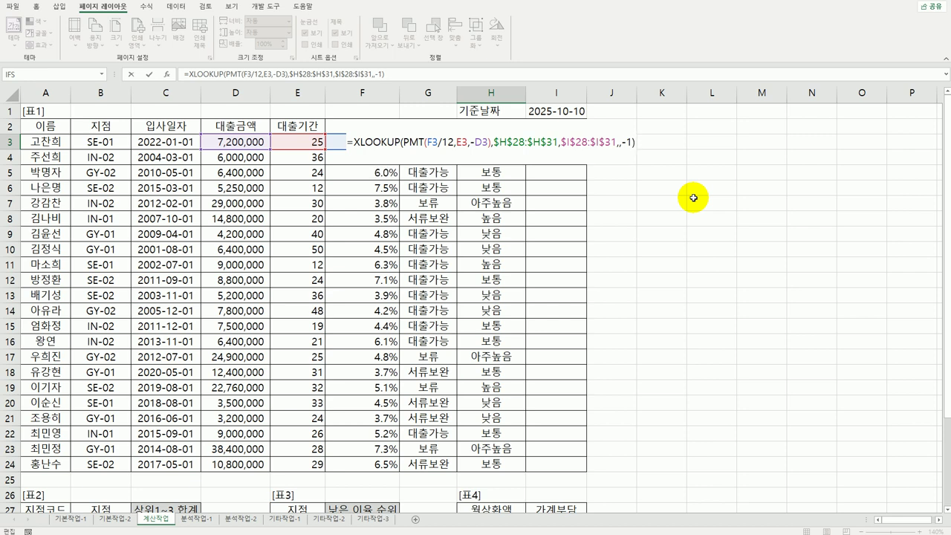
key("Return")
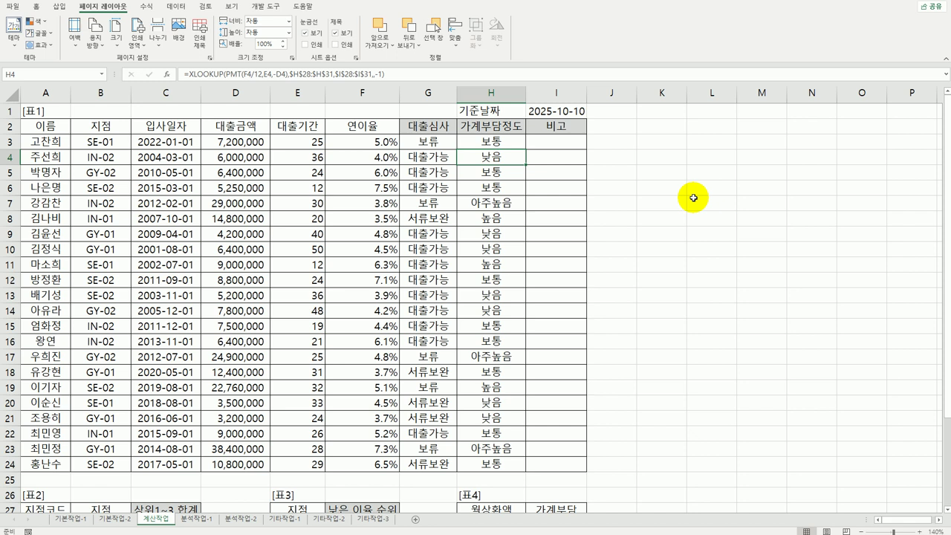
Step: Insert a new module in the Visual Basic editor and declare Public Function fn비고(입사일자, 대출금액)
left_click(574, 145)
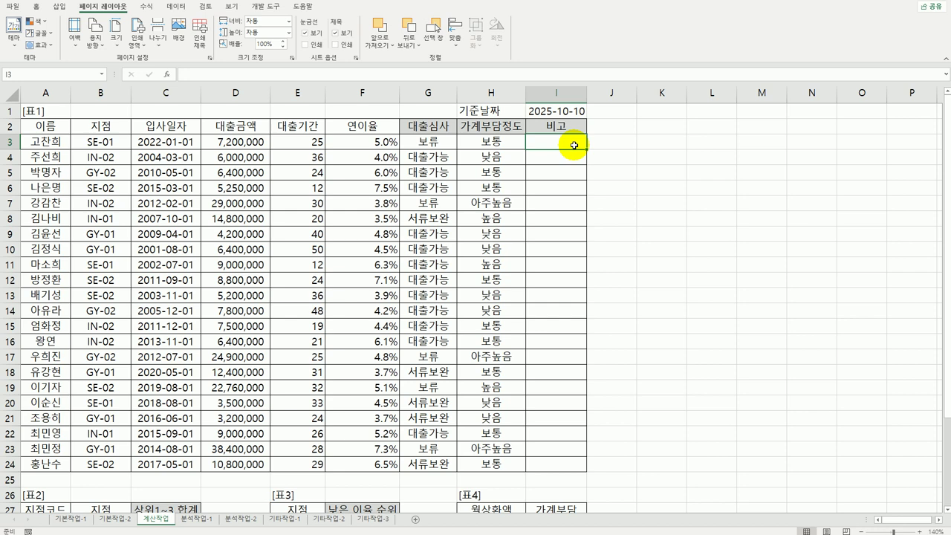
left_click(265, 7)
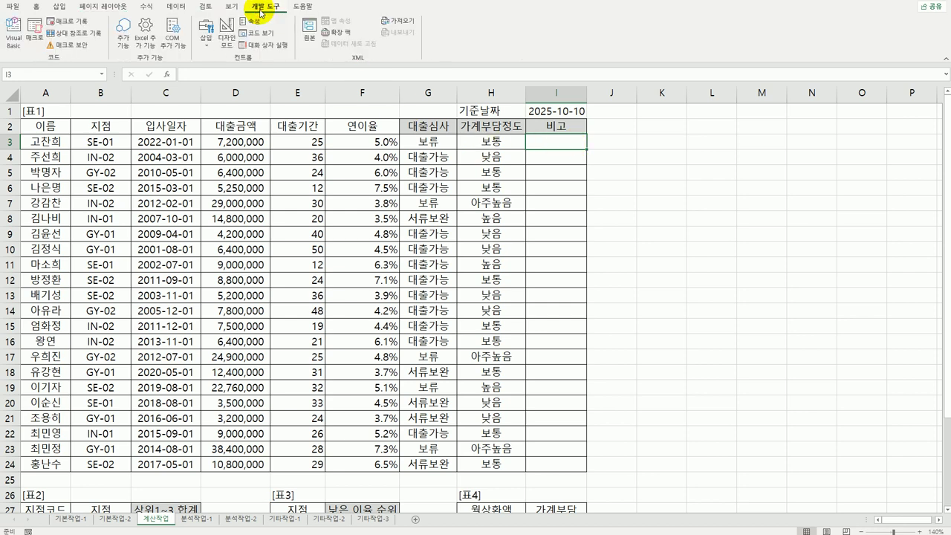
left_click(26, 41)
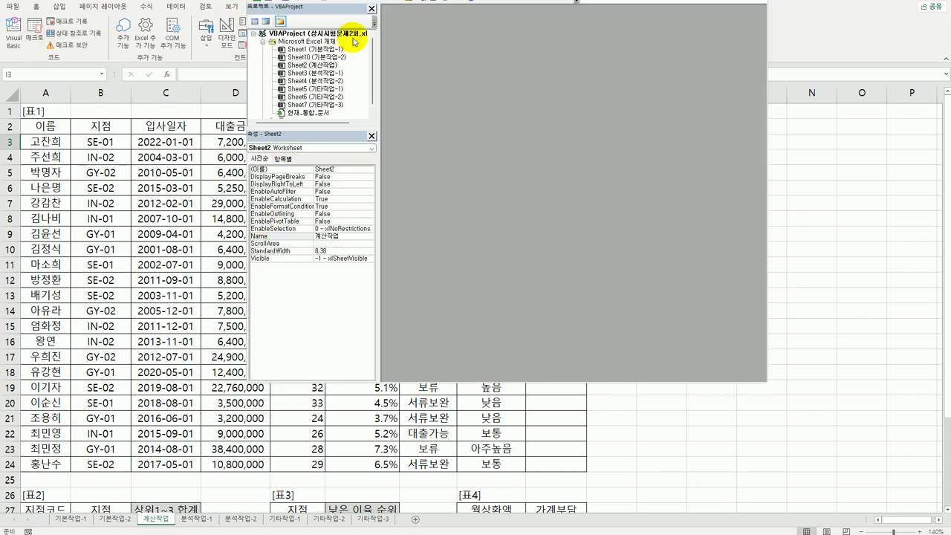
key("alt+i")
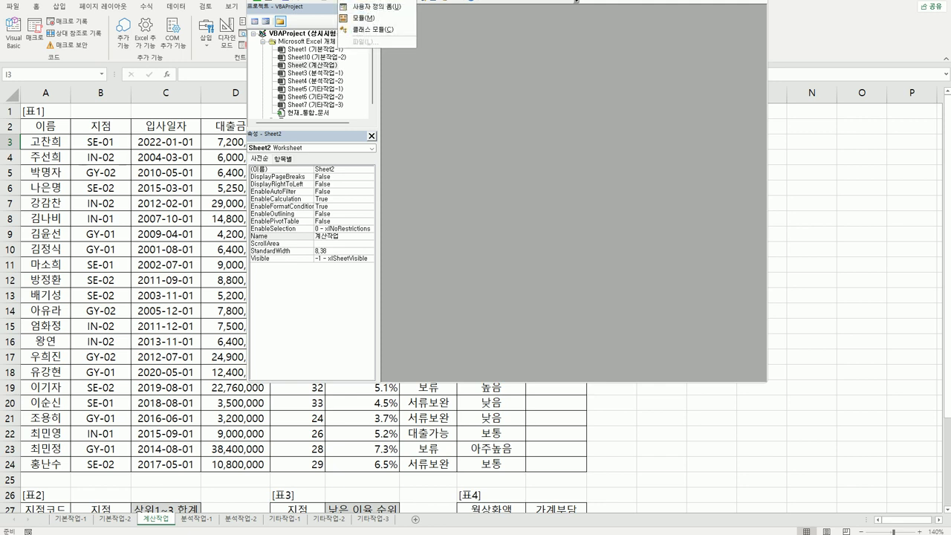
left_click(364, 20)
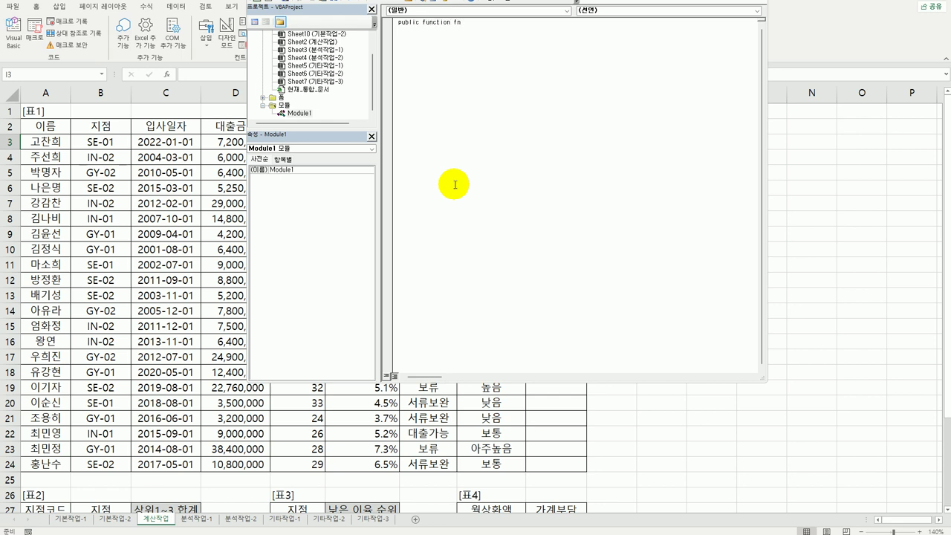
type("입사일자, 대출금액)")
key("Return")
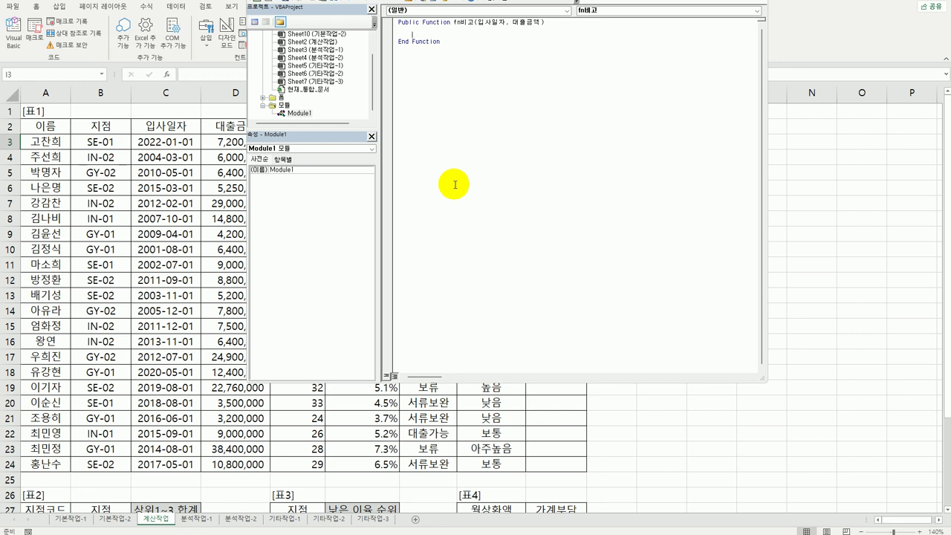
Step: Add an If branch to fn비고 returning "★" when Year(입사일자) >= 2015 And 대출금액 >= 10000000
type("if year(입사일자) >=2015 and 대출금액 >=10000000")
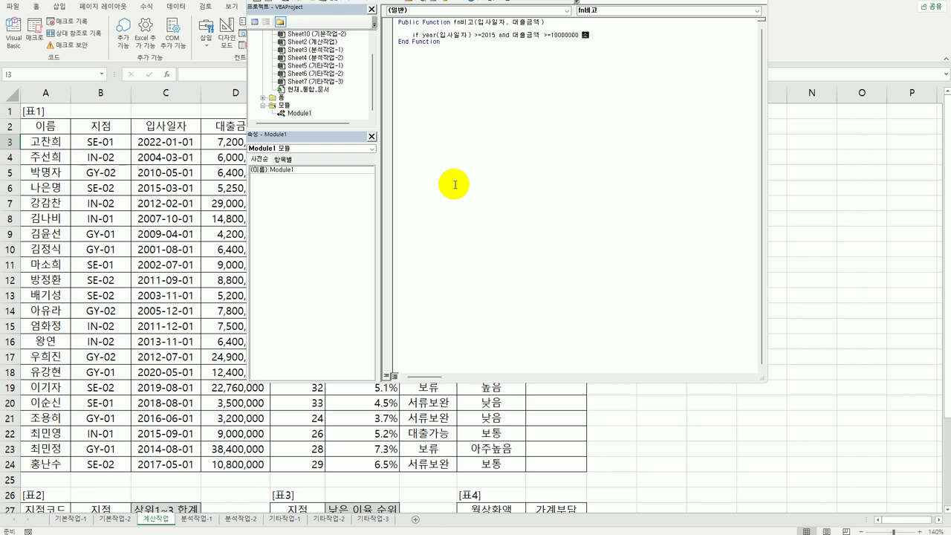
type(" then")
key("Return")
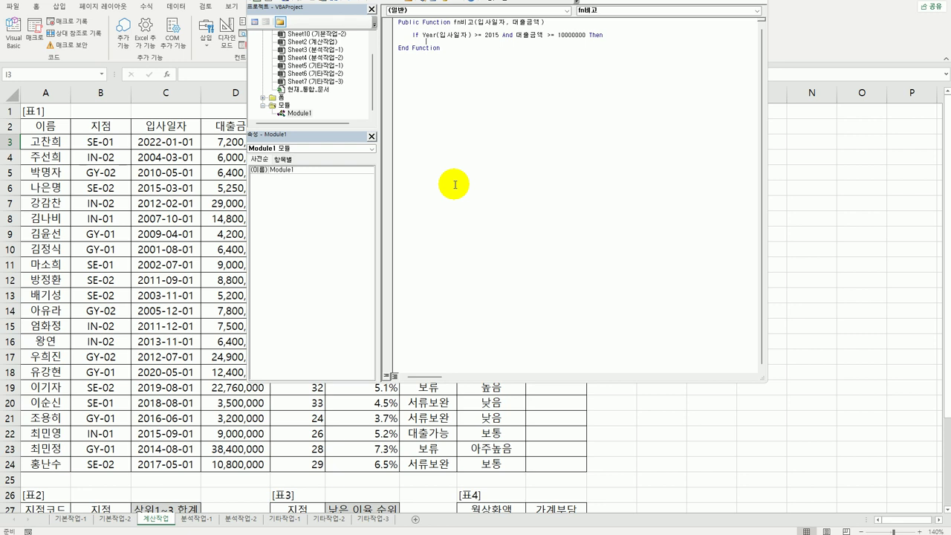
type("fn비고 ")
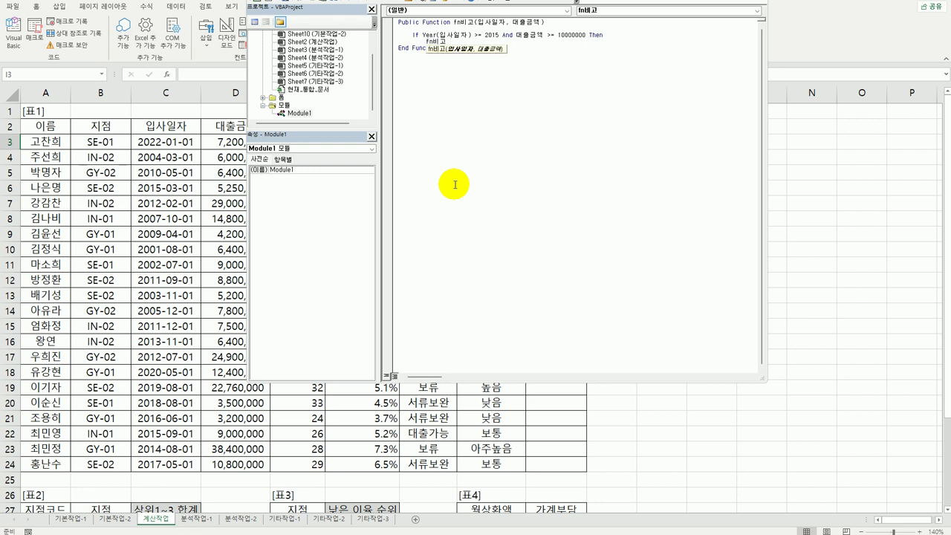
type("= \"")
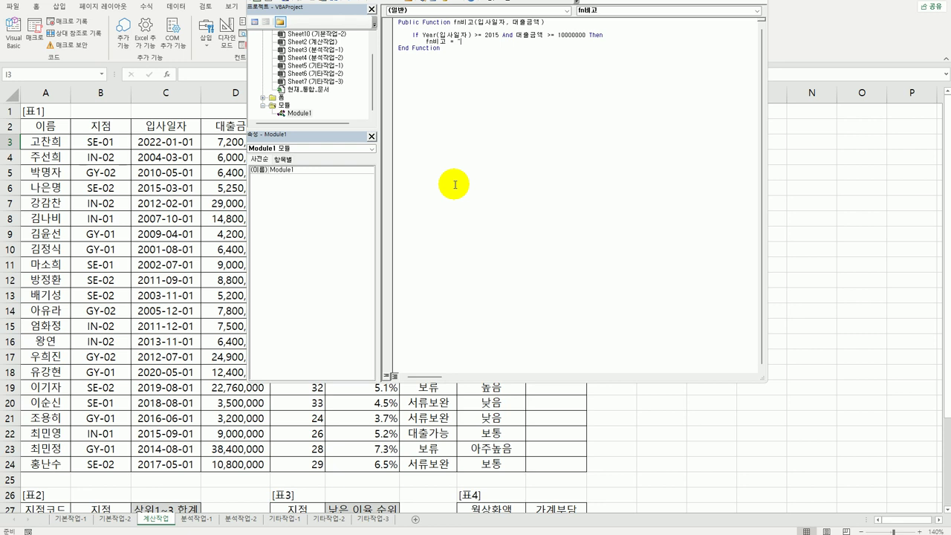
type("ㅁ")
key("Hangul_Hanja")
left_click(480, 165)
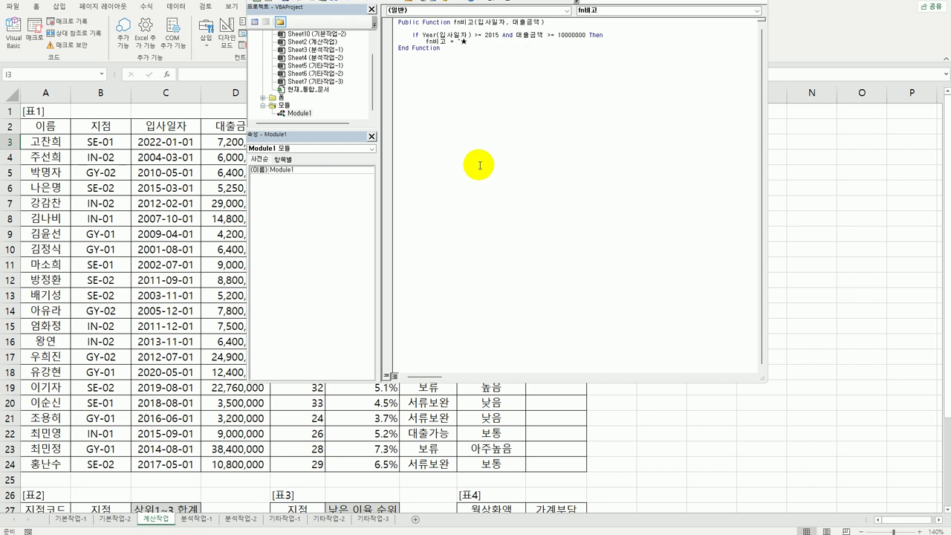
key("Return")
Step: Add an ElseIf branch to fn비고 that returns "☆" when 대출금액 >= 8000000
key("Up")
type("elseif")
key("Return")
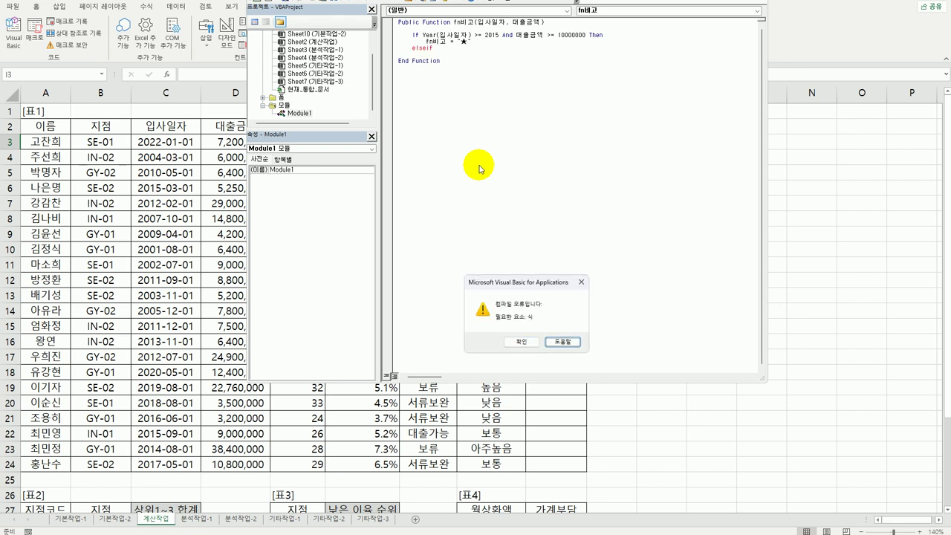
key("Return")
key("Return")
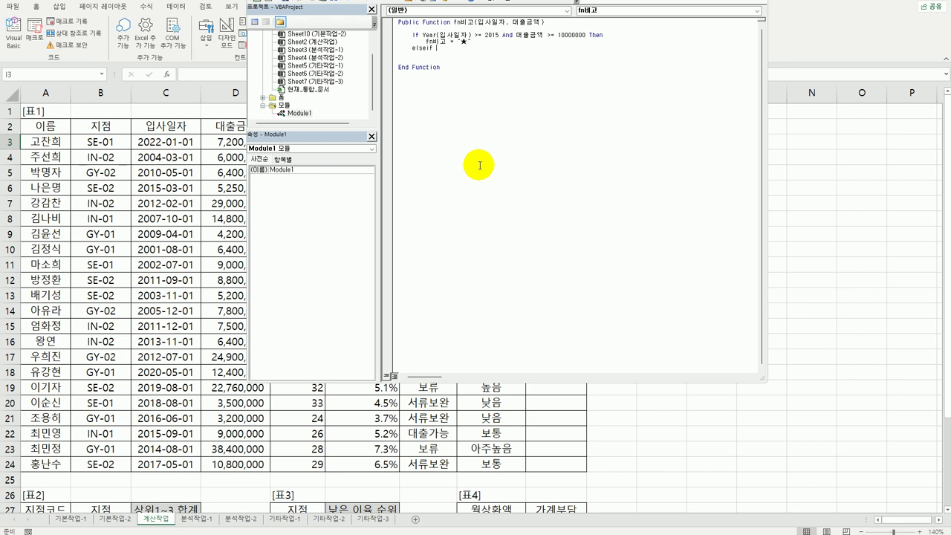
type("대출금액 >=8000000 ㅅ")
key("BackSpace")
type("then")
key("Return")
type("fn비고 = ")
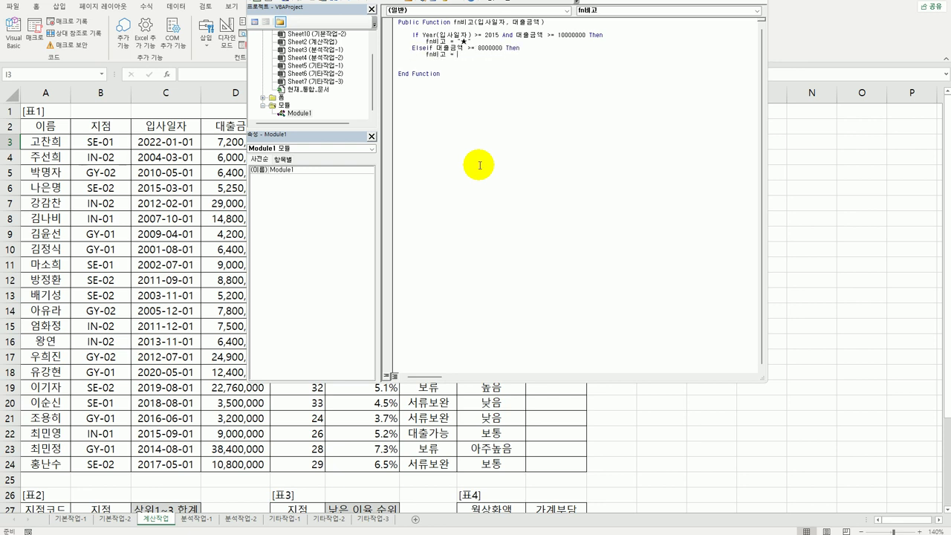
type("\"ㅁ")
key("Hangul_Hanja")
left_click(480, 164)
key("Return")
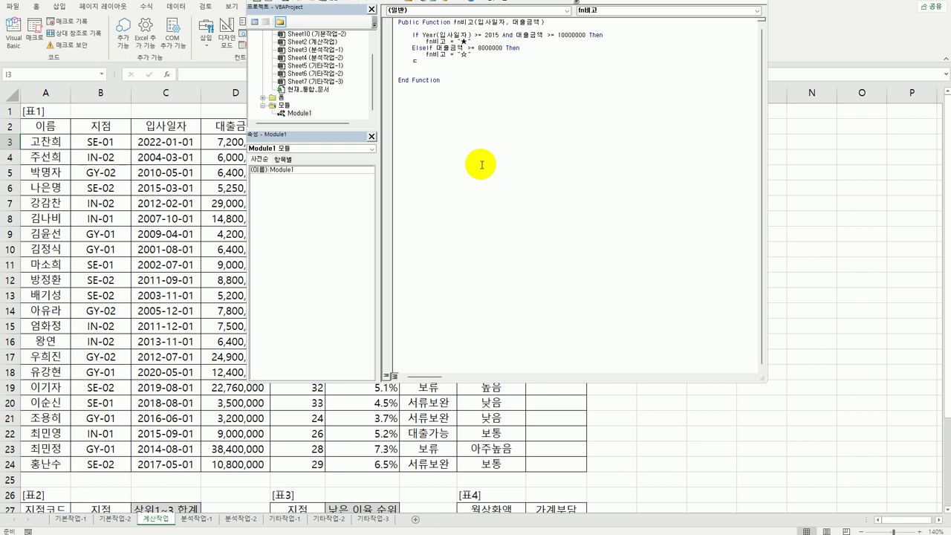
Step: Add an Else branch that returns an empty string "" from fn비고 and close the block with End If
type("else")
key("Return")
key("Tab")
type("fn비고 = \"\"")
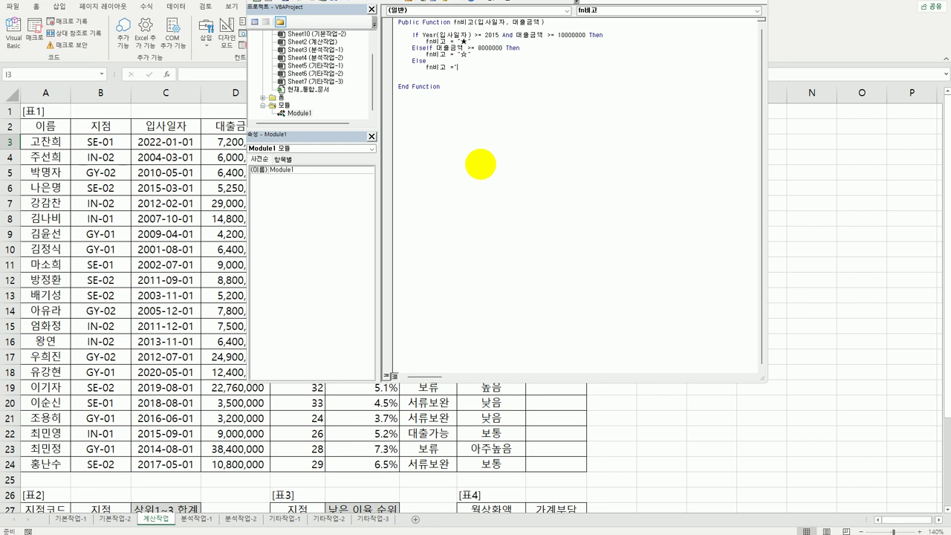
key("Return")
type("end if")
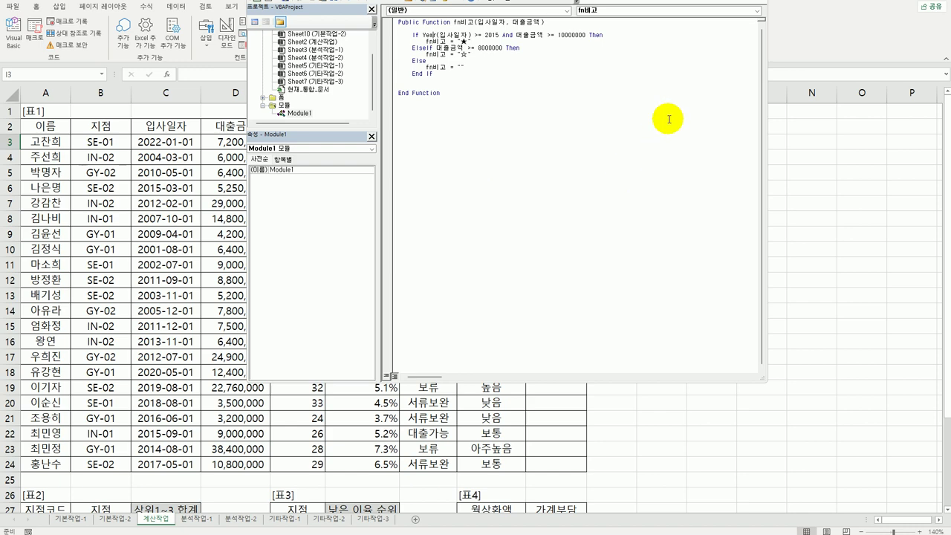
Step: Back in the worksheet, insert the user-defined function fn비고 in I3 with arguments C3 and D3, and fill it down to I24
key("alt+F11")
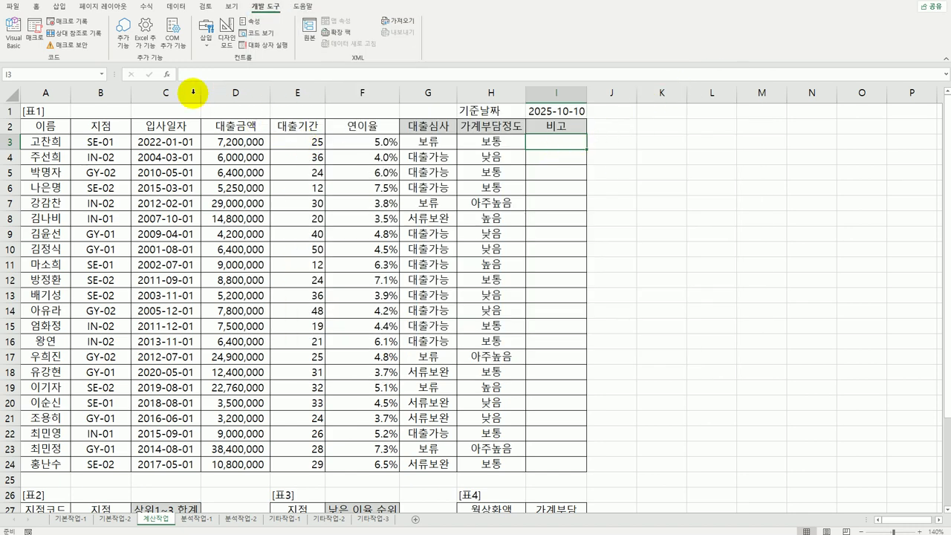
left_click(167, 74)
left_click(301, 208)
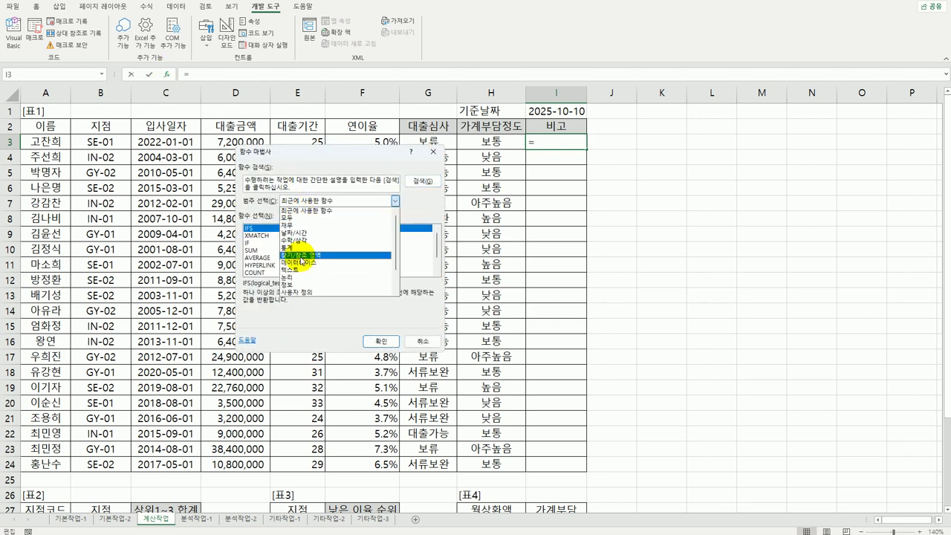
left_click(305, 294)
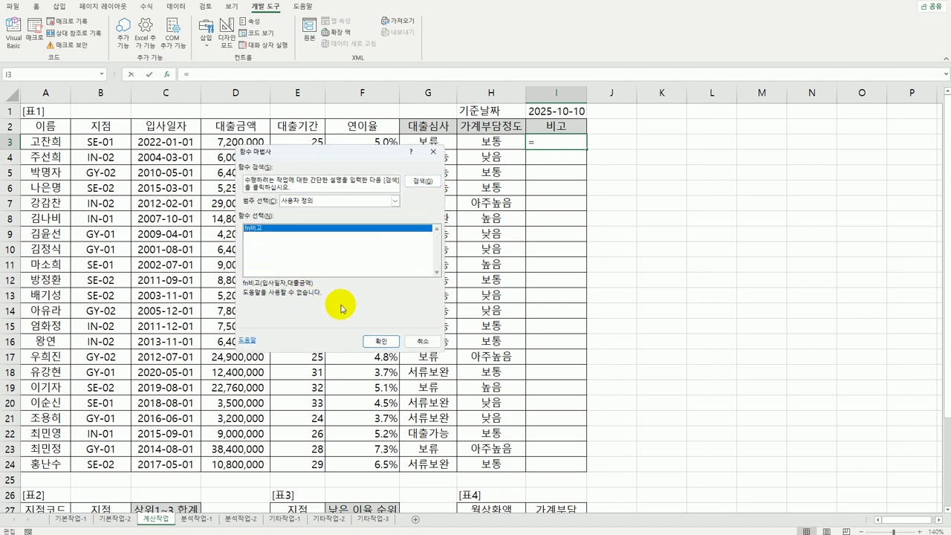
left_click(381, 341)
left_click(173, 142)
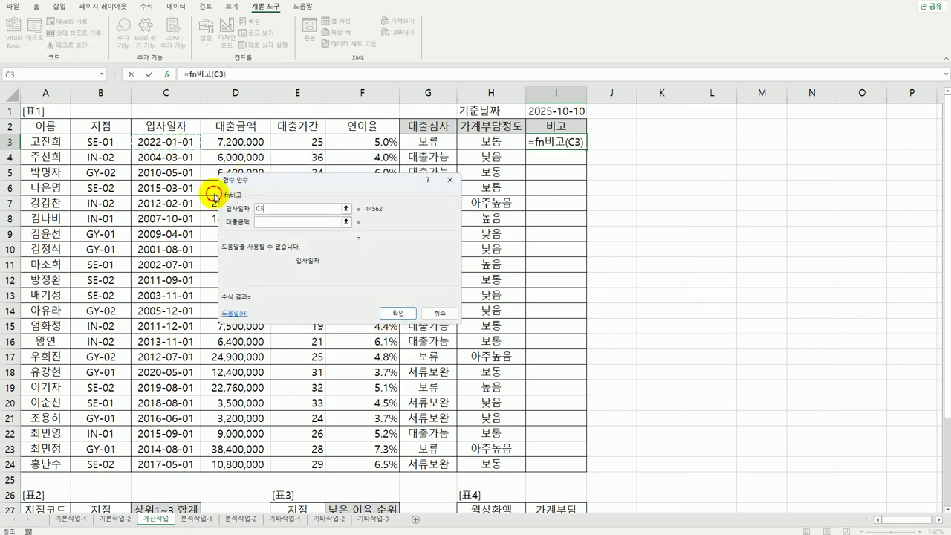
left_click(269, 222)
left_click(239, 135)
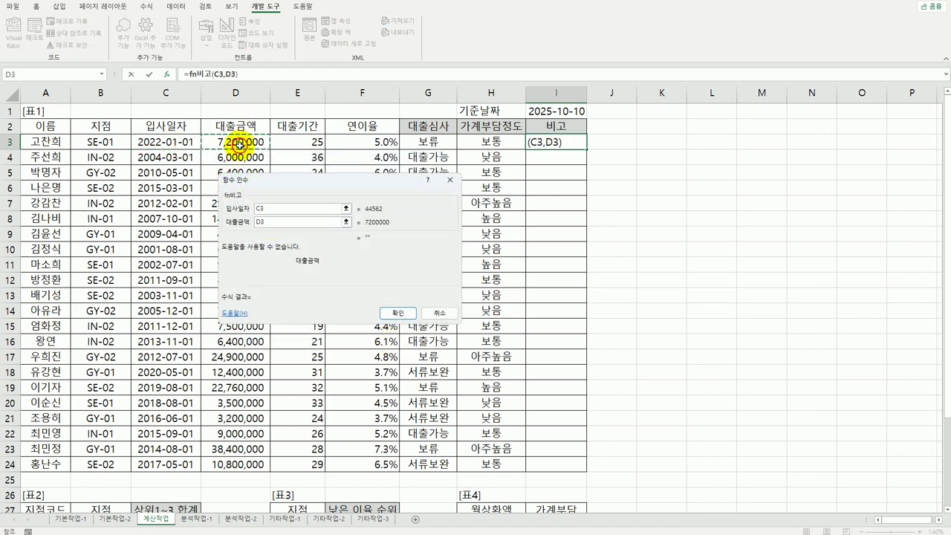
left_click(396, 313)
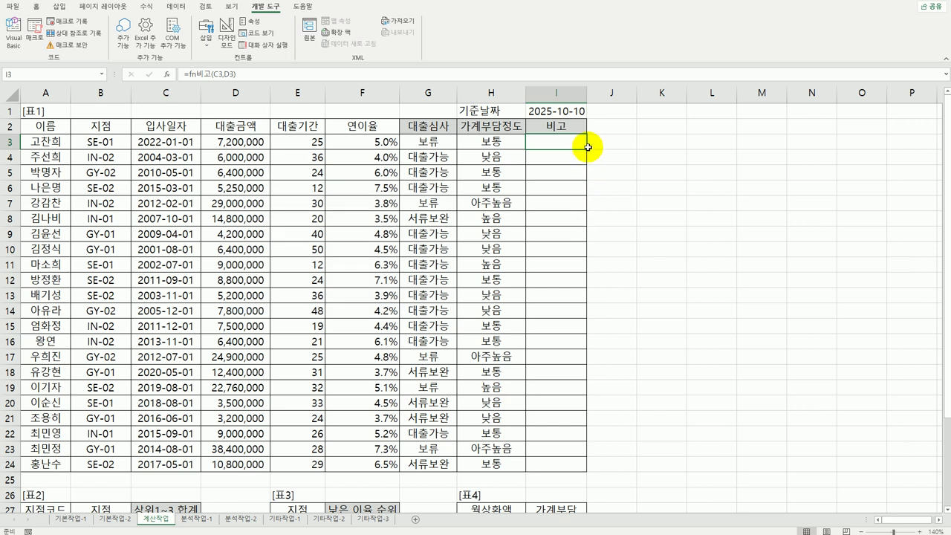
left_click_drag(586, 149, 557, 465)
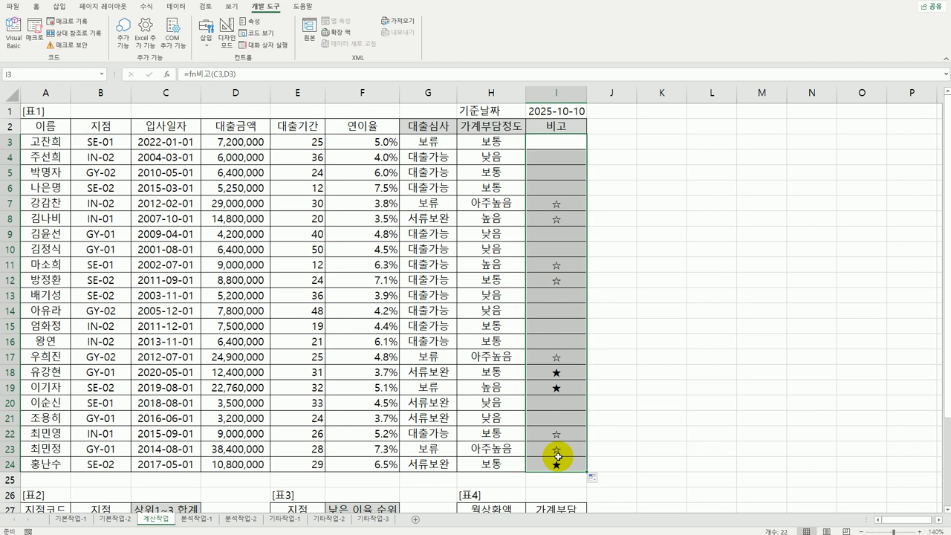
Step: Start a formula in C28 of 표2 for 상위1~3 합계 with nested functions =SUM(LARGE(IF(
scroll(535, 432, "down", 3)
left_click(145, 389)
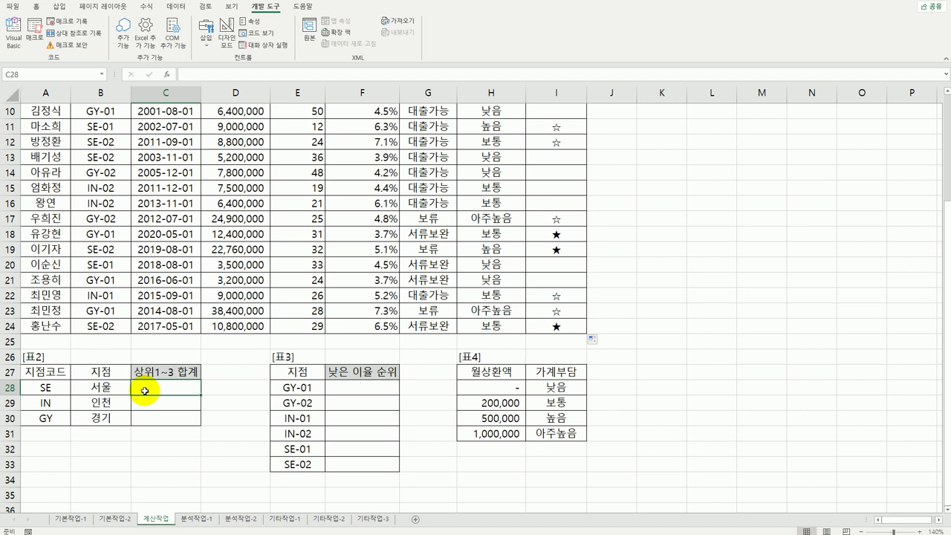
left_click_drag(147, 390, 148, 415)
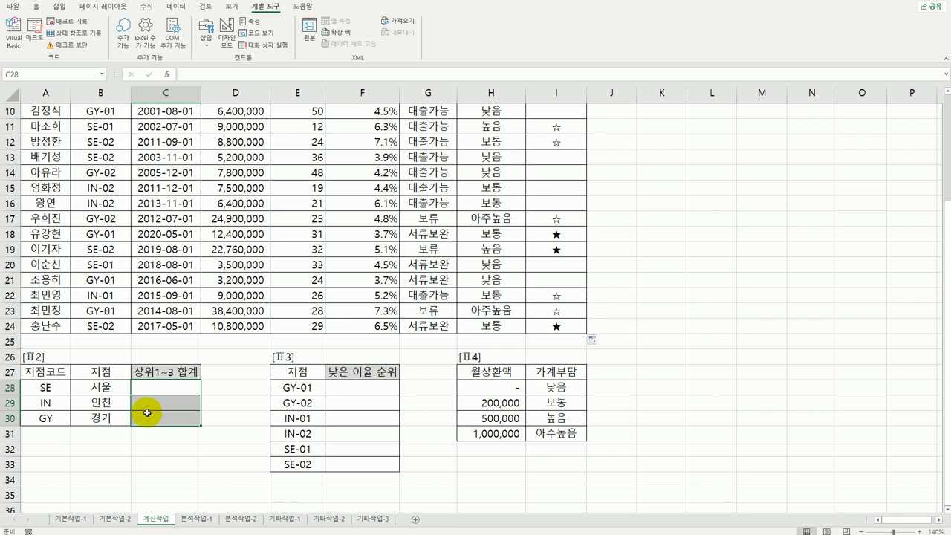
left_click(152, 388)
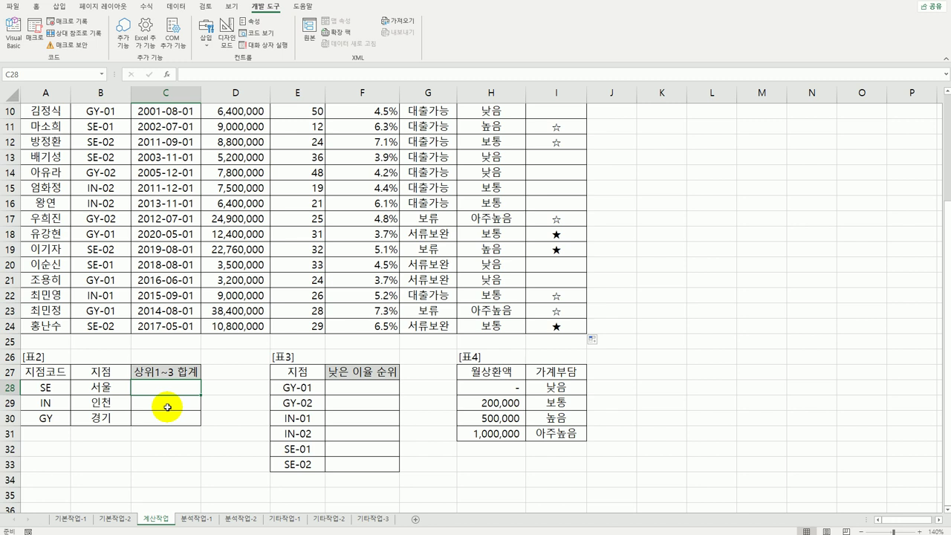
type("=sum(")
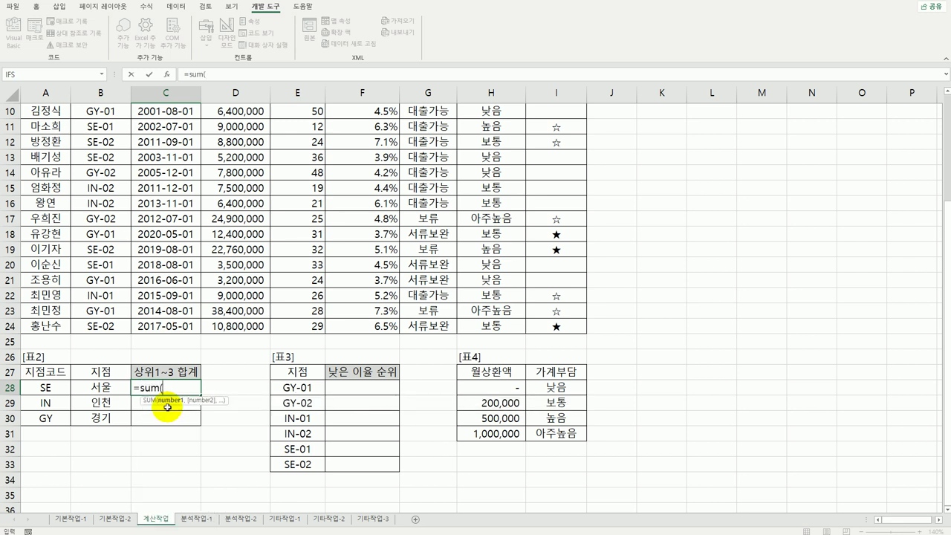
type("lar")
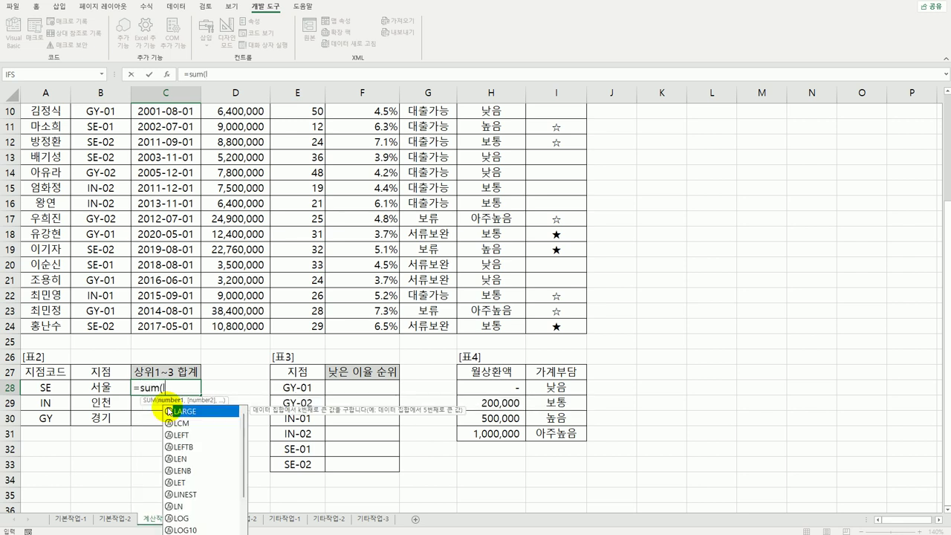
double_click(169, 410)
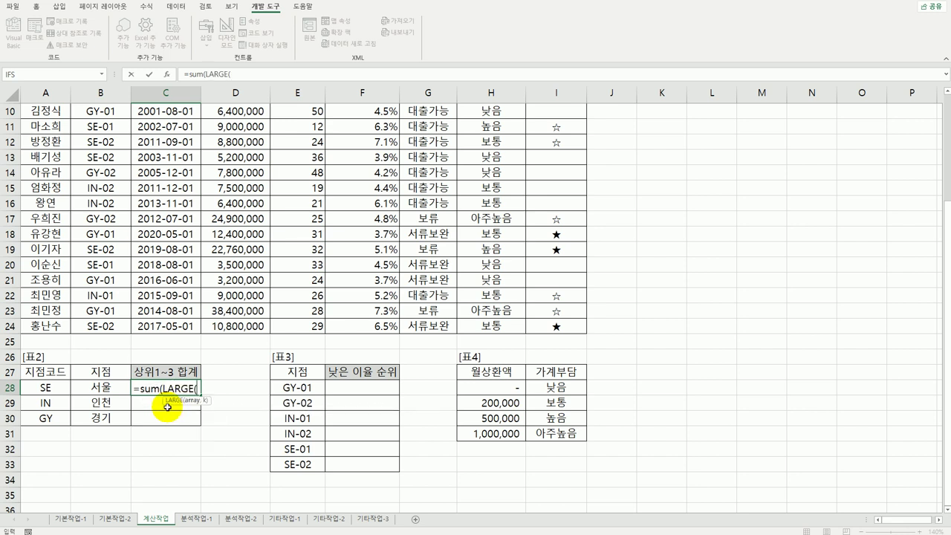
type("if(")
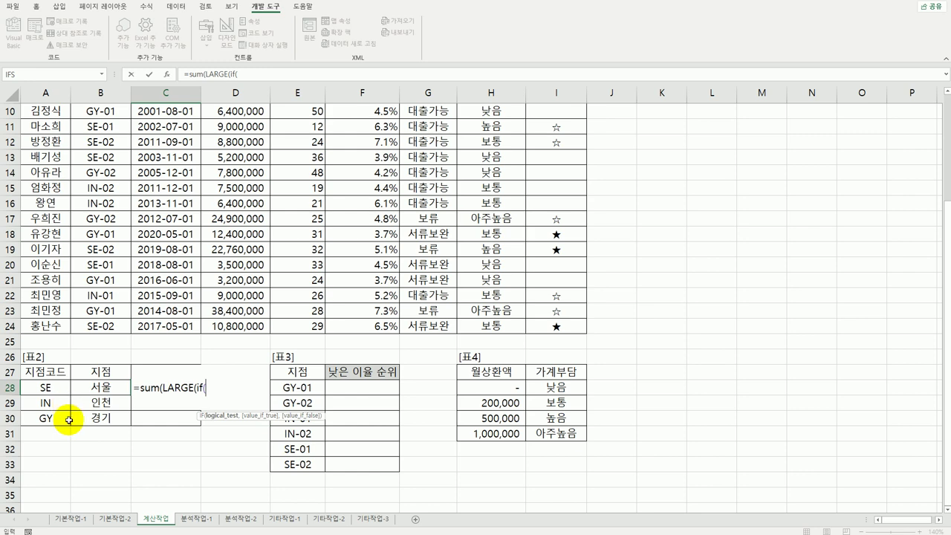
Step: Add the IF condition LEFT($B$3:$B$24,2)=A28 to match each branch's first two characters with the 지점코드
scroll(104, 401, "up", 3)
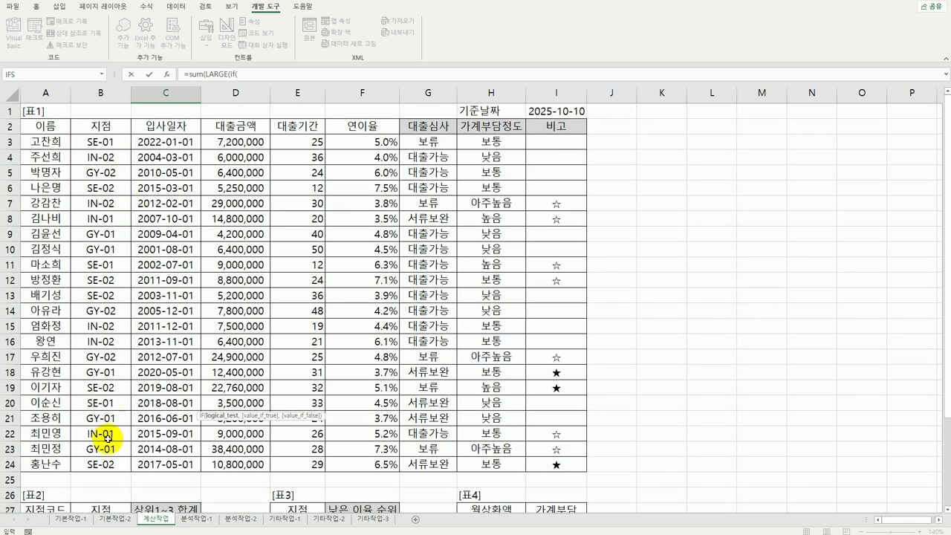
scroll(108, 440, "down", 3)
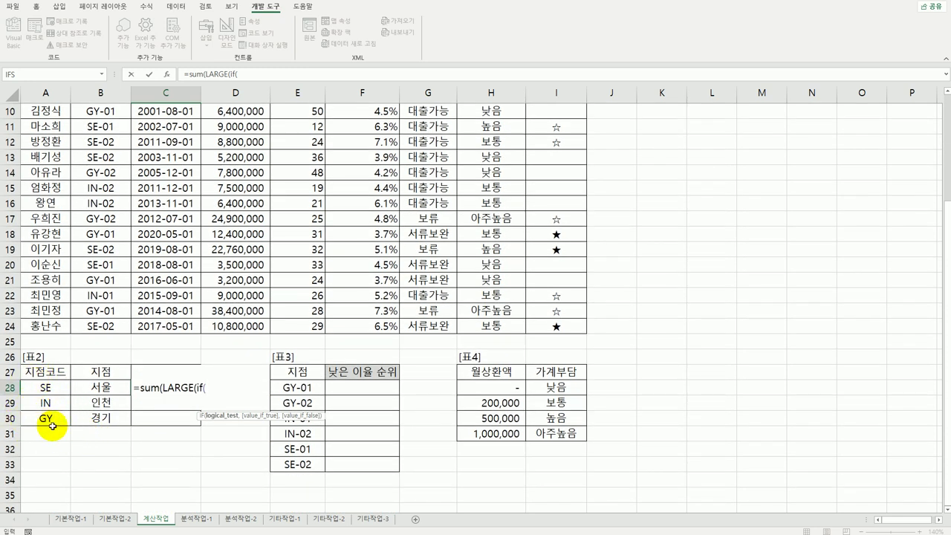
scroll(55, 425, "up", 3)
scroll(56, 425, "up", 1)
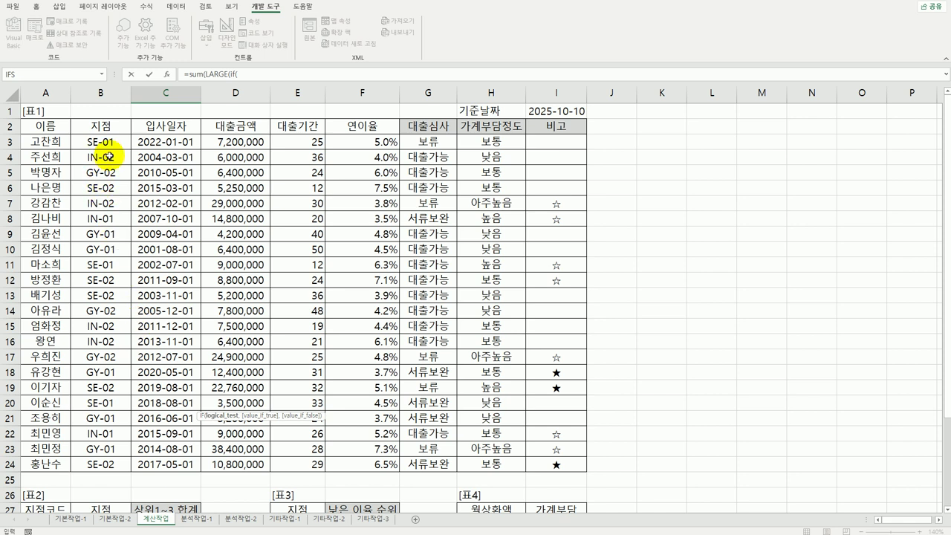
left_click_drag(108, 142, 120, 464)
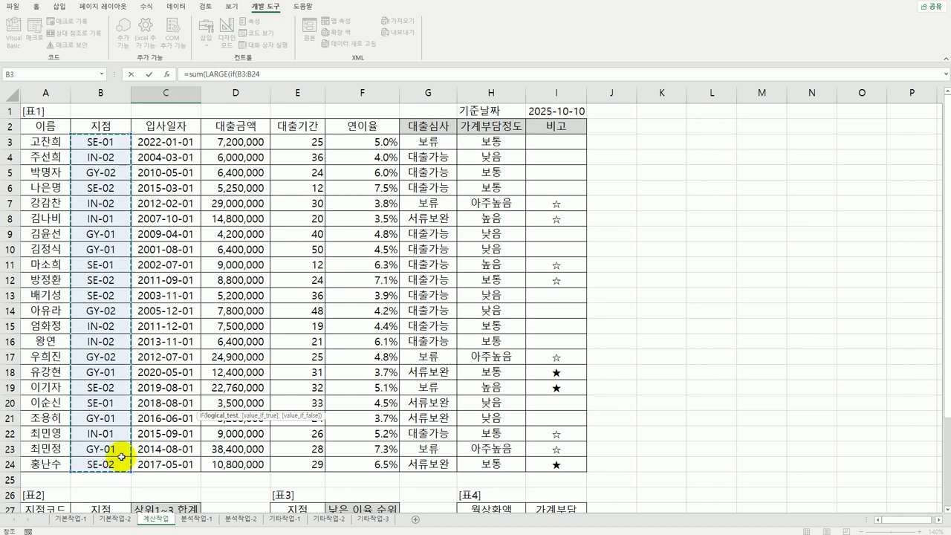
key("F4")
type(",2")
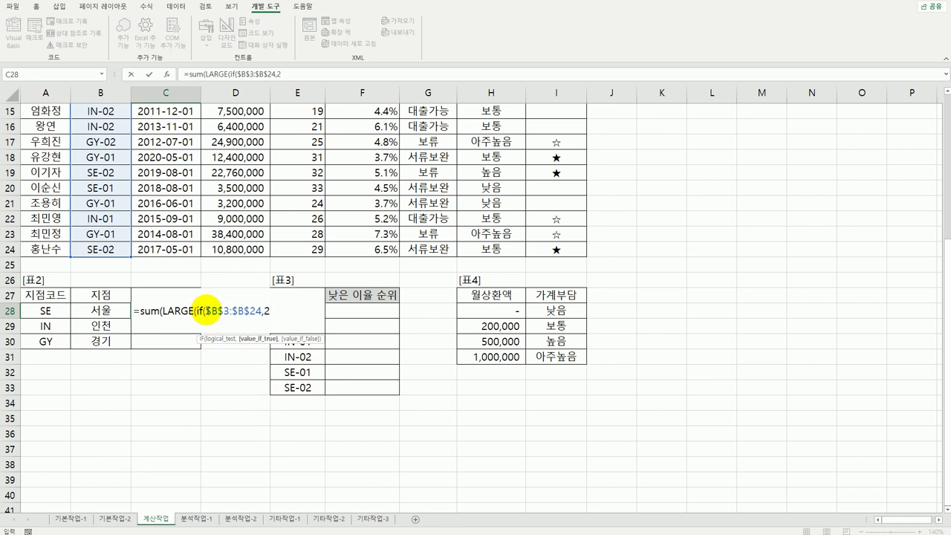
left_click(206, 310)
type("le")
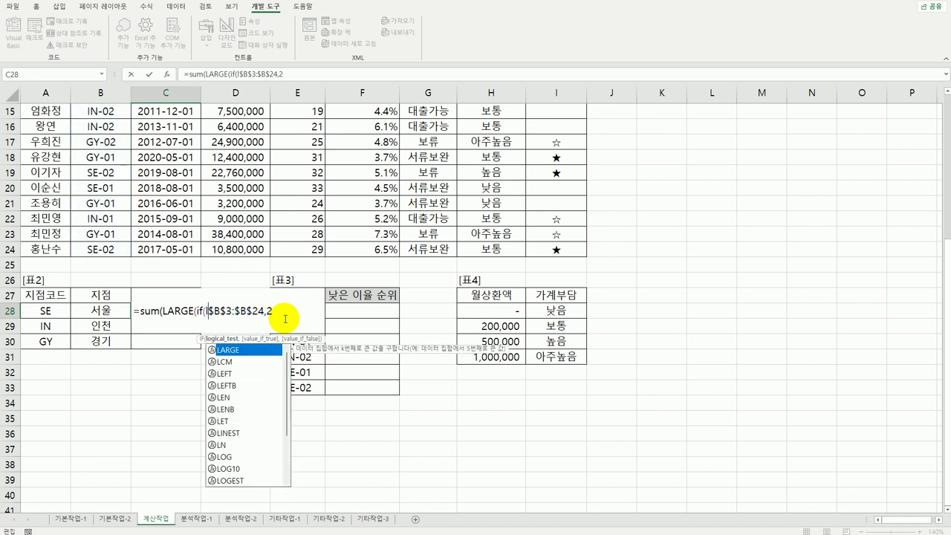
type("ft(")
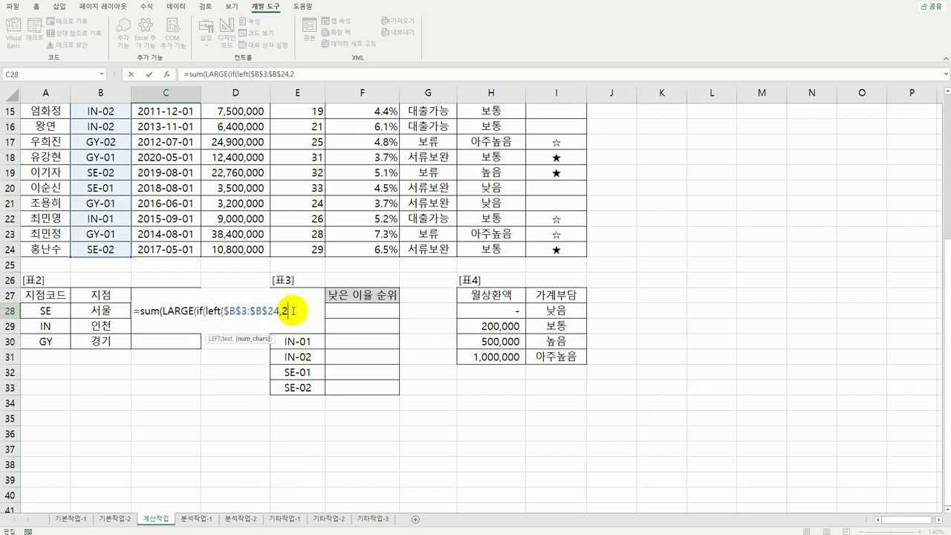
type(")=")
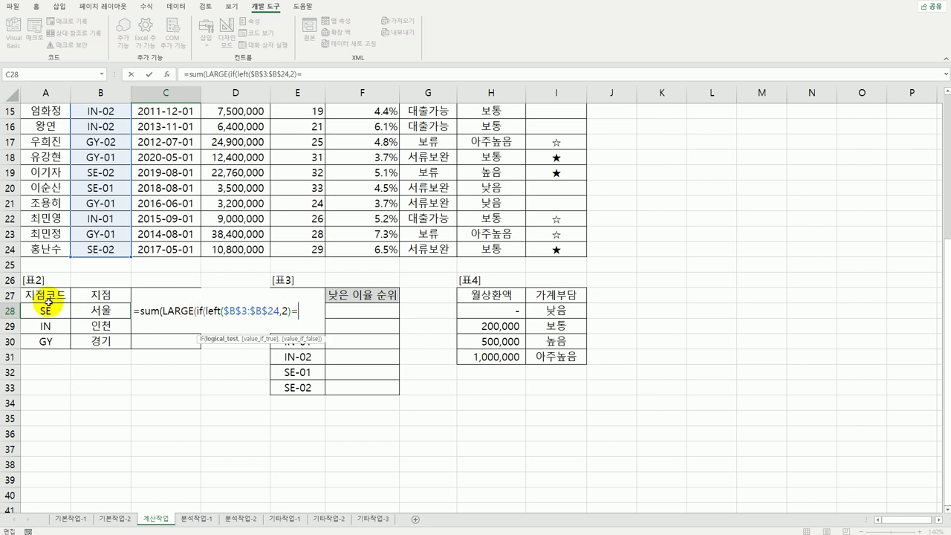
left_click(53, 308)
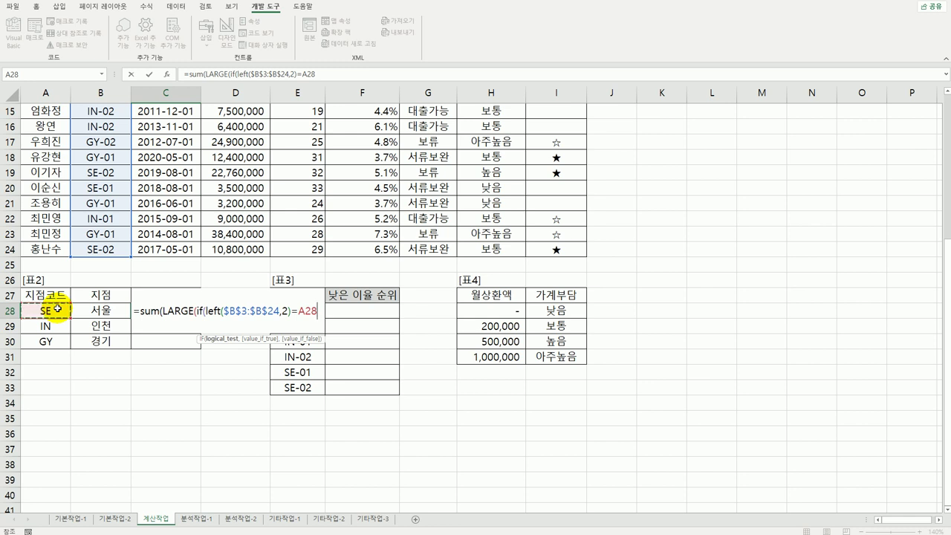
Step: Set the IF function's true value to the absolute 대출금액 range $D$3:$D$24 and close the IF
type(",")
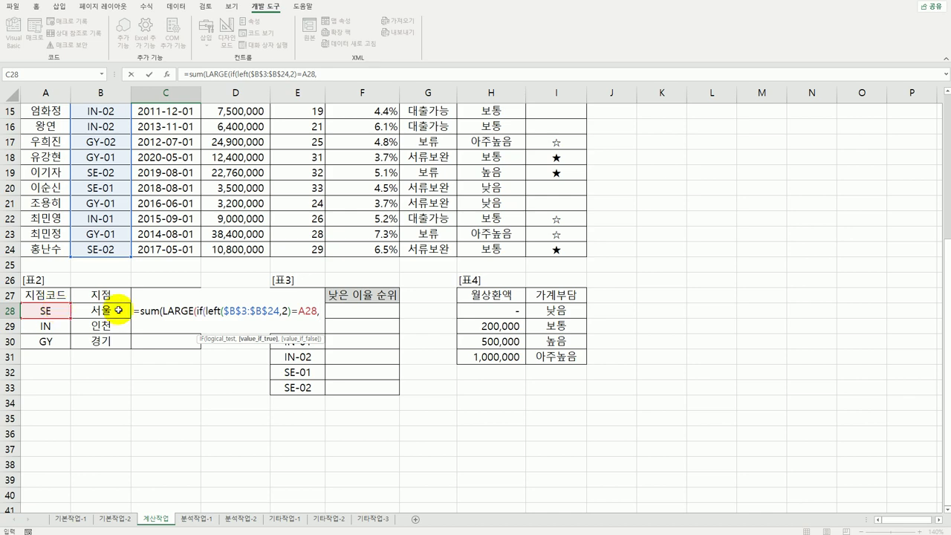
scroll(102, 295, "up", 5)
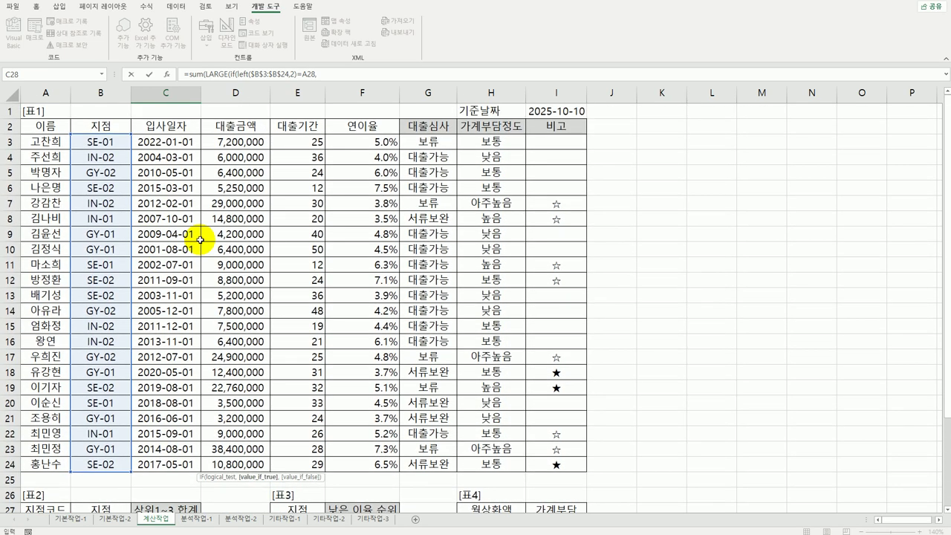
left_click_drag(225, 142, 219, 459)
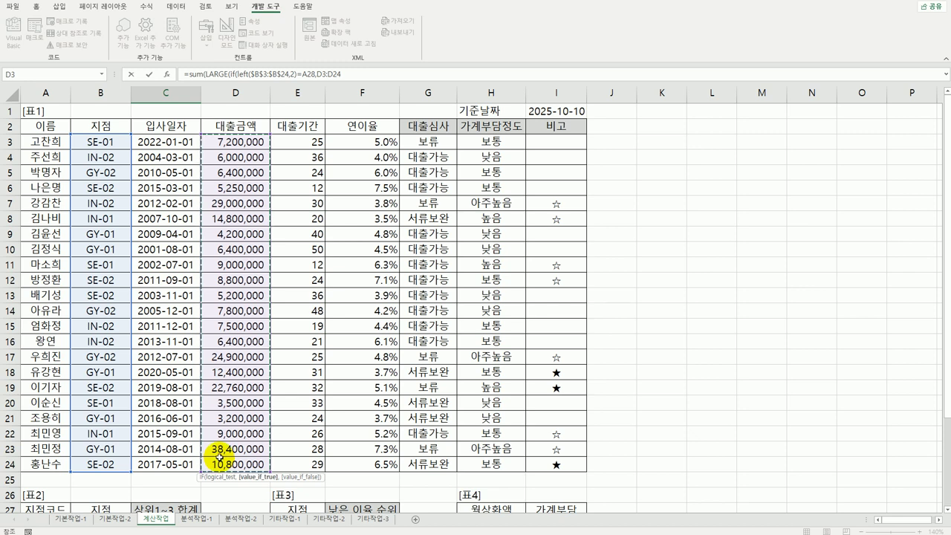
key("F4")
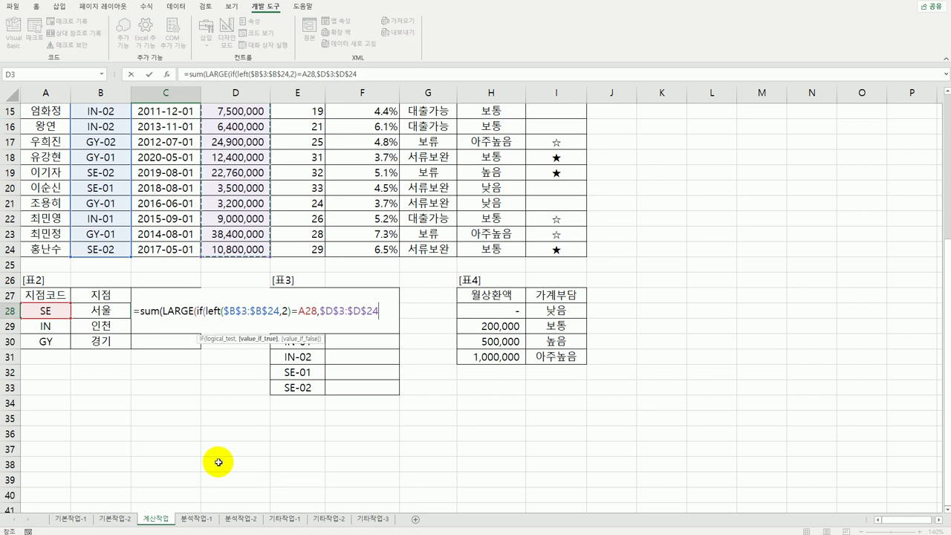
type(")")
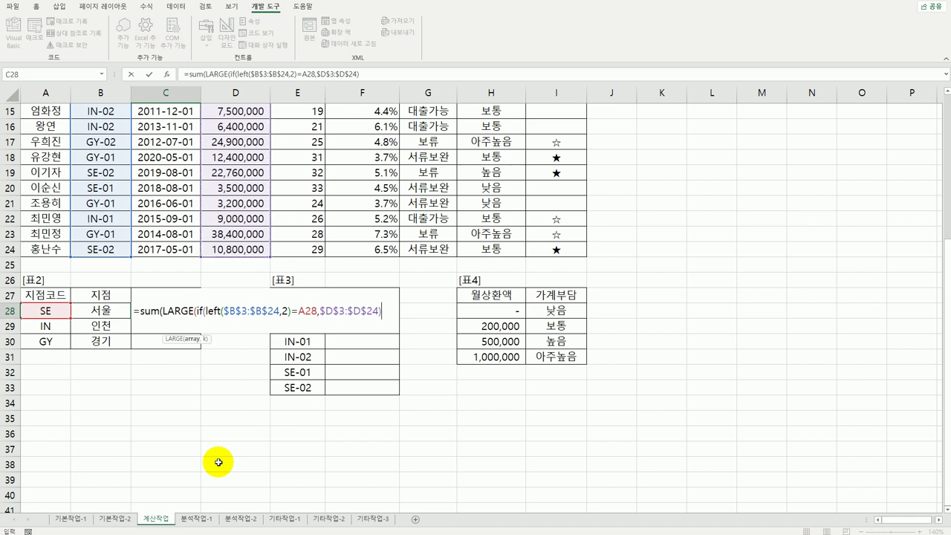
Step: Give LARGE the array constant {1,2,3}, close and enter the formula as an array formula, and fill it down to C30
type(",")
type("(")
type("1")
type(",2,")
type("3")
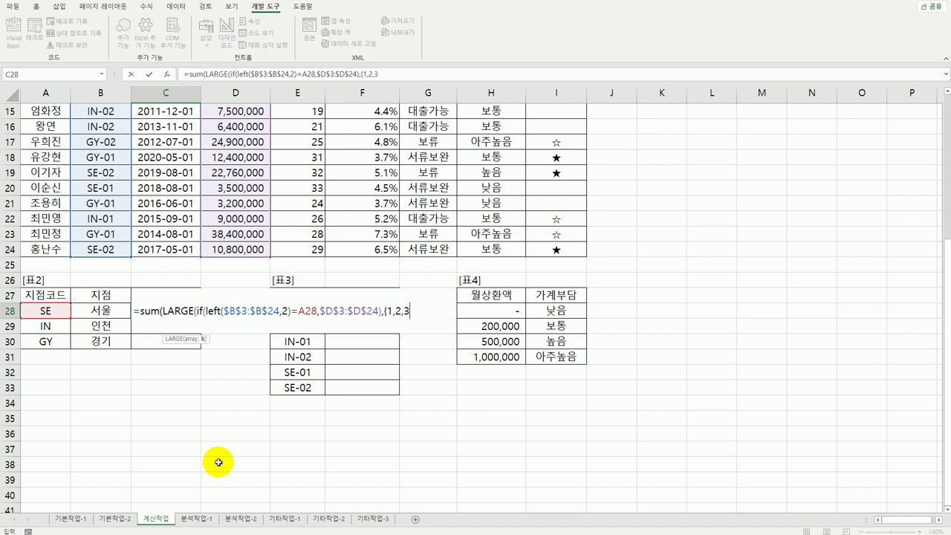
type("})")
type(")")
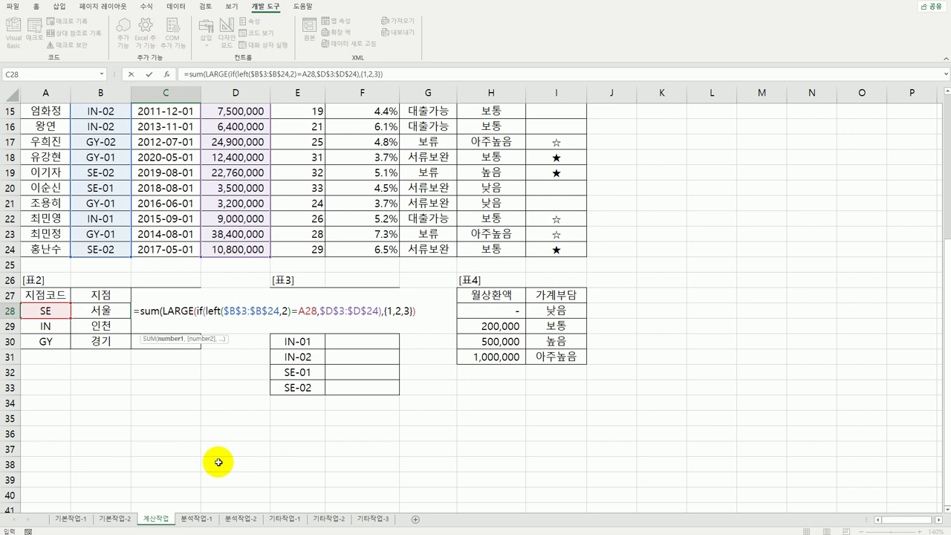
type(")")
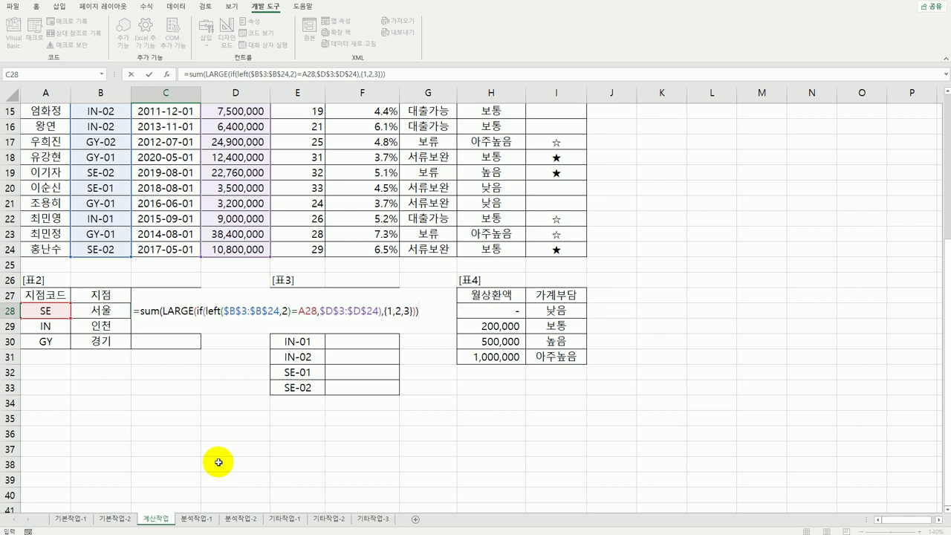
key("ctrl+shift+Return")
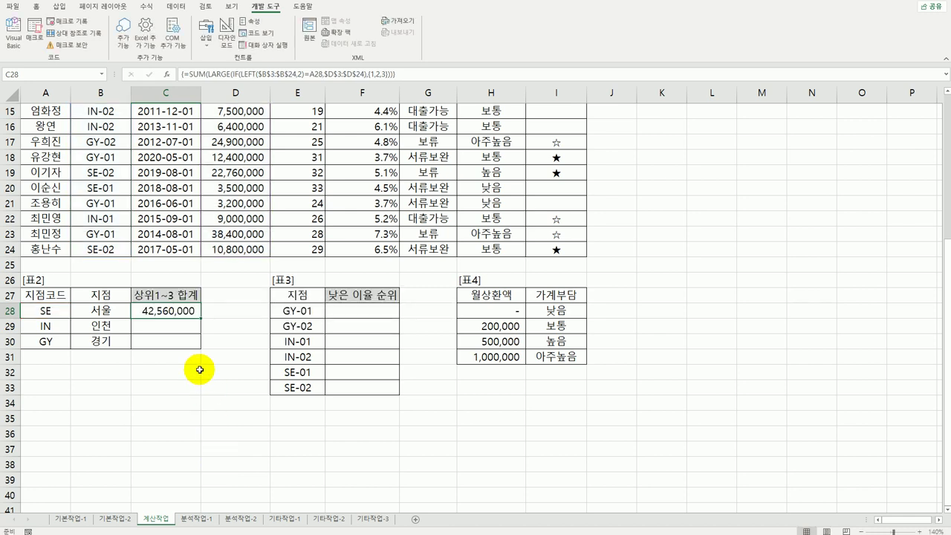
left_click_drag(200, 319, 200, 347)
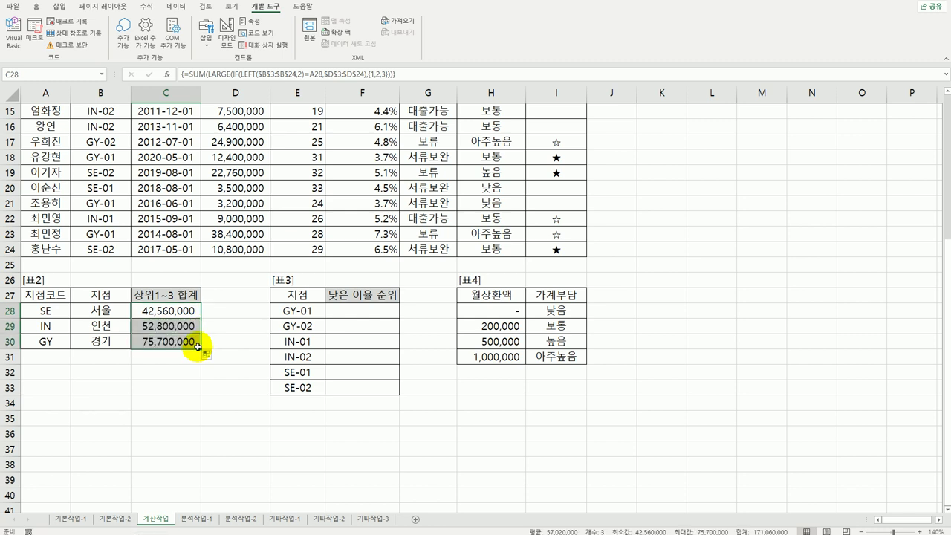
left_click(170, 311)
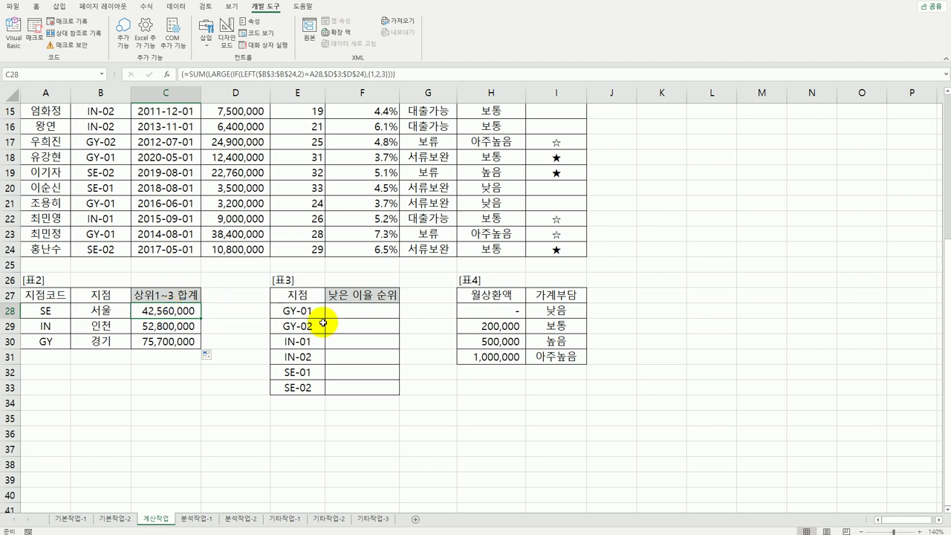
Step: Examine the 낮은 이율 순위 column and branch codes in 표3 against the 연이율 range F3:F24 in 표1
left_click(365, 317)
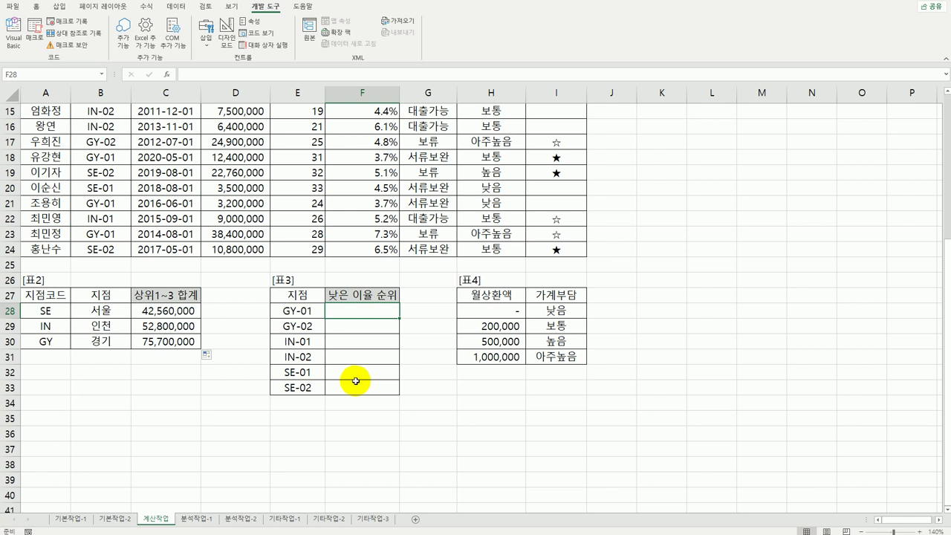
scroll(290, 346, "up", 5)
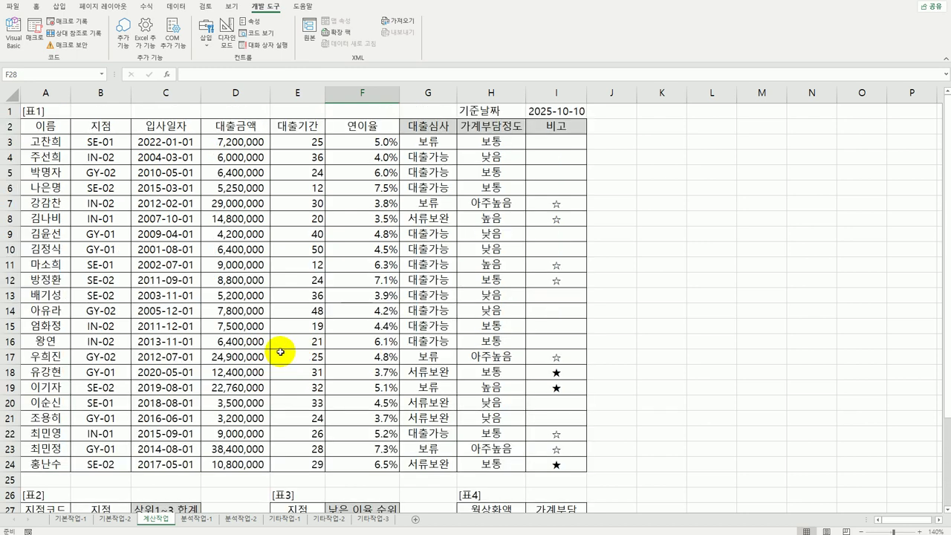
scroll(53, 262, "down", 3)
left_click(297, 387)
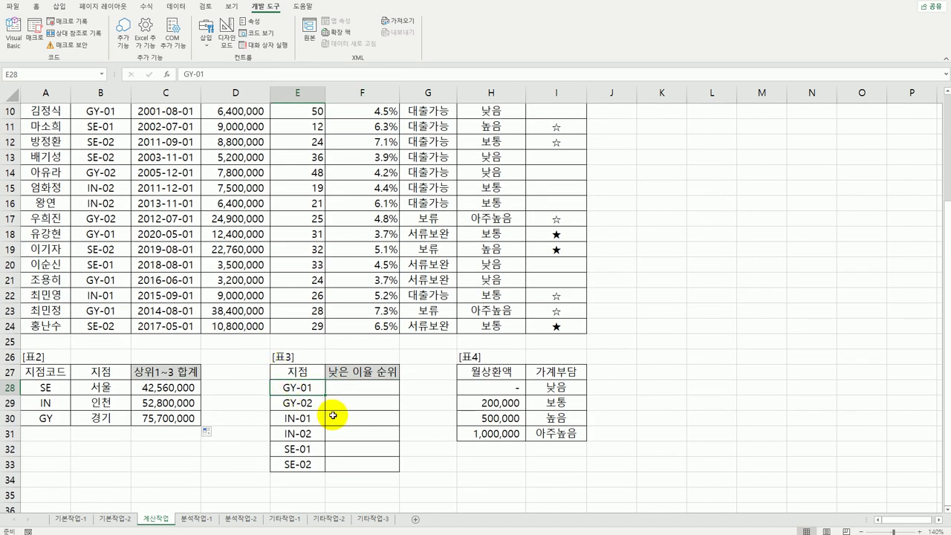
scroll(335, 405, "up", 3)
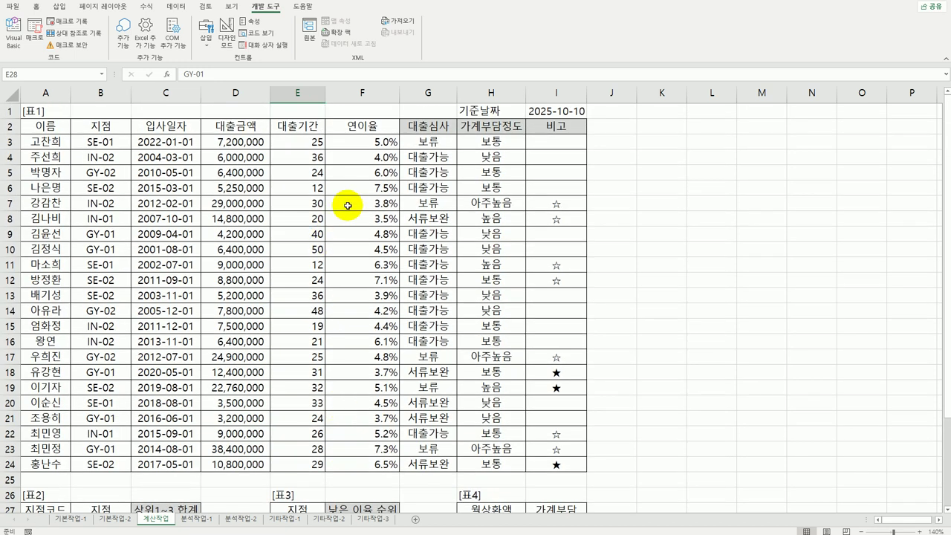
left_click_drag(367, 148, 348, 461)
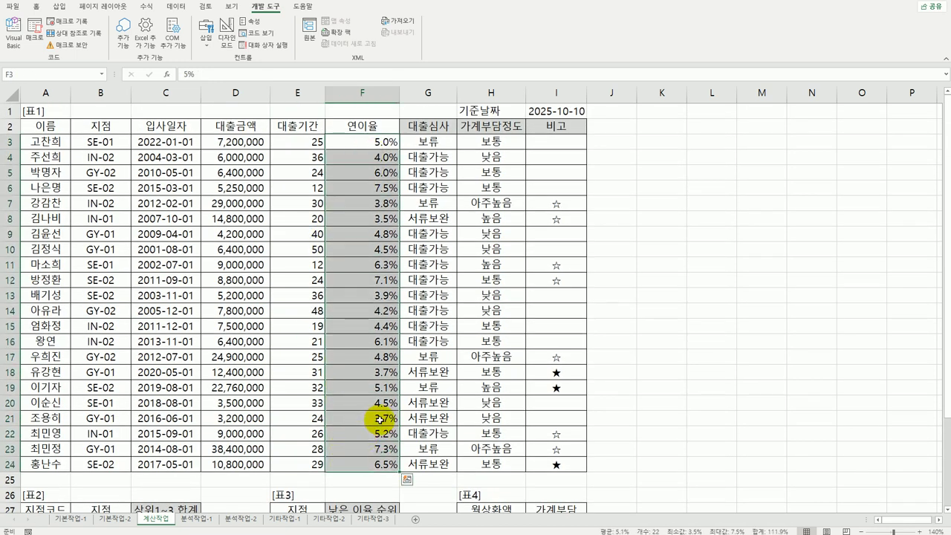
scroll(381, 420, "down", 3)
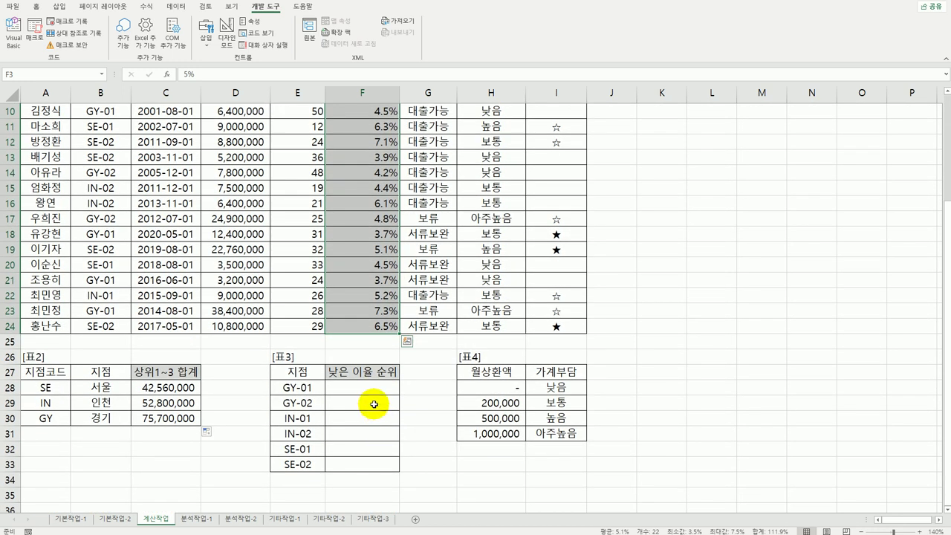
Step: Start a formula in F28 of 표3 for 낮은 이율 순위 with nested functions =RANK.EQ(MIN(IF(
left_click(369, 391)
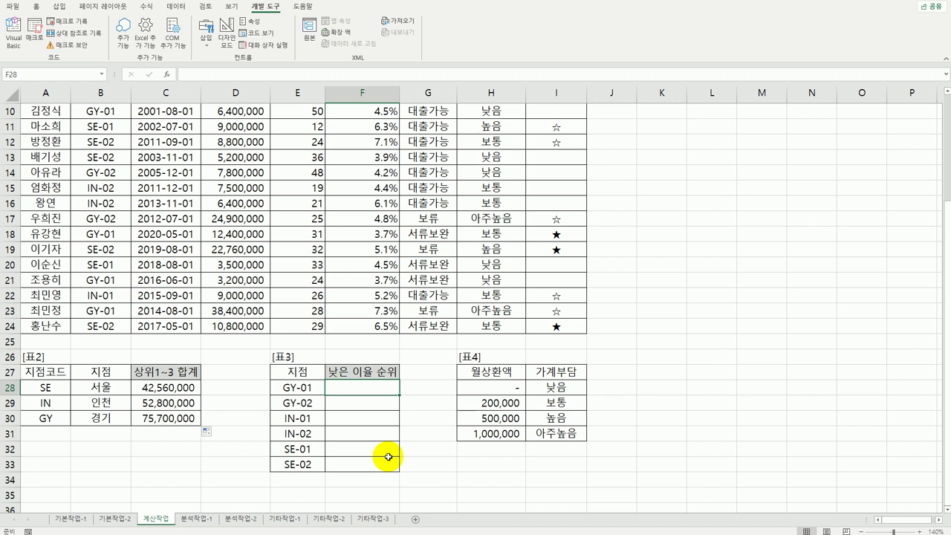
type("=")
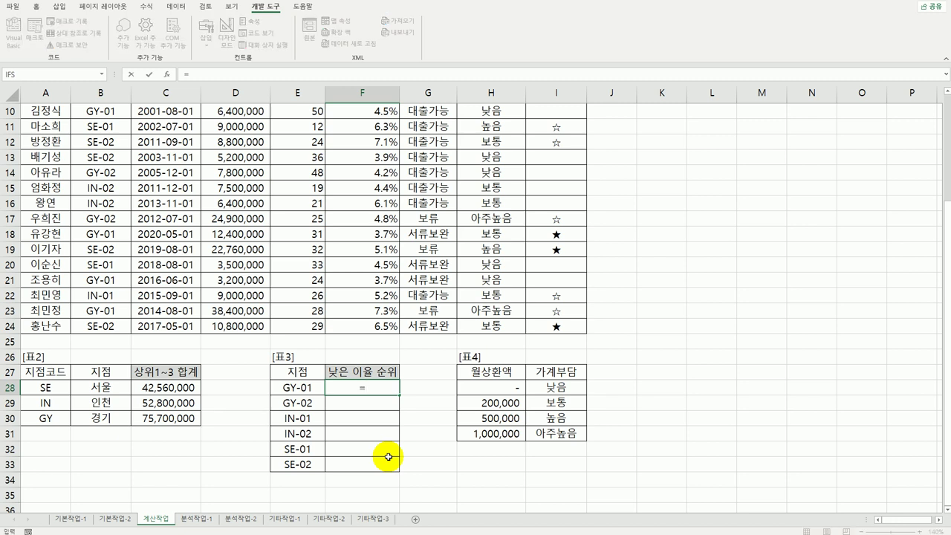
type("ran")
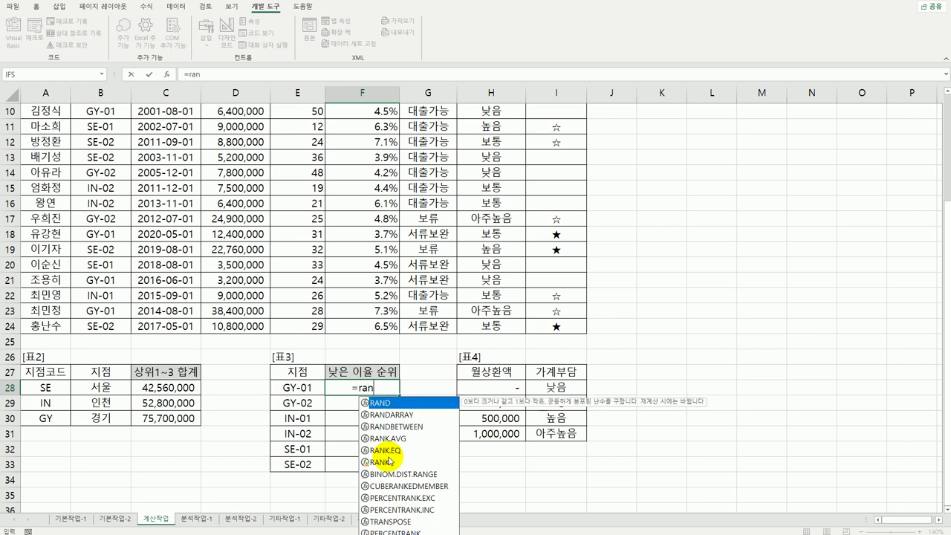
type("k.")
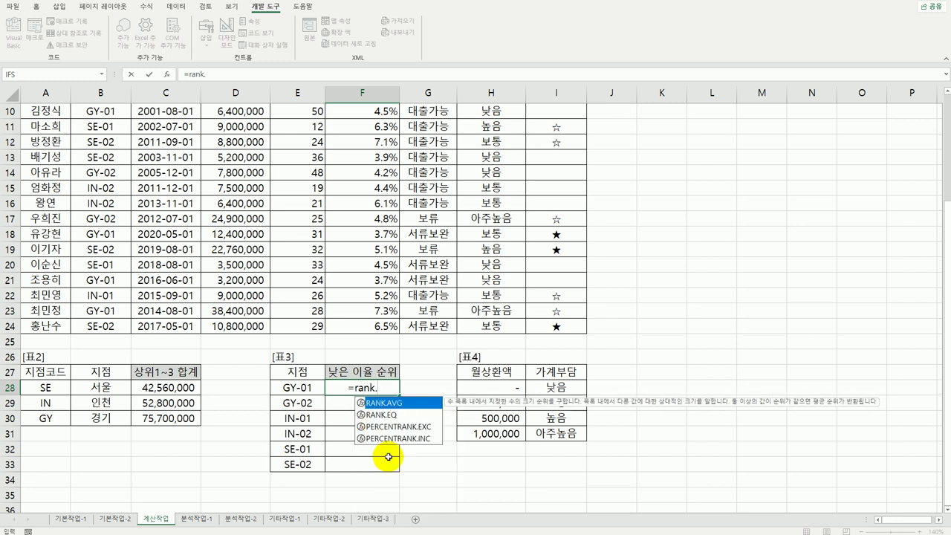
key("Down")
key("Tab")
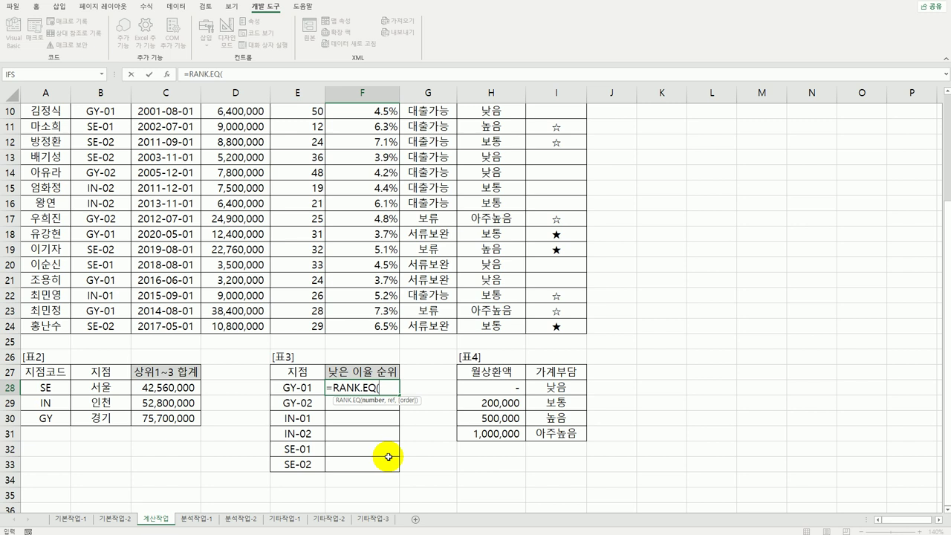
type("min")
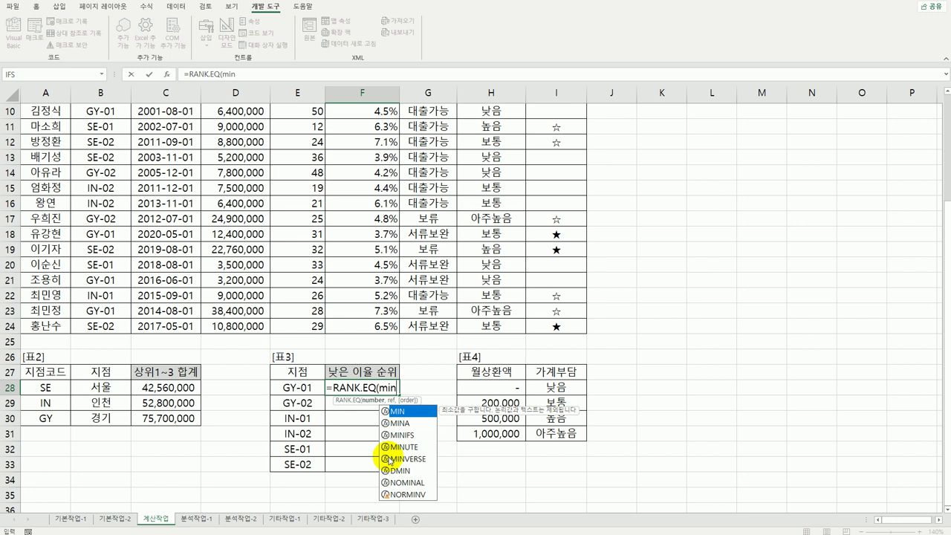
type("(")
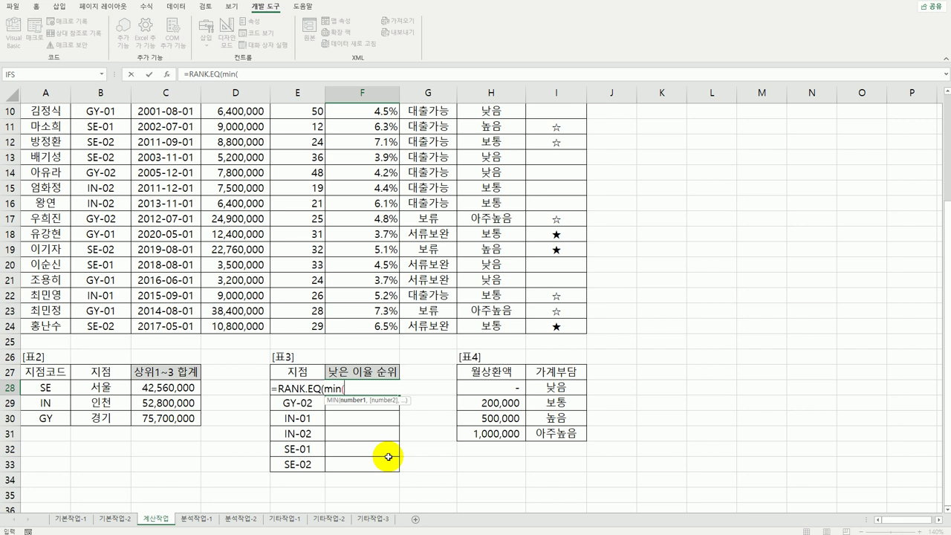
type("if")
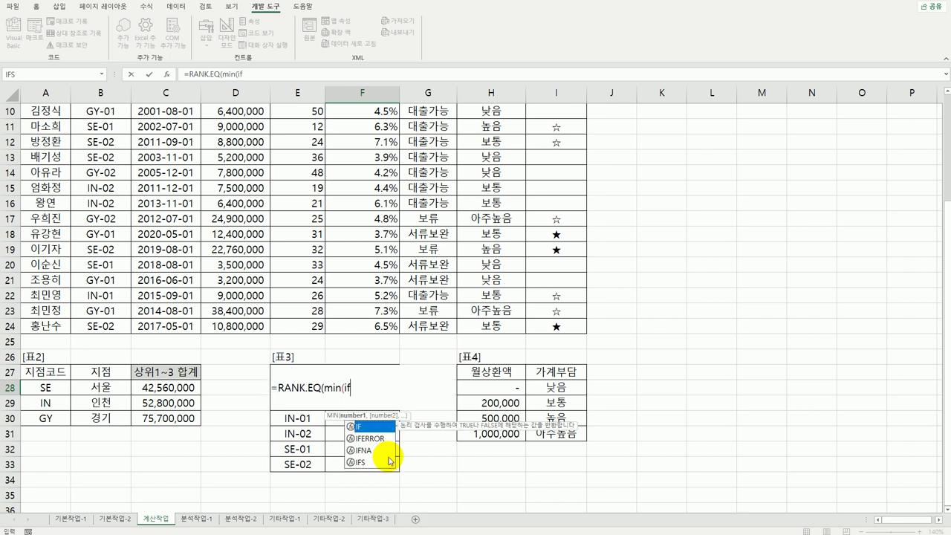
type("(")
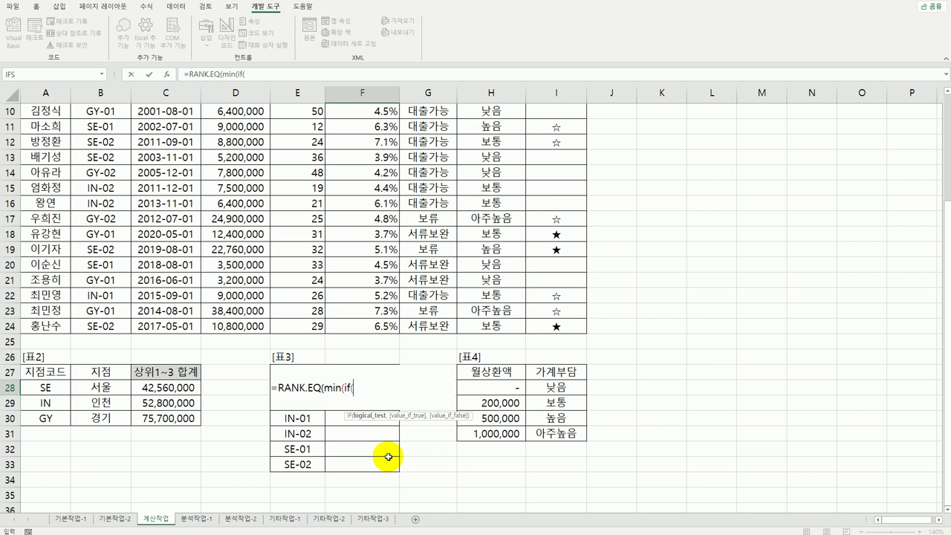
Step: Add the parenthesized IF condition ($B$3:$B$24=E28) to match the 지점 column of 표1 with the branch in 표3
type("(")
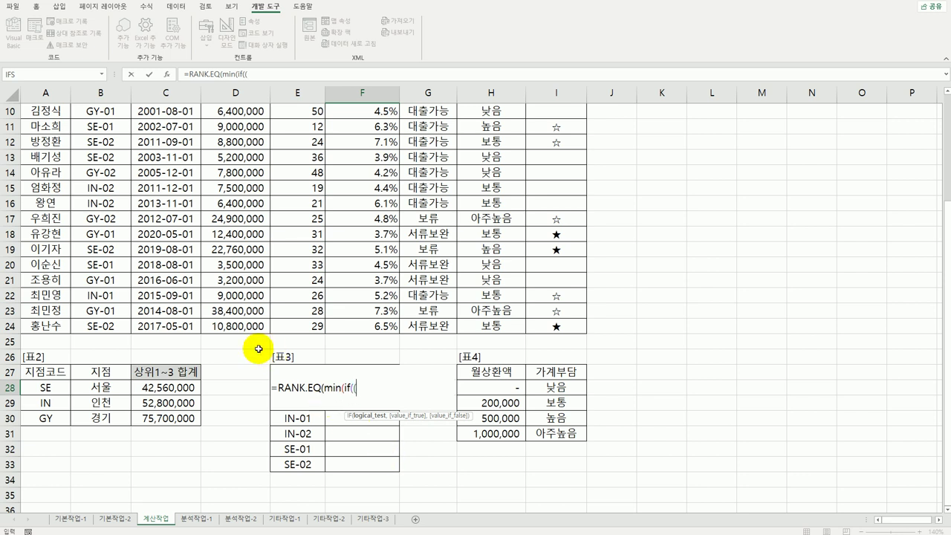
scroll(156, 334, "up", 3)
left_click_drag(100, 146, 102, 461)
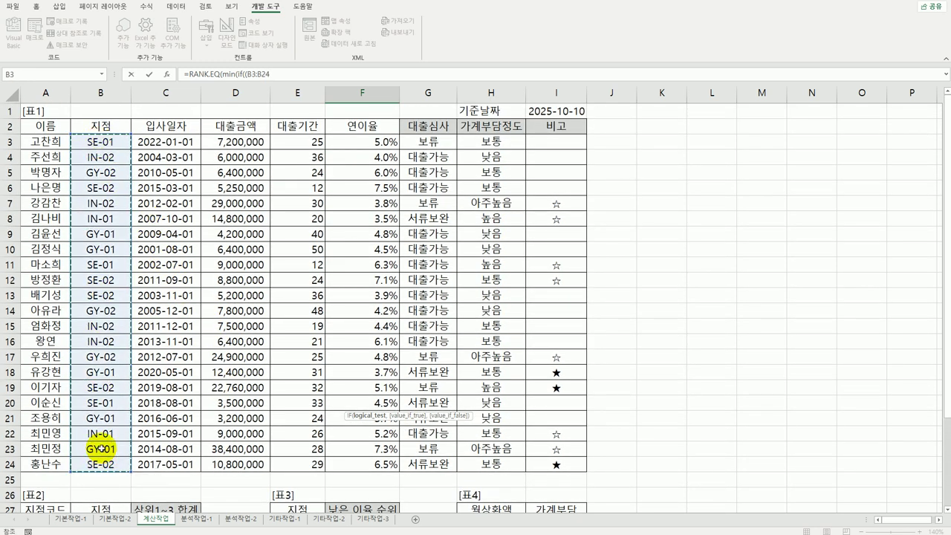
scroll(105, 442, "down", 5)
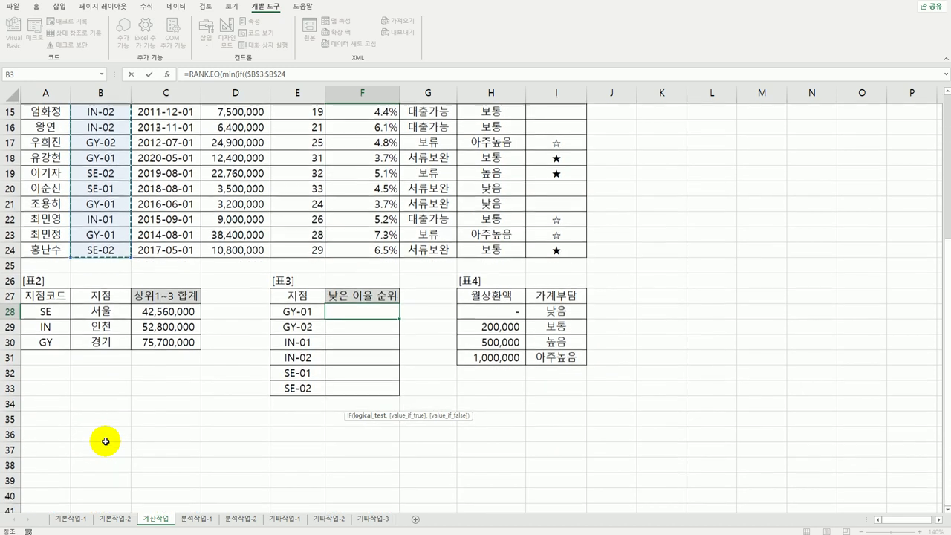
key("F4")
type("=")
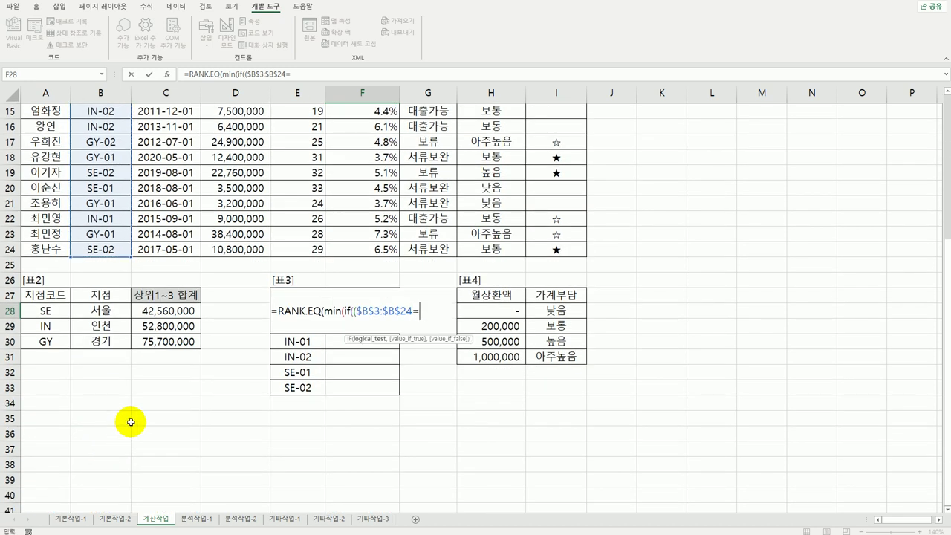
left_click(256, 313)
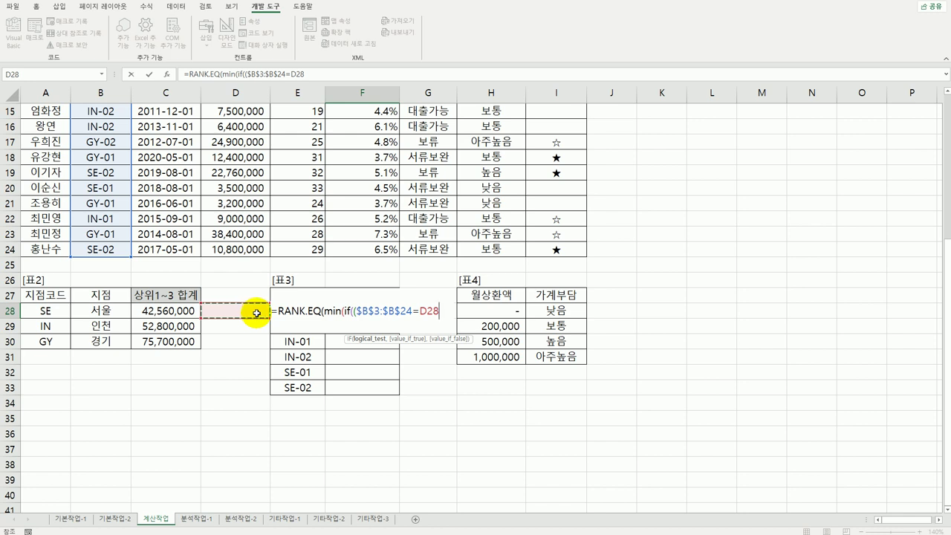
key("Right")
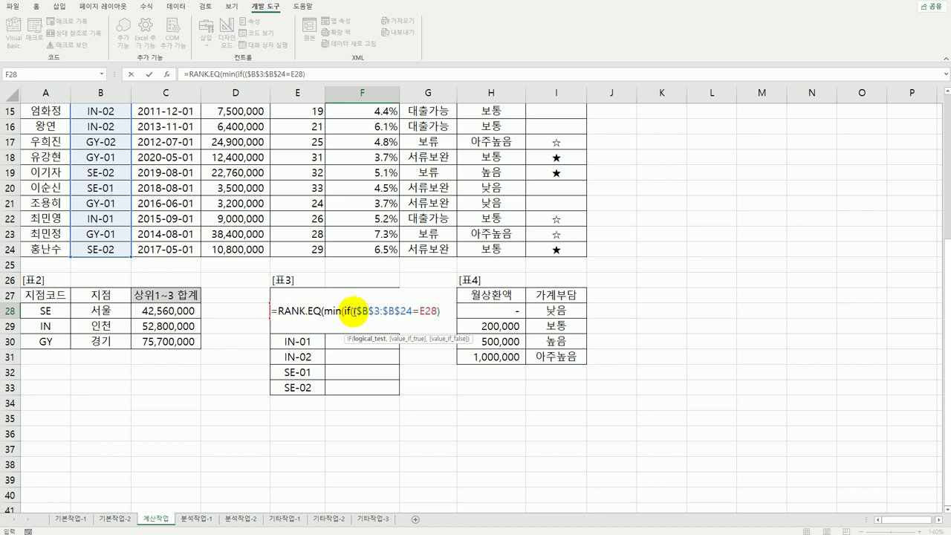
Step: Remove the extra parentheses around the IF condition so it reads $B$3:$B$24=E28
left_click(373, 312)
key("Delete")
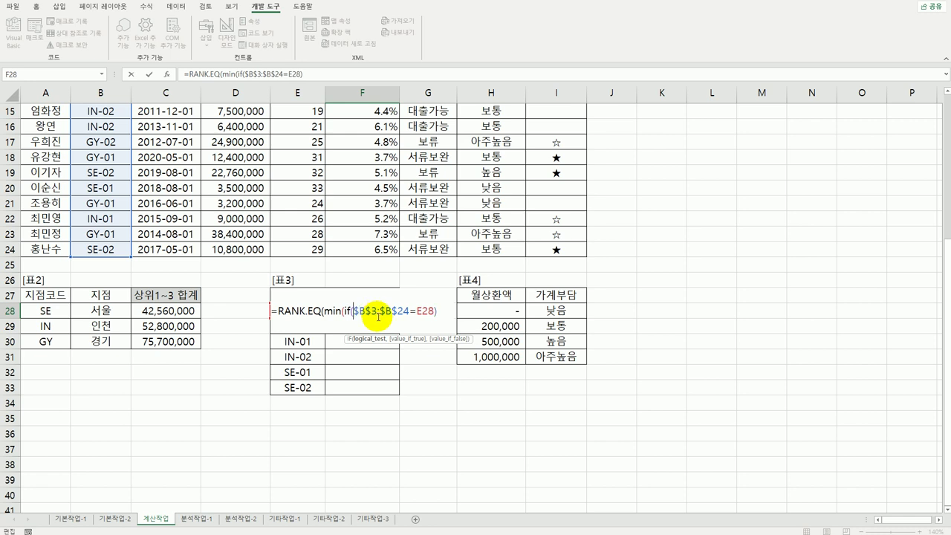
left_click(435, 312)
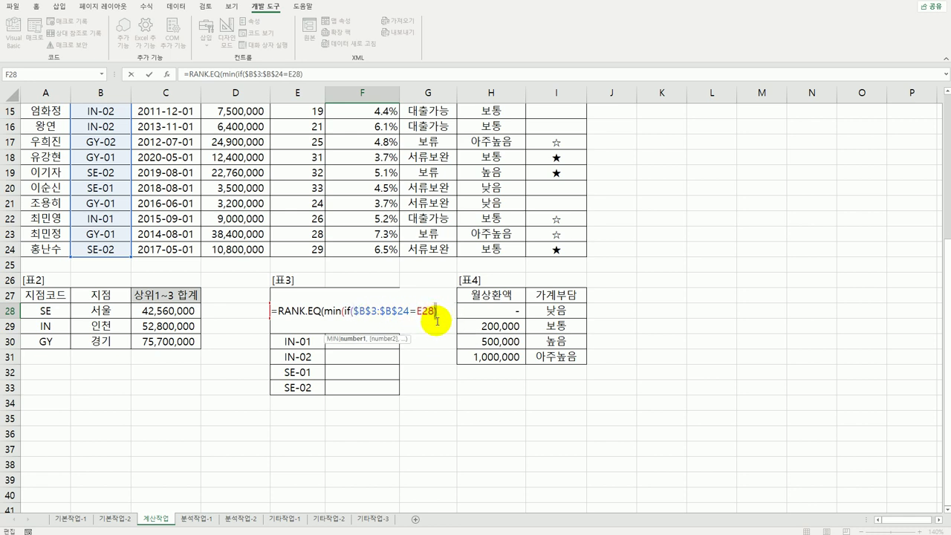
key("BackSpace")
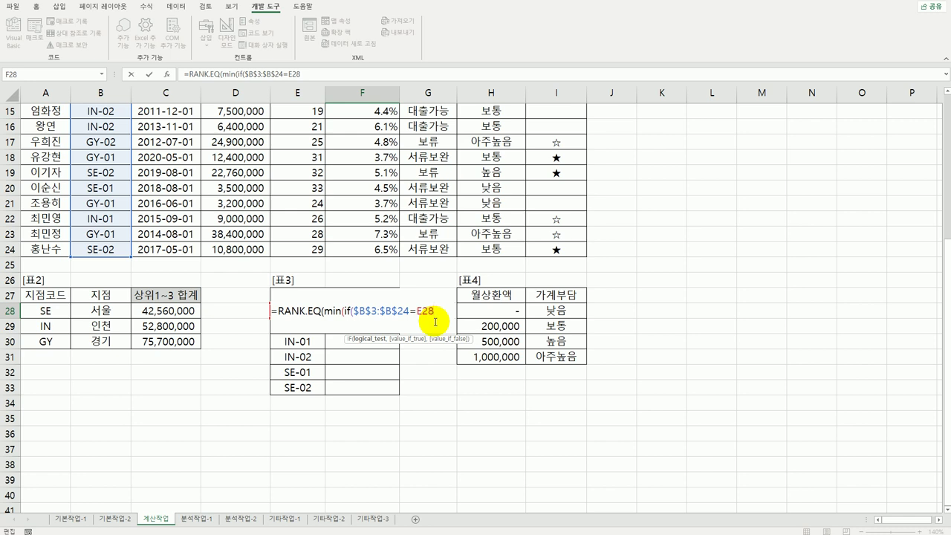
Step: Set the IF function's true value to the absolute 연이율 range $F$3:$F$24 and close the IF and MIN functions
type(",")
scroll(416, 316, "up", 5)
left_click(384, 147)
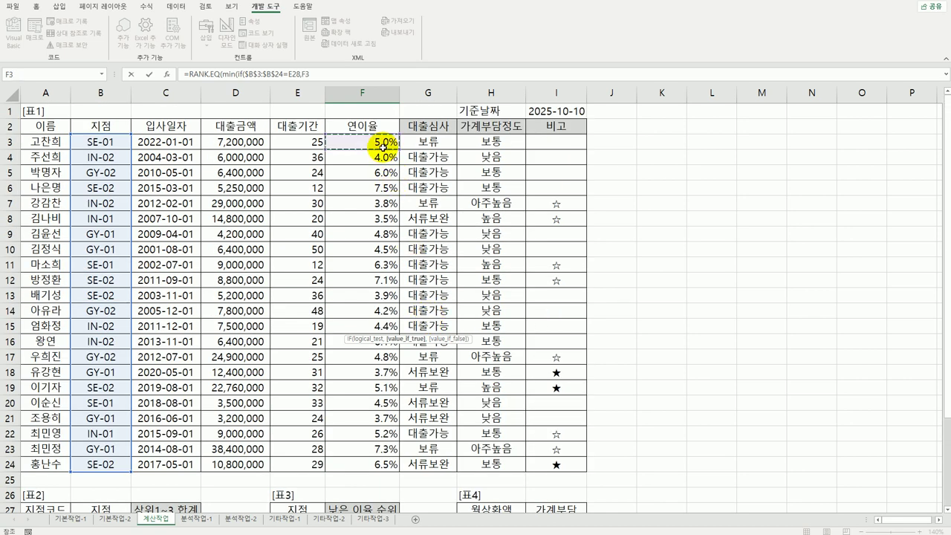
left_click_drag(384, 147, 383, 464)
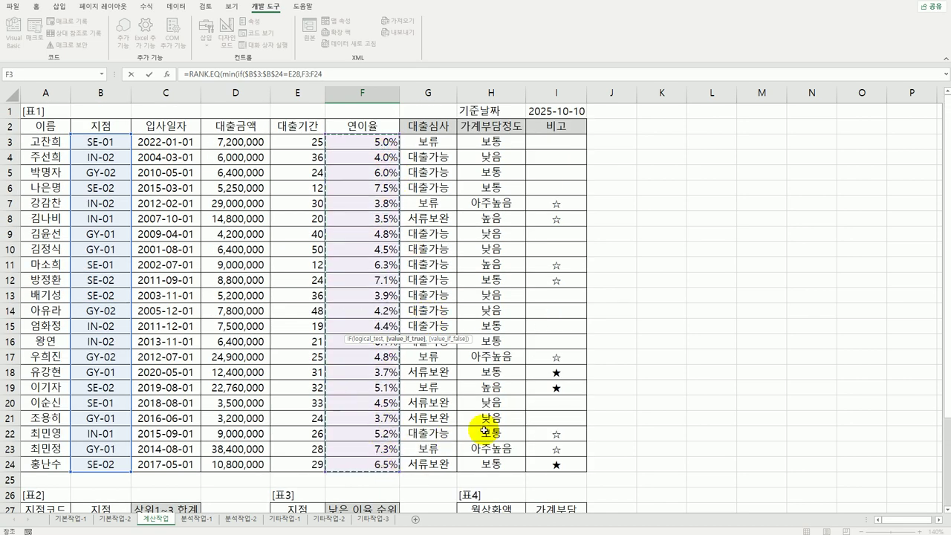
scroll(480, 419, "down", 3)
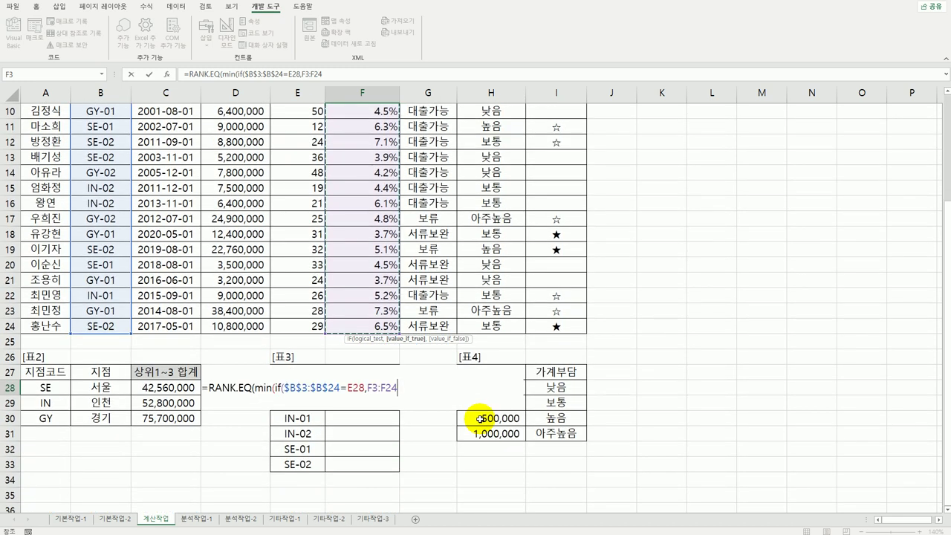
key("F4")
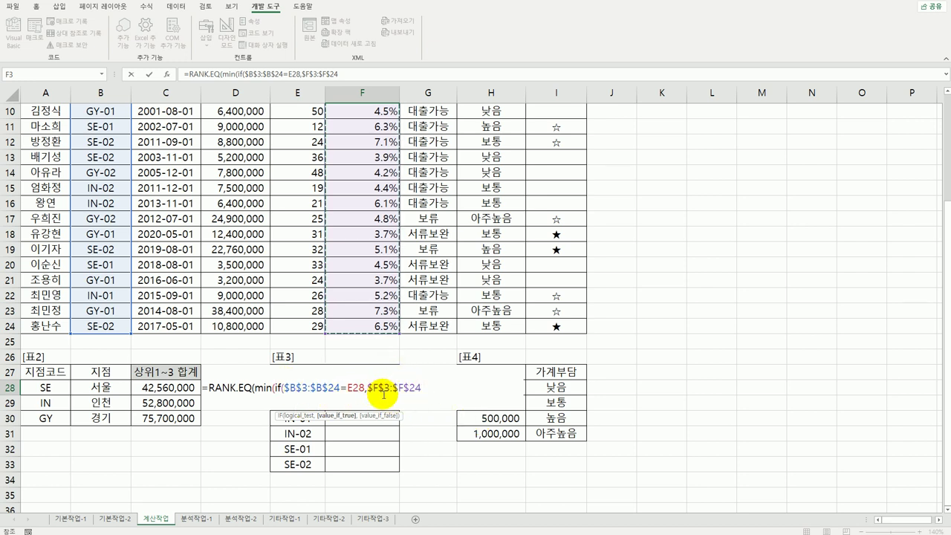
type(")")
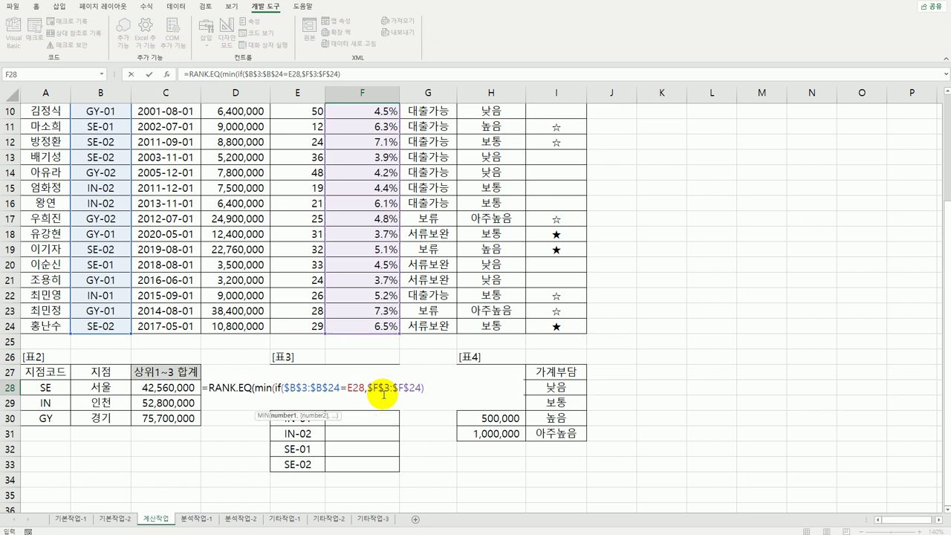
type(")")
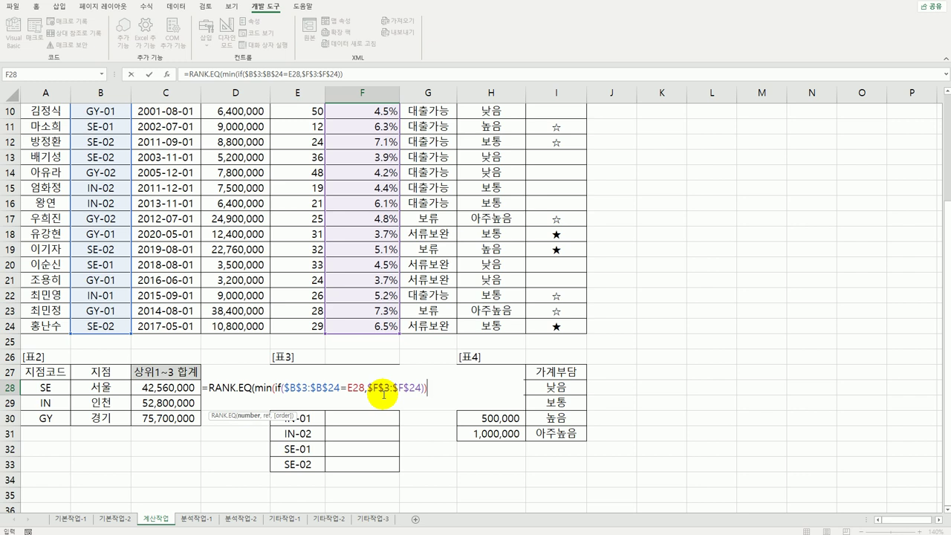
Step: Set RANK.EQ's reference argument to the absolute 연이율 range $F$3:$F$24 and continue to the order argument
type(",")
scroll(388, 281, "up", 3)
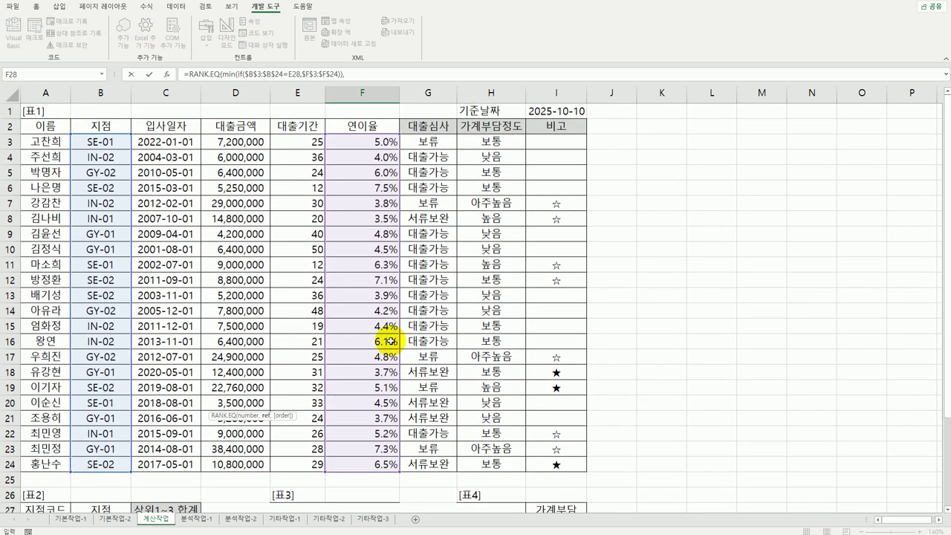
left_click_drag(385, 142, 404, 459)
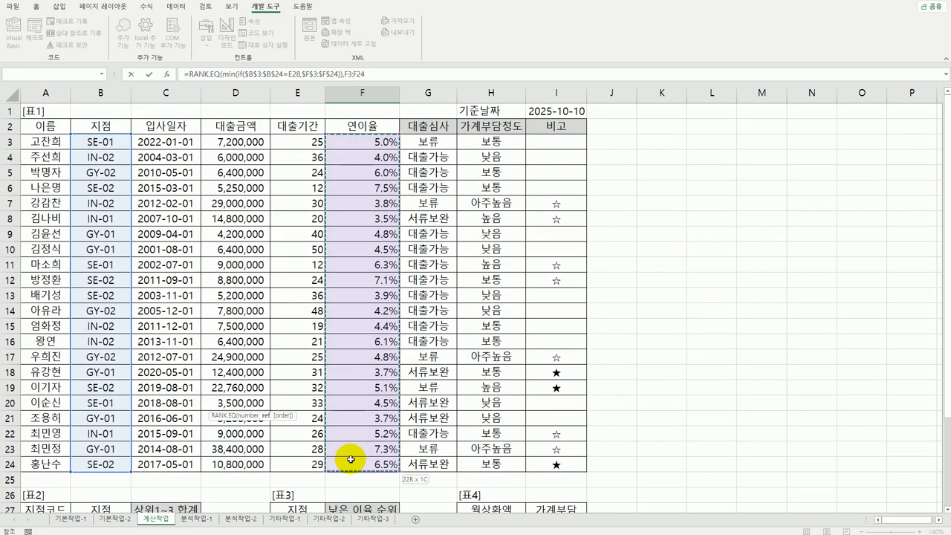
scroll(431, 438, "down", 3)
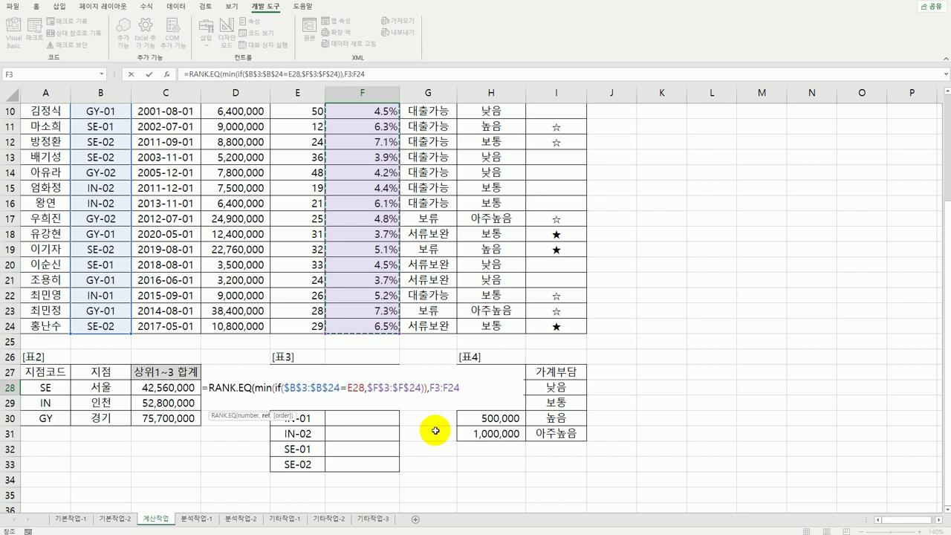
key("F4")
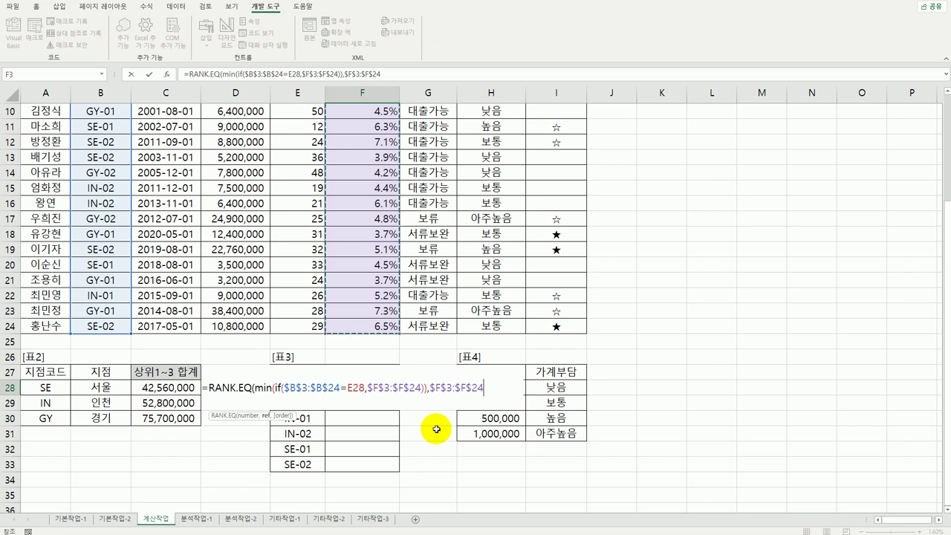
type(",")
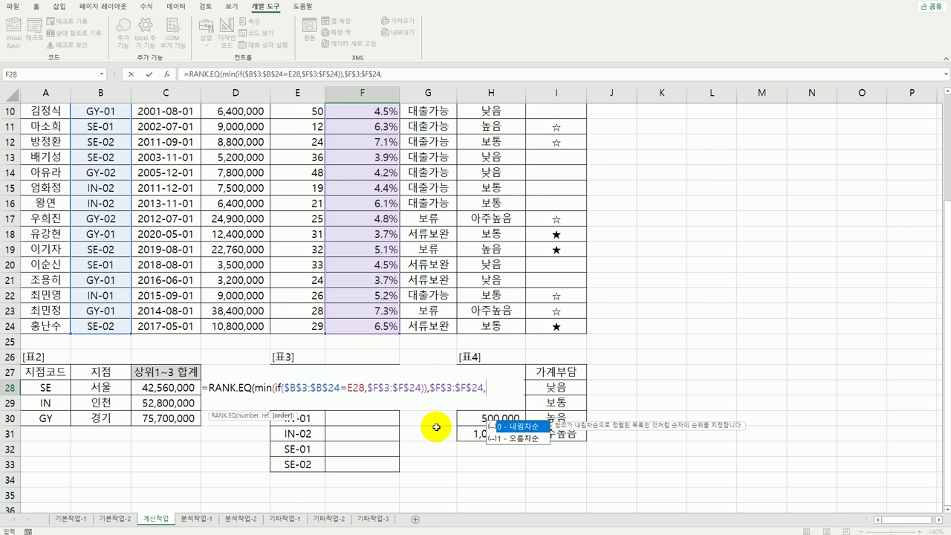
Step: Complete the RANK.EQ formula in F28 with the ascending order option 1 and enter it
left_click(529, 439)
double_click(529, 439)
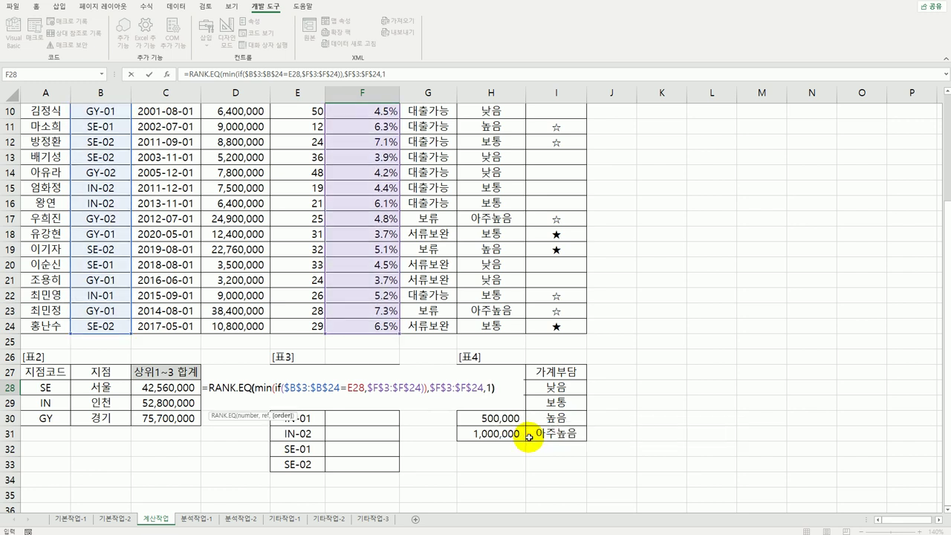
type(")")
key("Return")
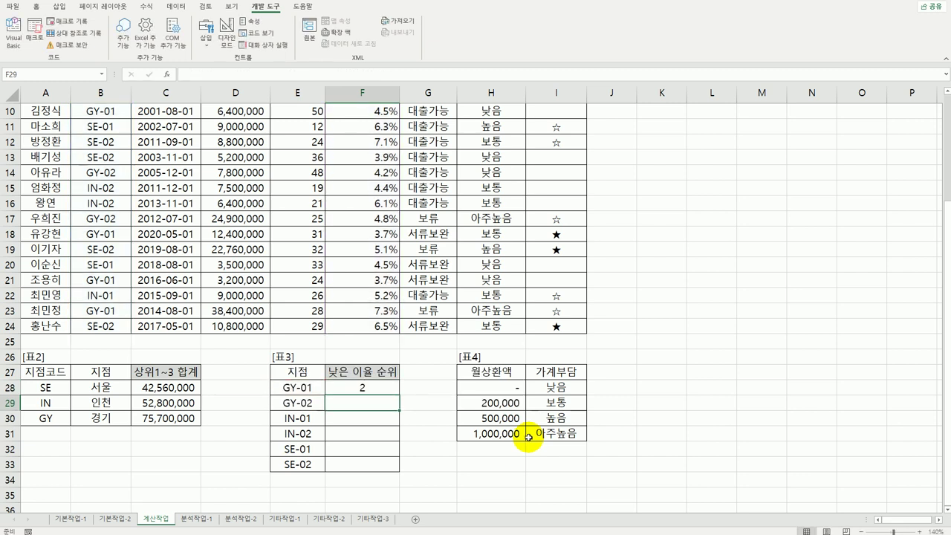
Step: Fill the 낮은 이율 순위 formula from F28 down to F33 and check the copied formula in the IN-01 row
left_click(394, 394)
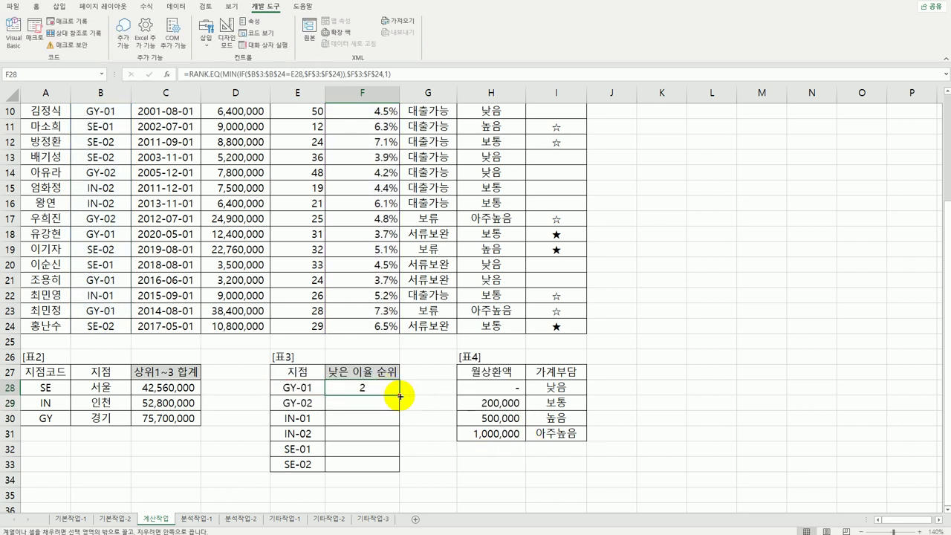
left_click_drag(399, 396, 405, 471)
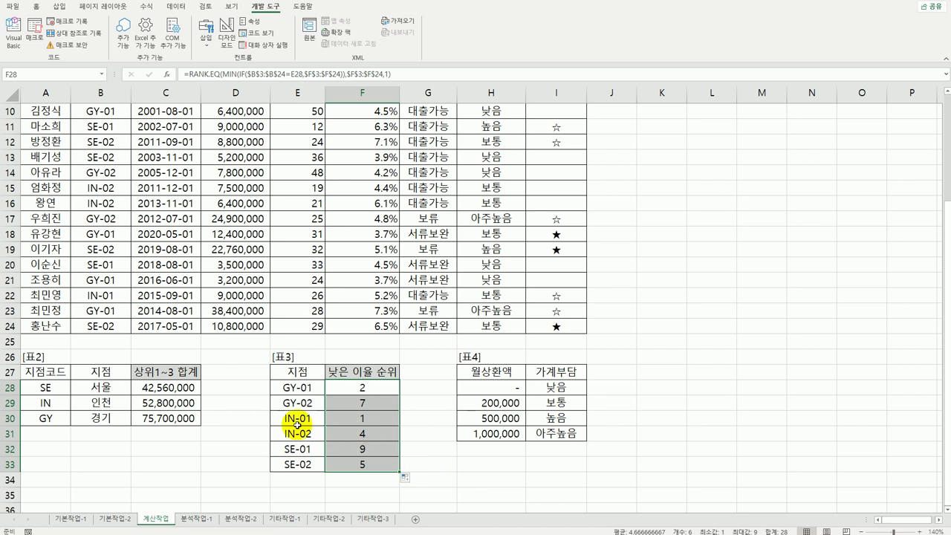
left_click(359, 420)
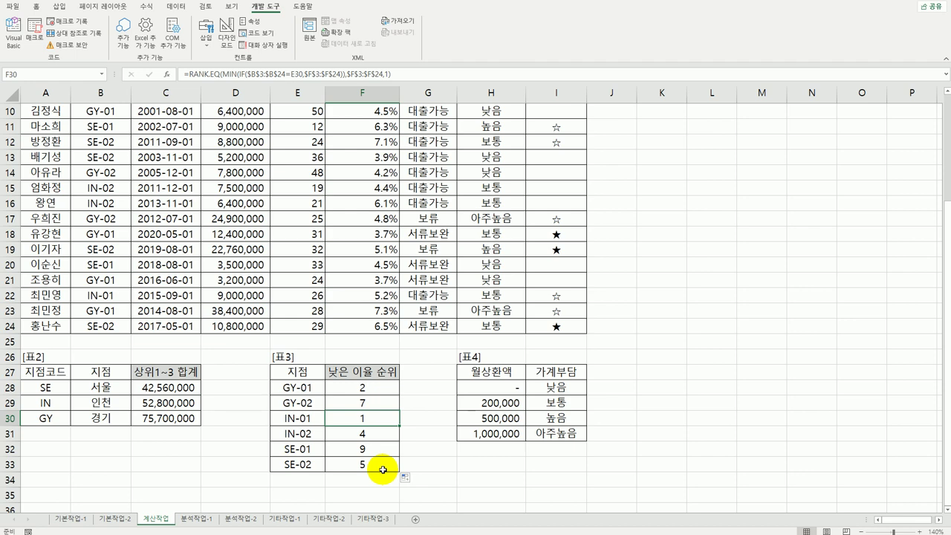
scroll(382, 470, "up", 3)
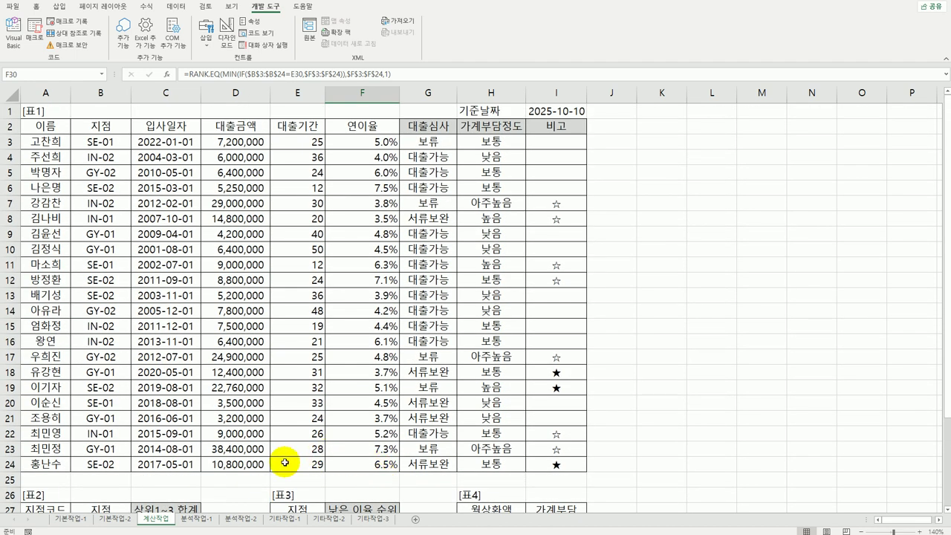
Step: Start a PivotTable at cell B2 of the 분석작업-1 sheet, using an external data source, and open the connection selection
left_click(205, 518)
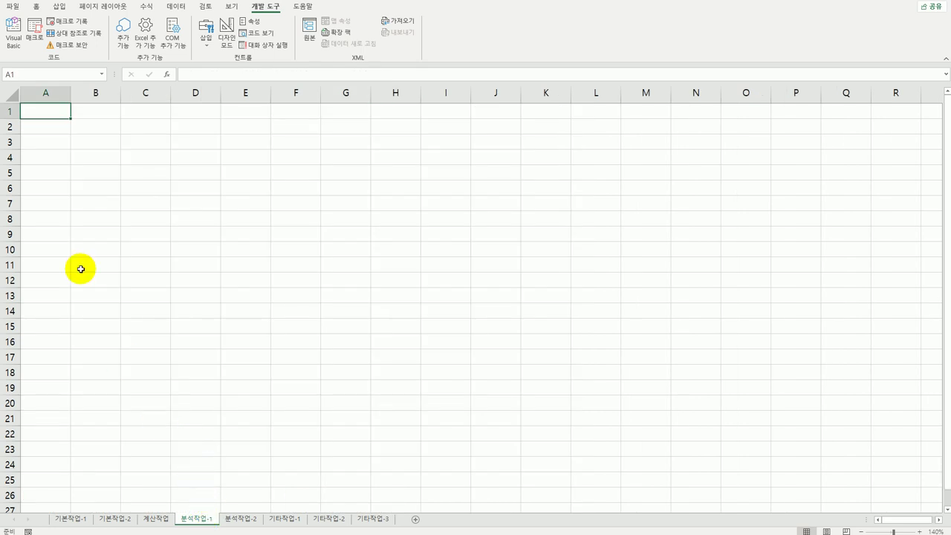
left_click(86, 126)
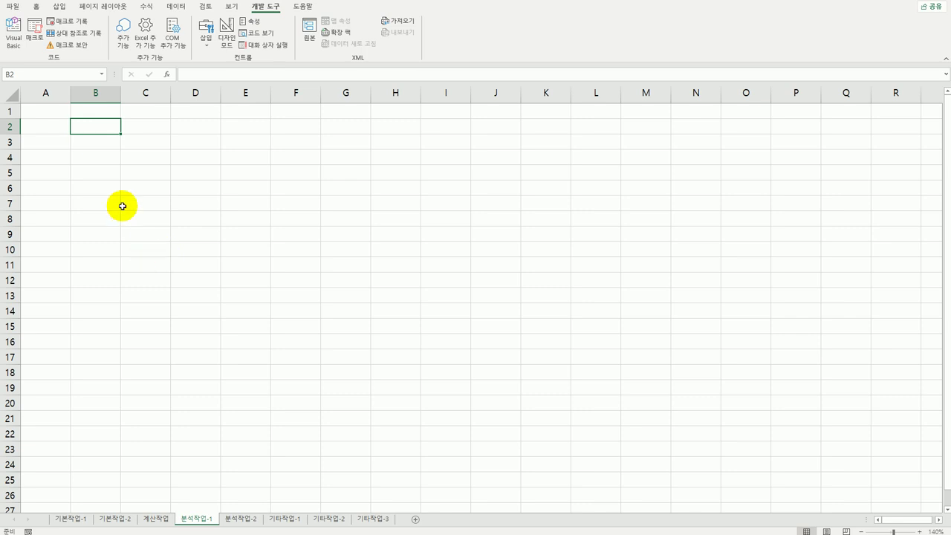
left_click(58, 6)
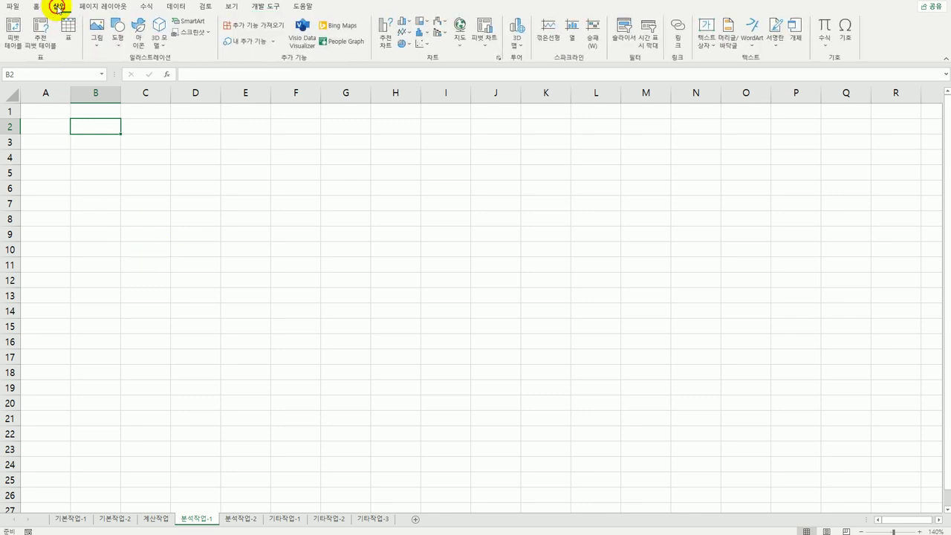
left_click(12, 36)
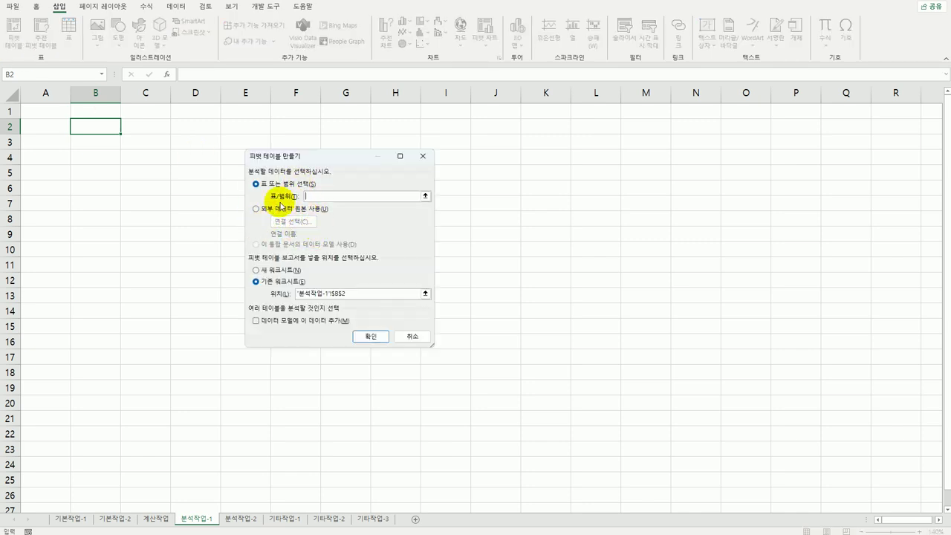
left_click(257, 208)
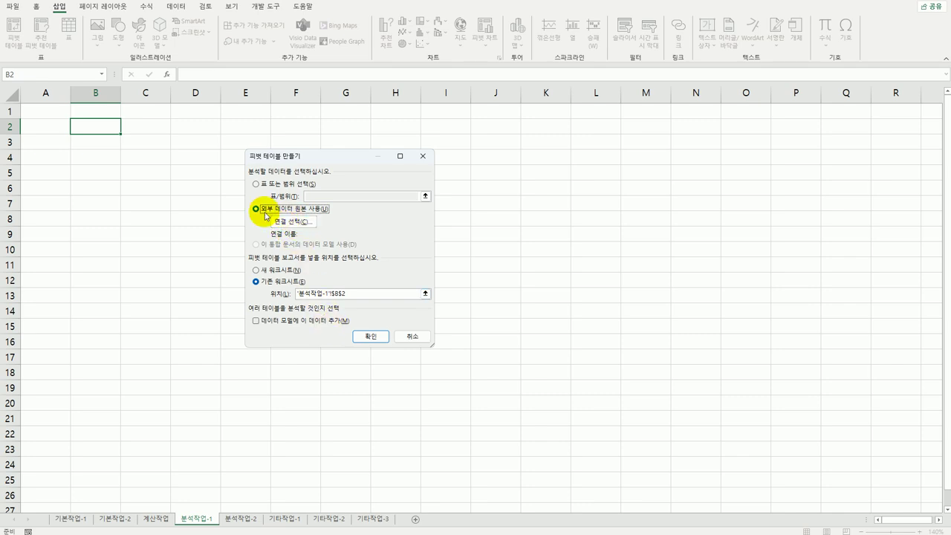
left_click(295, 225)
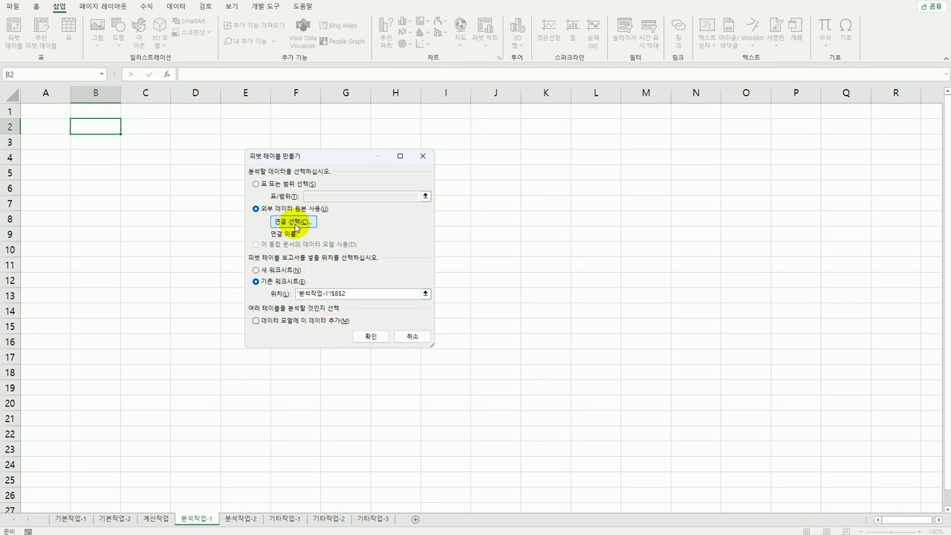
Step: Choose 성적관리 from C:\컴활1급\3권_문제집\스프레드시트 상시시험문제 as the data source and mark its data as having headers
left_click(247, 359)
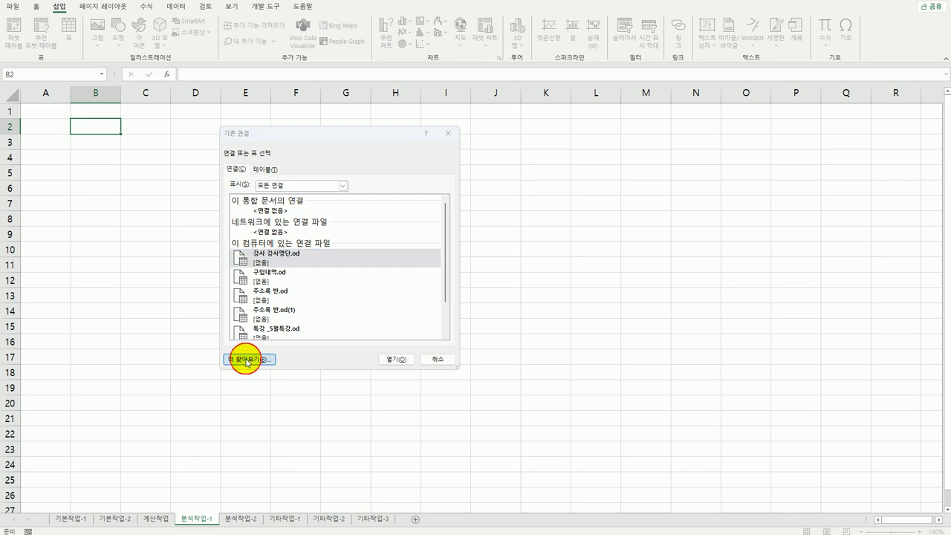
mouse_move(344, 281)
left_mouse_down()
mouse_move(340, 340)
mouse_move(397, 297)
mouse_move(345, 269)
left_mouse_up()
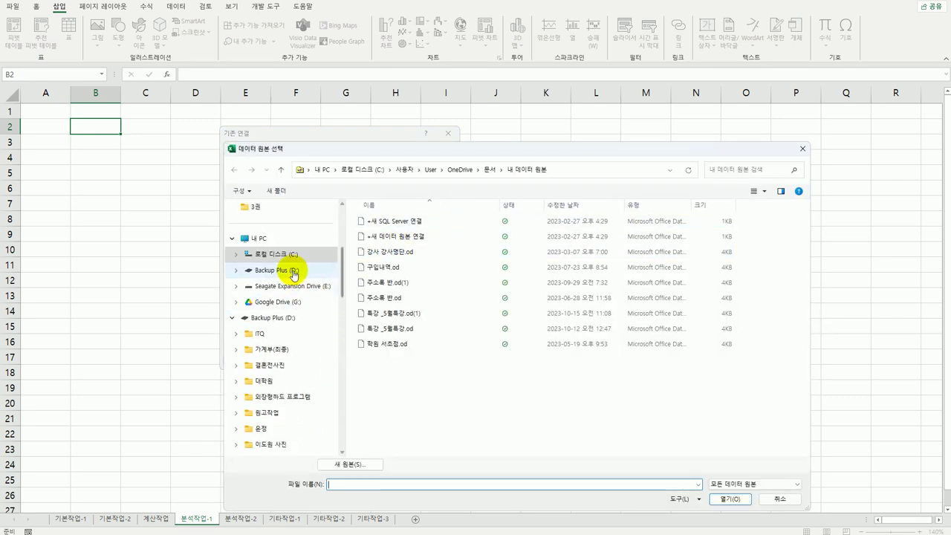
left_click(268, 270)
left_click(312, 255)
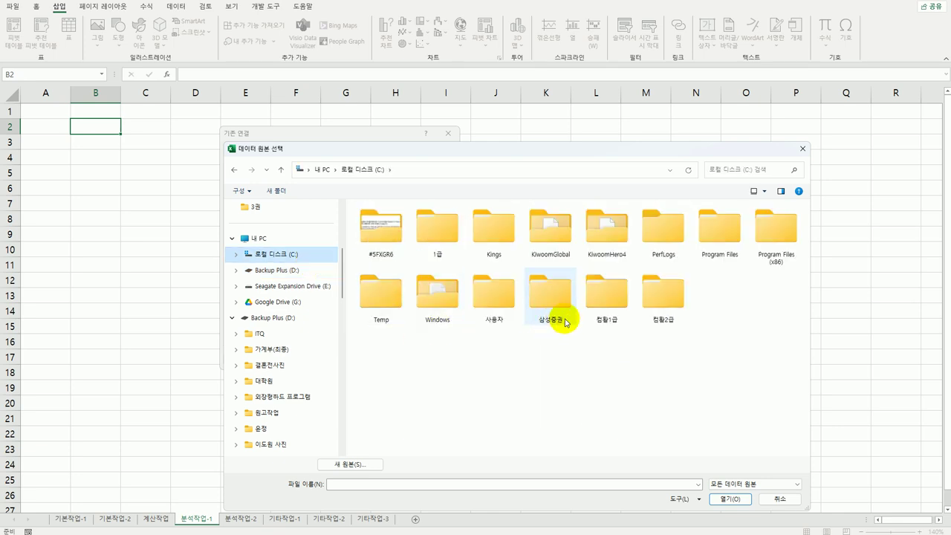
double_click(603, 301)
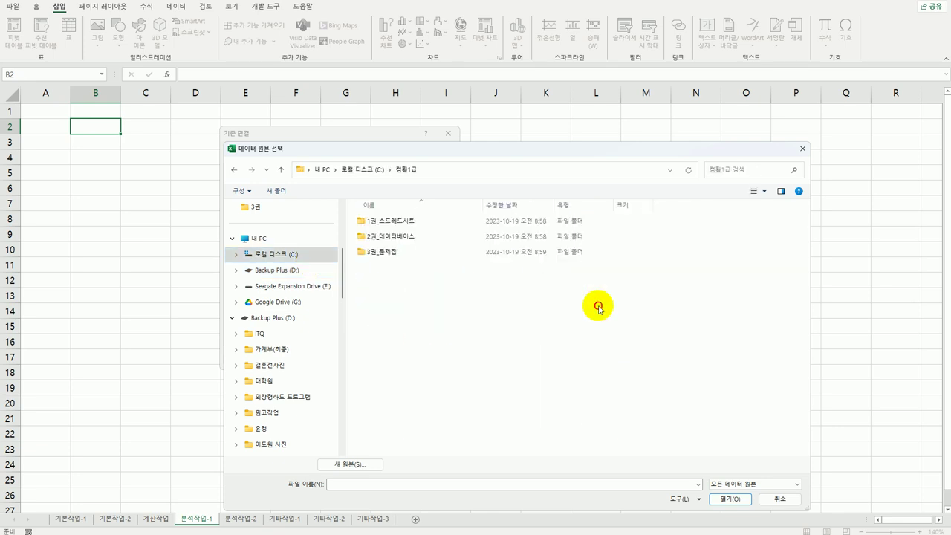
double_click(396, 256)
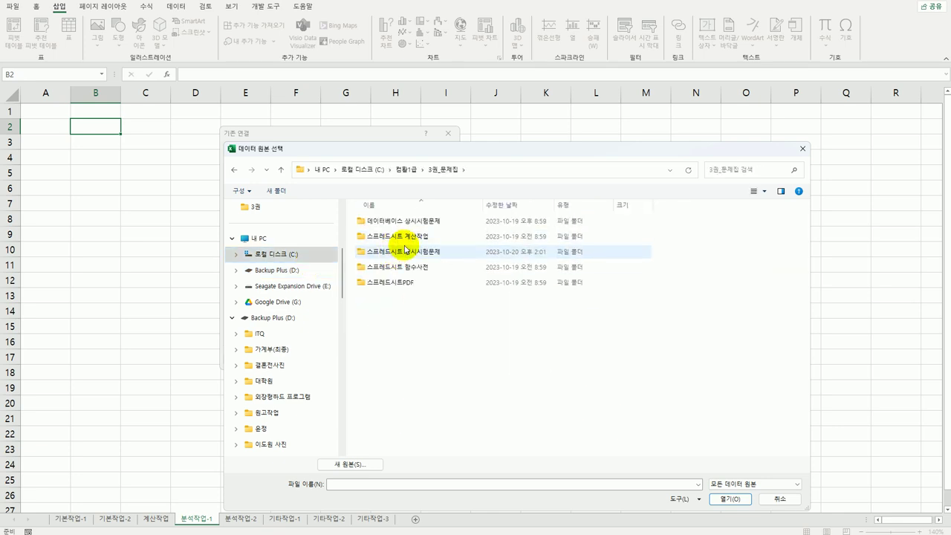
double_click(408, 255)
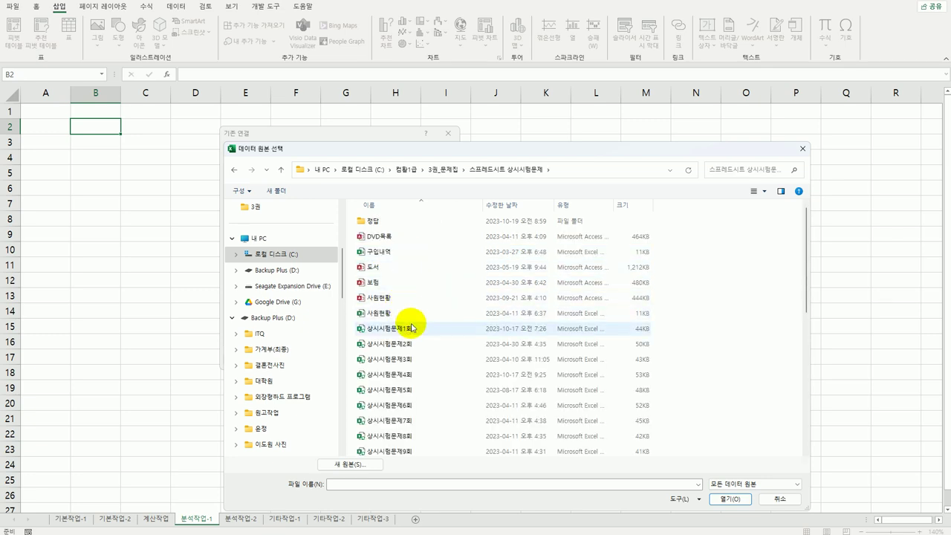
scroll(413, 324, "down", 6)
left_click(401, 359)
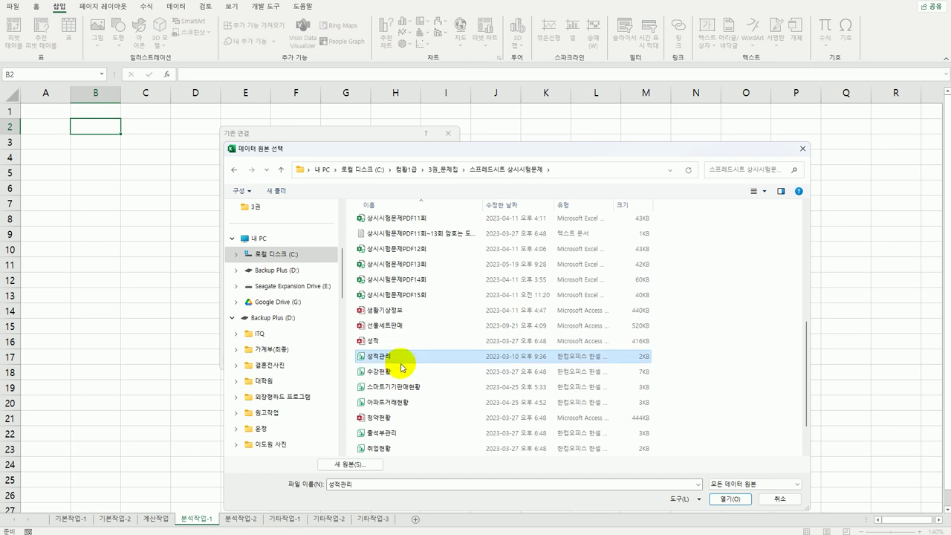
left_click(727, 499)
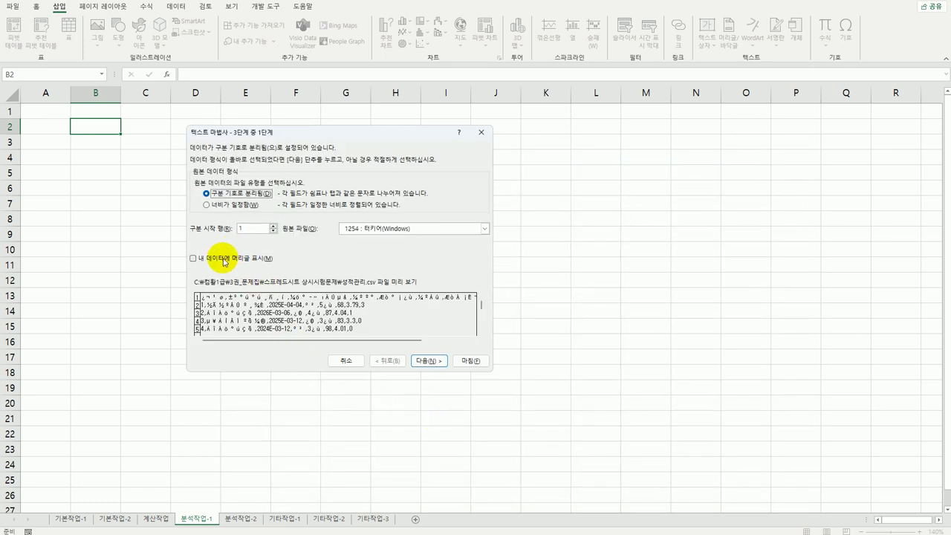
left_click(225, 259)
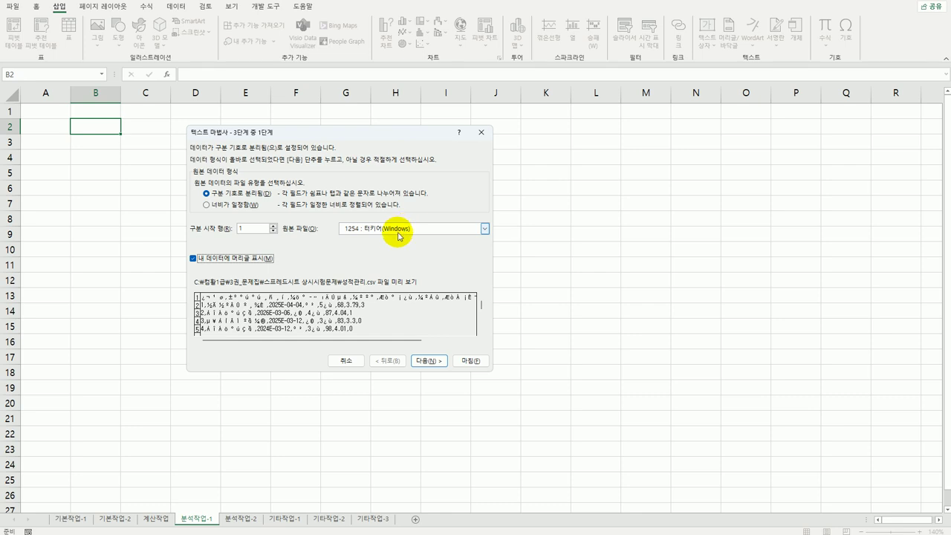
Step: Try 65001 : 유니코드(UTF-8) as the source file's encoding
left_click(405, 231)
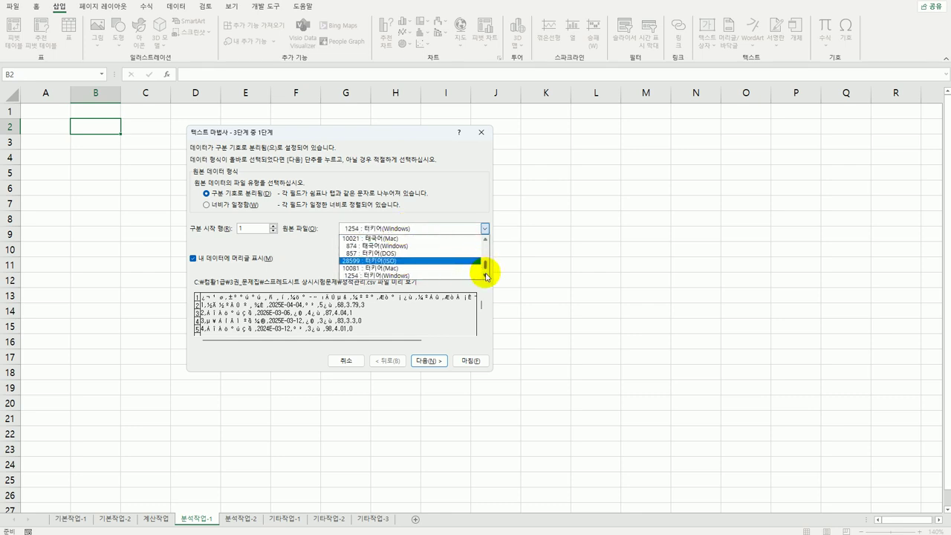
left_click(486, 241)
left_click(486, 240)
left_click(486, 241)
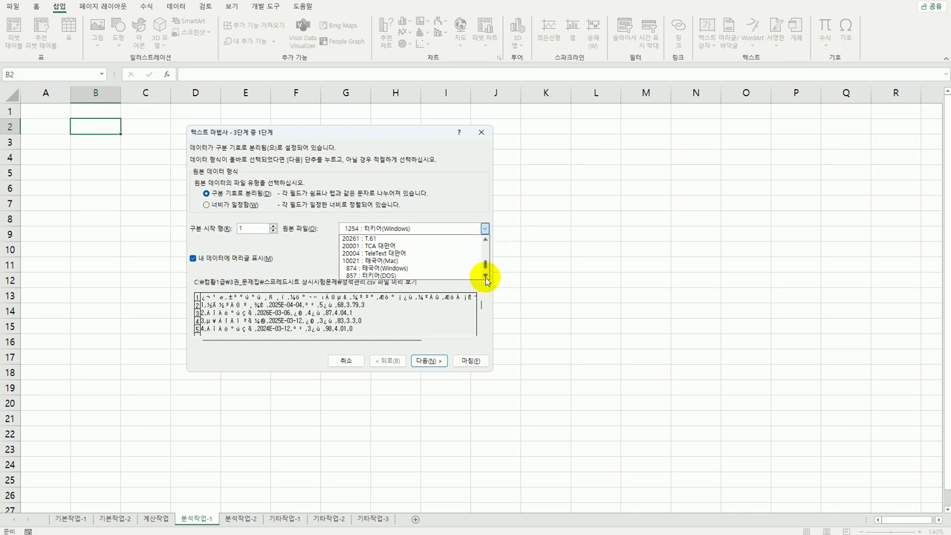
left_click(486, 275)
left_click(486, 275)
left_click(486, 275)
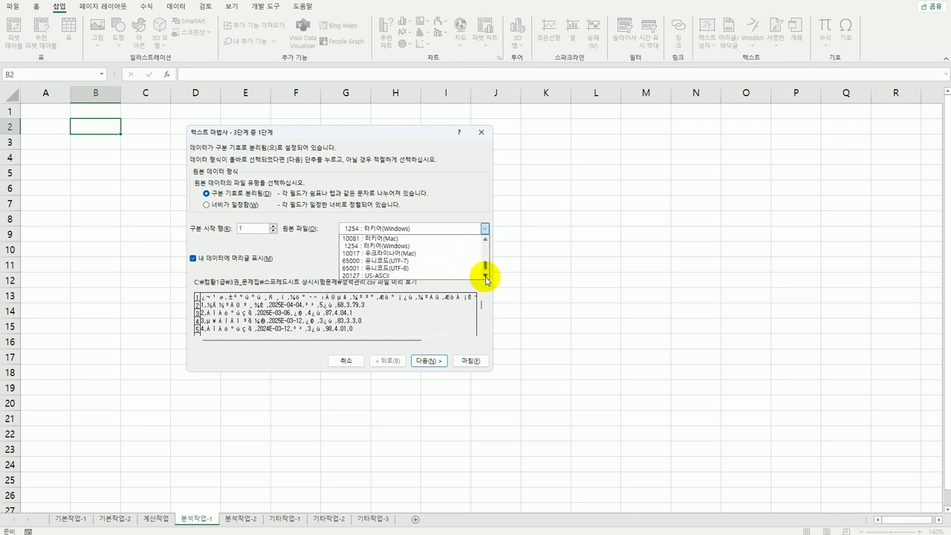
left_click(423, 269)
Step: Set the source file's encoding to 20949 : 한국어(완성) and continue to the delimiter settings
left_click(485, 228)
left_click(486, 275)
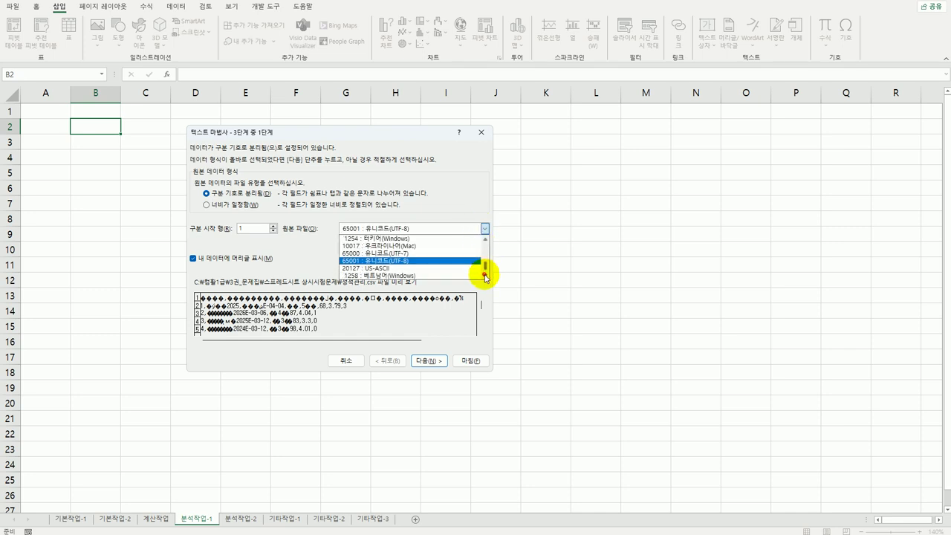
left_click(486, 275)
left_click(486, 275)
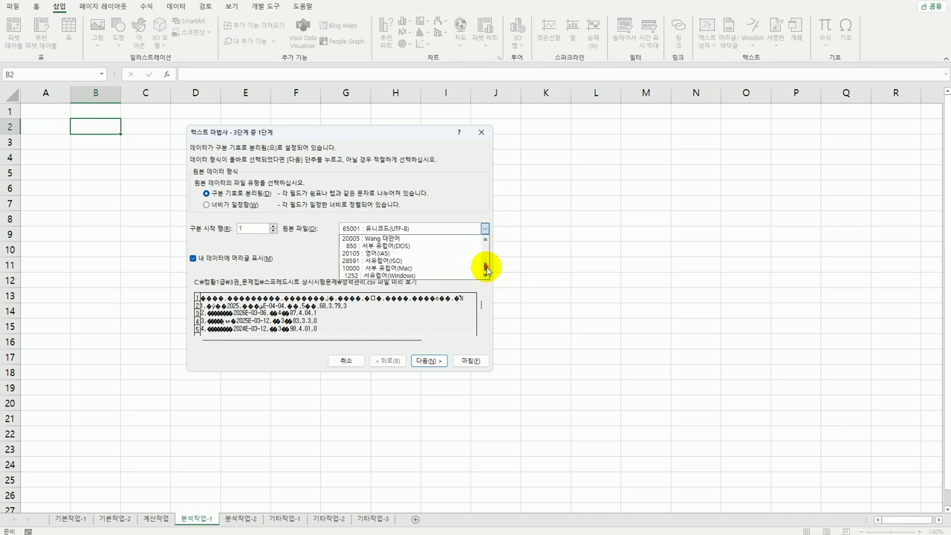
mouse_move(487, 269)
left_mouse_down()
mouse_move(486, 248)
mouse_move(486, 263)
left_mouse_up()
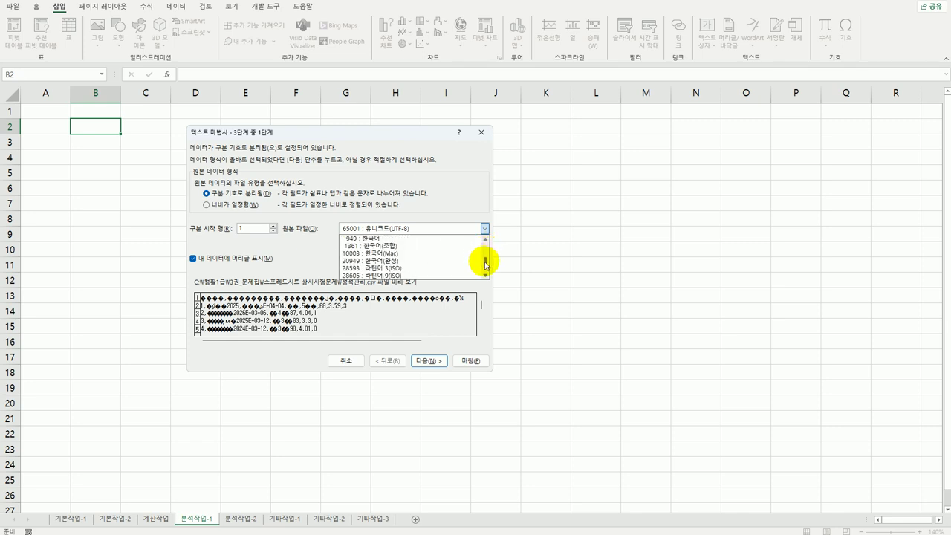
left_click(429, 261)
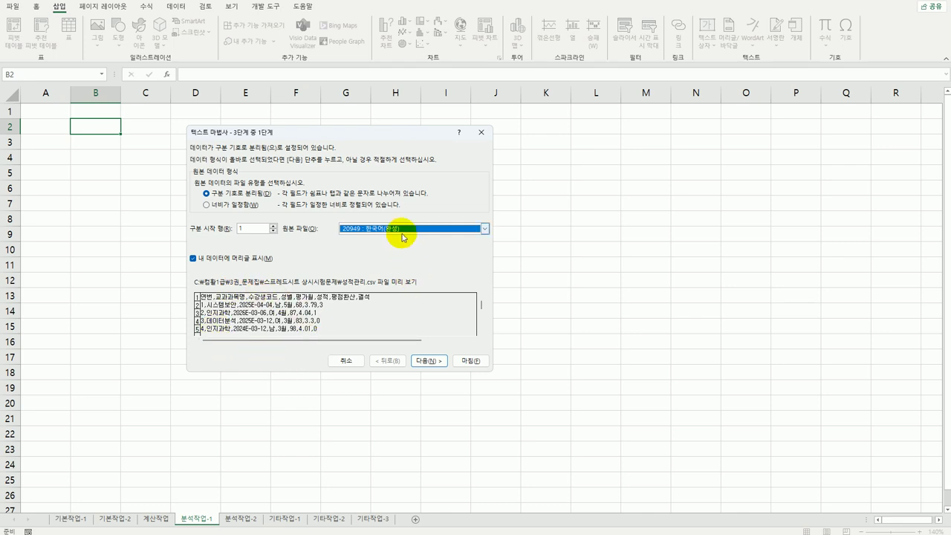
left_click(428, 364)
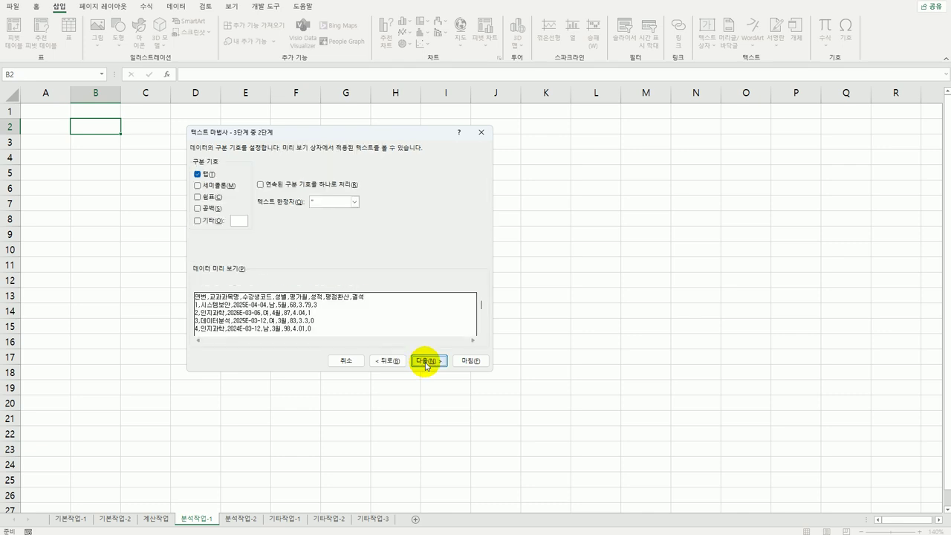
Step: Make the comma the only delimiter instead of the tab and continue to the column data formats
left_click(204, 176)
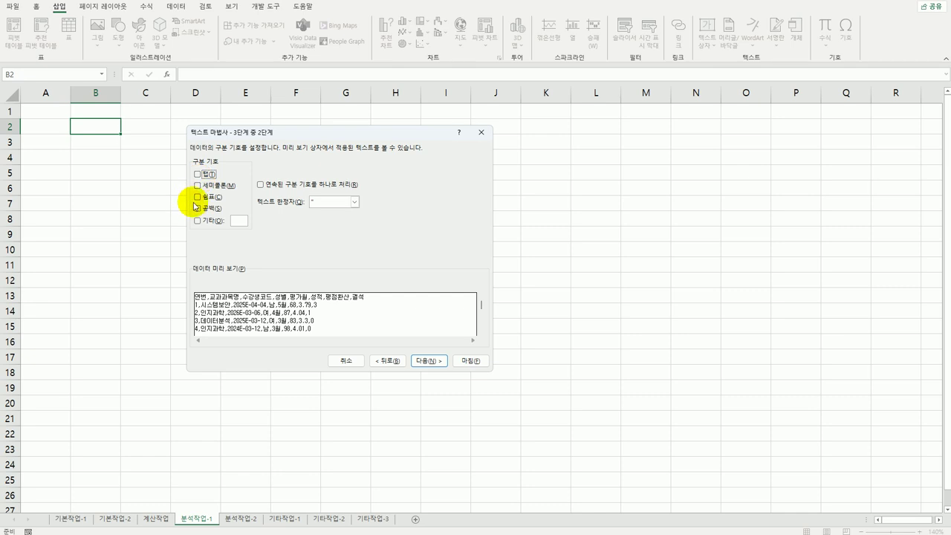
left_click(197, 196)
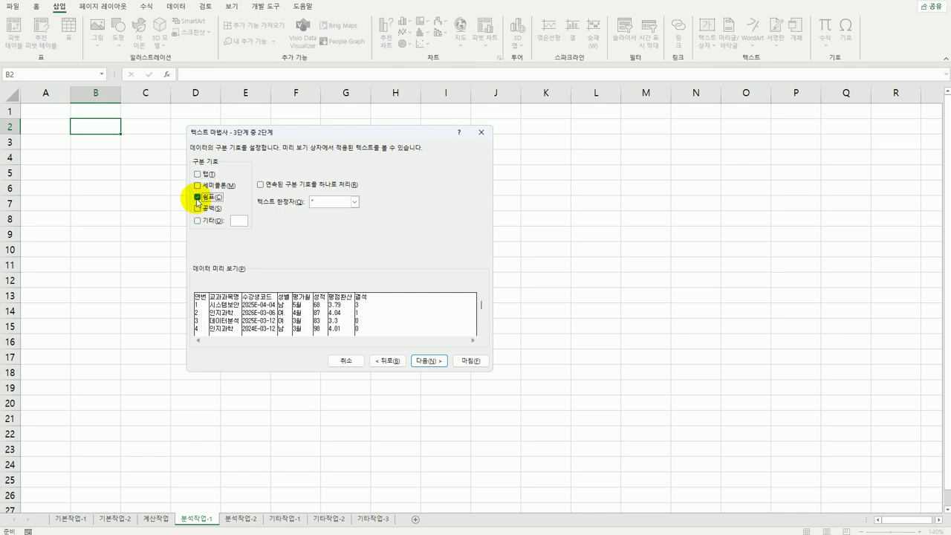
left_click(431, 364)
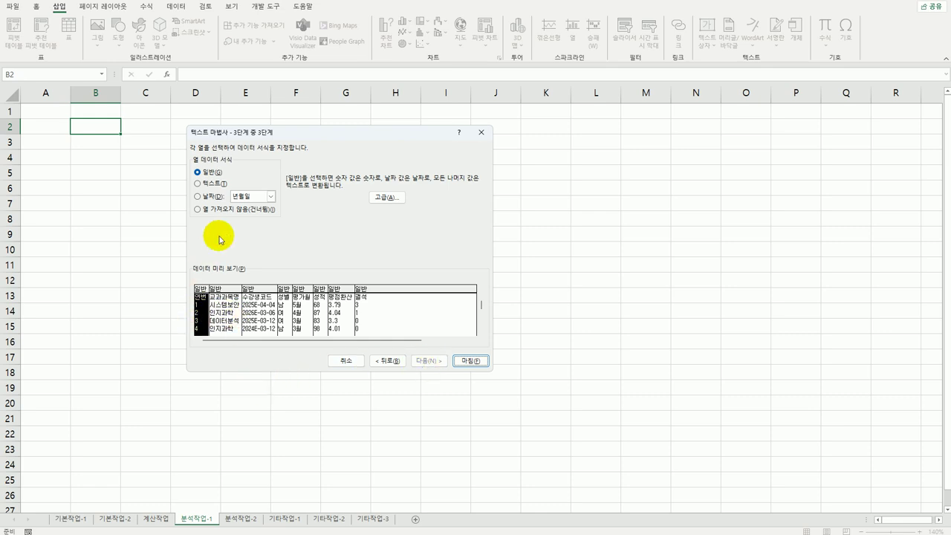
Step: Exclude the 연번, 수강생코드, 평점환산 and 결석 columns from the import
left_click(198, 209)
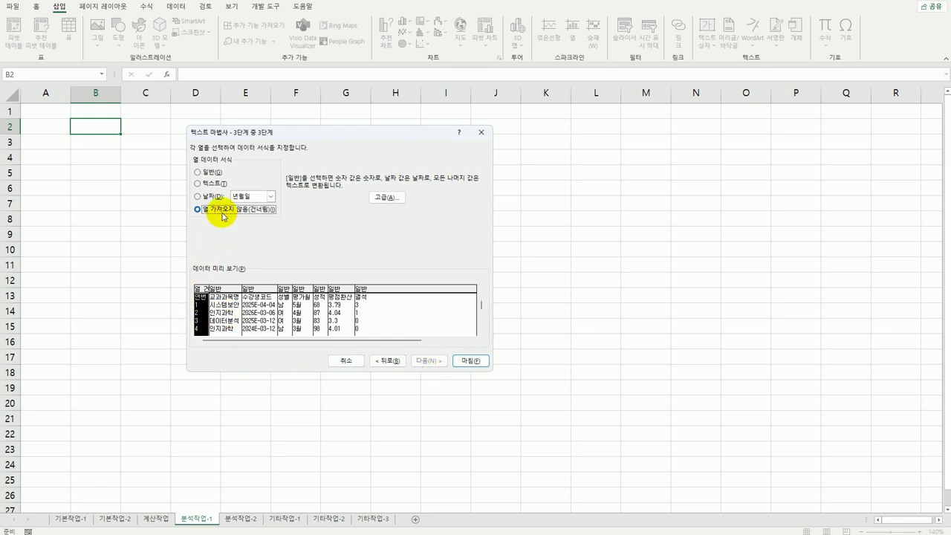
left_click(227, 313)
left_click(249, 321)
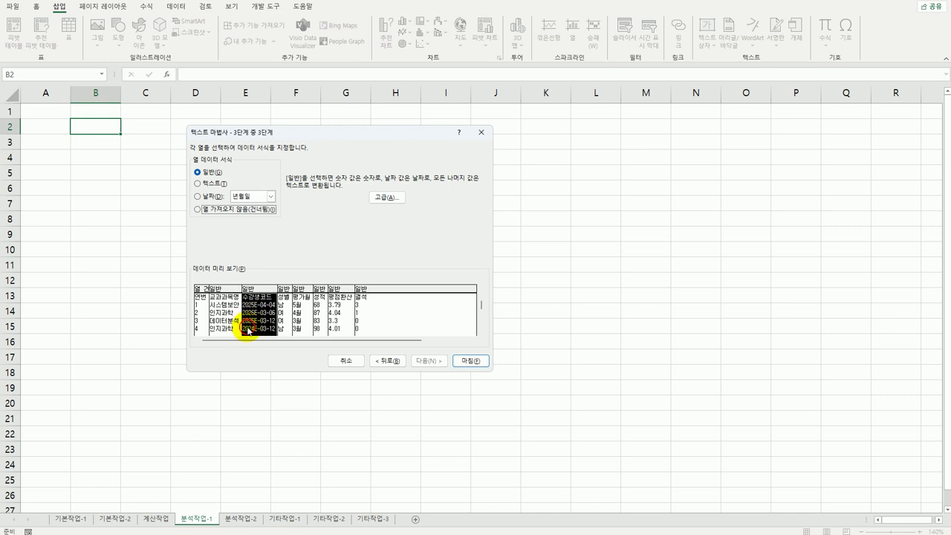
left_click(224, 211)
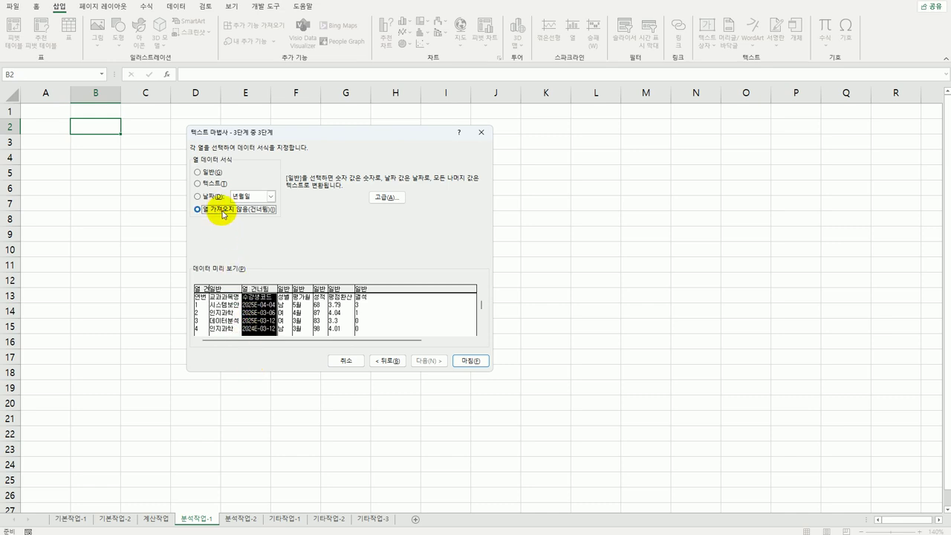
left_click(282, 321)
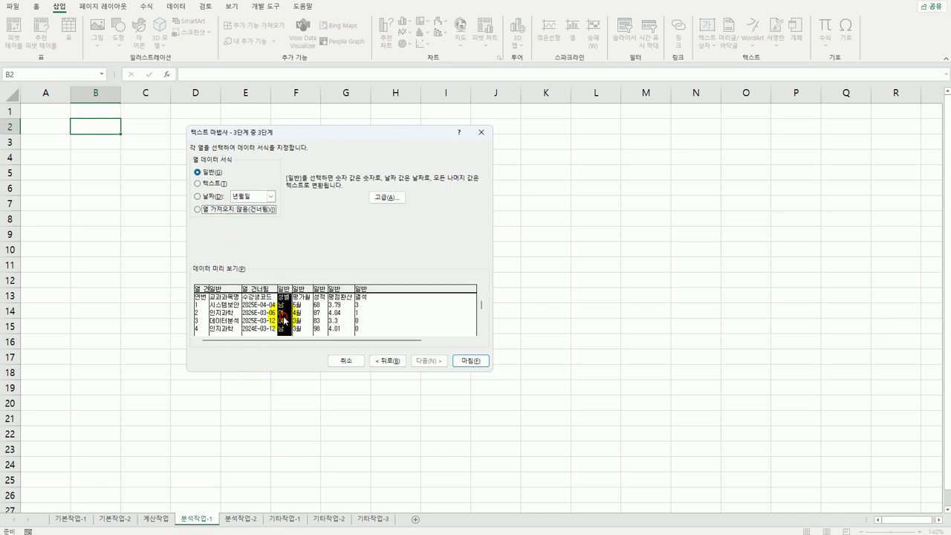
left_click(302, 321)
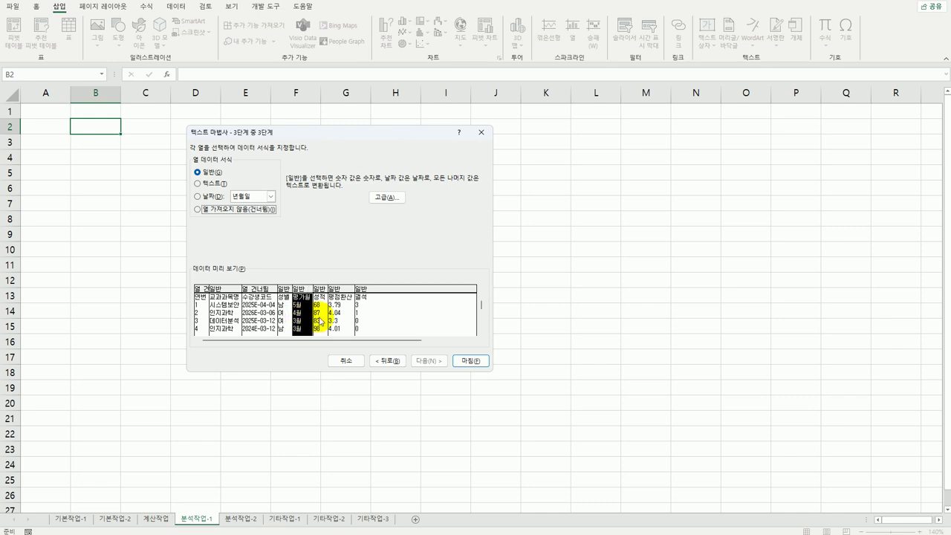
left_click(342, 324)
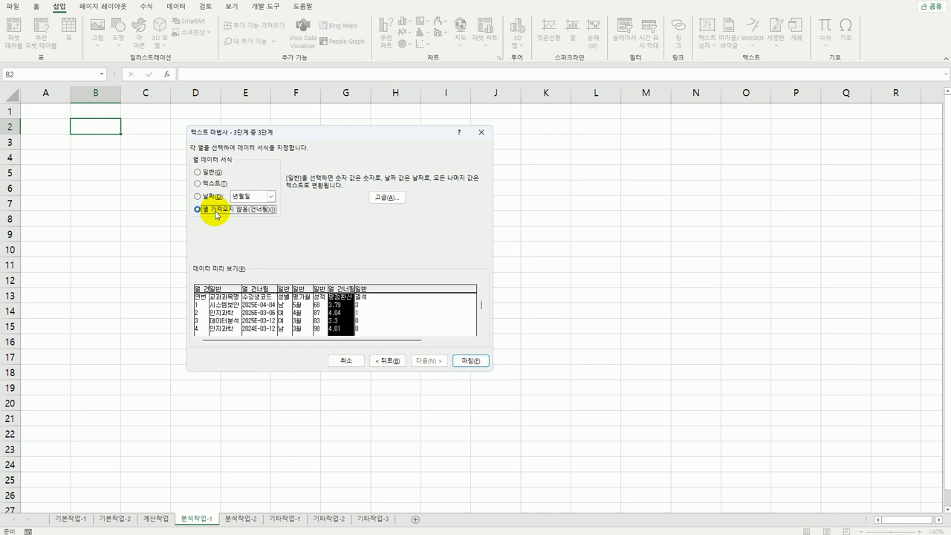
left_click(370, 324)
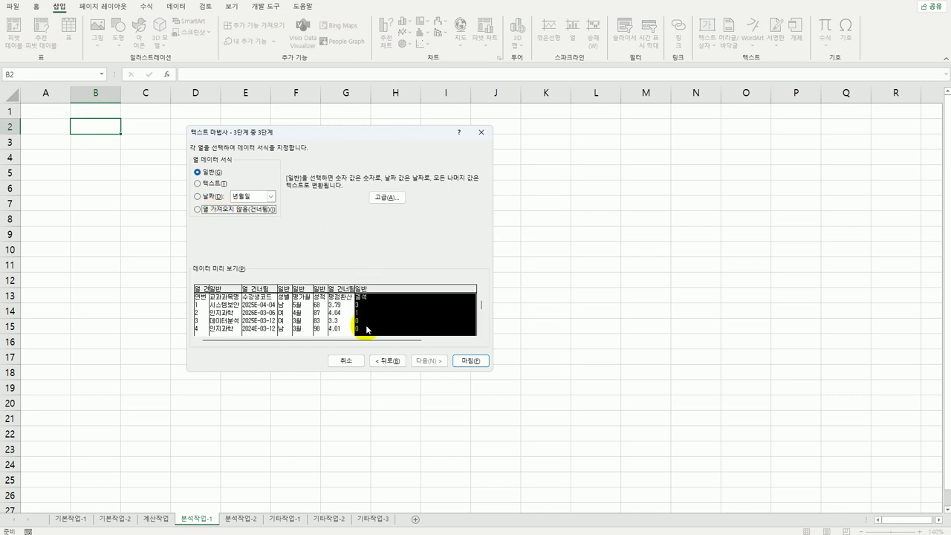
left_click(250, 209)
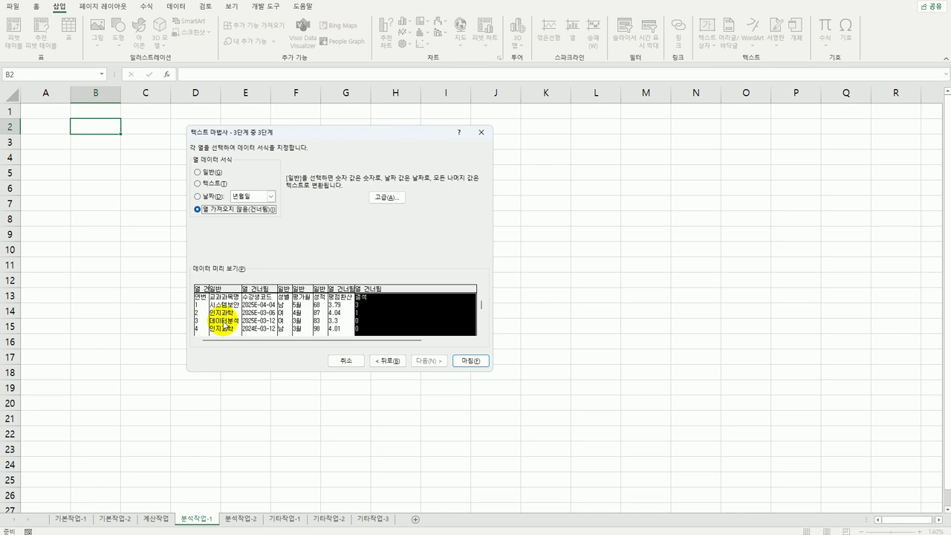
Step: Try to create the pivot table at B2 from the 성적관리 connection, importing only the 교과과목명, 성별, 평가월 and 성적 columns
left_click(225, 325)
left_click(284, 324)
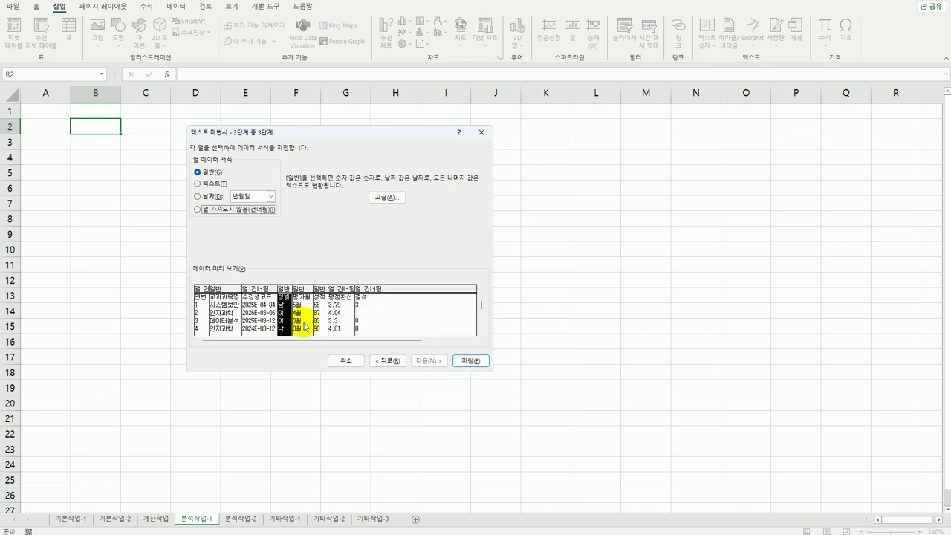
left_click(303, 325)
left_click(320, 324)
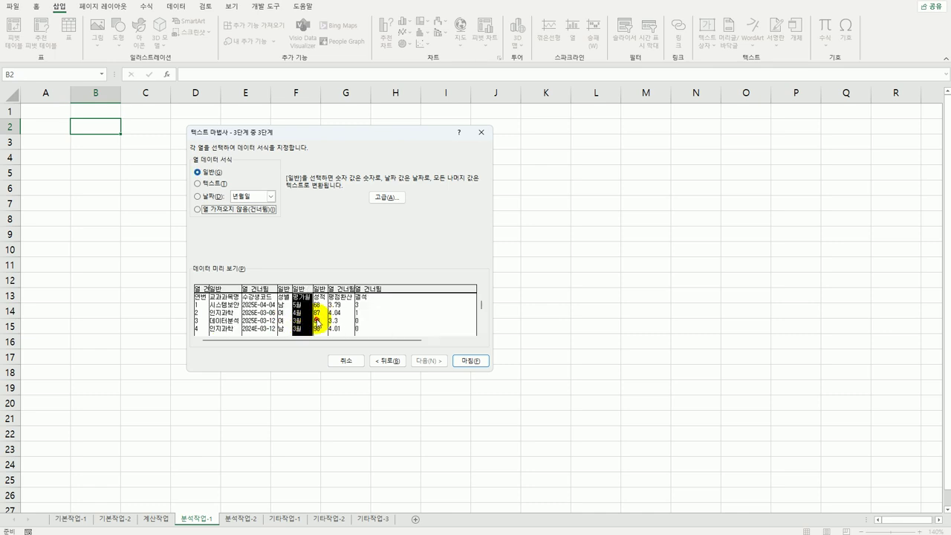
left_click(471, 361)
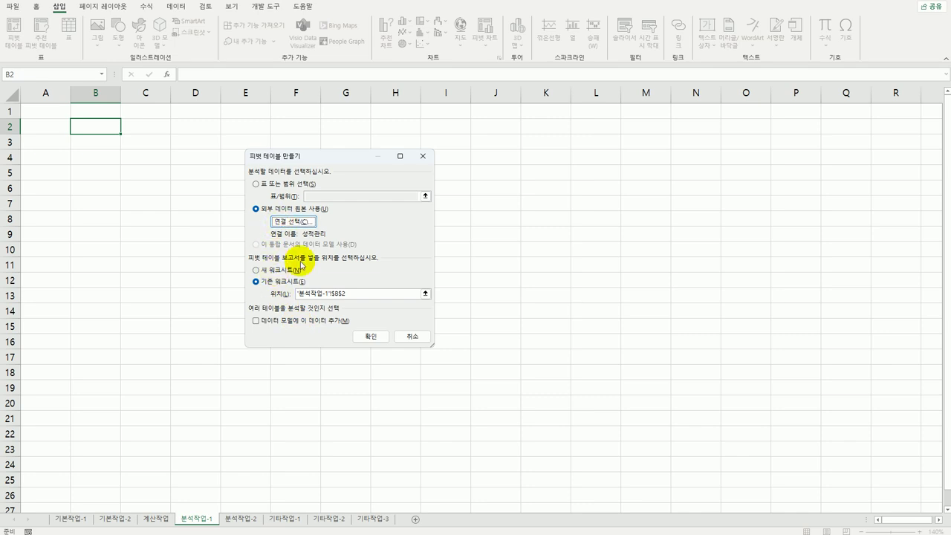
left_click(373, 337)
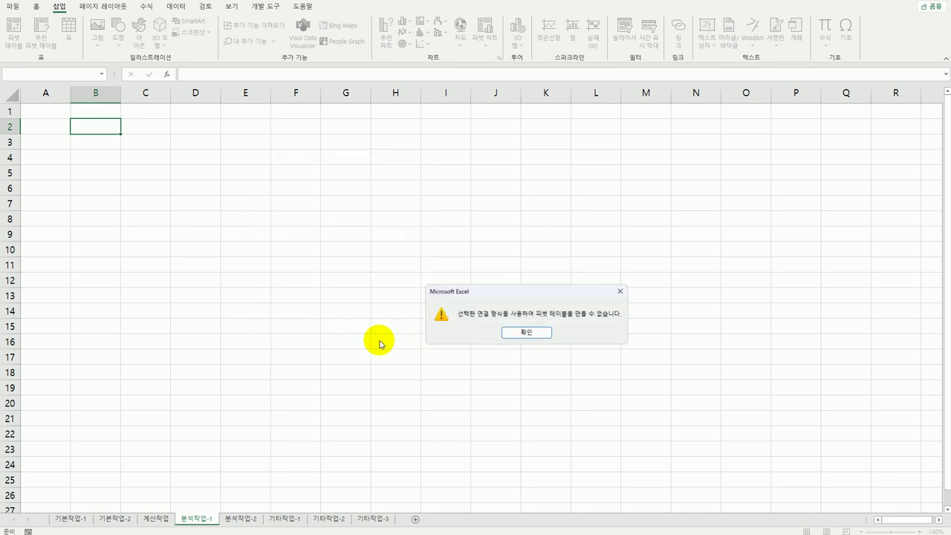
left_click(535, 334)
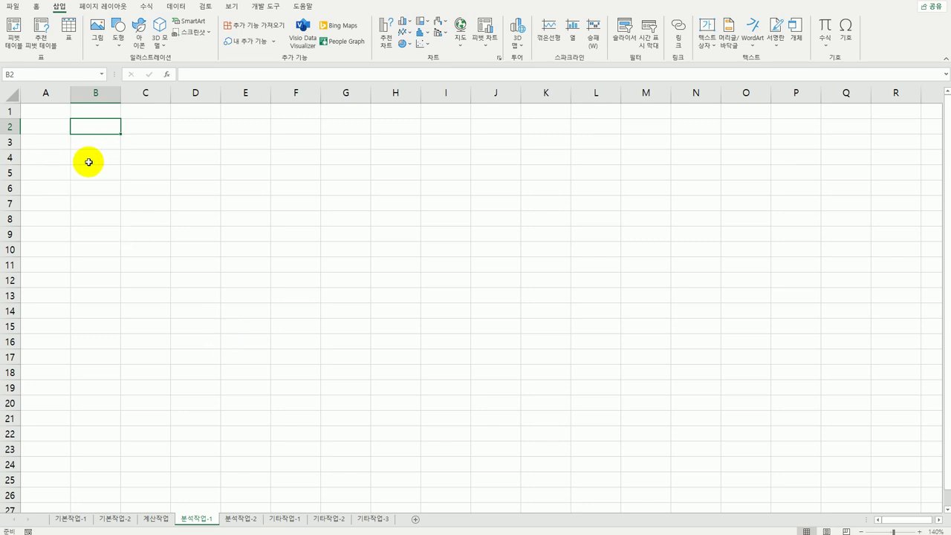
Step: Start a new pivot table at B2 that uses an external data source and adds the data to the data model
left_click(13, 30)
left_click(265, 209)
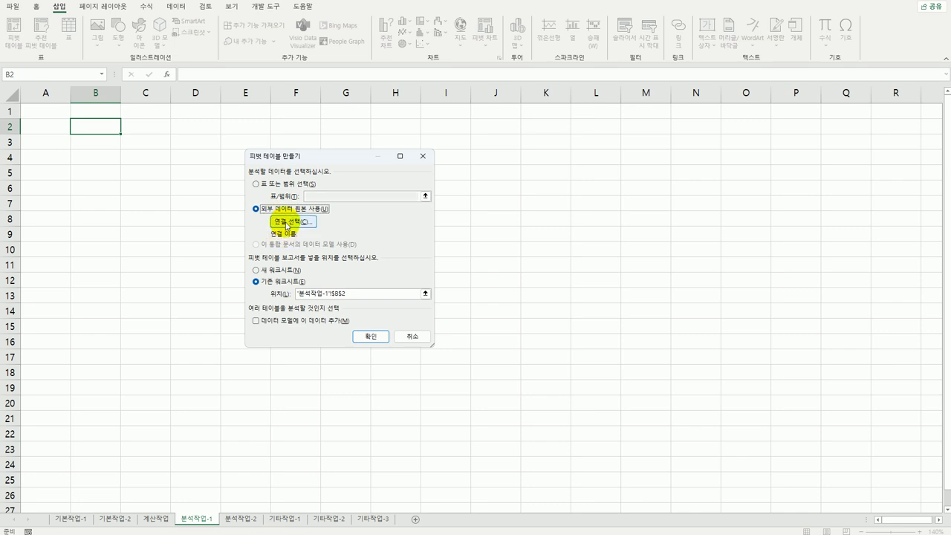
left_click(285, 324)
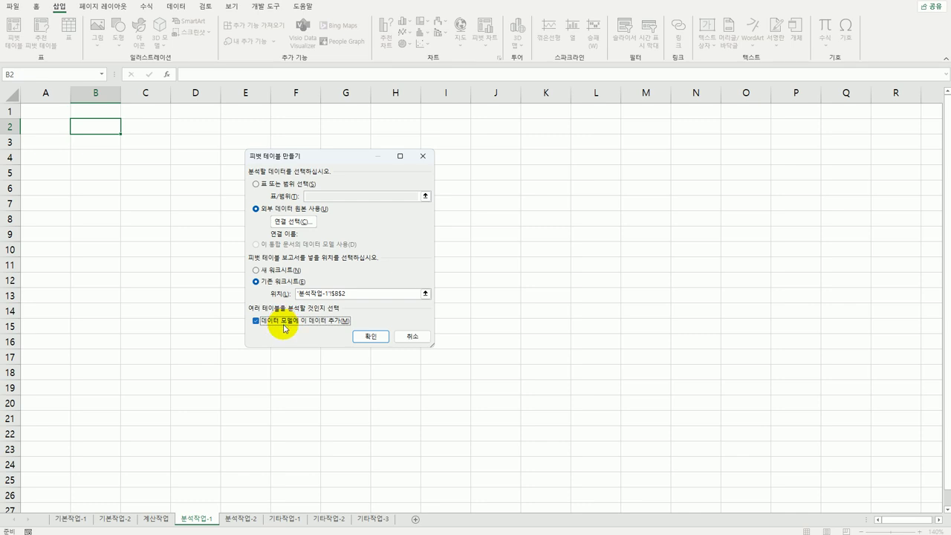
Step: Choose the 성적관리 file from C:\컴활1급\3권_문제집\스프레드시트 상시시험문제 as the pivot table's data source
left_click(296, 221)
left_click(250, 359)
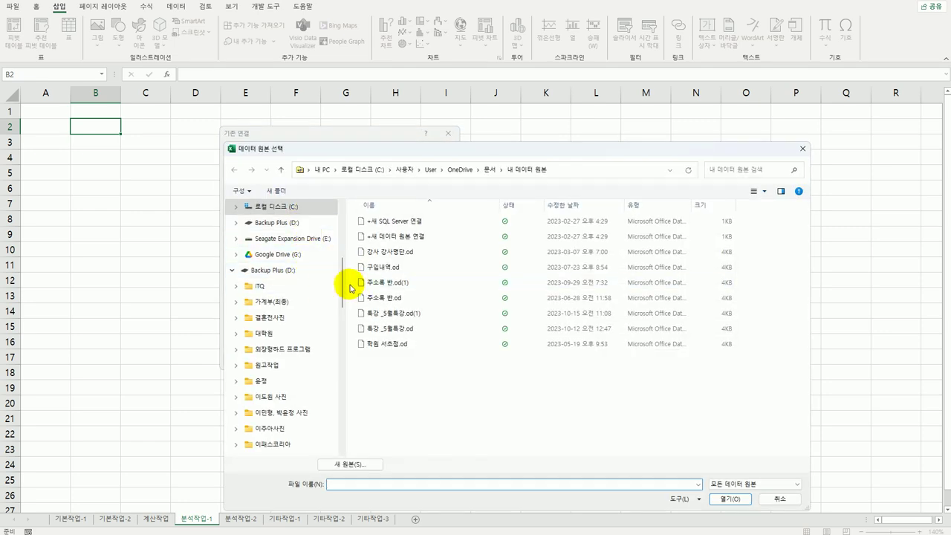
left_click(293, 206)
double_click(608, 313)
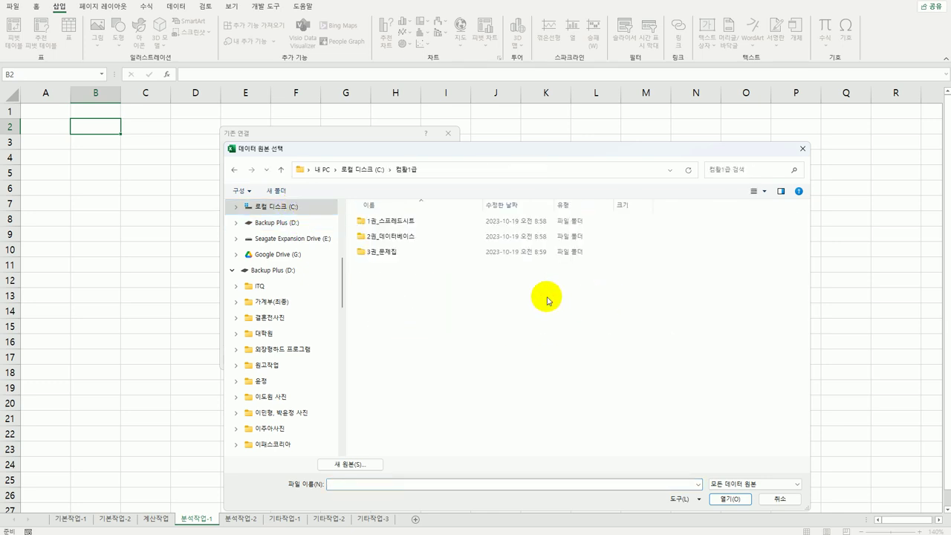
double_click(425, 251)
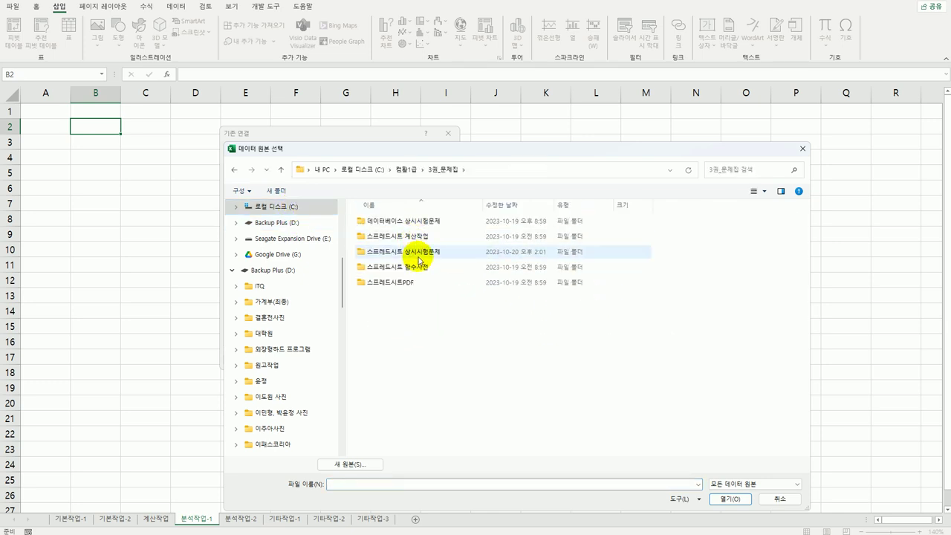
double_click(417, 251)
scroll(414, 327, "down", 5)
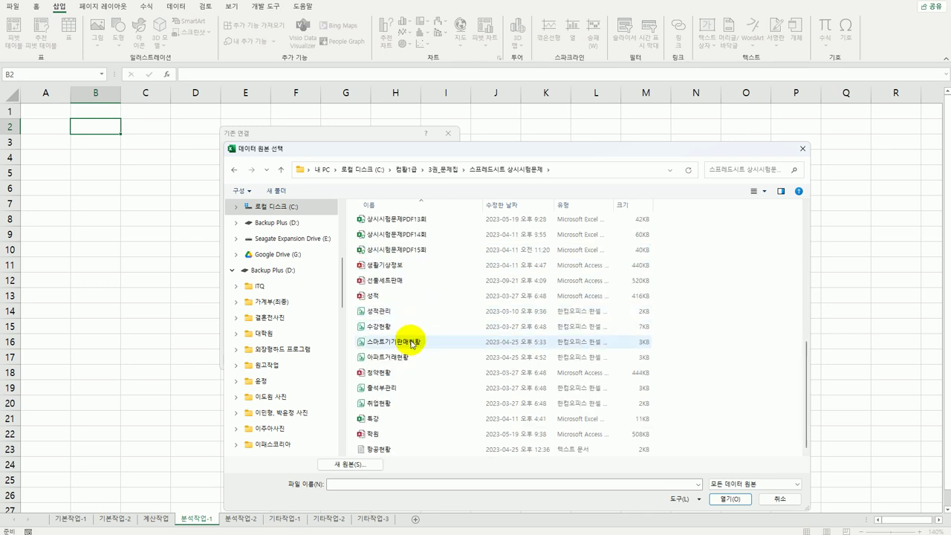
mouse_move(401, 330)
left_mouse_down()
mouse_move(441, 314)
mouse_move(403, 312)
left_mouse_up()
left_click(404, 312)
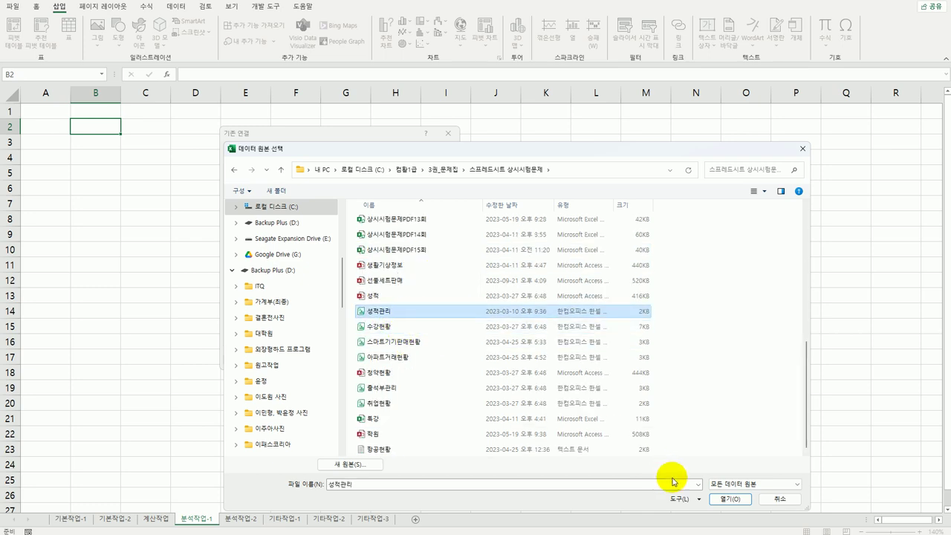
left_click(722, 500)
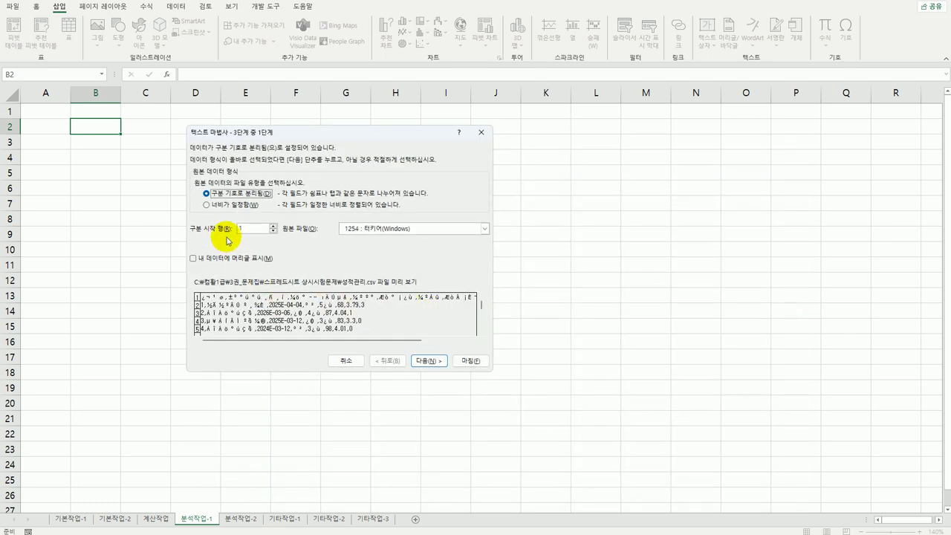
Step: Mark the text data as having headers and set the file origin to 20949 : 한국어(완성)
left_click(233, 260)
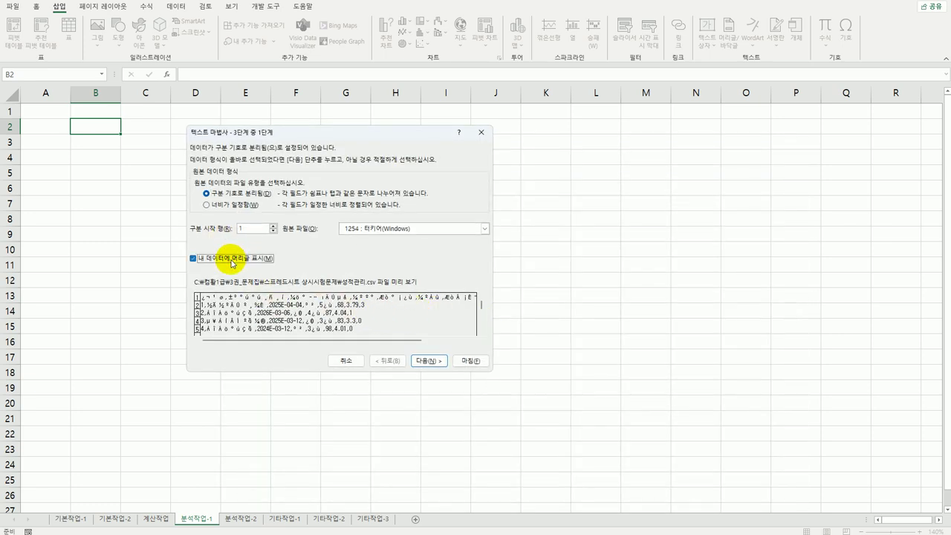
left_click(375, 229)
scroll(446, 255, "up", 2)
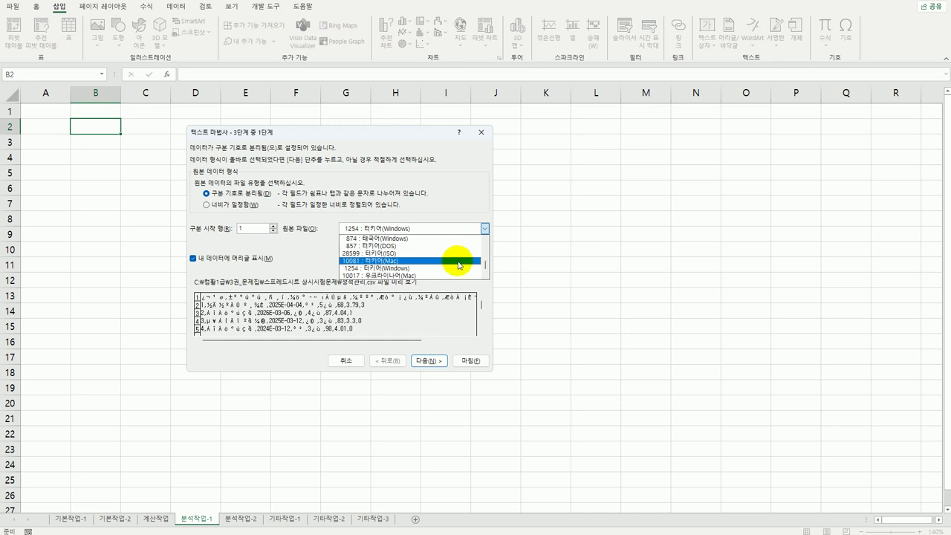
scroll(471, 262, "up", 3)
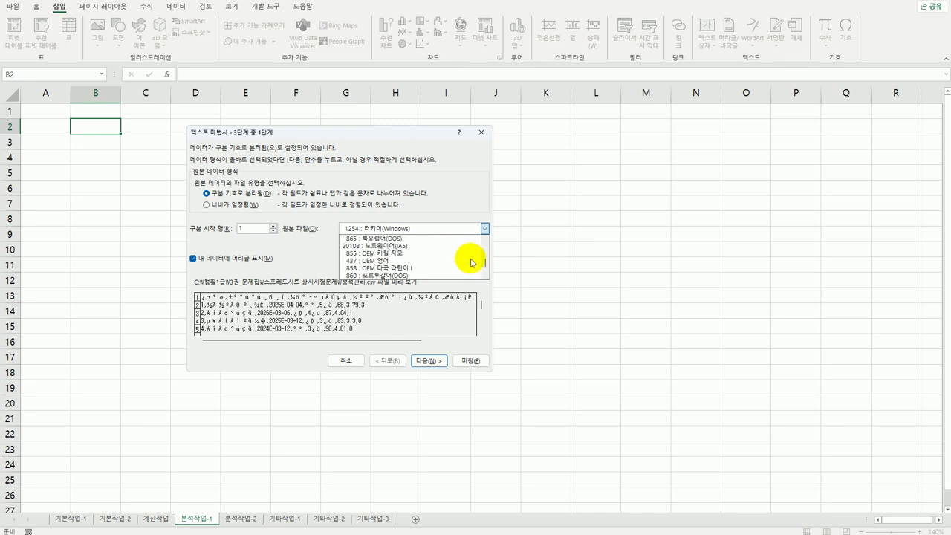
left_click(442, 262)
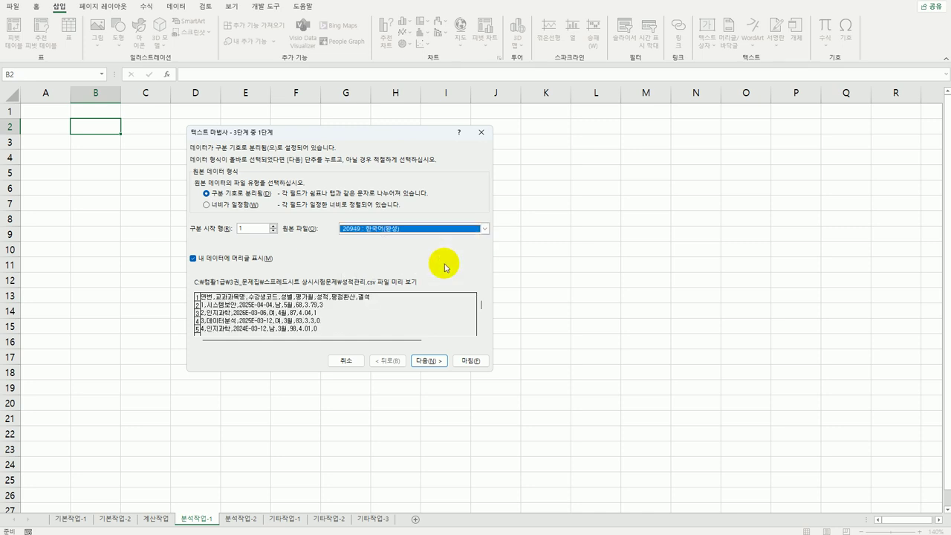
left_click(432, 363)
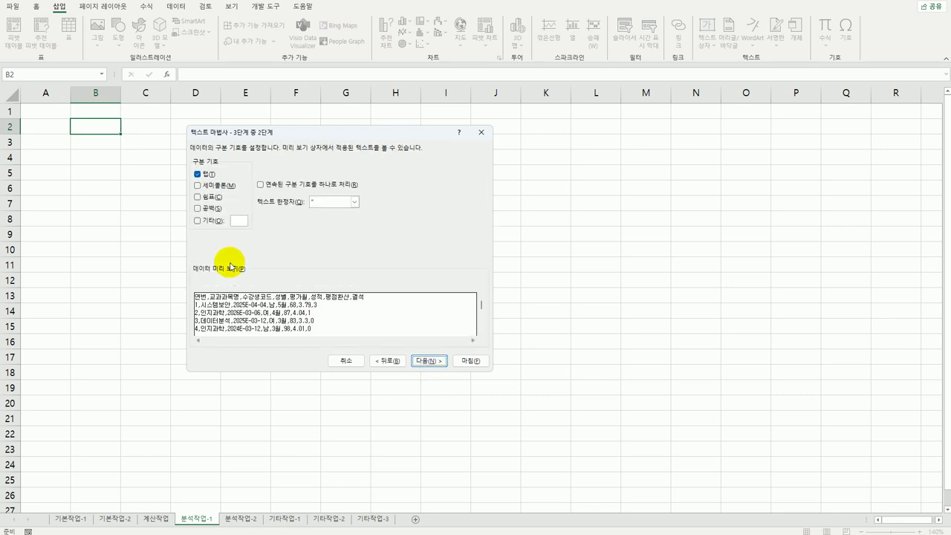
Step: Split the imported text by comma instead of tab
left_click(197, 174)
left_click(198, 197)
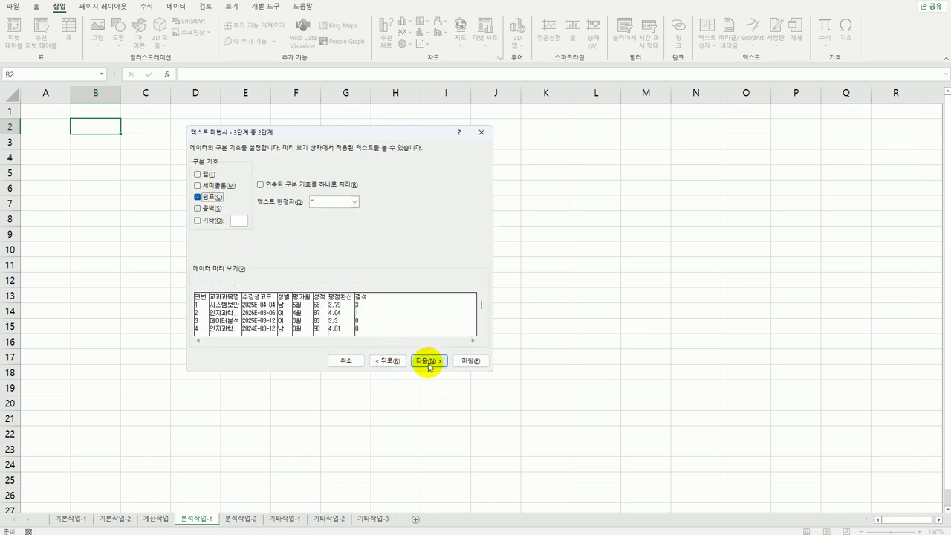
left_click(430, 362)
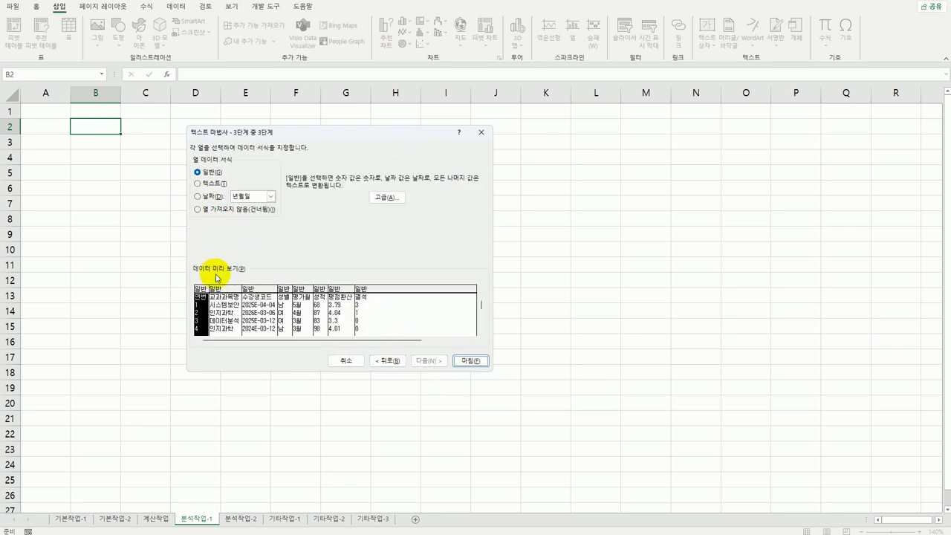
Step: Exclude the 연번, 수강생코드, 평점환산 and 결석 columns from the import and create the pivot table
left_click(213, 209)
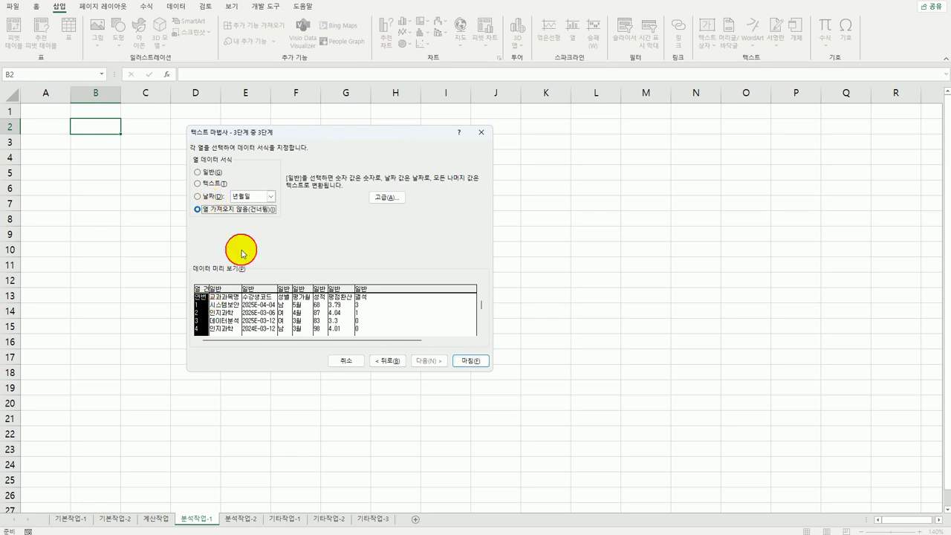
left_click(262, 300)
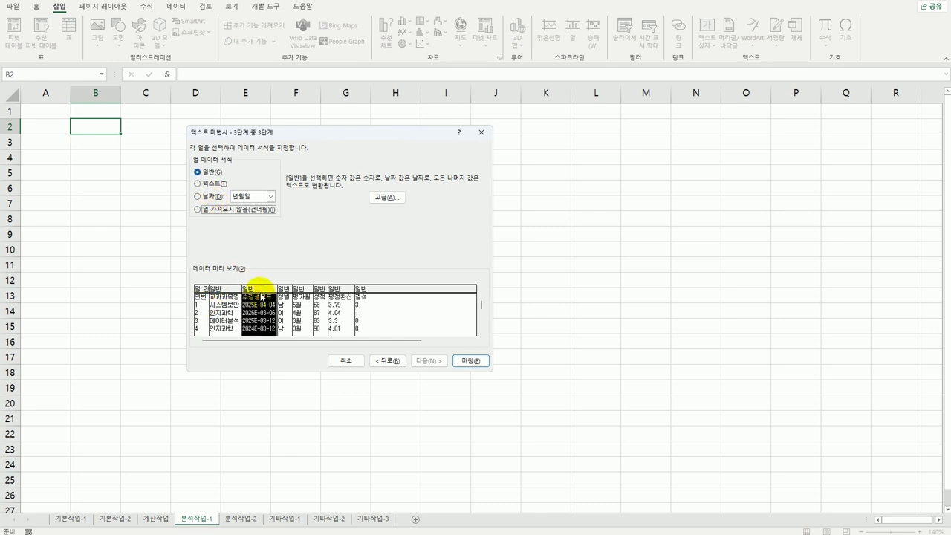
left_click(256, 210)
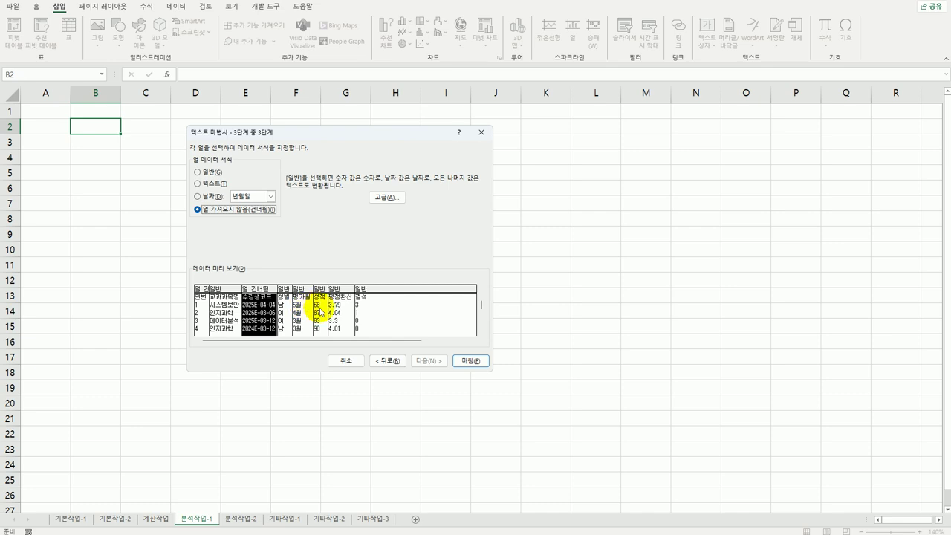
left_click(342, 310)
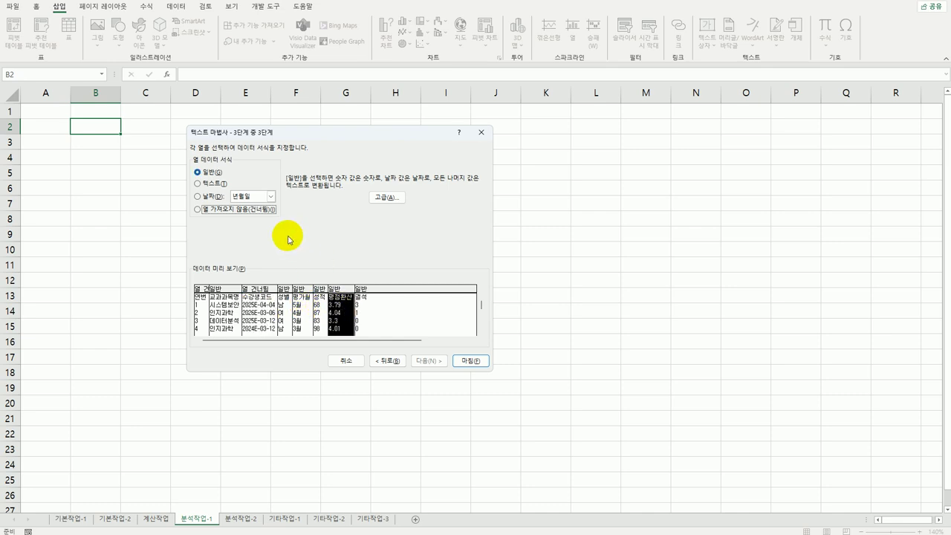
left_click(249, 210)
left_click(363, 312)
left_click(223, 209)
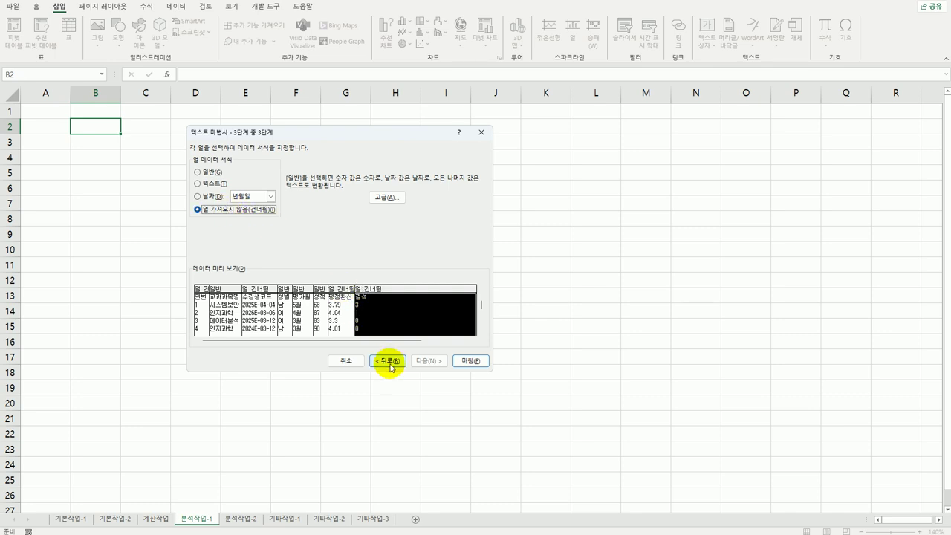
left_click(471, 362)
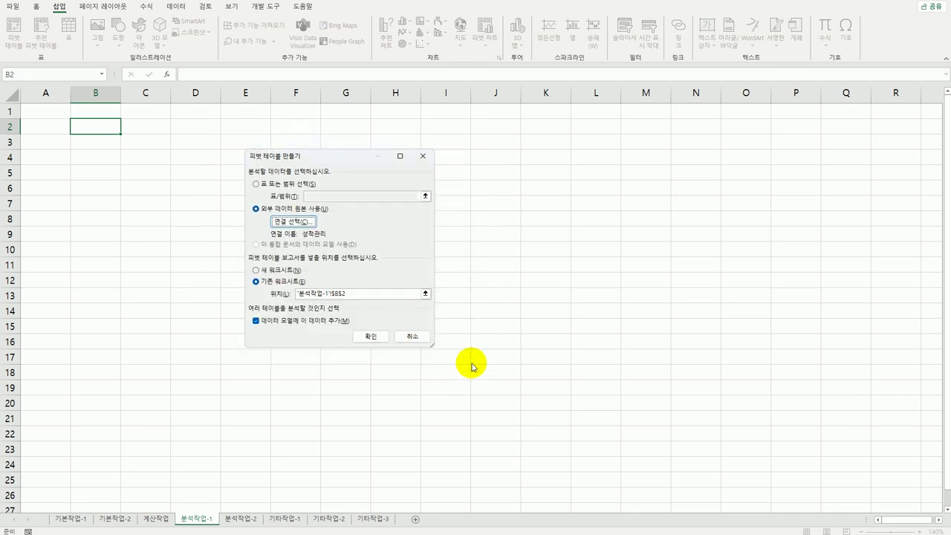
left_click(372, 336)
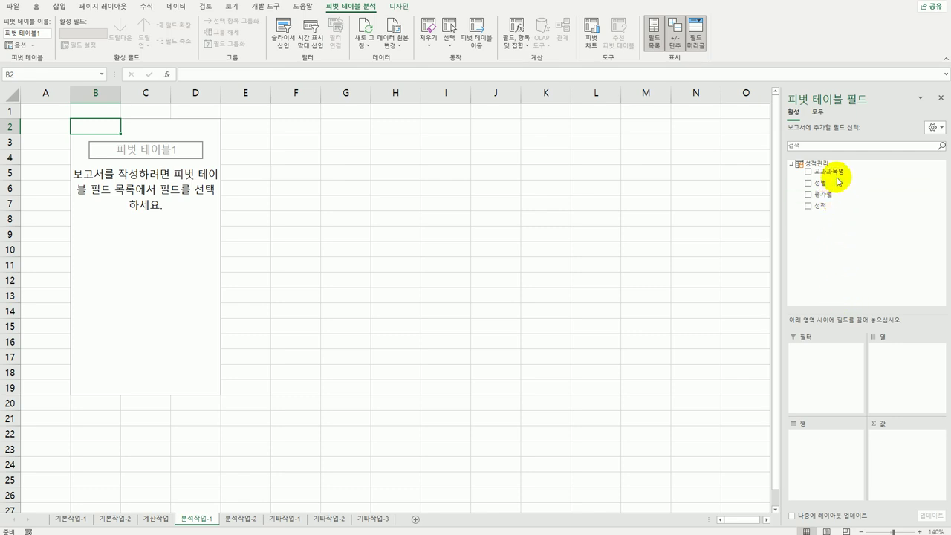
Step: Lay out the pivot table with 교과과목명 and 평가월 as rows, 성별 as columns and 성적 as values
left_click_drag(837, 171, 819, 451)
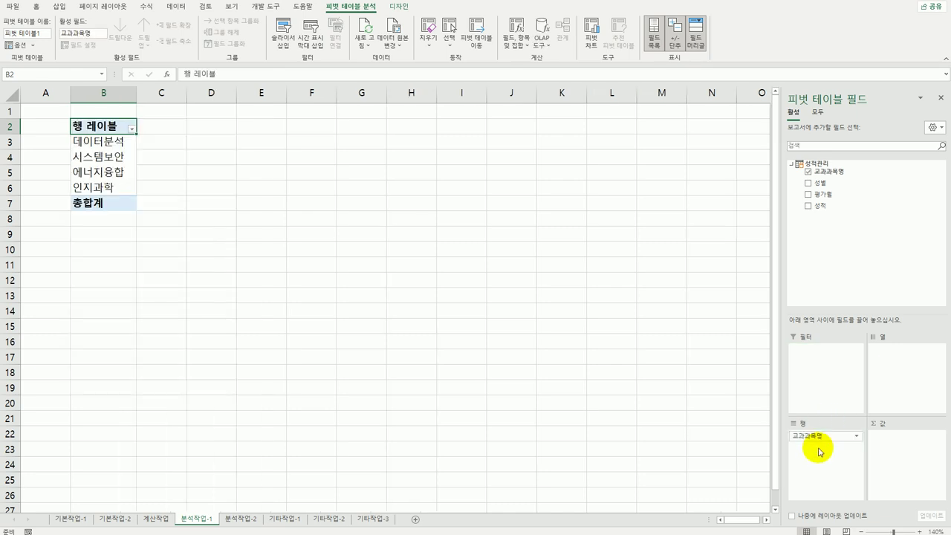
left_click_drag(852, 187, 895, 369)
left_click_drag(825, 195, 821, 438)
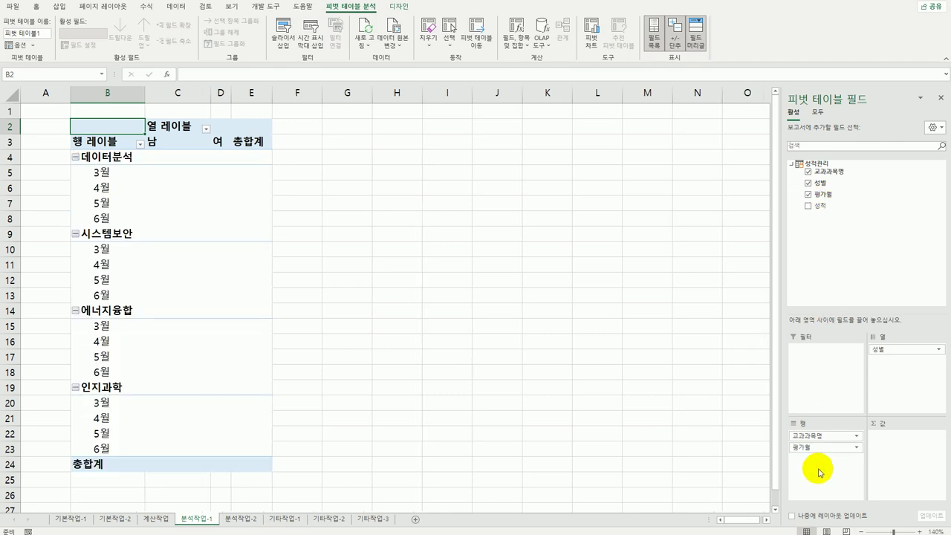
left_click_drag(820, 206, 902, 480)
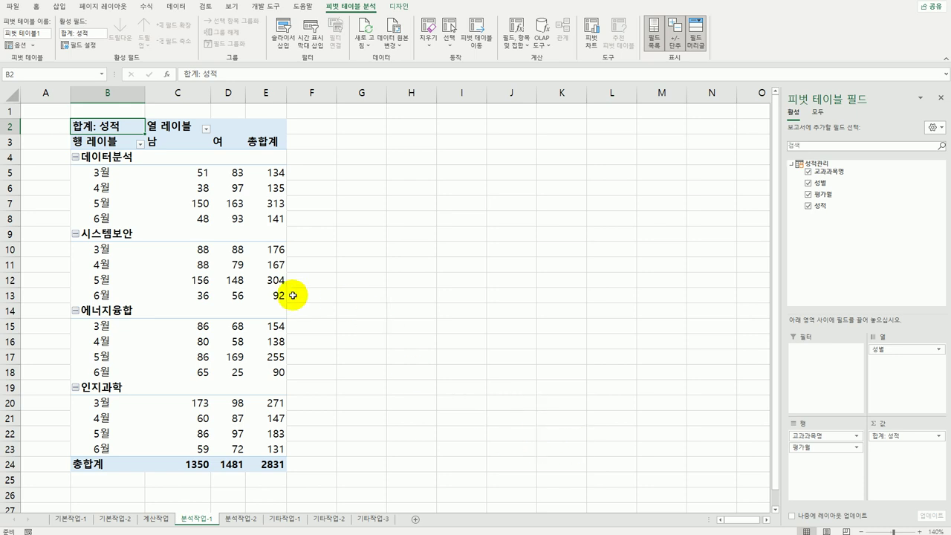
Step: Change the pivot table's report layout to outline form
left_click(398, 7)
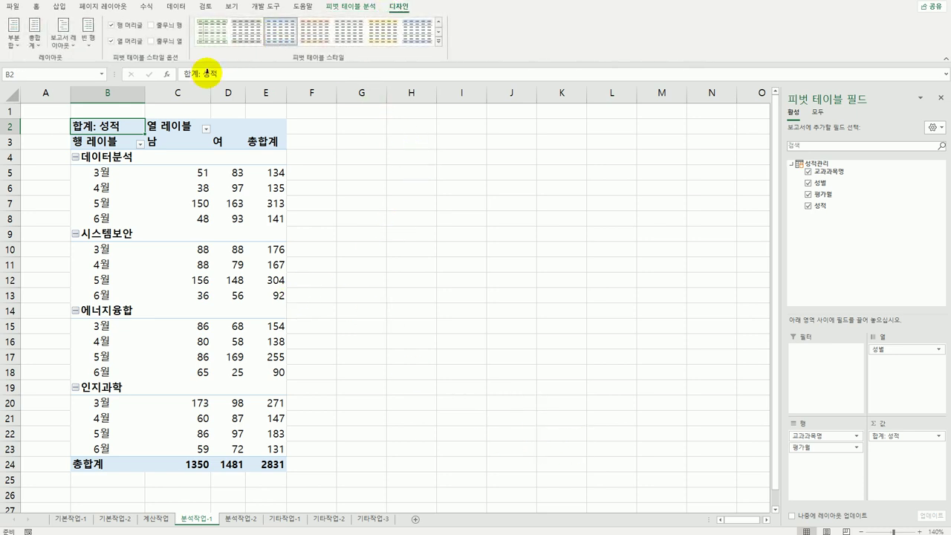
left_click(64, 37)
left_click(78, 90)
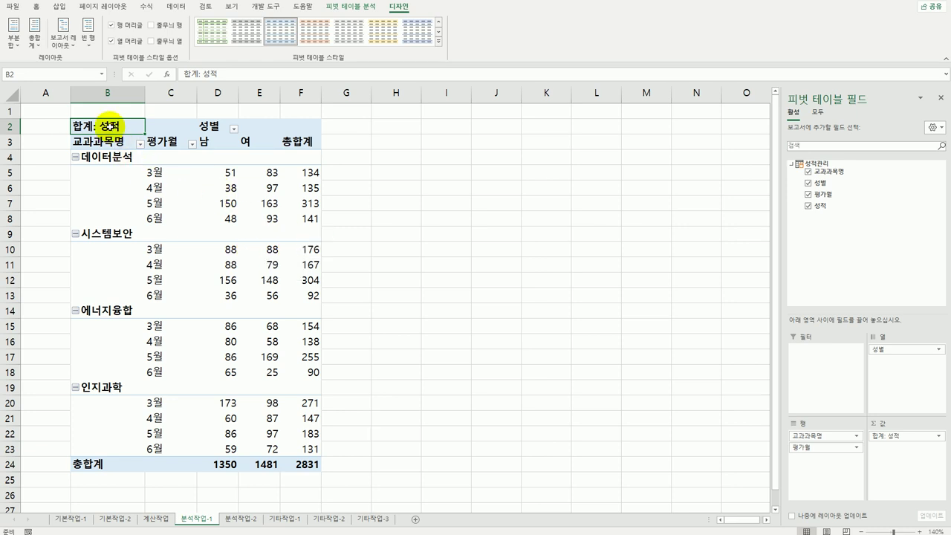
Step: Show the 성적 values in the pivot table as a percentage of the grand total (총합계 비율)
right_click(110, 126)
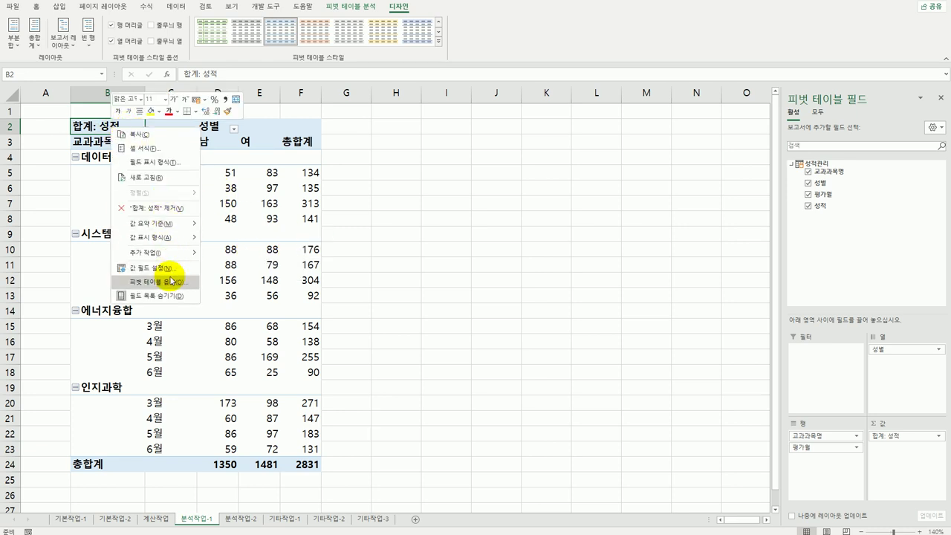
left_click(172, 273)
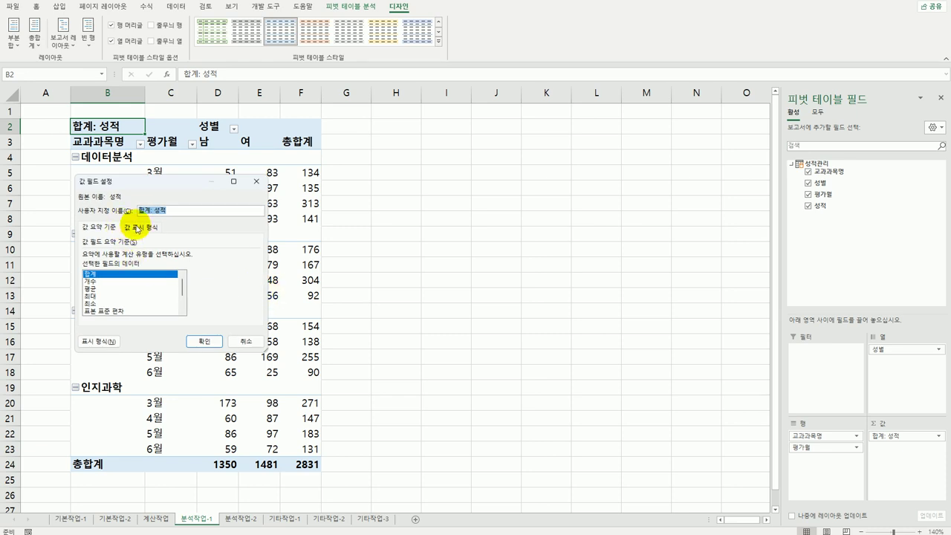
left_click(139, 229)
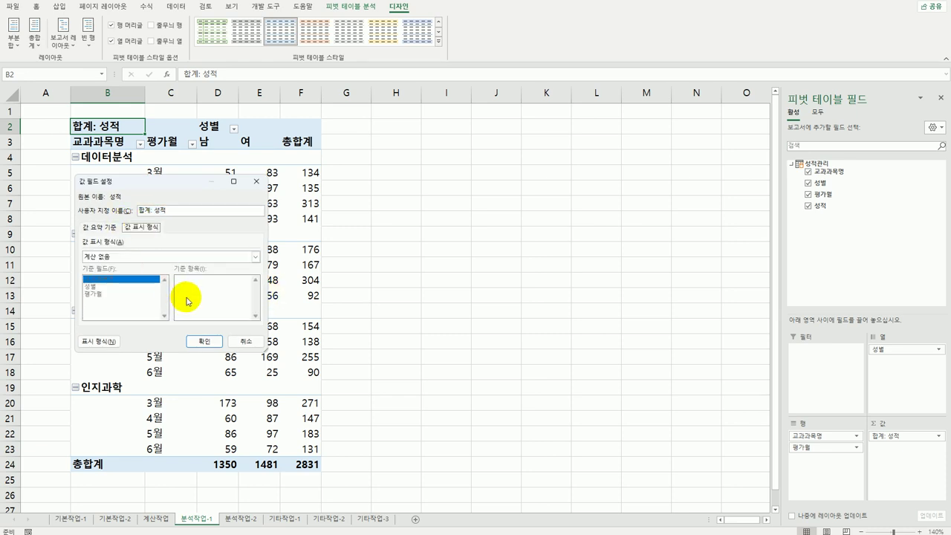
left_click(217, 255)
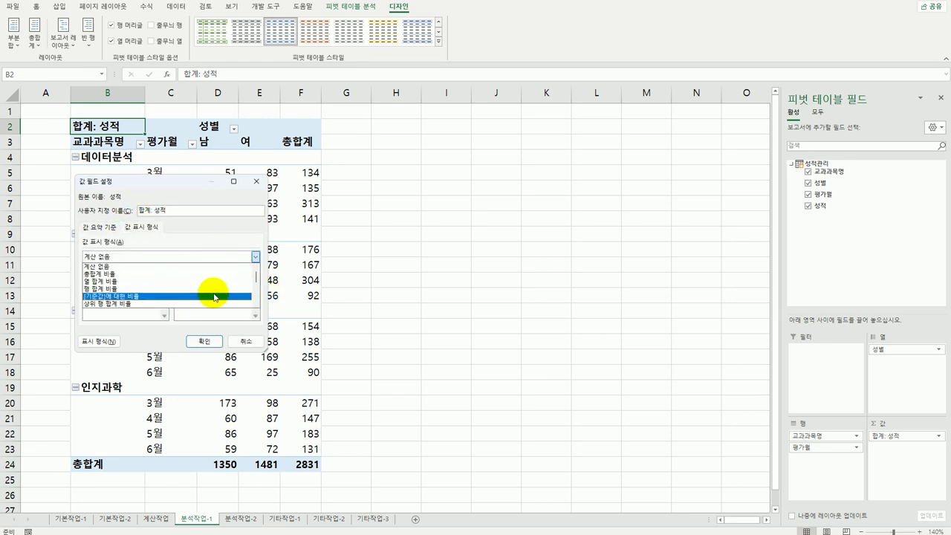
left_click(211, 274)
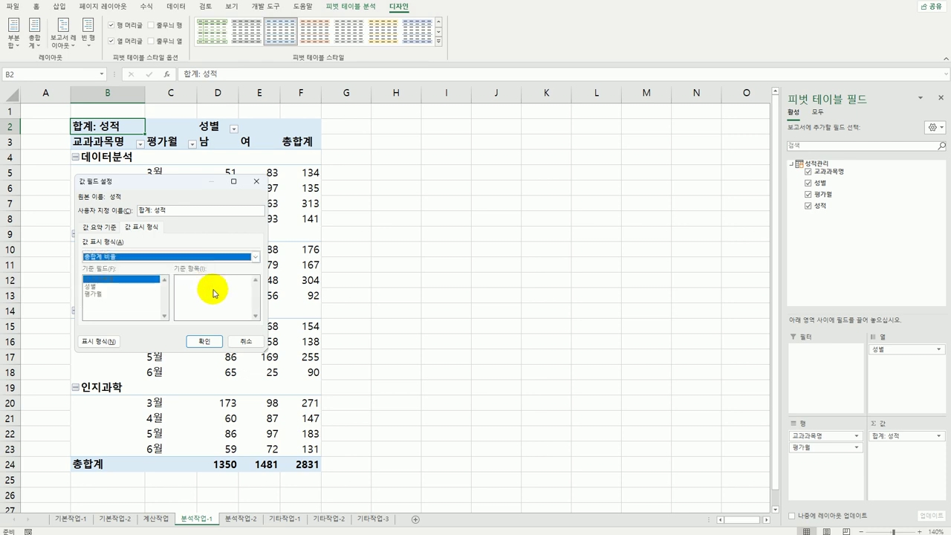
left_click(209, 345)
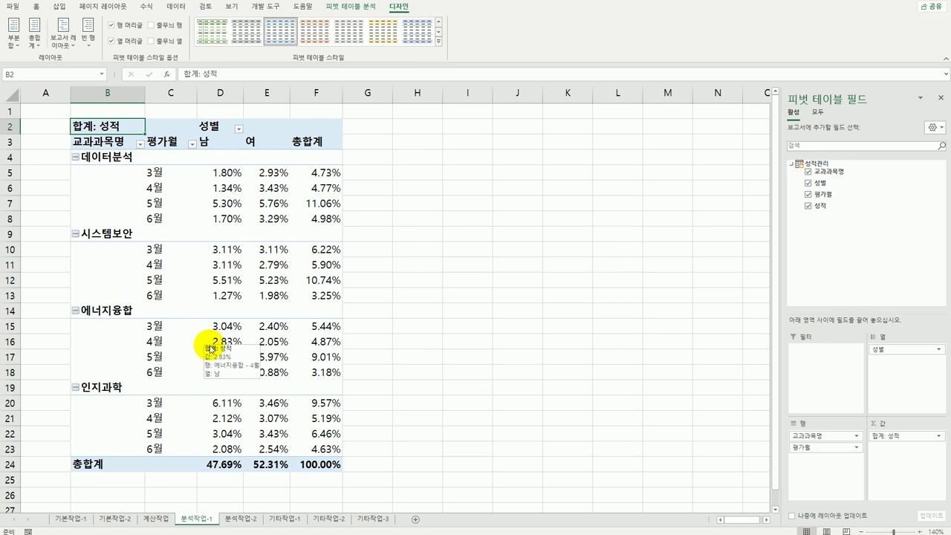
Step: Hide the pivot table's expand/collapse buttons and show all subtotals at the top of each group
left_click(339, 13)
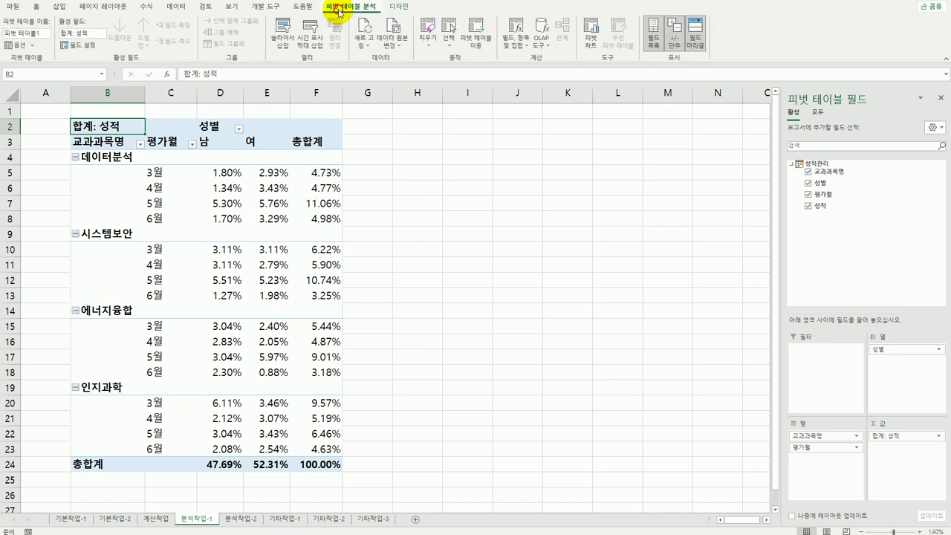
left_click(674, 38)
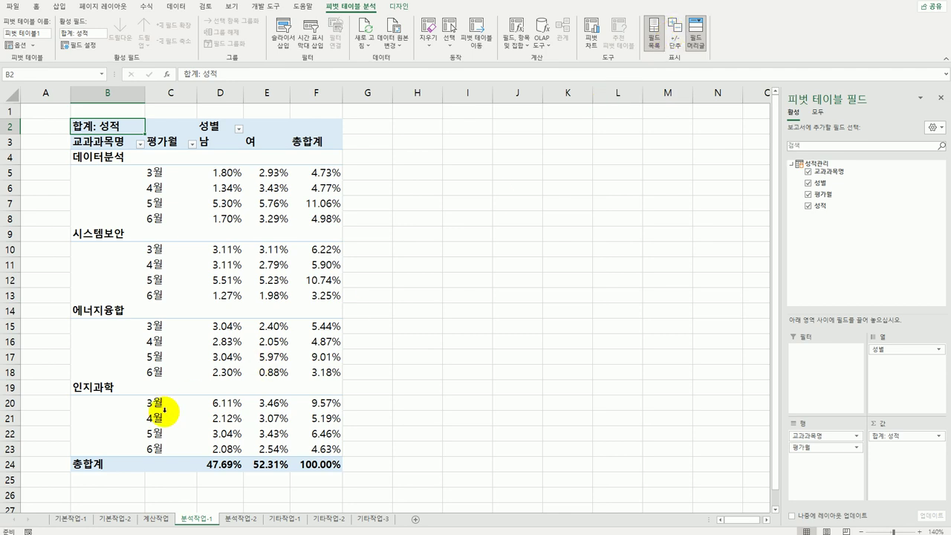
left_click(393, 7)
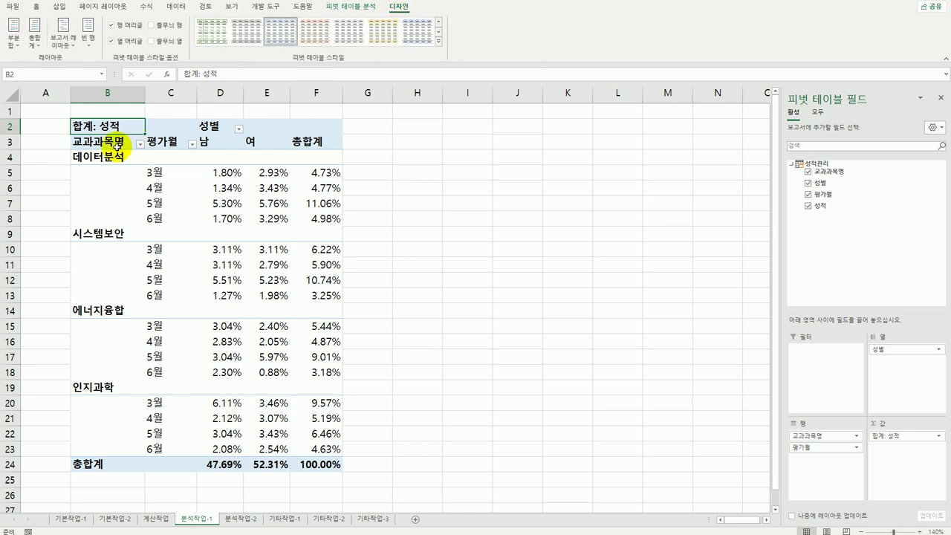
left_click(14, 36)
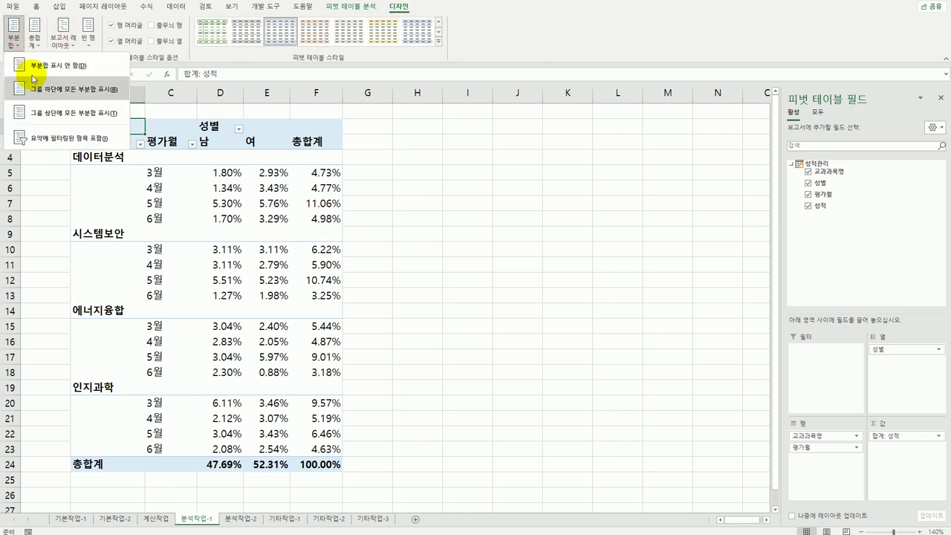
left_click(49, 112)
left_click(225, 158)
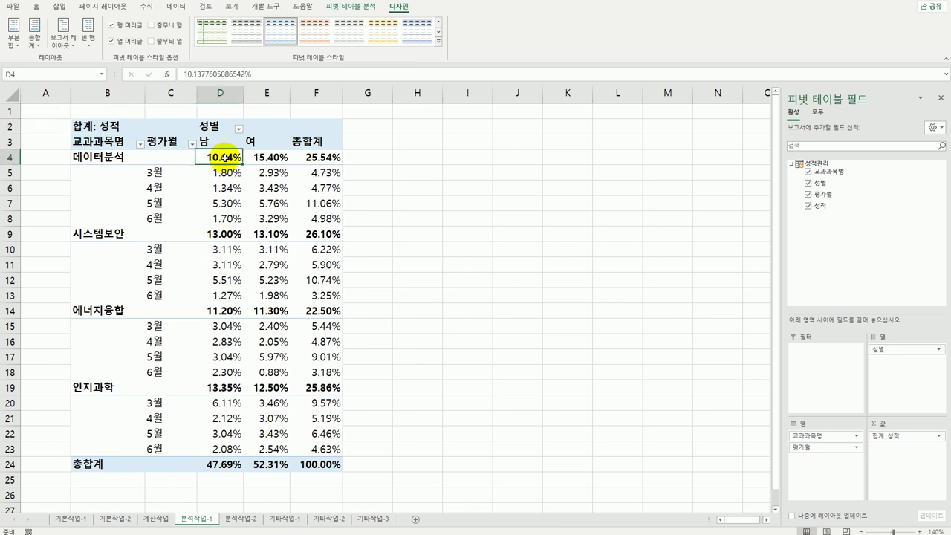
left_click(269, 158)
left_click(314, 156)
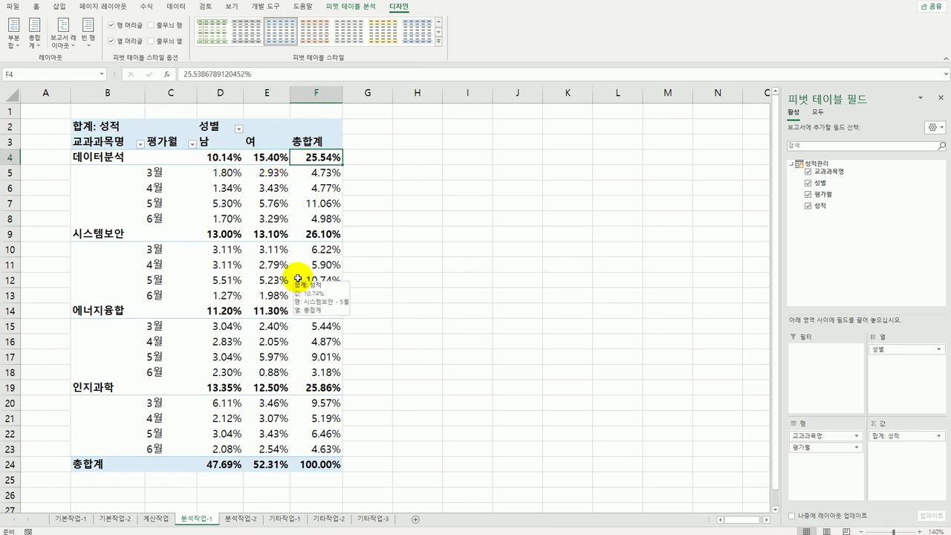
left_click(425, 452)
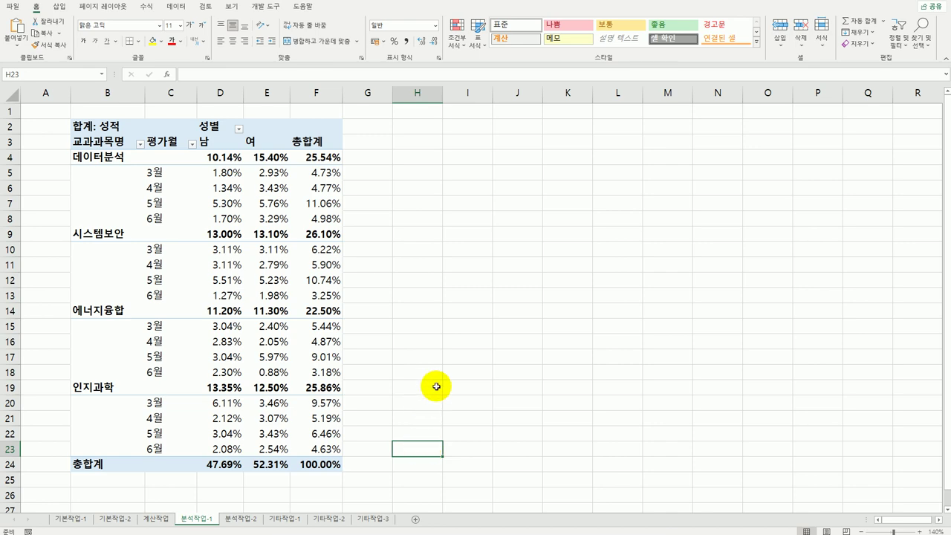
Step: On the 분석작업-2 sheet, restrict the genre cells B3:B26 with data validation to the list 클래식, 가요, POP, OST
left_click(229, 520)
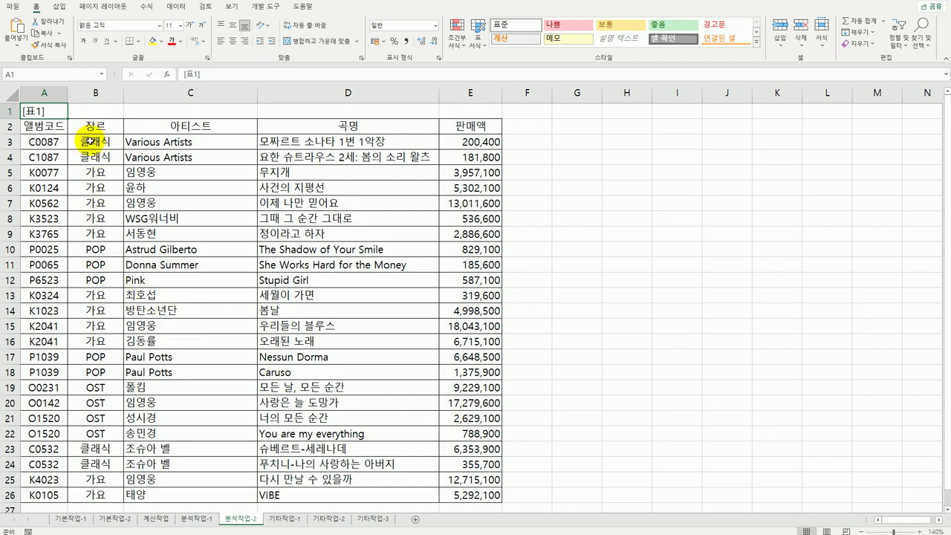
left_click_drag(91, 296, 88, 498)
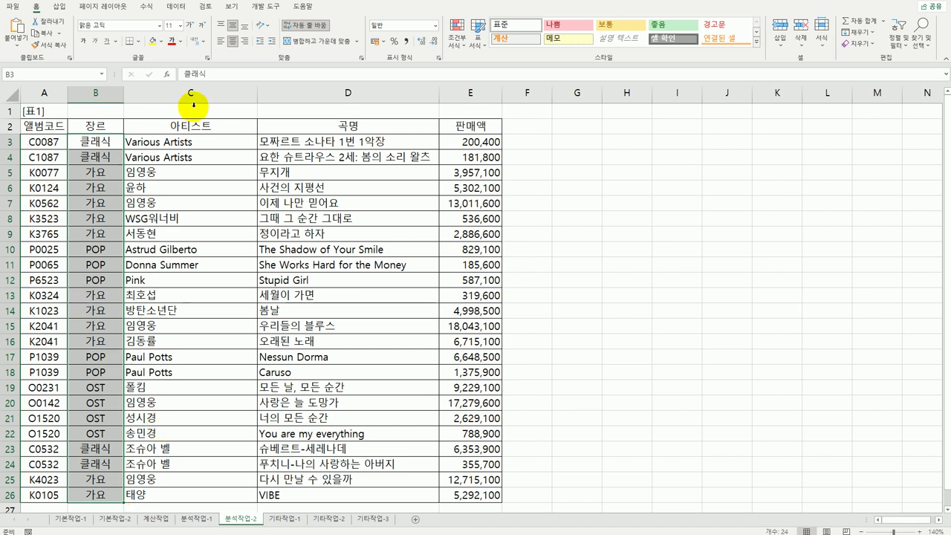
left_click(177, 7)
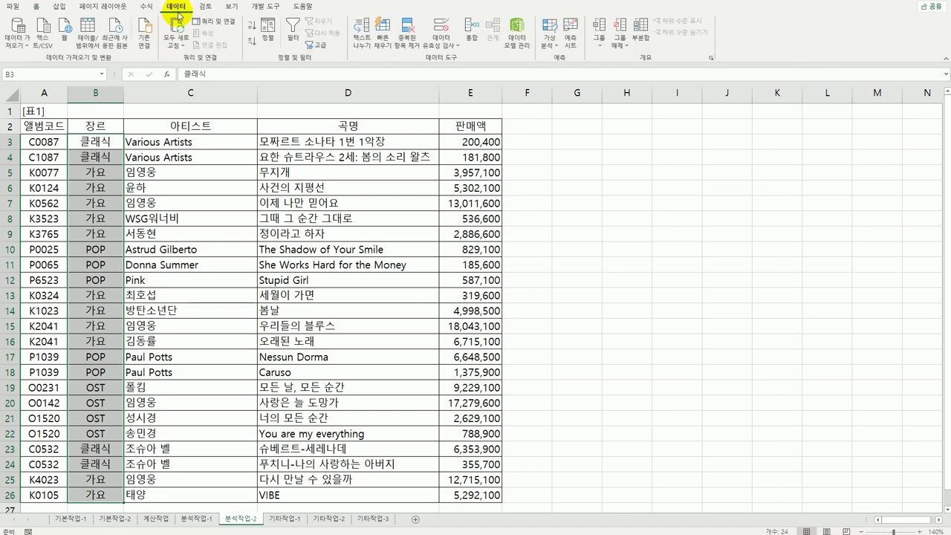
left_click(441, 29)
left_click(278, 221)
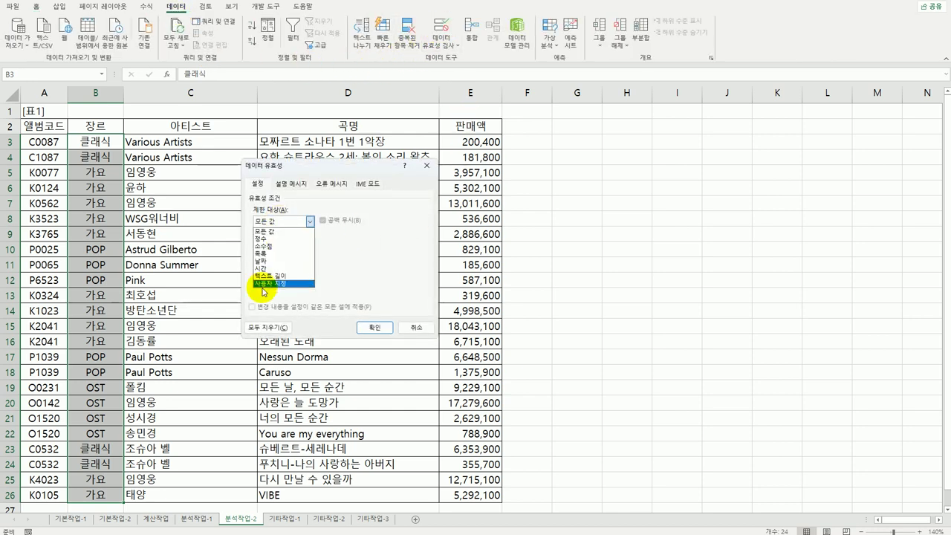
left_click(260, 253)
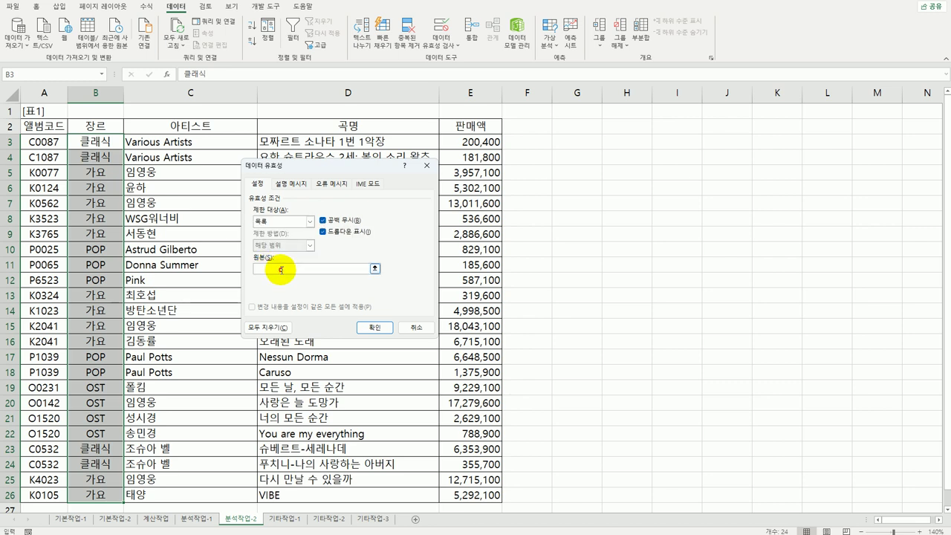
left_click(284, 269)
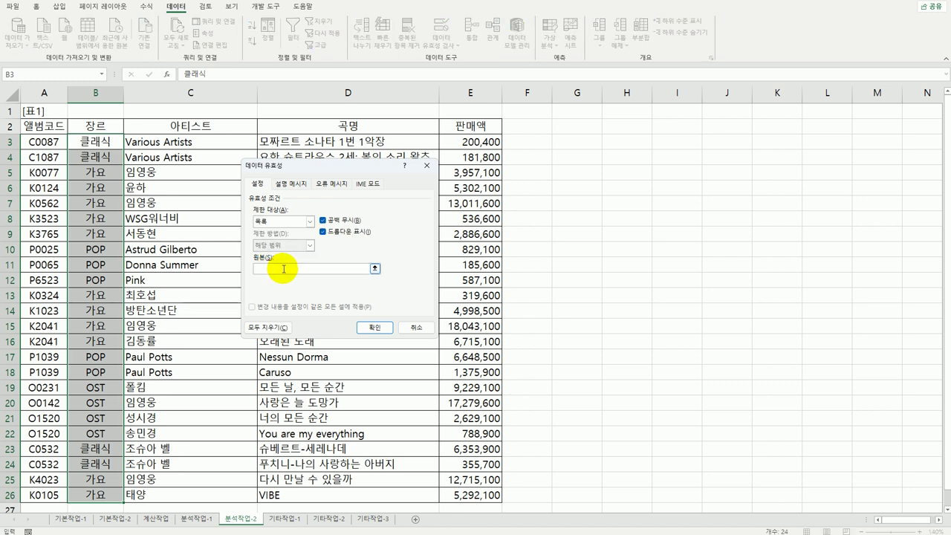
type("클래식, 가요, POP, OST")
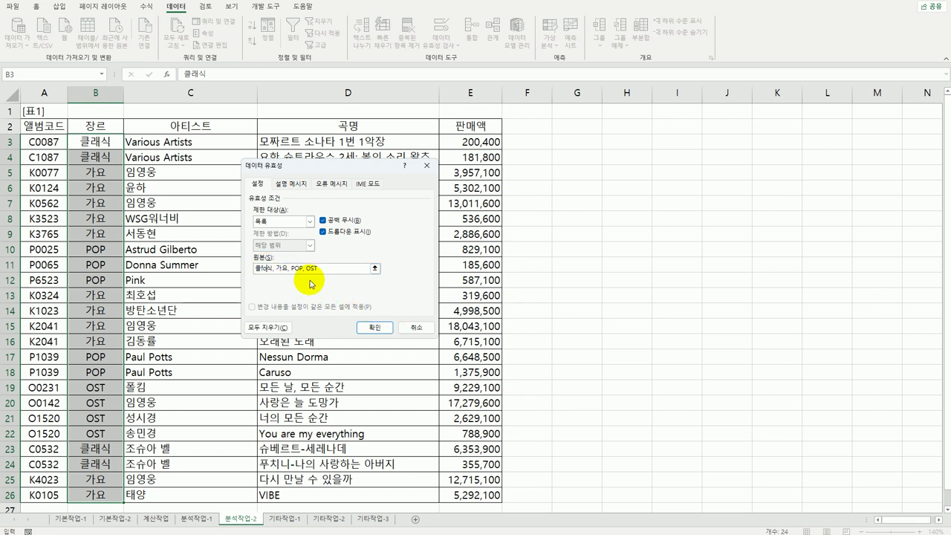
key("shift+Right")
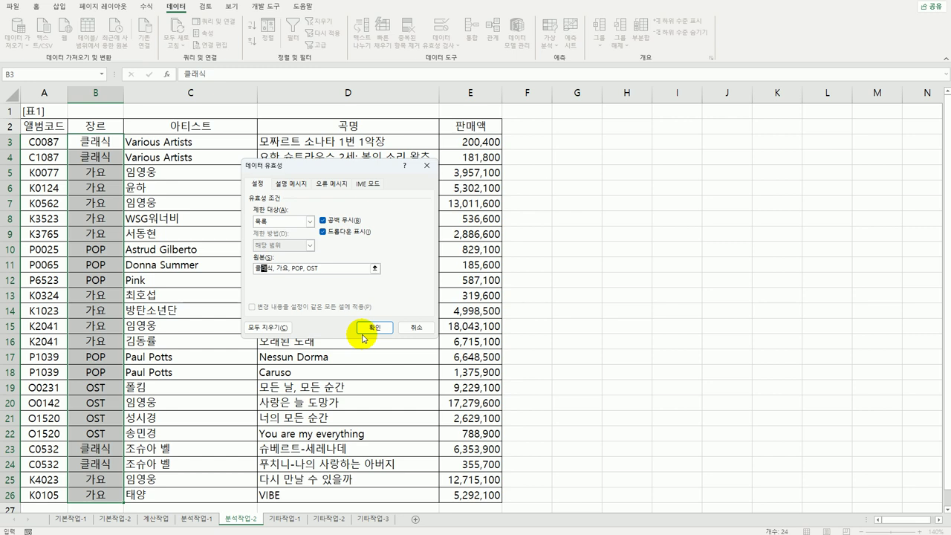
Step: Give the validation an error alert titled 입력오류 with the message "장르는 클래식, 가요, POP, OST 만 입력하세요." and apply it
left_click(342, 185)
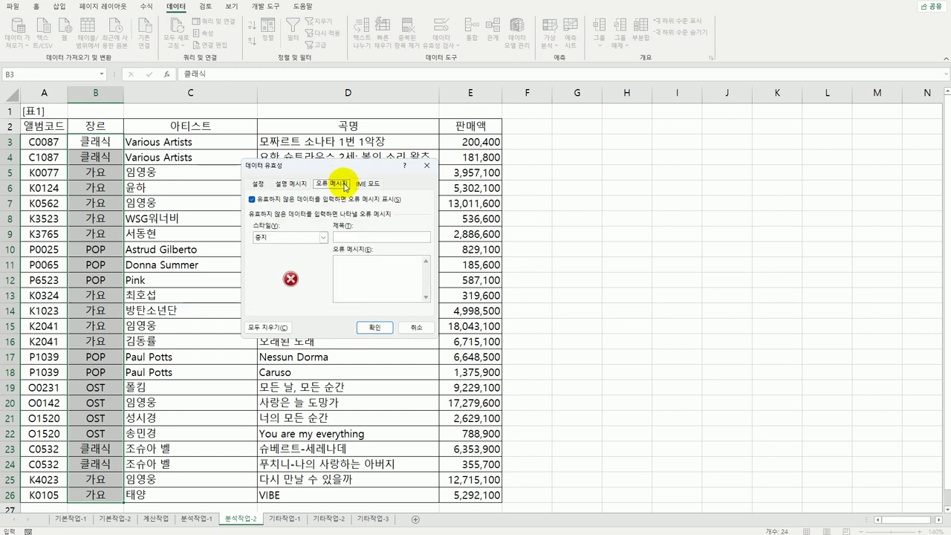
left_click(385, 238)
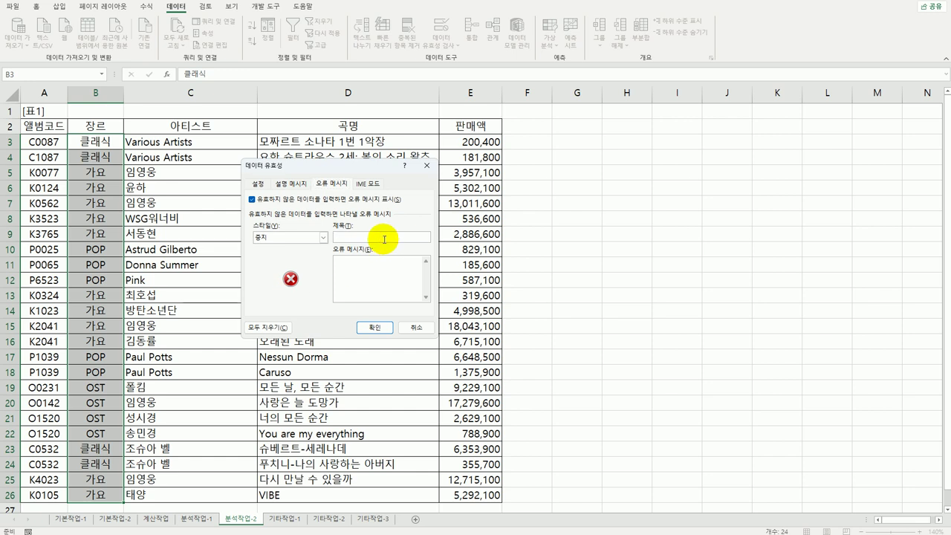
type("입력오류")
type("장르")
type("는 클래식, ")
type("가요,")
type(" POP")
type(", OST 만 입력")
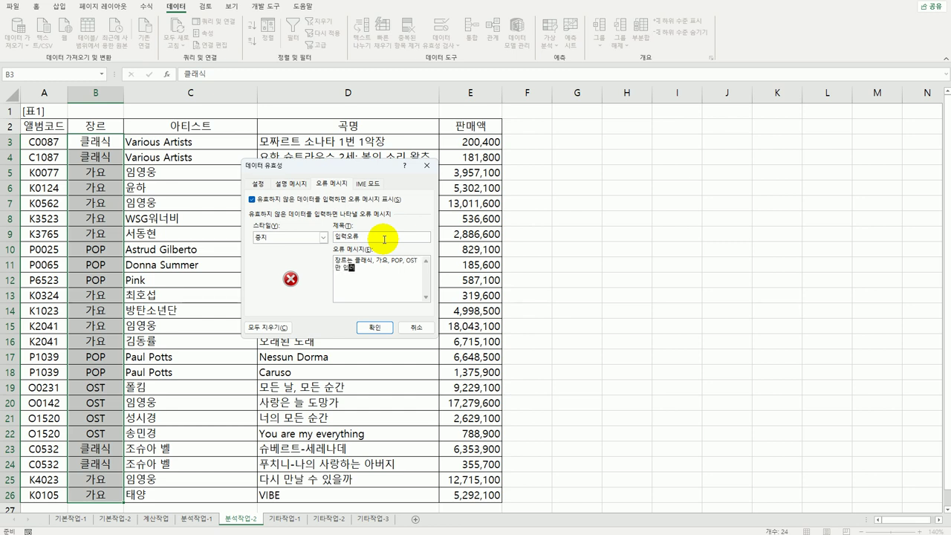
type("하세요.")
left_click(375, 327)
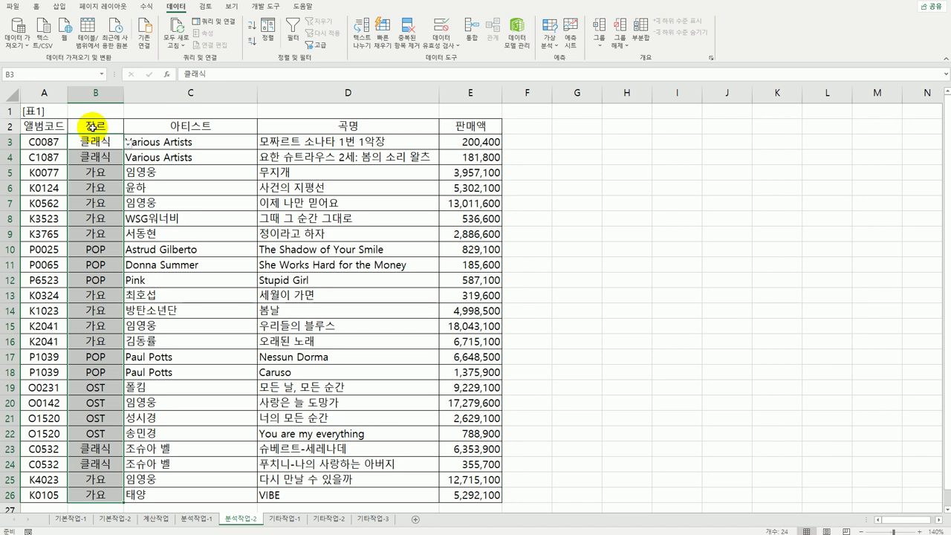
Step: Sort the album table by the 장르 column in ascending order
left_click(95, 127)
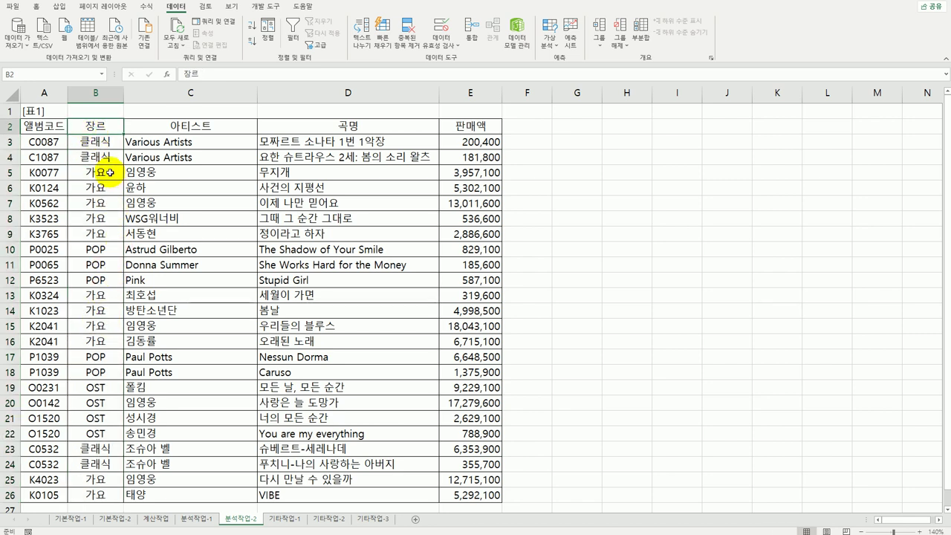
left_click(95, 278)
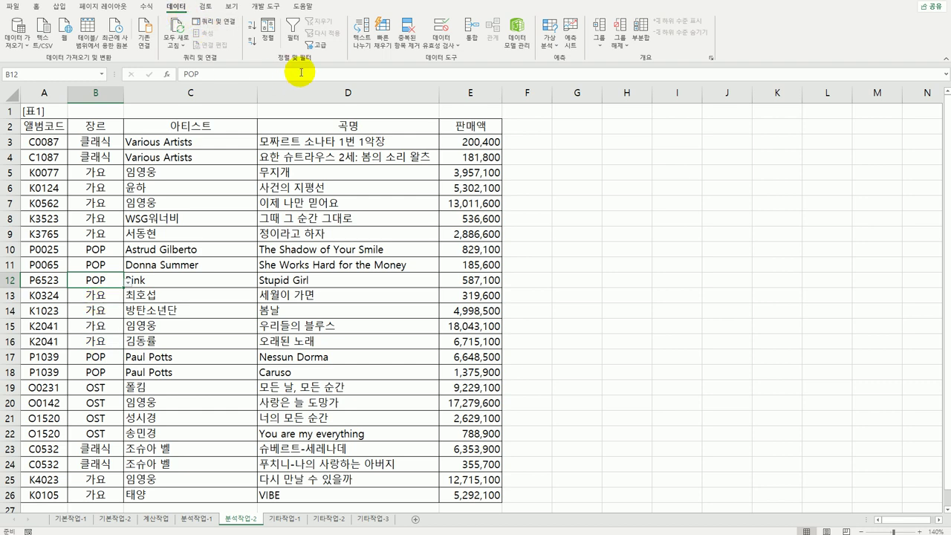
left_click(251, 26)
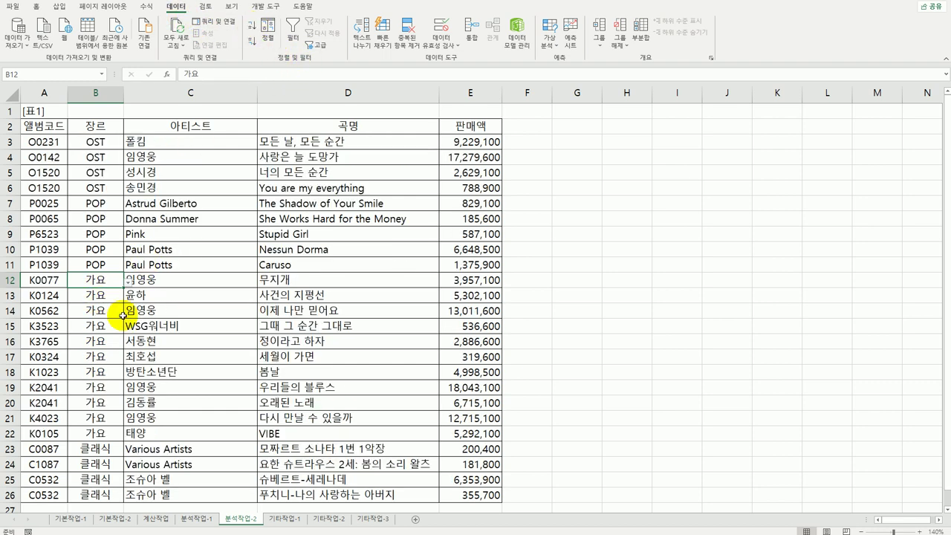
Step: Add subtotals to the album table, grouped by 장르, with the sum (합계) of 판매액
left_click(640, 38)
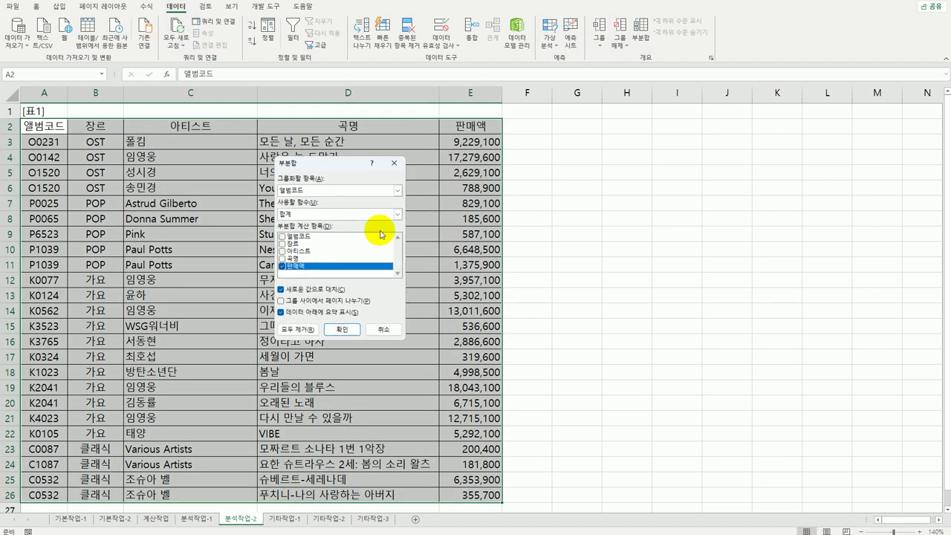
left_click(327, 194)
left_click(324, 213)
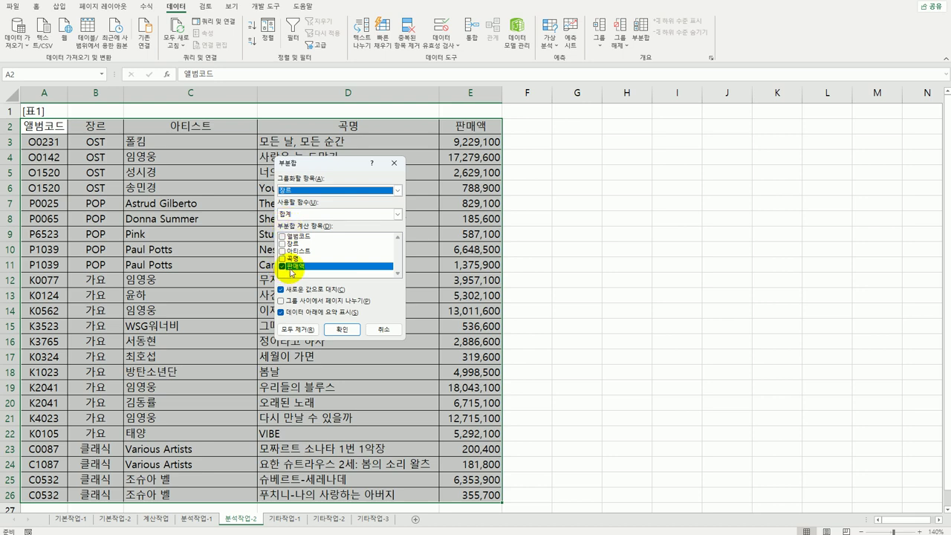
left_click(342, 329)
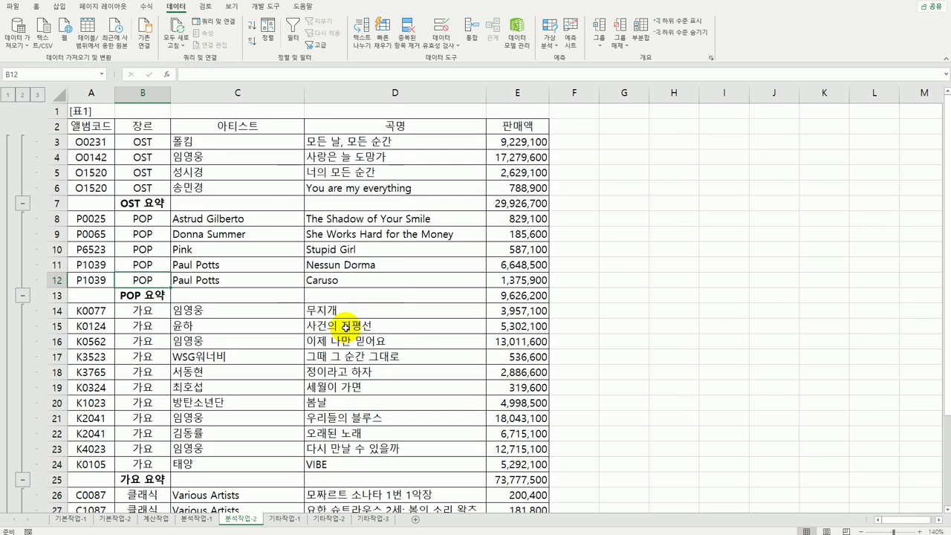
Step: Add a nested subtotal to the album table, grouped by 장르, with the count (개수) of 곡명, keeping the existing sum subtotals
left_click(641, 37)
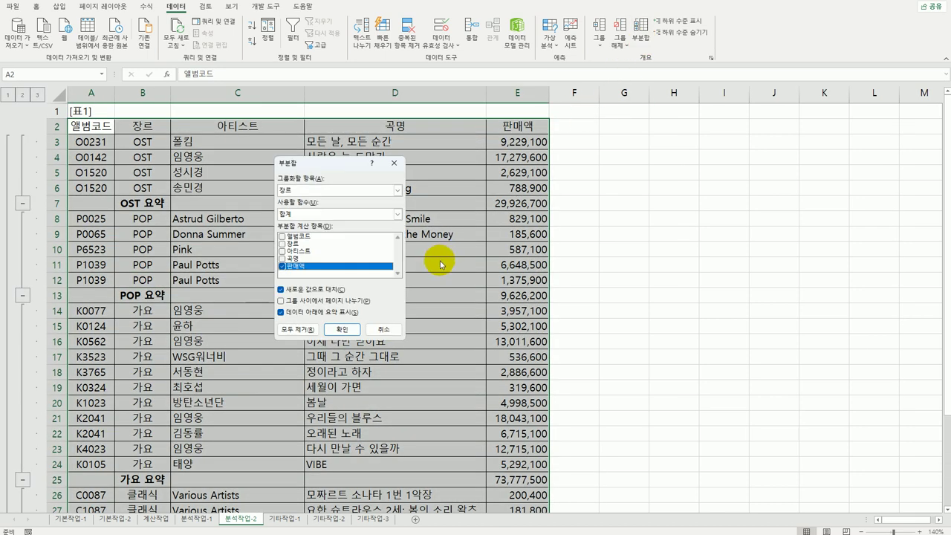
left_click(301, 214)
left_click(301, 236)
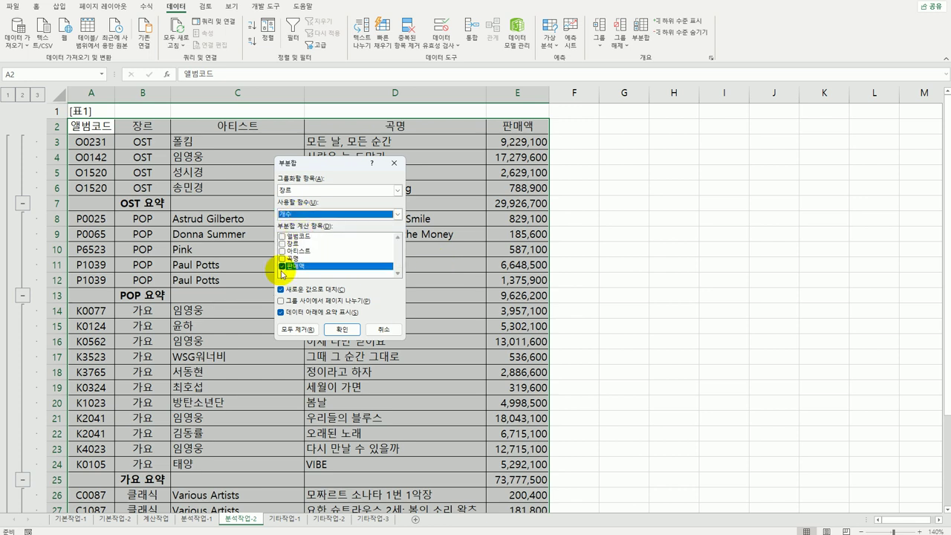
left_click(281, 266)
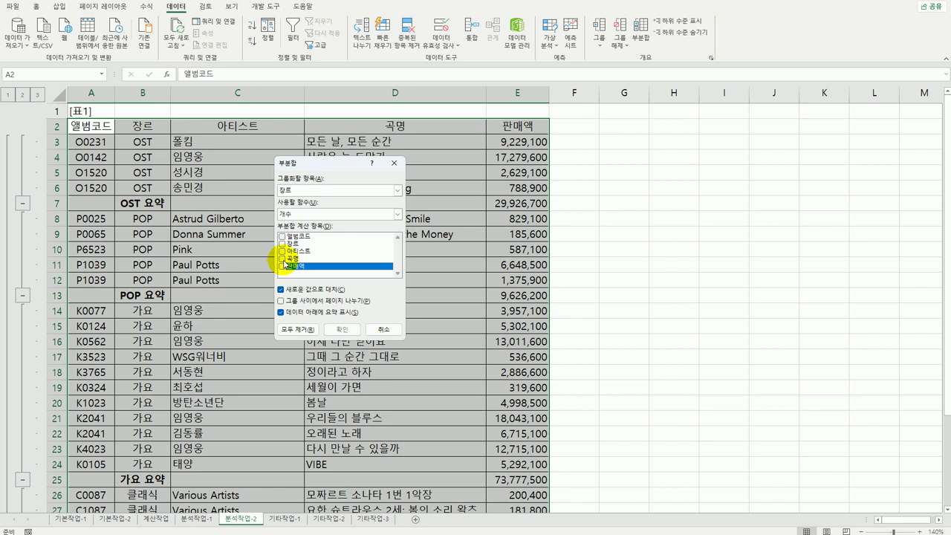
left_click(282, 260)
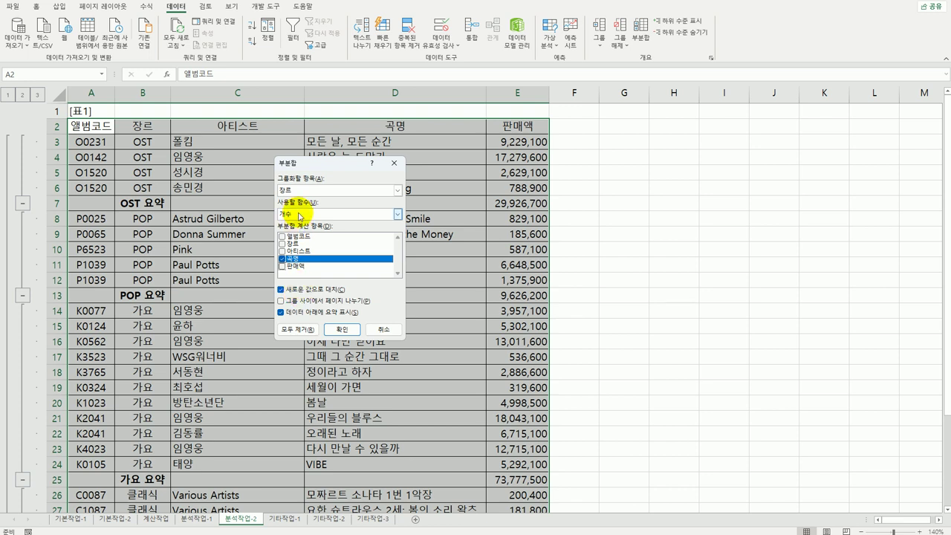
left_click(297, 290)
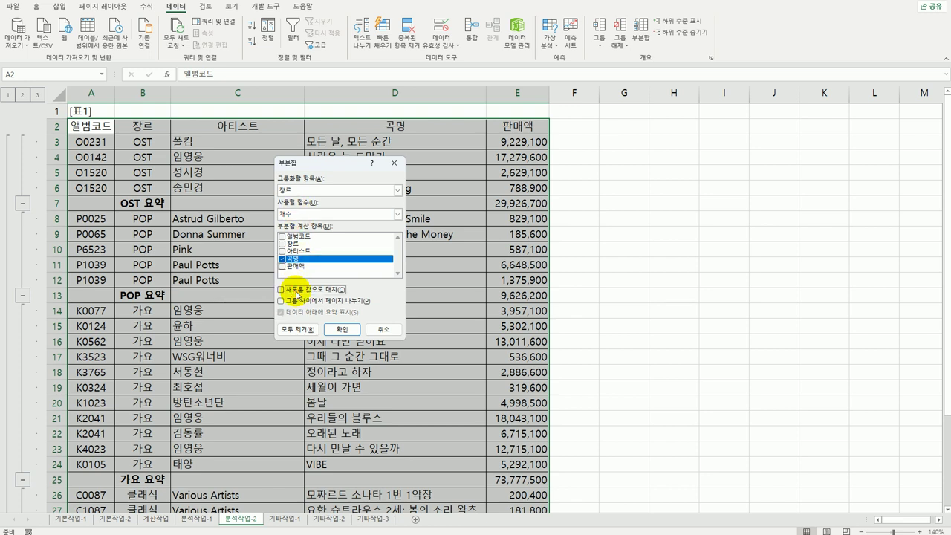
left_click(342, 329)
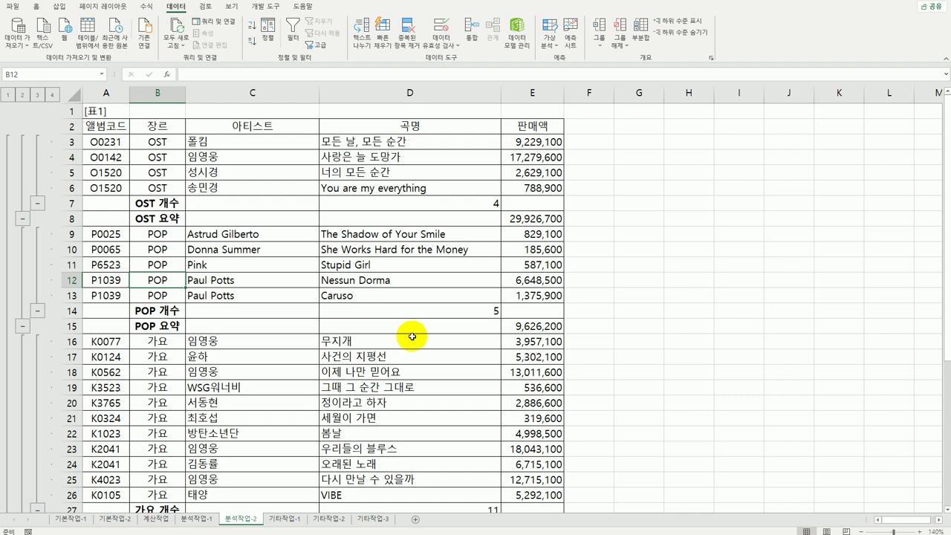
Step: On the 기타작업-1 sheet, change the column chart's source data range to A3:D14, leaving out the 영재학급 column
left_click(288, 518)
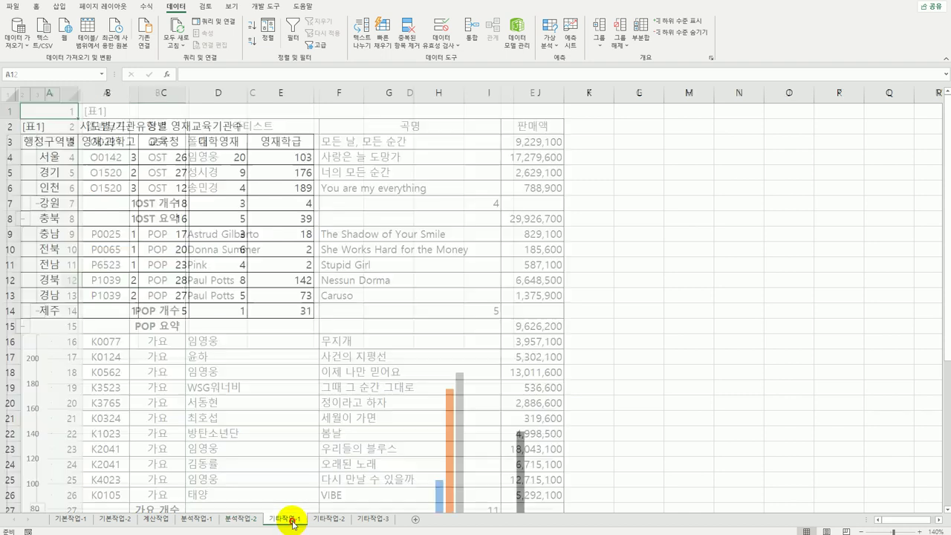
scroll(321, 446, "down", 3)
scroll(325, 435, "down", 3)
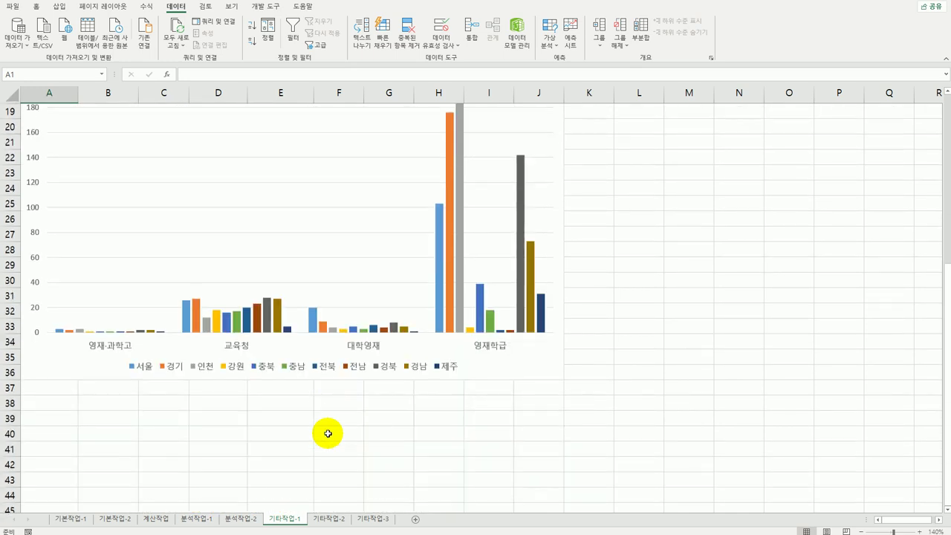
scroll(328, 433, "up", 3)
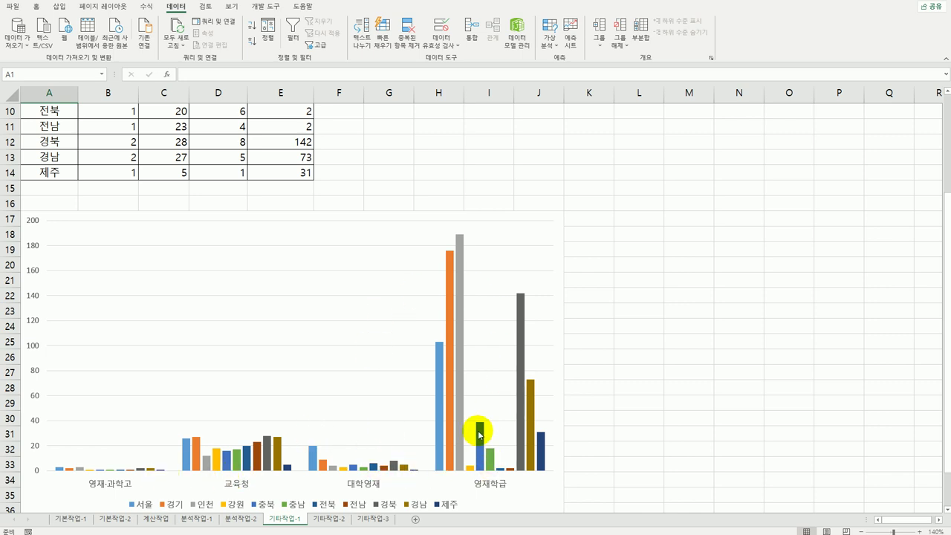
mouse_move(479, 433)
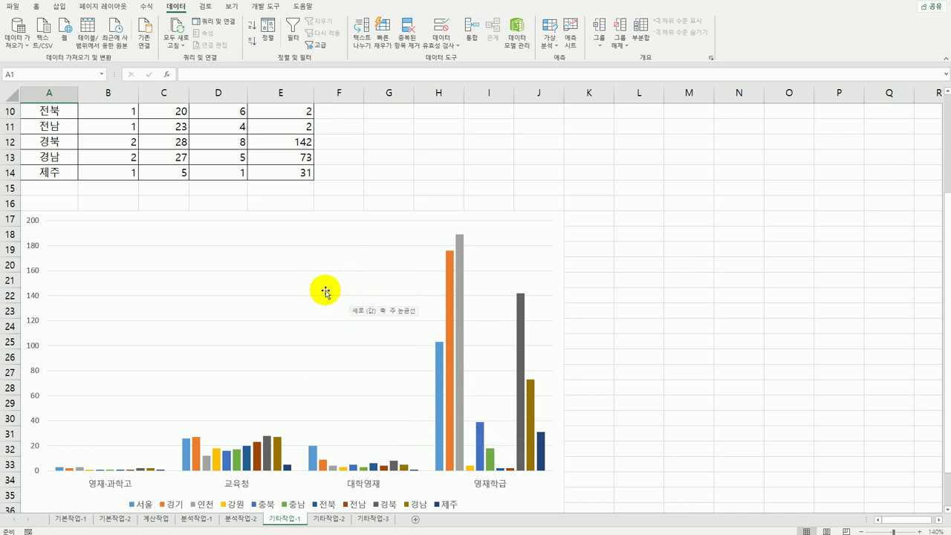
right_click(321, 259)
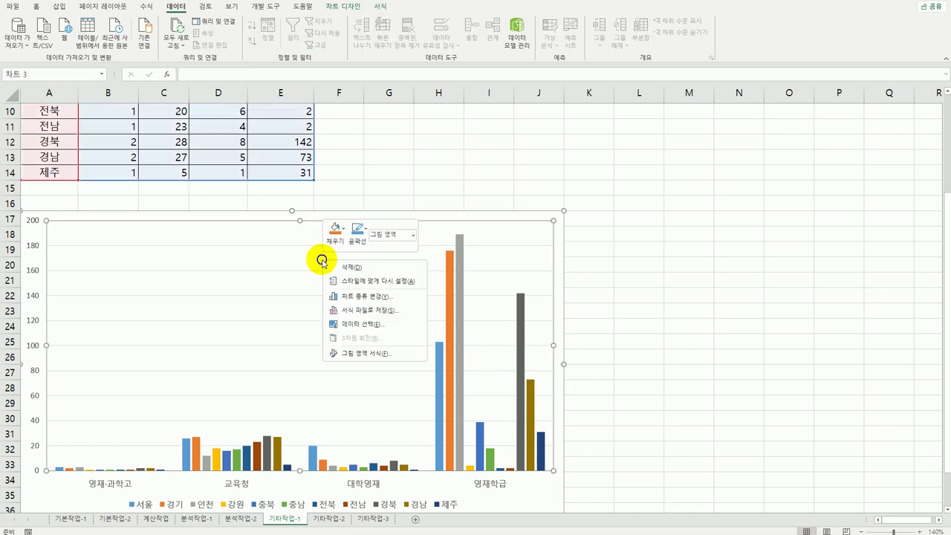
left_click(346, 323)
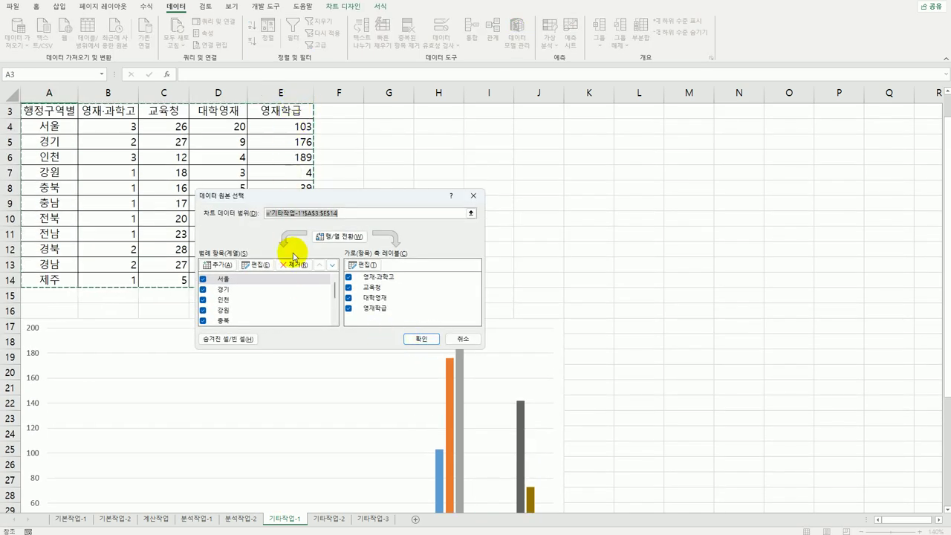
left_click(58, 111)
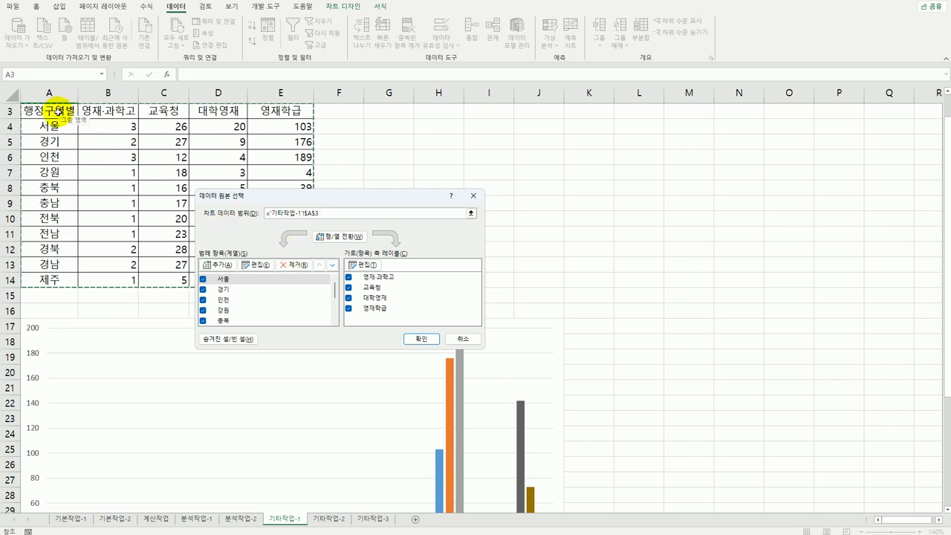
left_click_drag(58, 112, 208, 281)
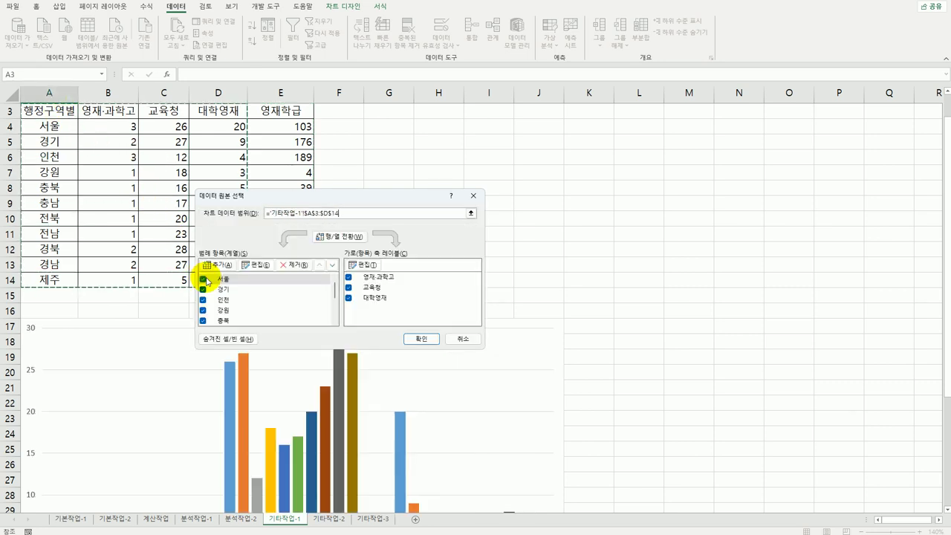
left_click(420, 338)
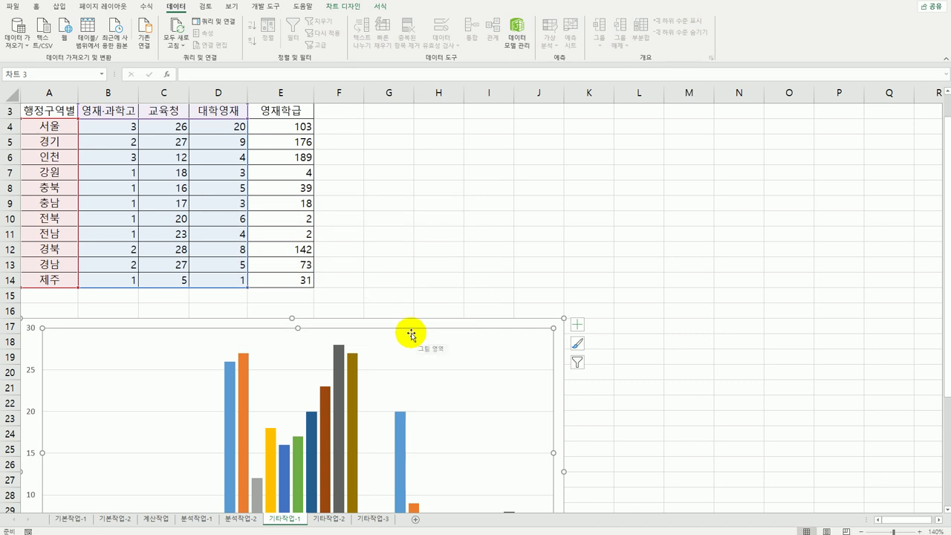
Step: Switch the chart's rows and columns so the regions form the horizontal axis and the institution types form the series
scroll(411, 334, "down", 3)
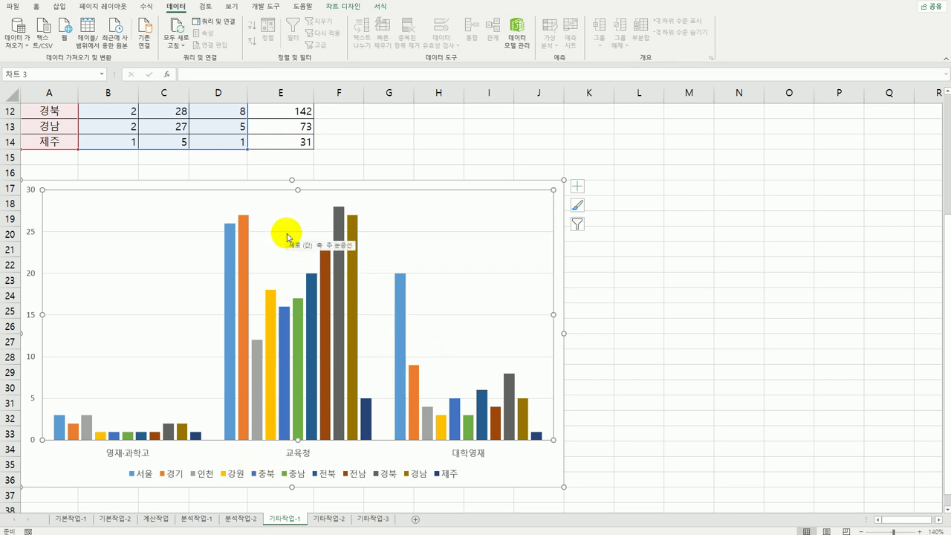
left_click(349, 7)
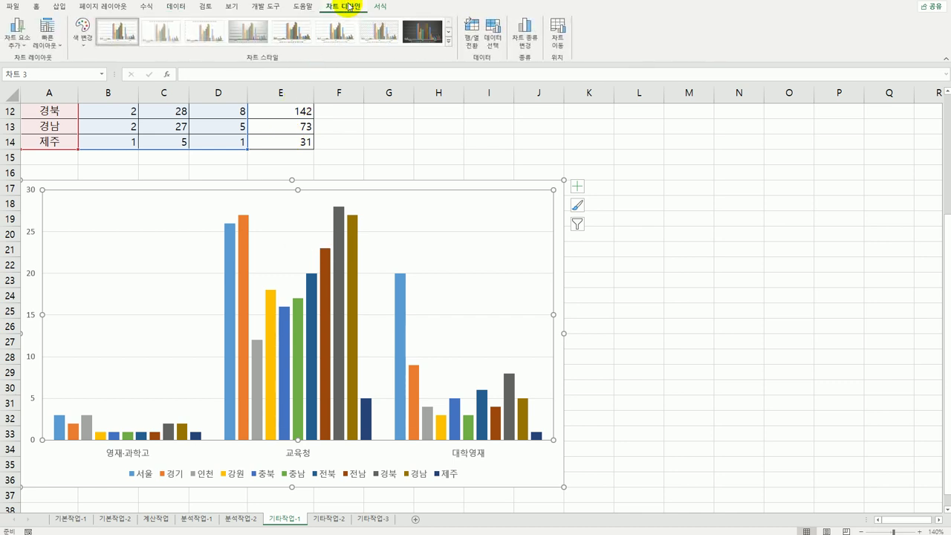
left_click(478, 43)
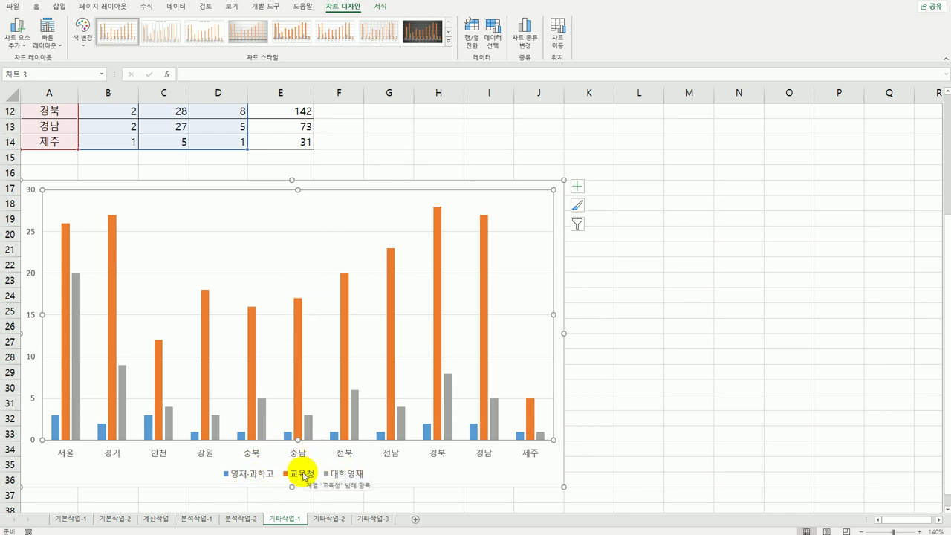
Step: Reorder the chart's legend series so that 교육청 comes after 대학영재
right_click(343, 211)
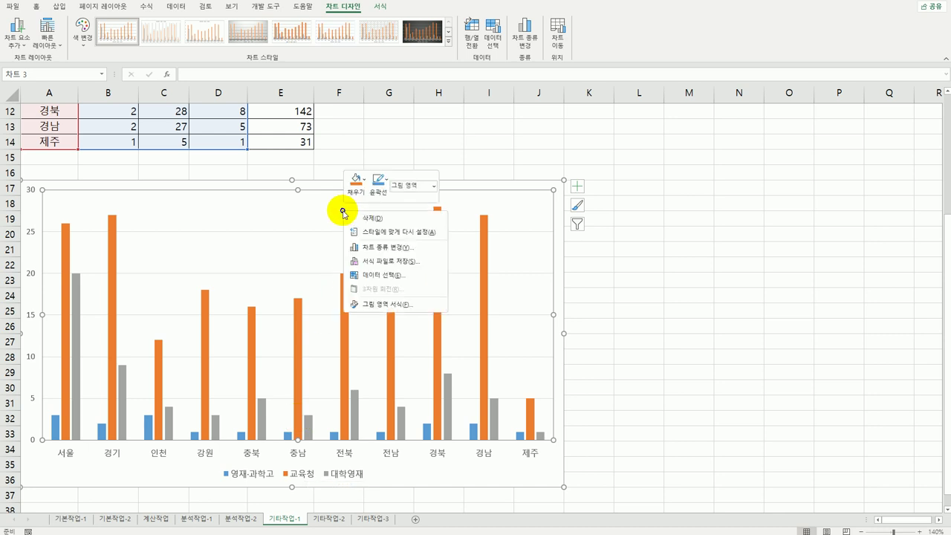
left_click(404, 281)
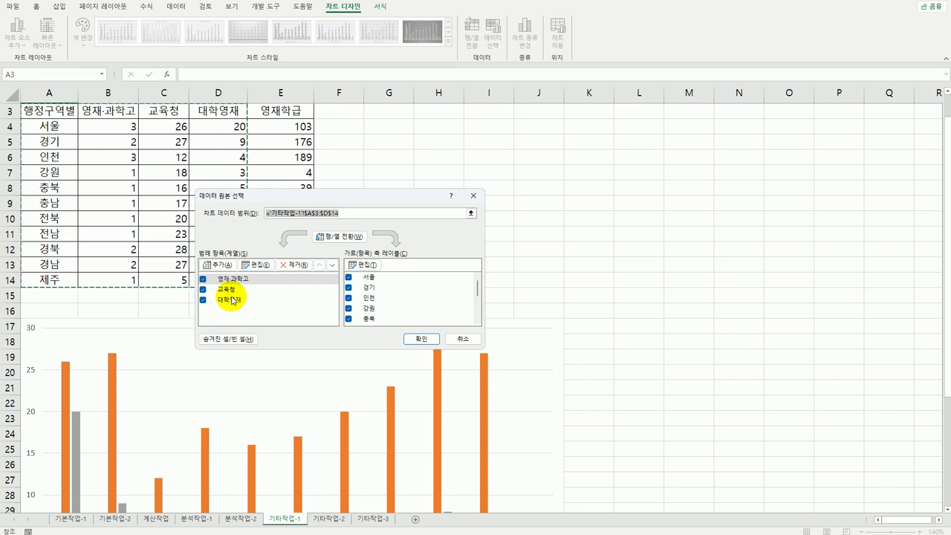
left_click(230, 289)
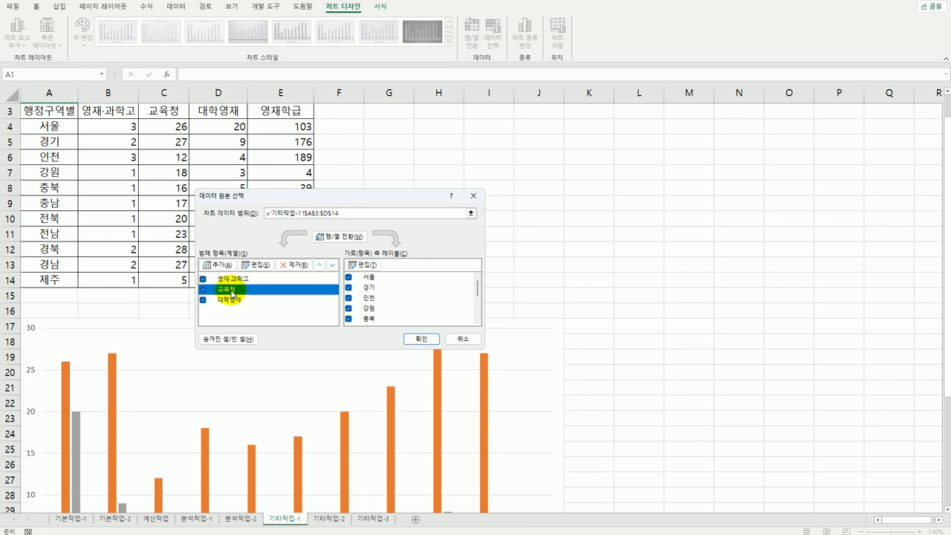
left_click(331, 266)
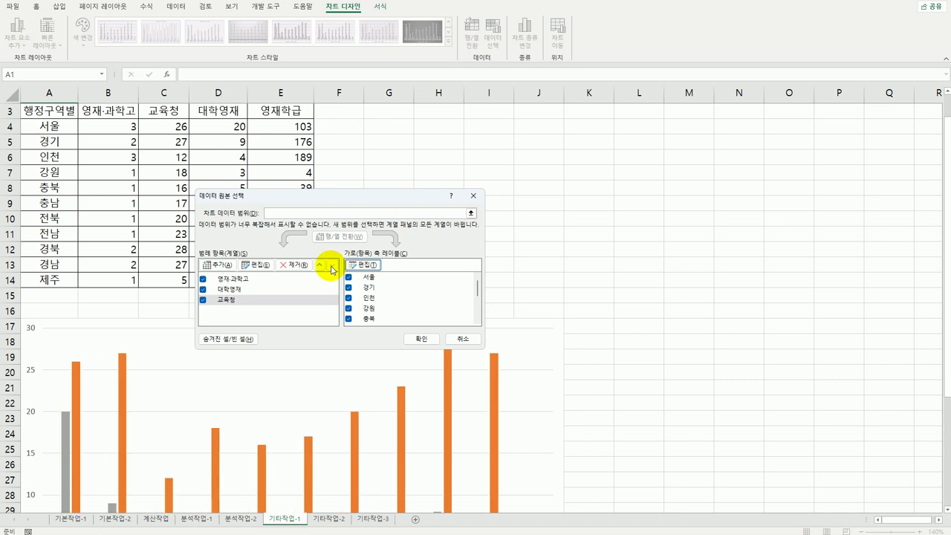
left_click(423, 339)
Step: Add a chart title and link it to cell B2 (시도별/기관유형별 영재교육기관수)
scroll(456, 321, "down", 3)
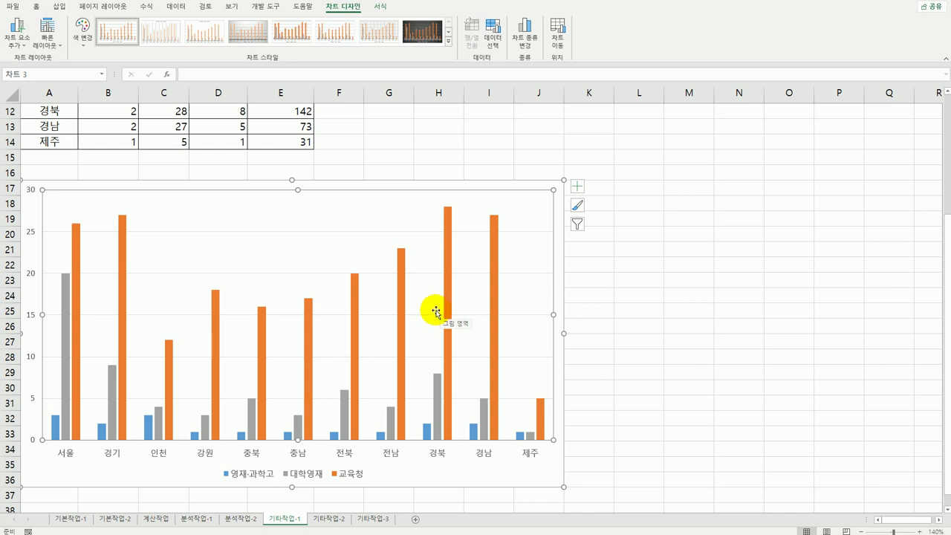
left_click(578, 186)
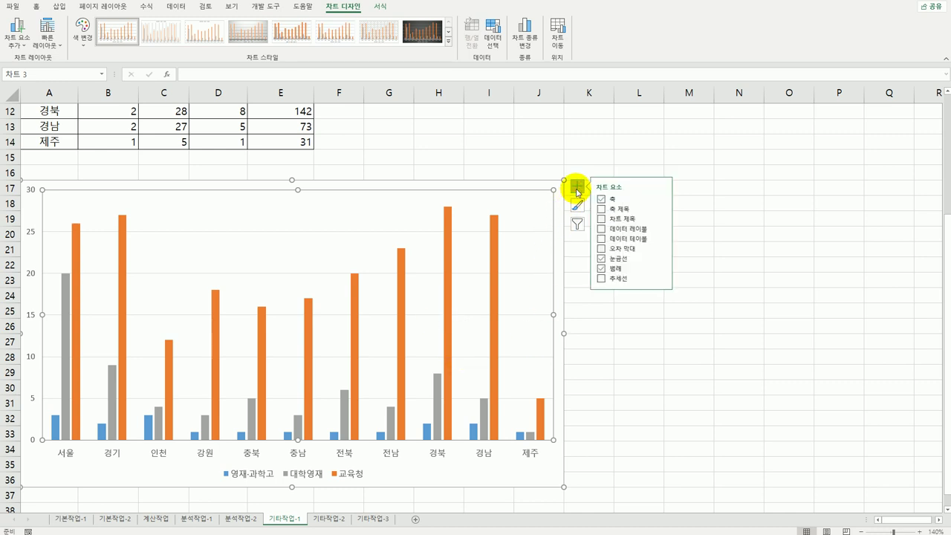
left_click(602, 219)
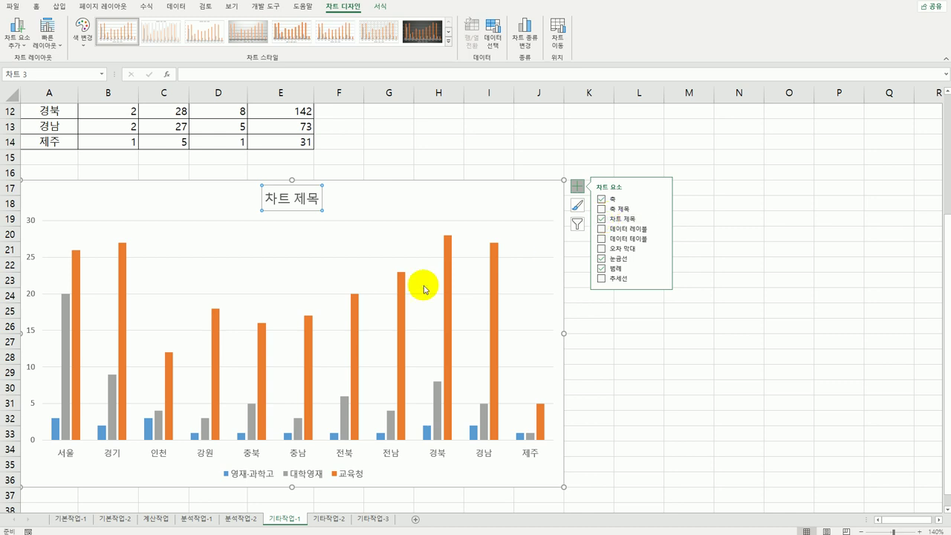
scroll(361, 312, "up", 4)
left_click(216, 79)
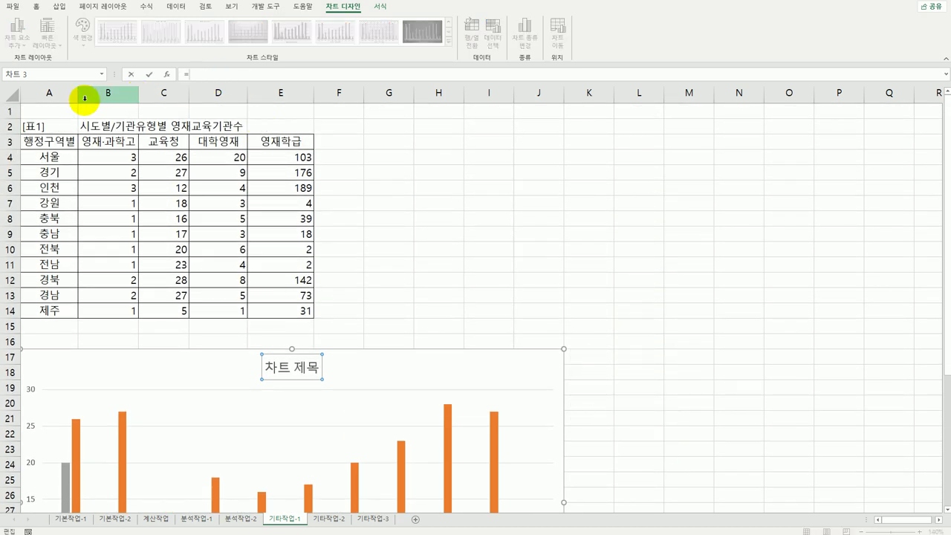
left_click(88, 121)
key("Return")
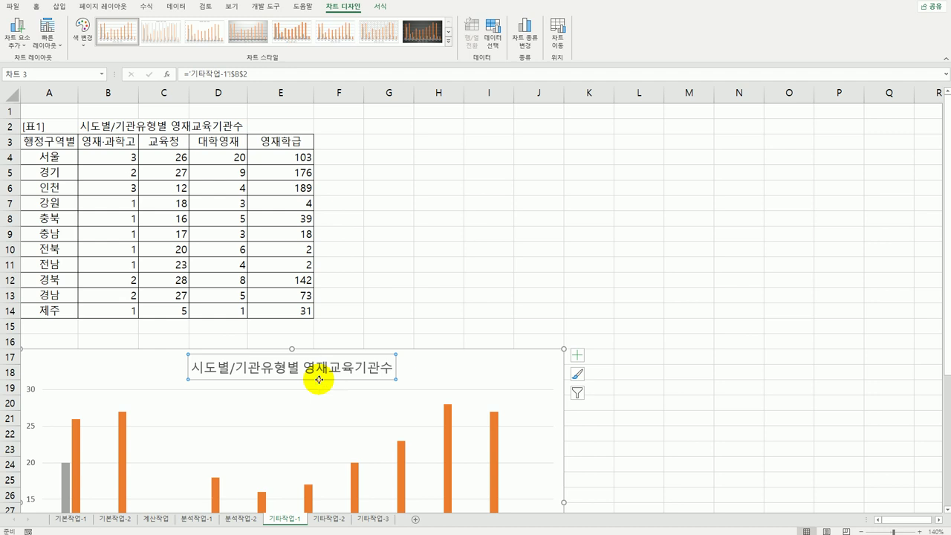
Step: Apply the pale gold theme shape style with black text from the fourth style row to the chart title
left_click(377, 7)
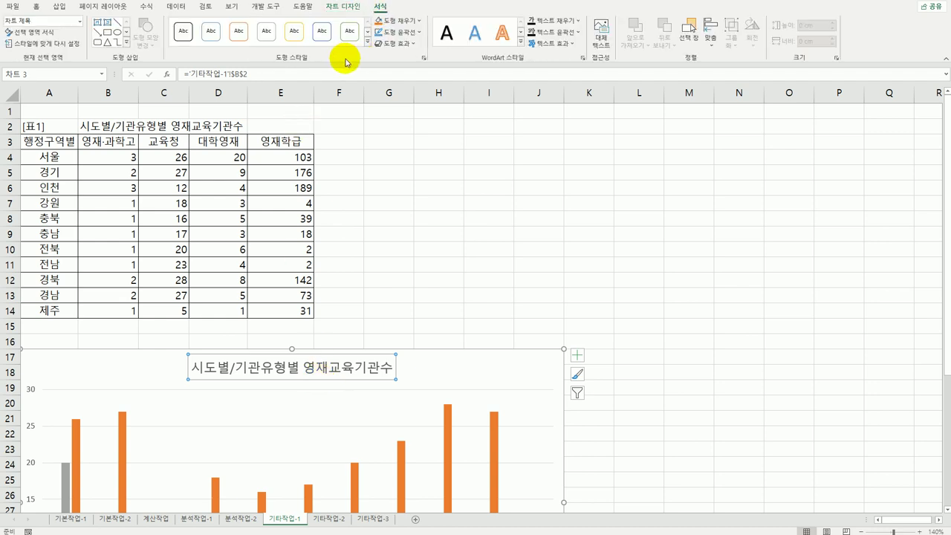
left_click(367, 43)
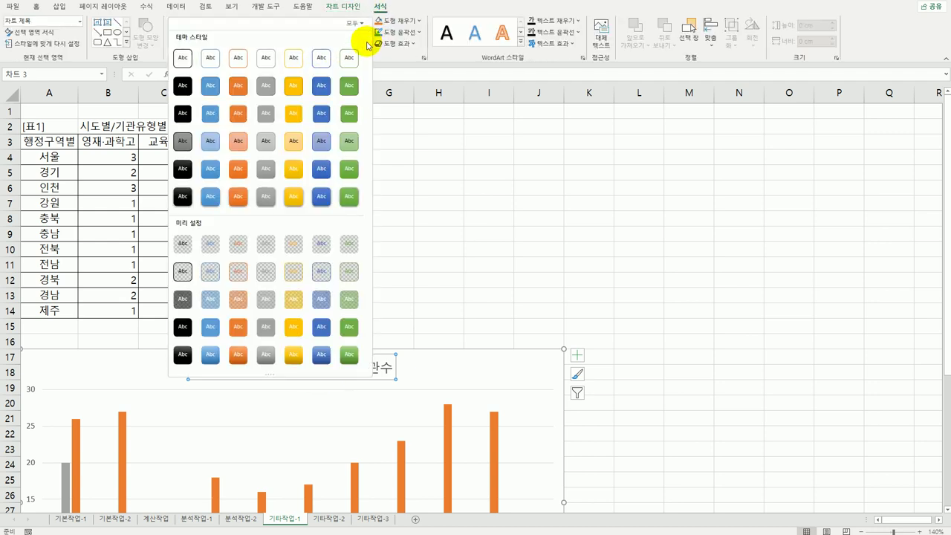
left_click(289, 153)
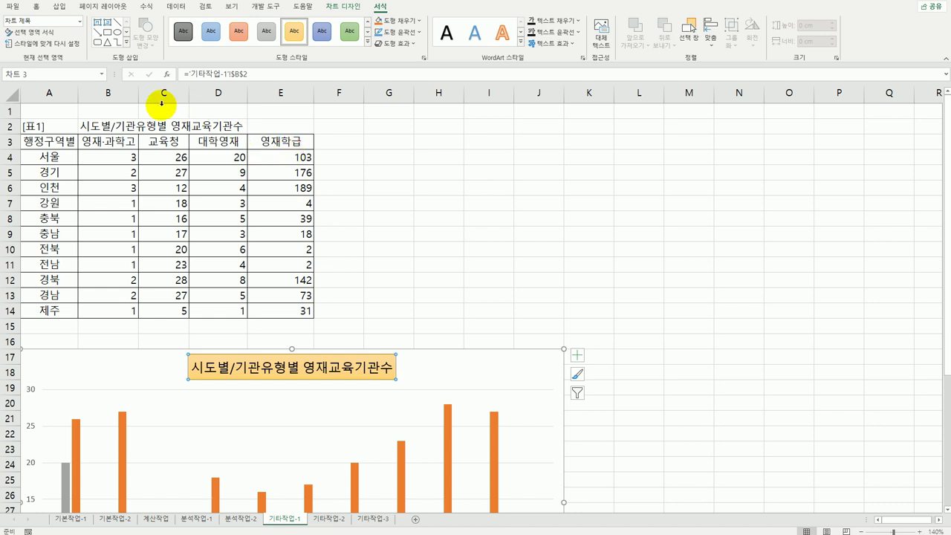
Step: Set the chart title's font to 궁서체
left_click(36, 7)
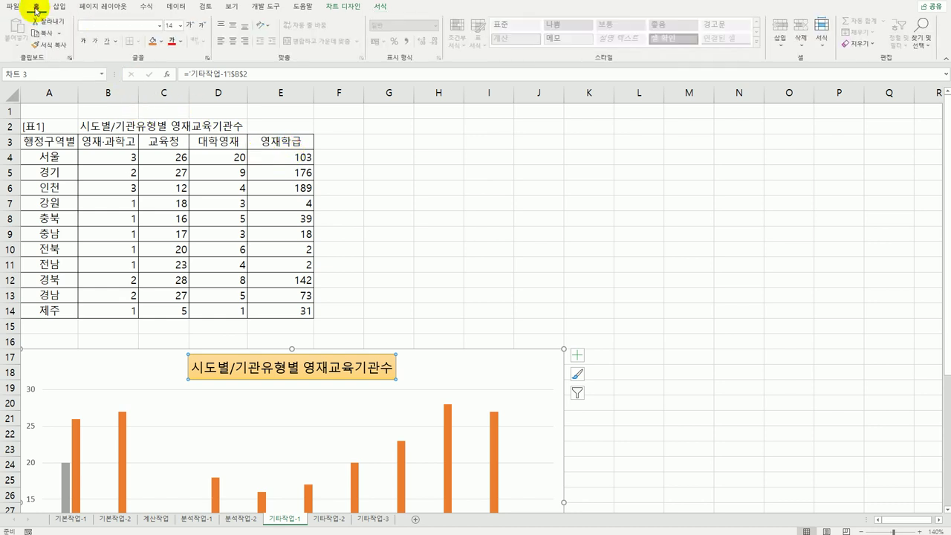
left_click(158, 27)
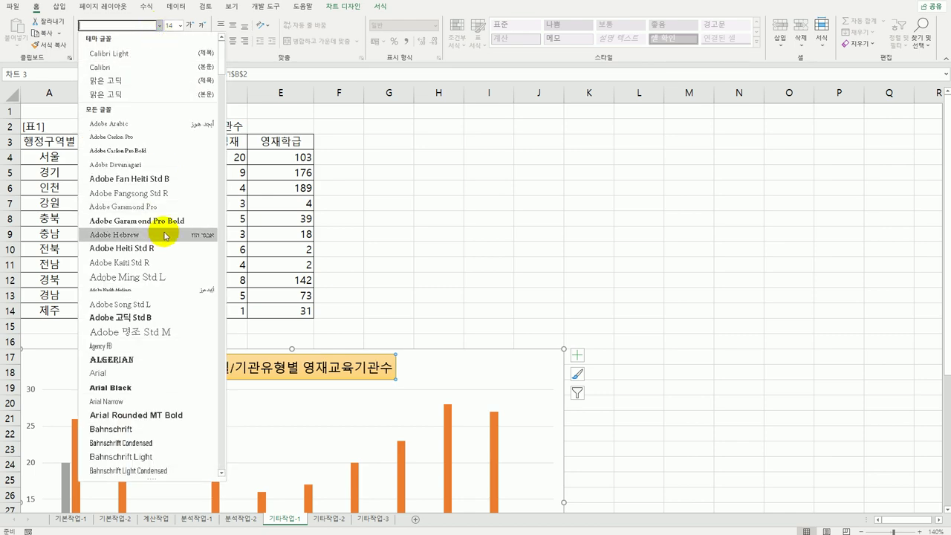
scroll(163, 234, "down", 20)
left_click_drag(211, 149, 206, 429)
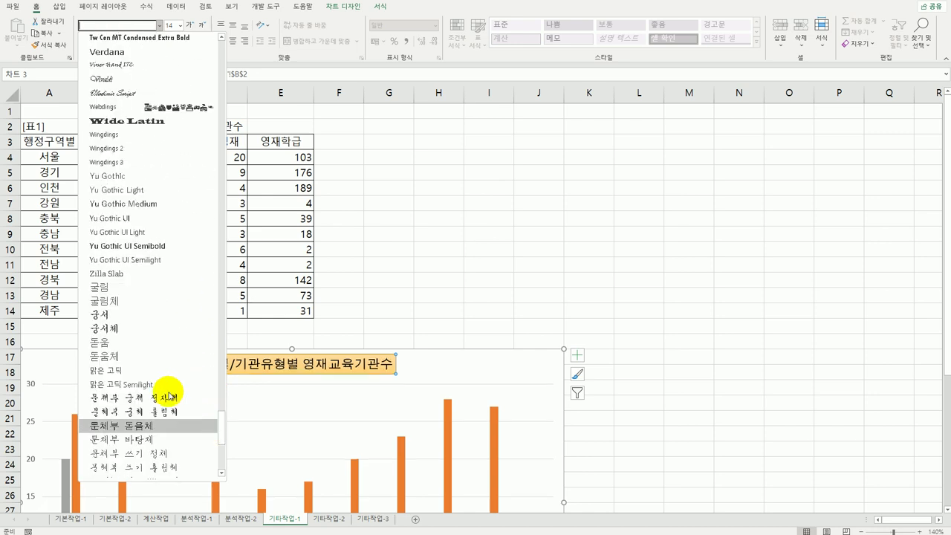
left_click(159, 327)
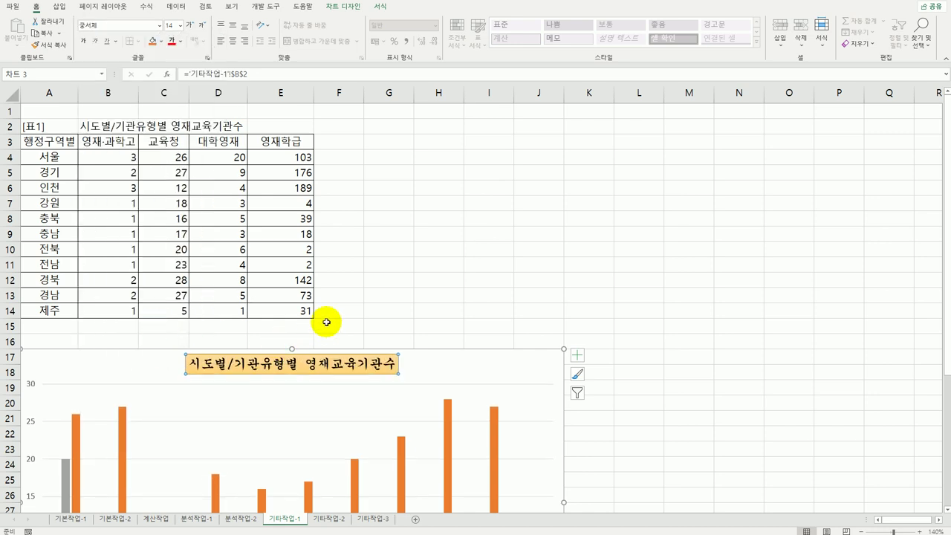
scroll(327, 320, "down", 3)
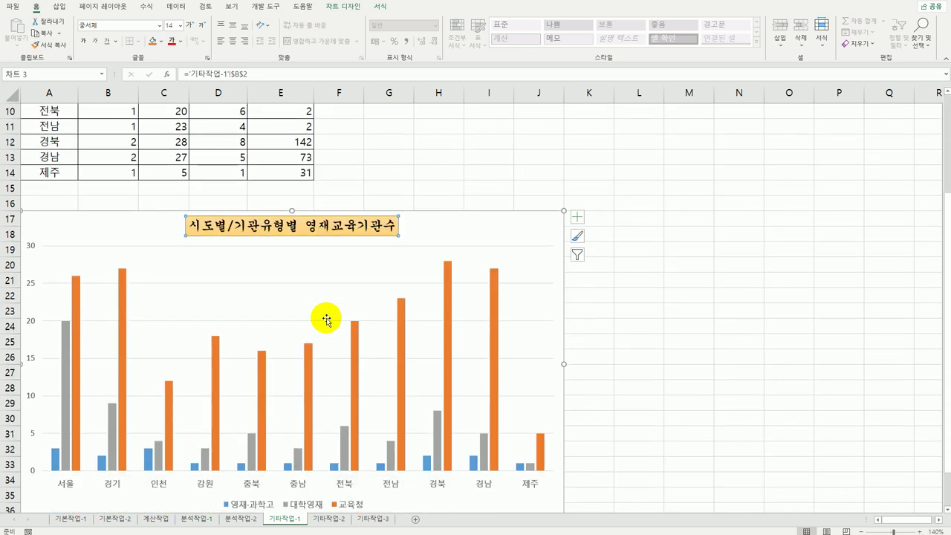
Step: Set the vertical value axis's maximum bound to 30 and its major unit to 5
left_click(30, 247)
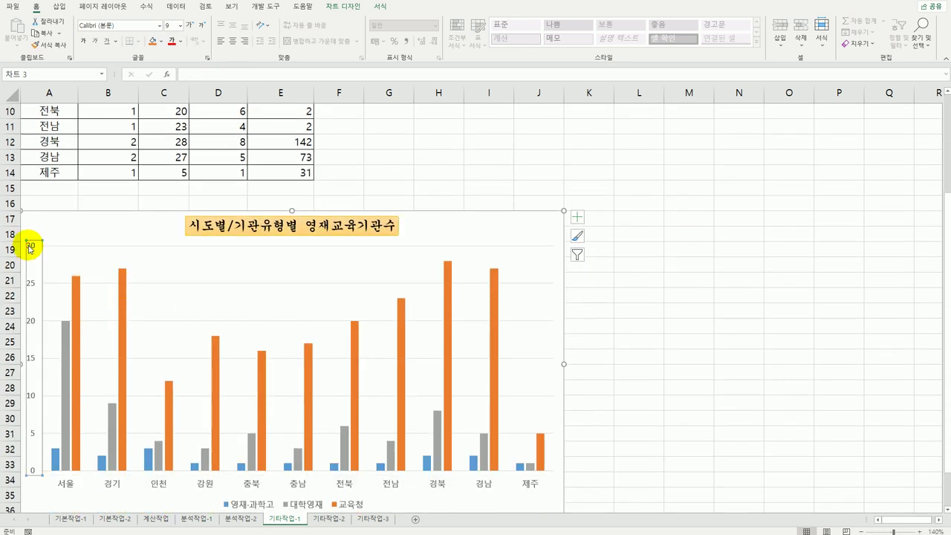
right_click(30, 248)
left_click(61, 366)
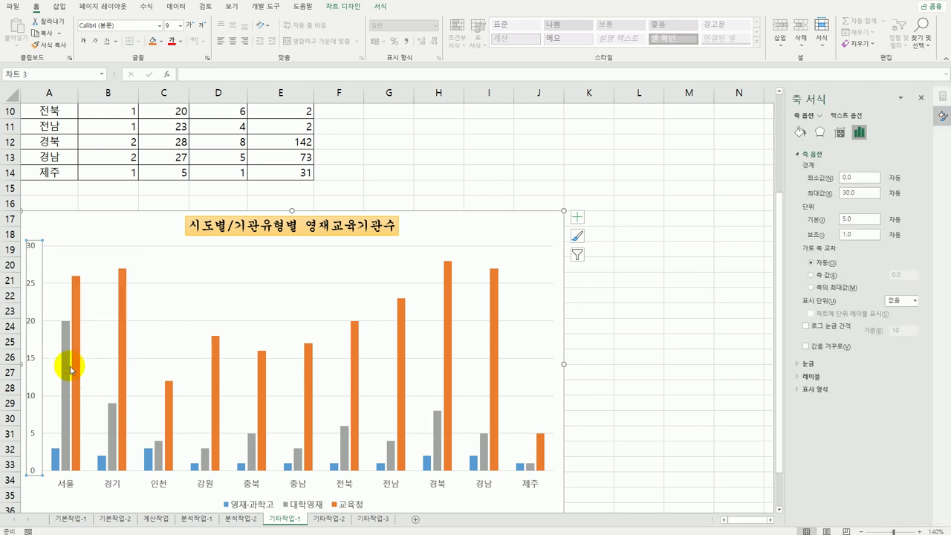
double_click(859, 193)
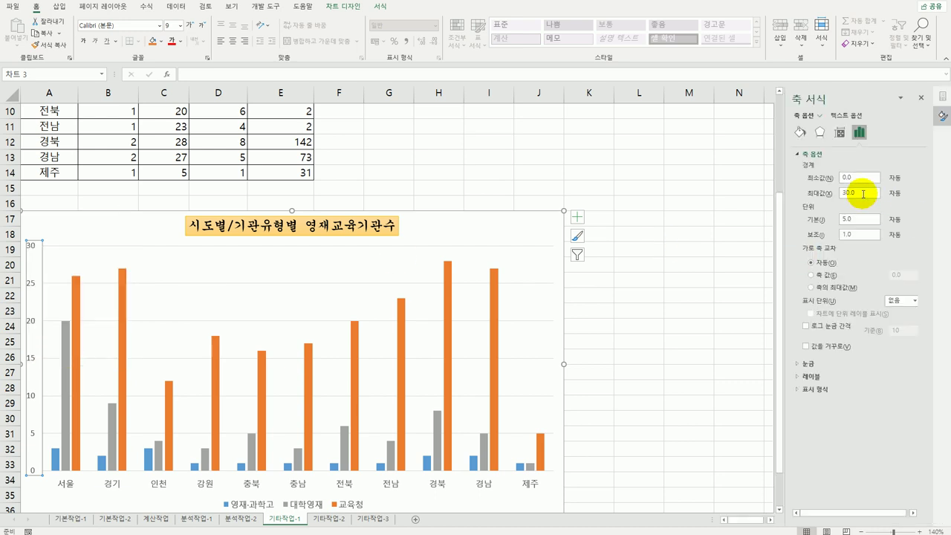
type("3")
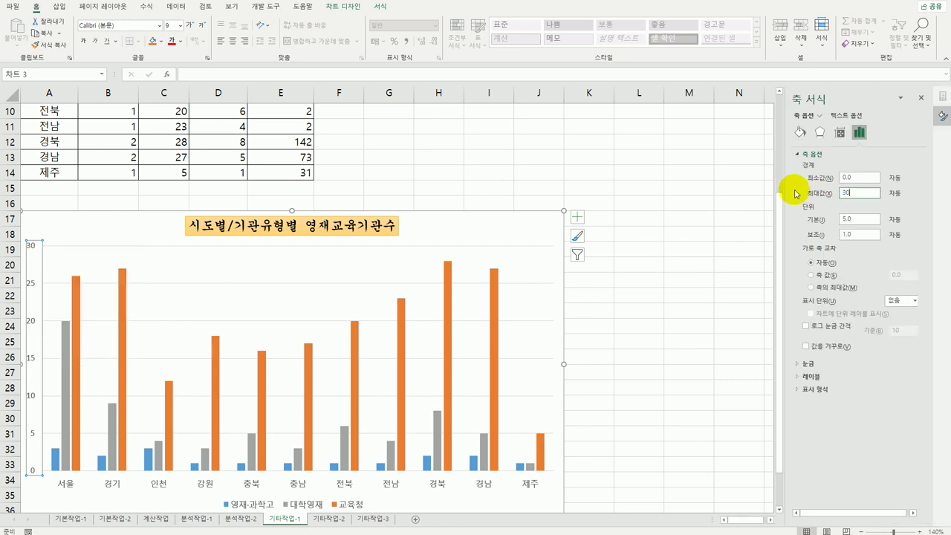
type("0")
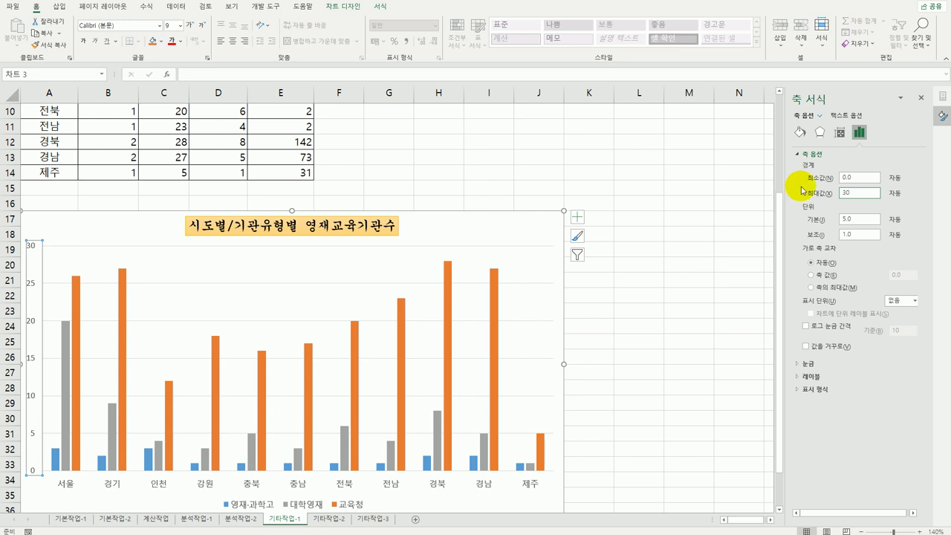
double_click(862, 218)
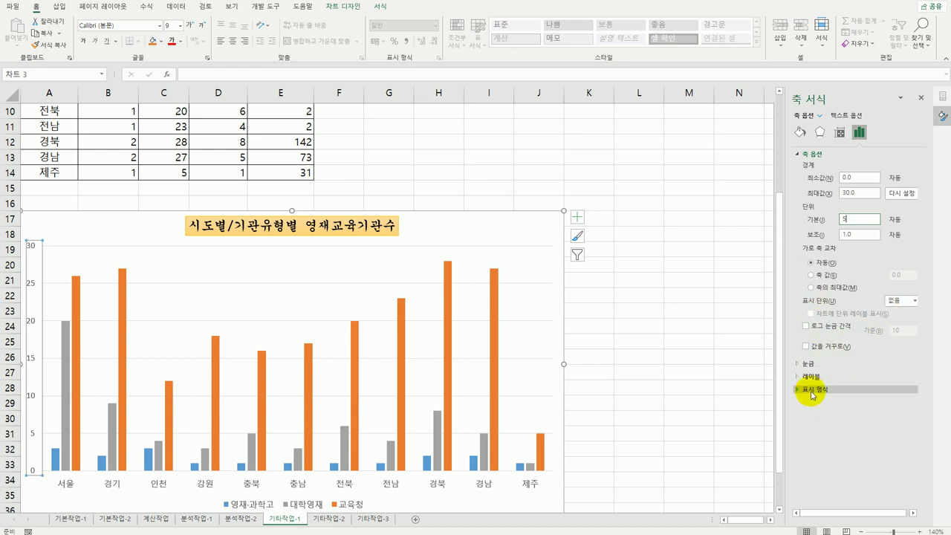
Step: Make the horizontal axis cross the vertical axis at axis value 5
left_click(811, 275)
double_click(917, 277)
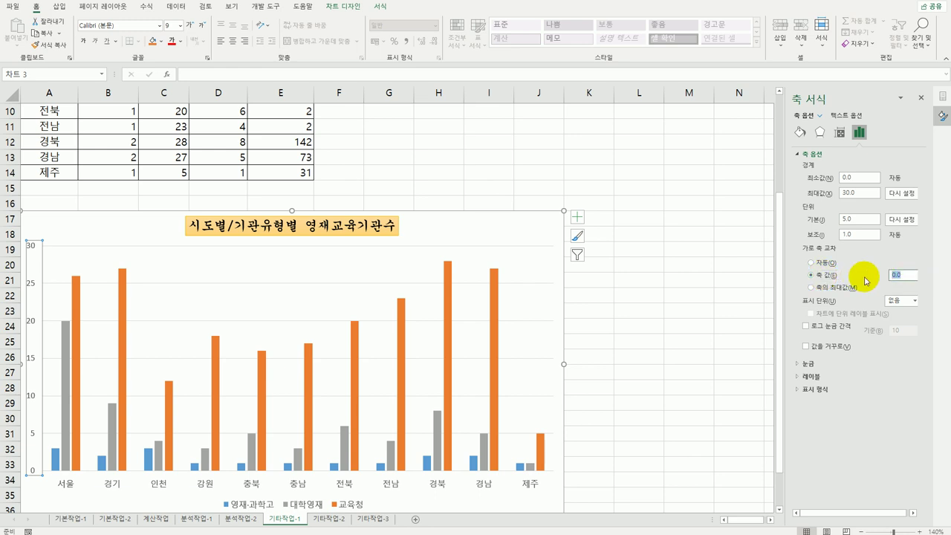
type("5")
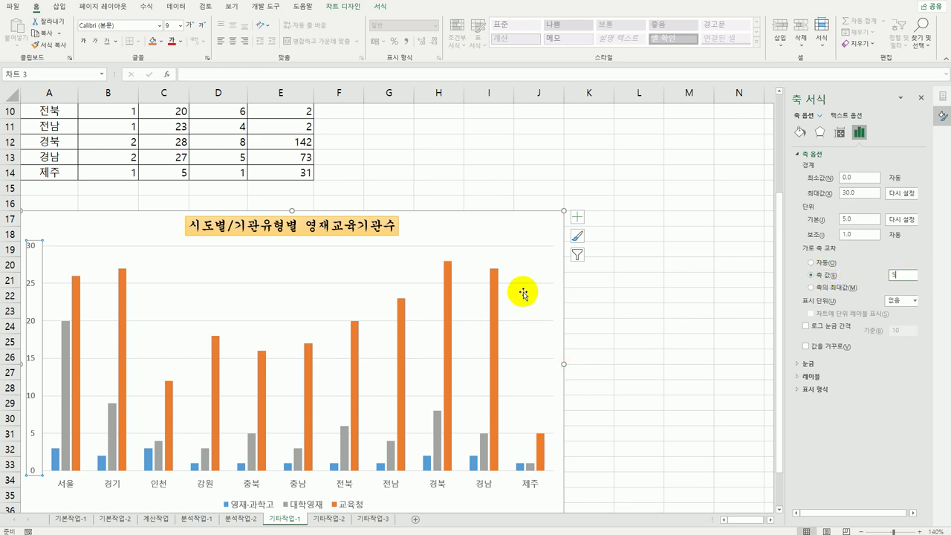
left_click(523, 260)
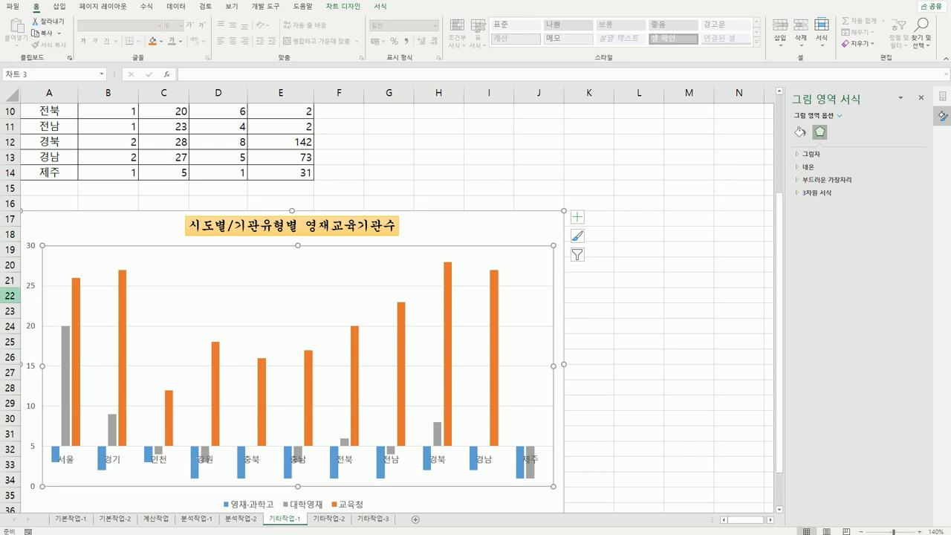
left_click(34, 288)
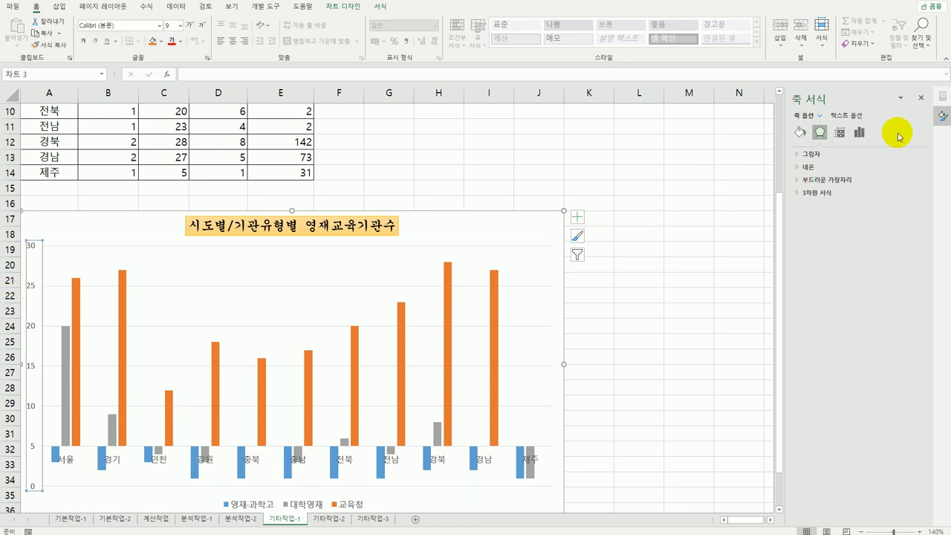
left_click(859, 133)
left_click(816, 154)
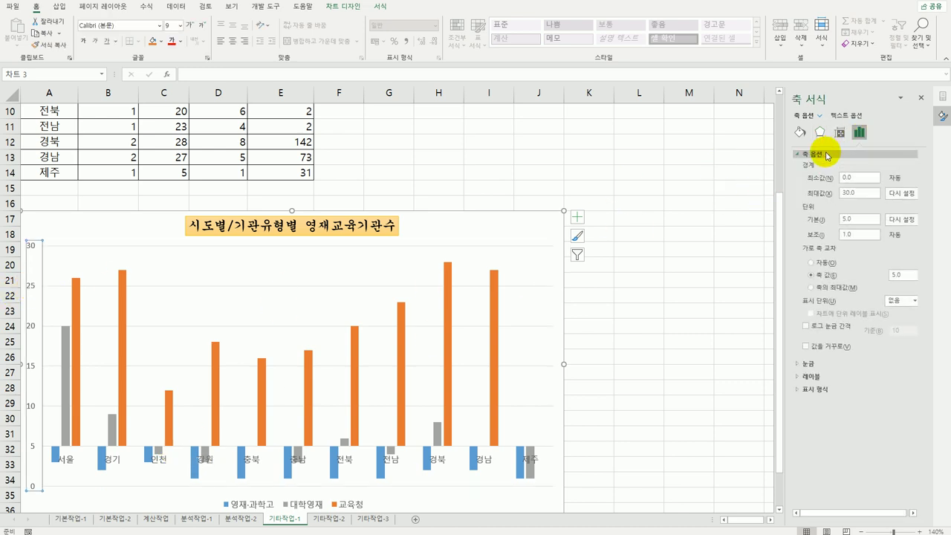
left_click(854, 220)
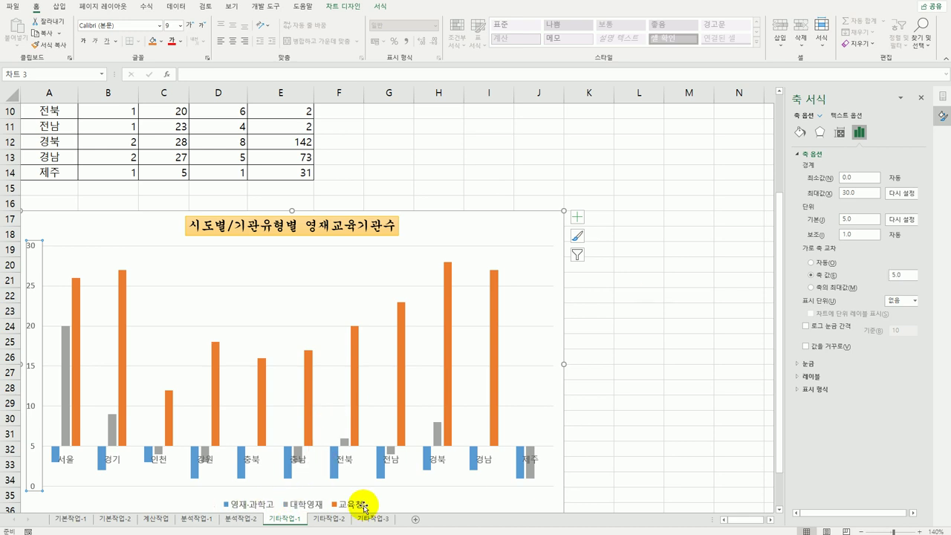
Step: Add a data label at the outside end of only the 경북 bar in the 교육청 series
left_click(354, 391)
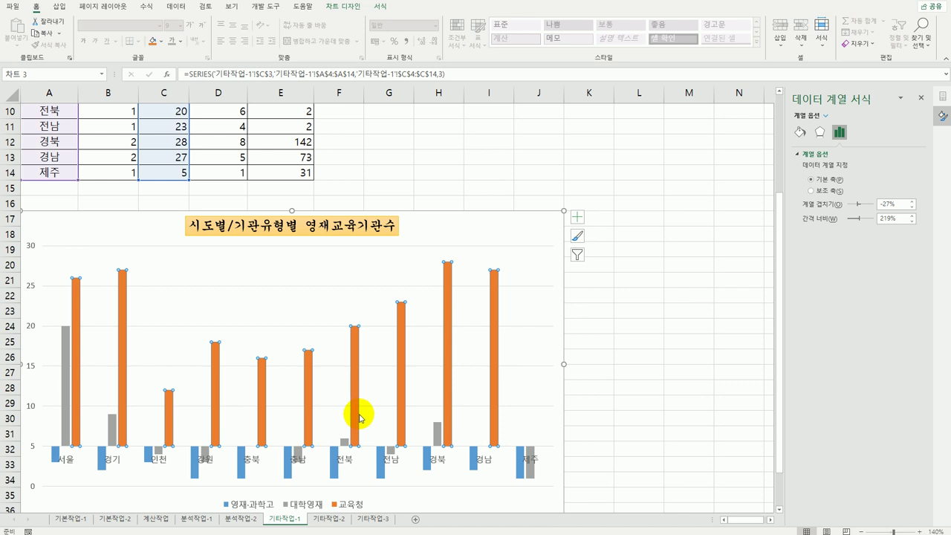
left_click(451, 379)
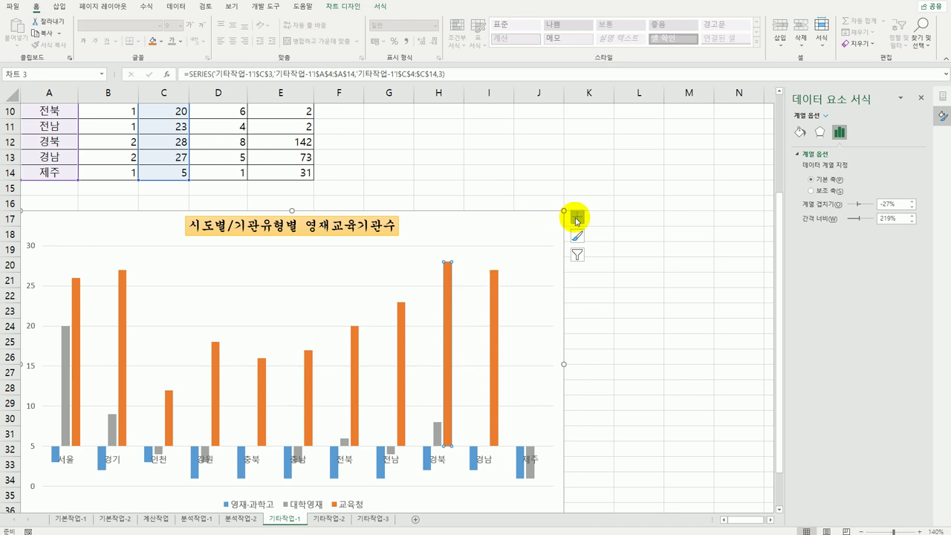
left_click(577, 220)
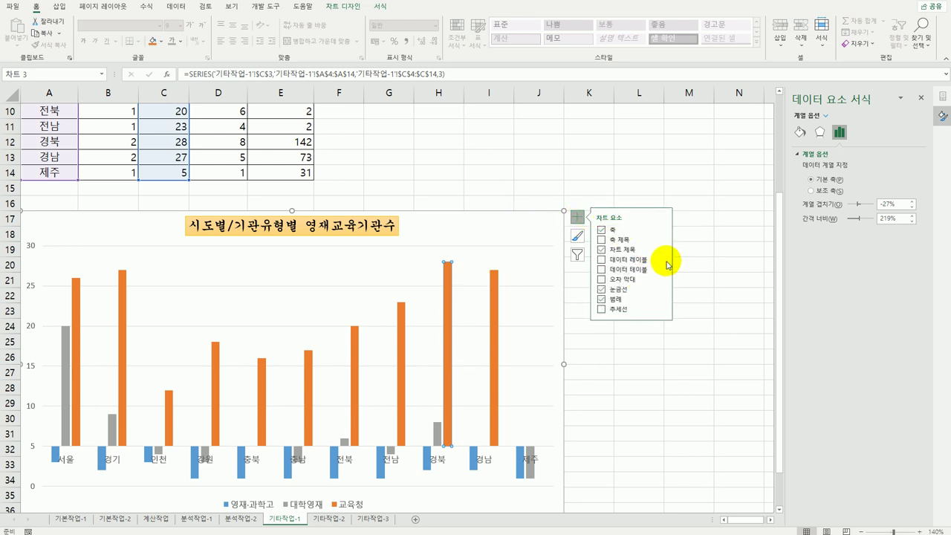
mouse_move(664, 261)
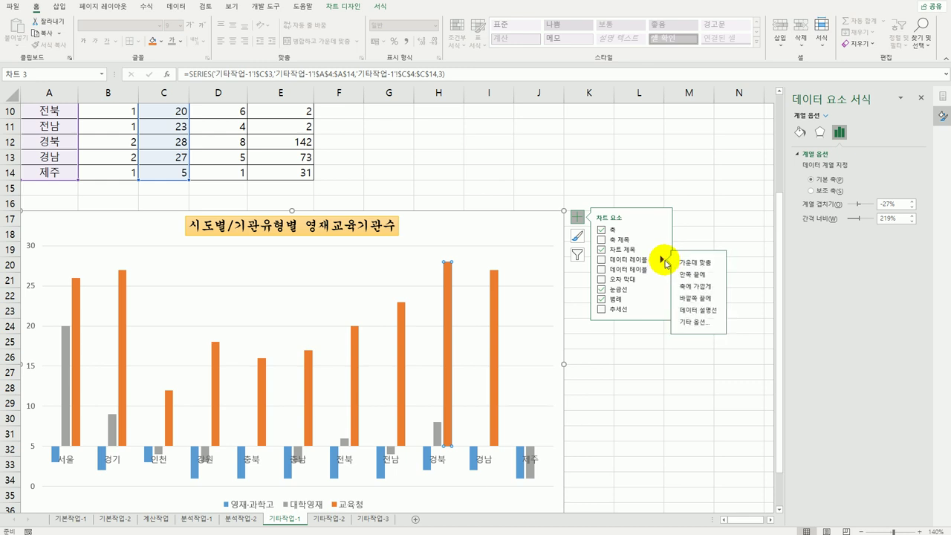
left_click(708, 300)
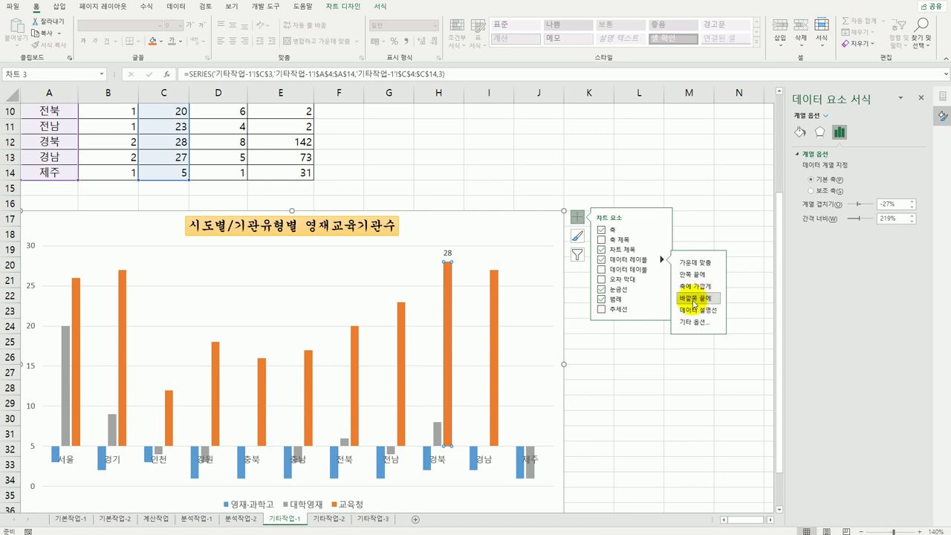
Step: Try to include the series name in the 경북 data label, undo the change and delete the label
left_click(447, 256)
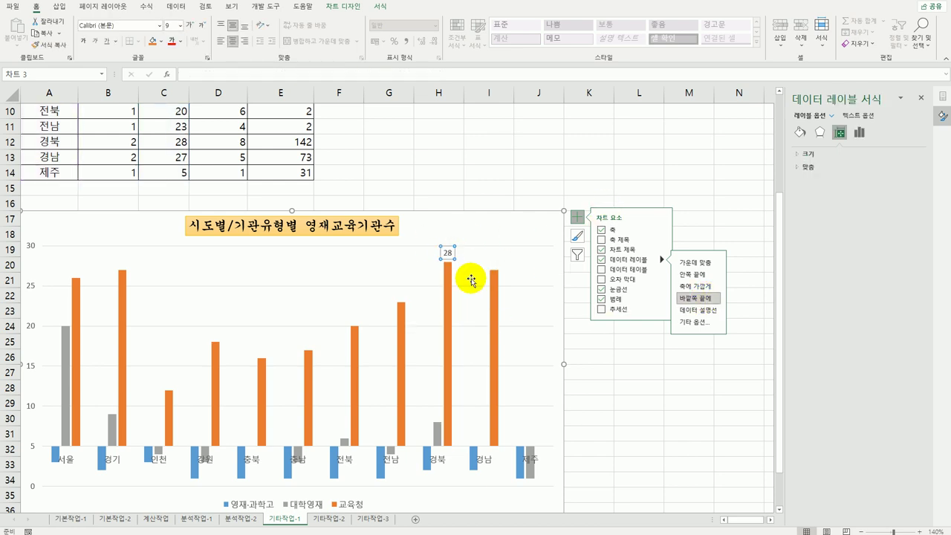
left_click(859, 133)
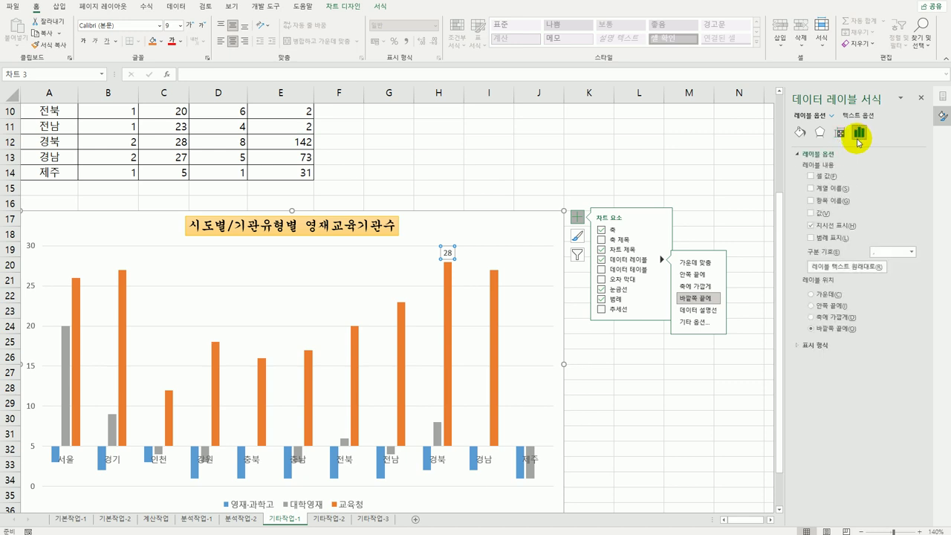
left_click(810, 189)
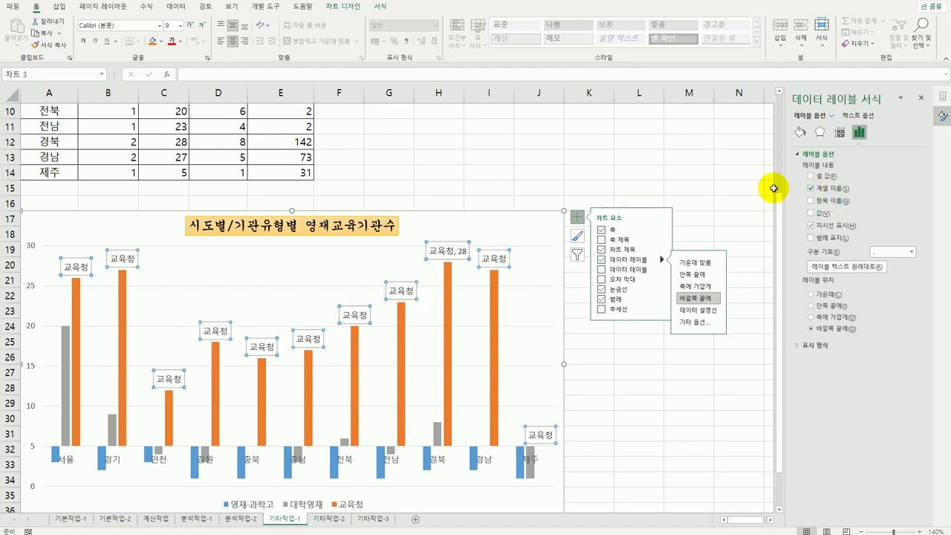
key("ctrl+z")
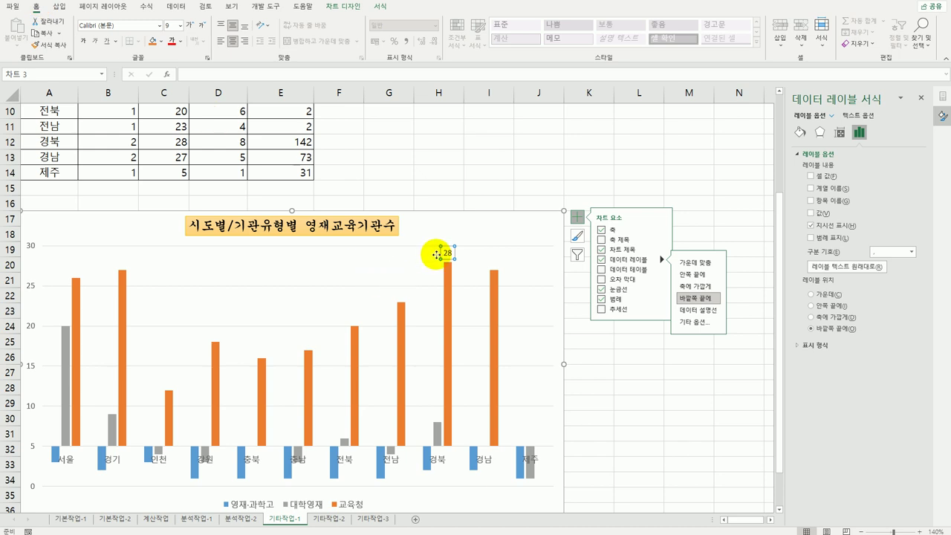
left_click(448, 254)
key("Delete")
Step: Add a data label showing both series name and value to only the 경북 bar of the 교육청 series
left_click(449, 281)
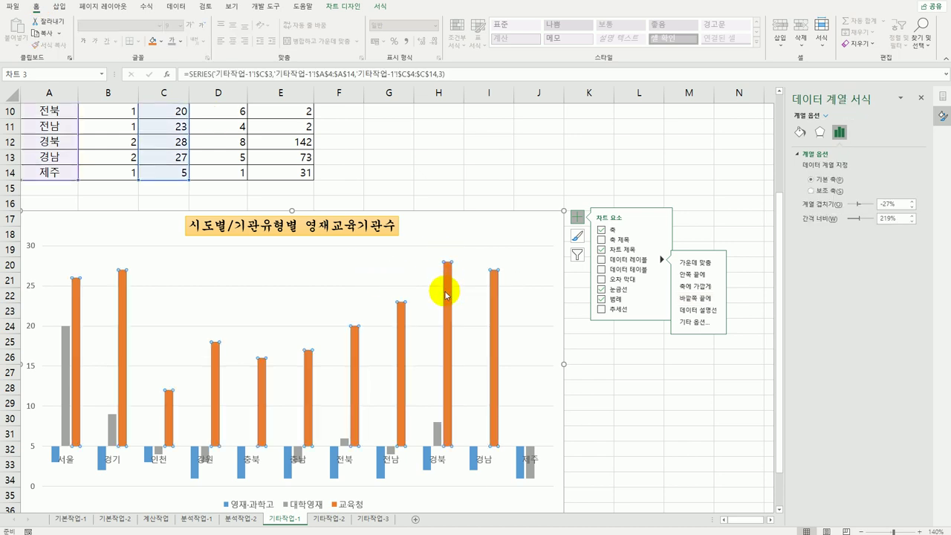
left_click(448, 281)
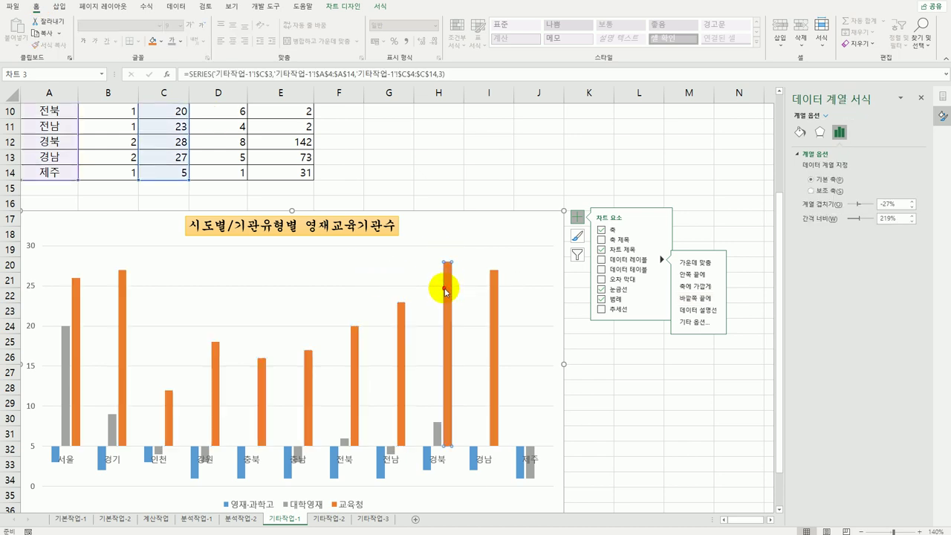
left_click(700, 328)
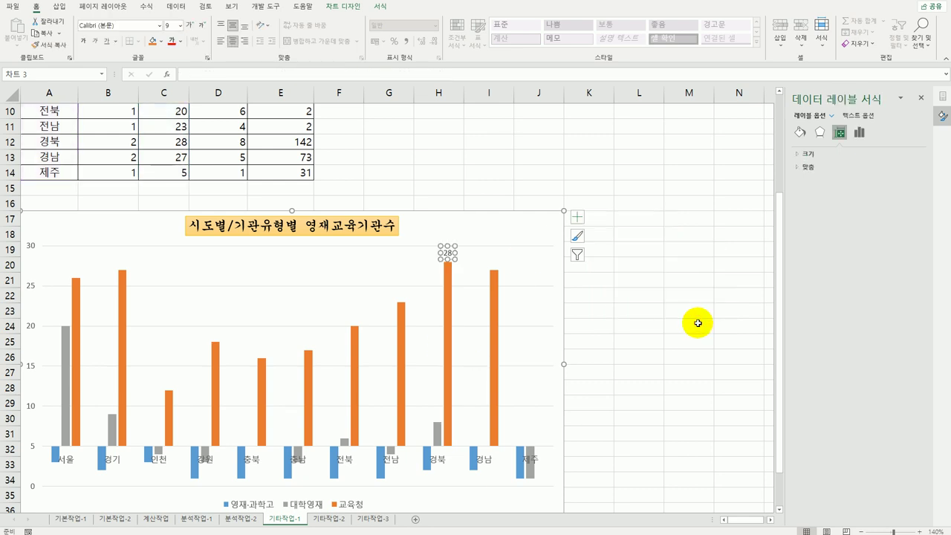
left_click(859, 132)
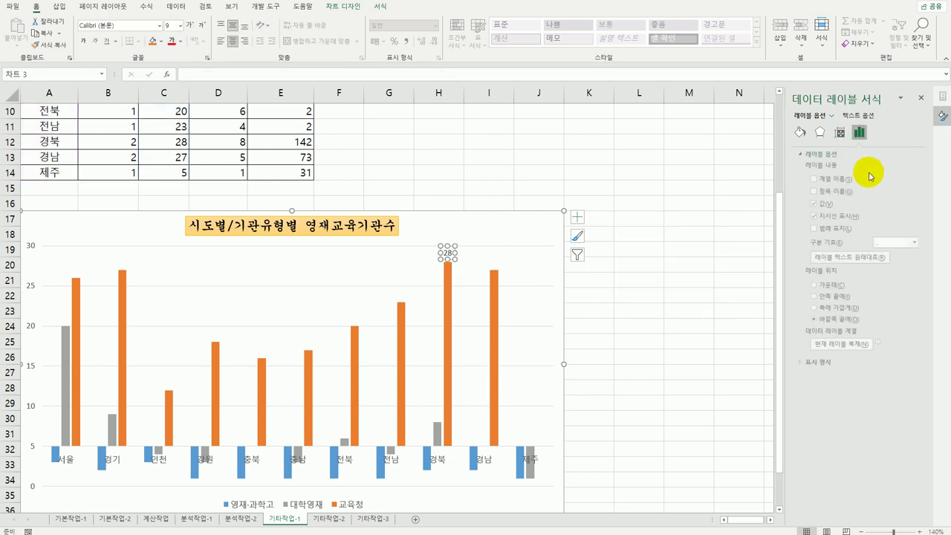
left_click(811, 179)
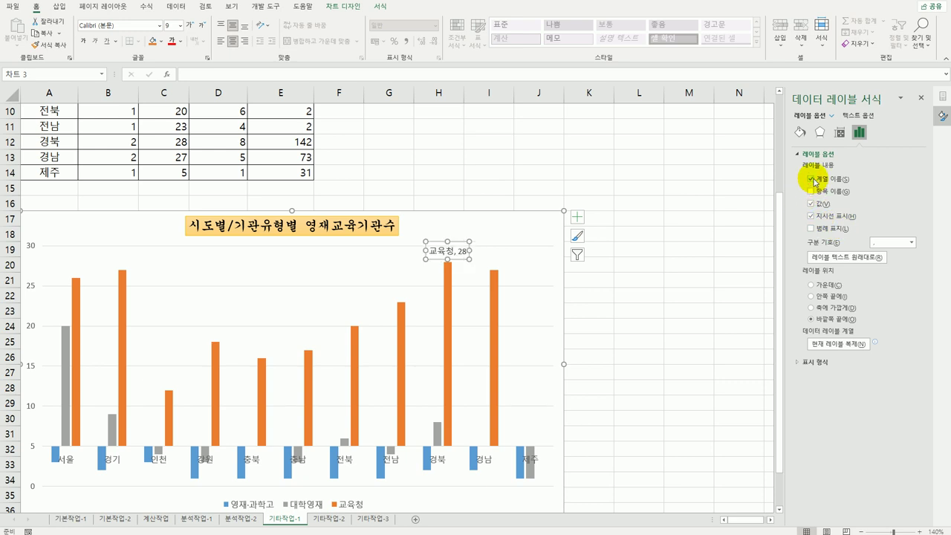
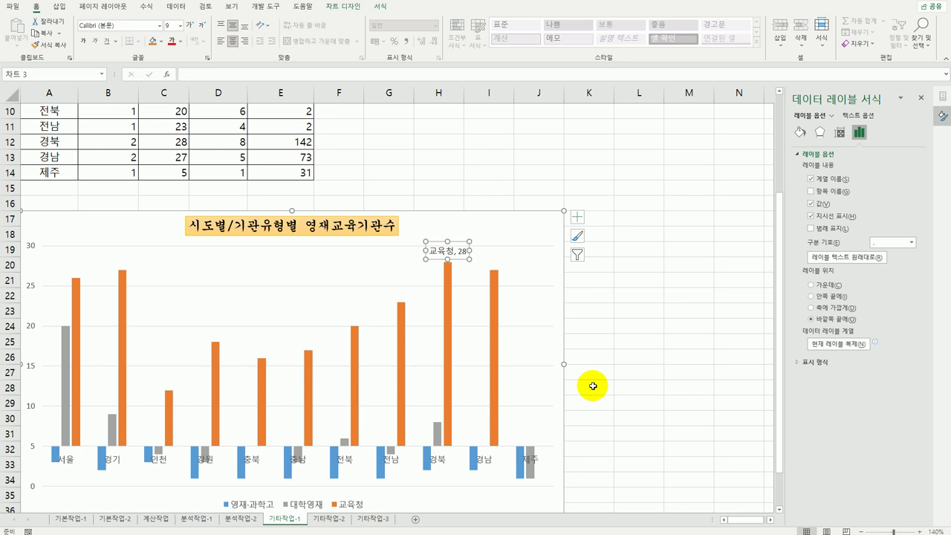
Step: Apply the first preset shape effect of the second preset row to only the 경북 bar of the 교육청 series
left_click(448, 297)
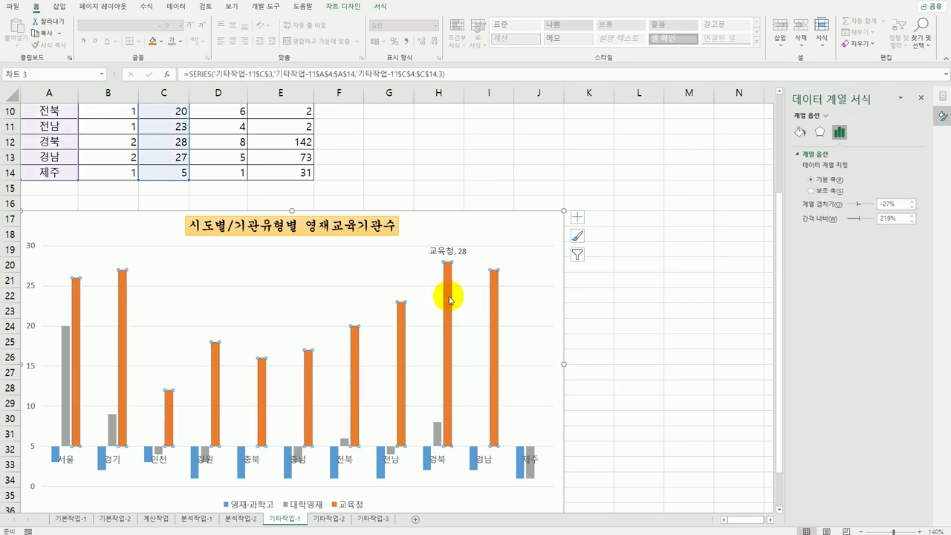
left_click(448, 299)
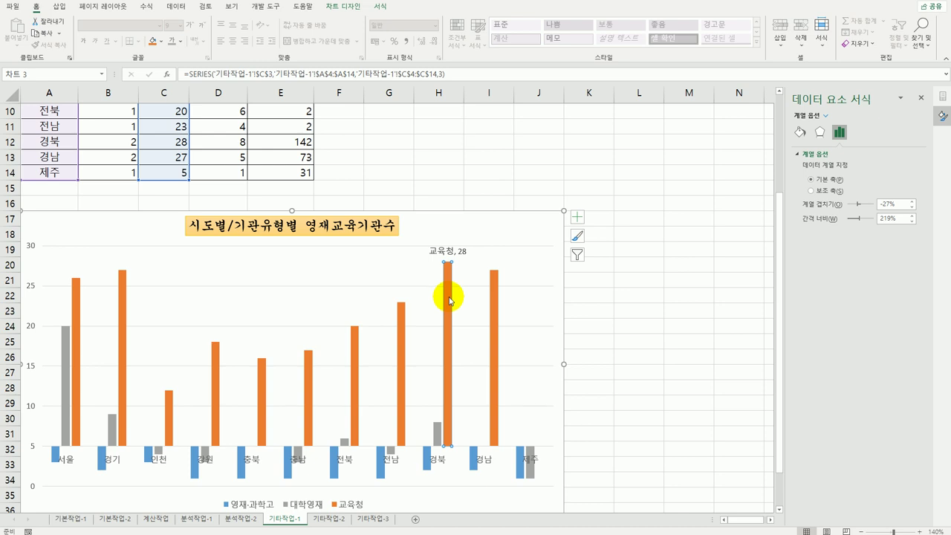
left_click(380, 6)
left_click(406, 44)
mouse_move(418, 64)
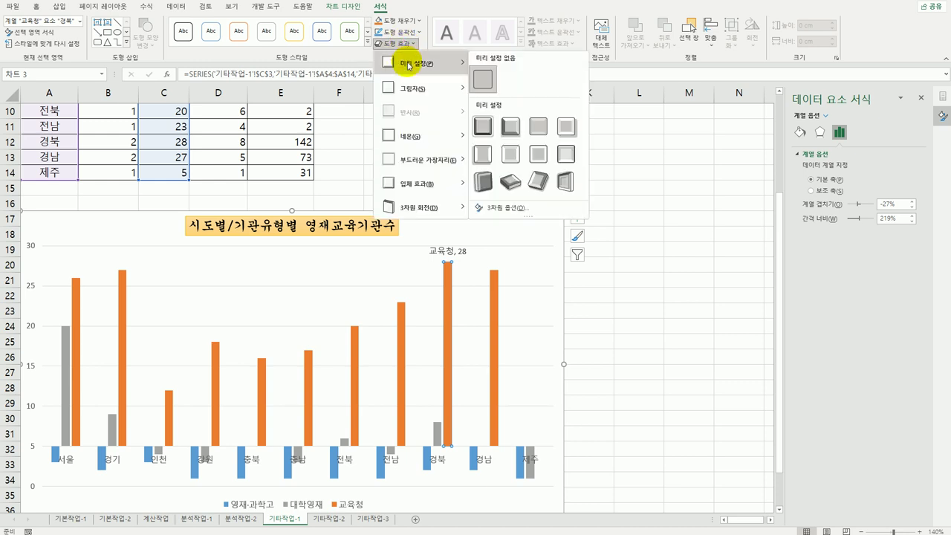
left_click(483, 159)
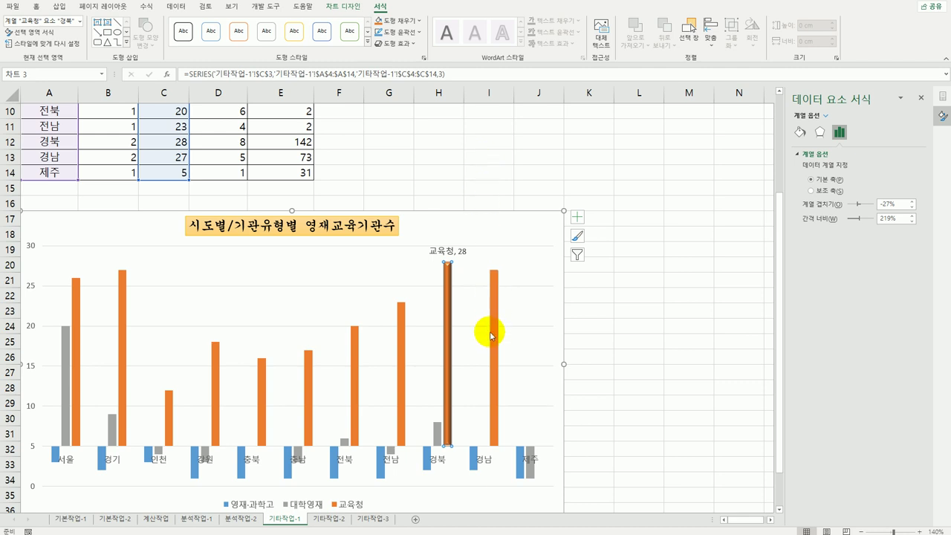
left_click(600, 325)
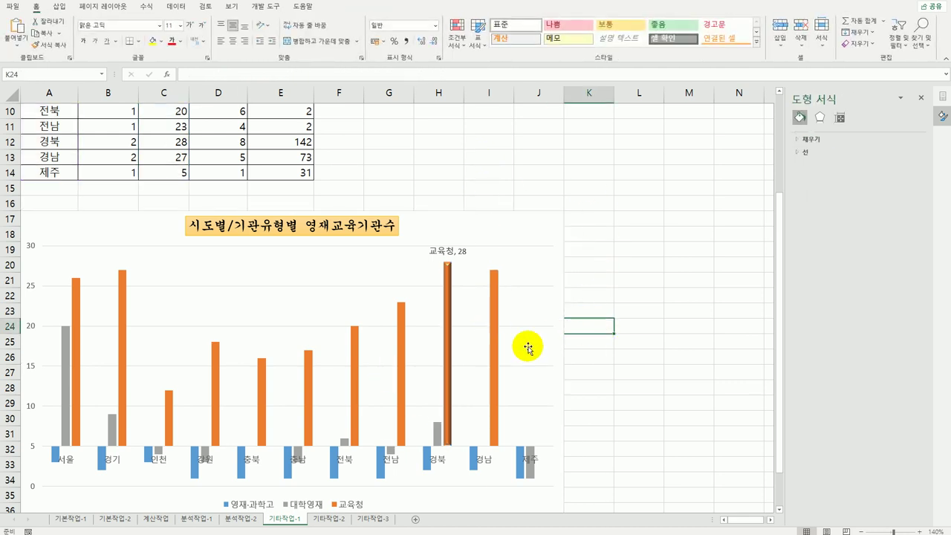
Step: Set the series overlap of the 교육청 series to 30%
left_click(402, 325)
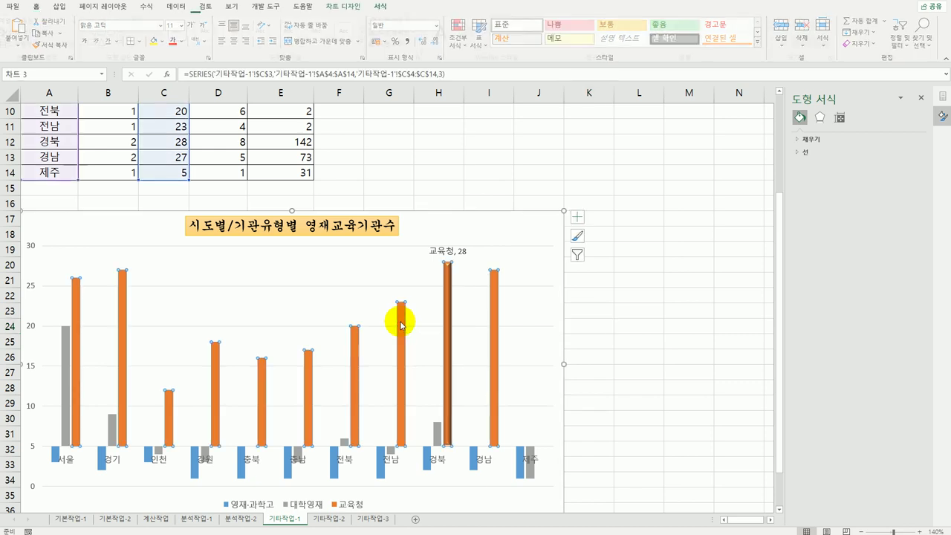
double_click(900, 205)
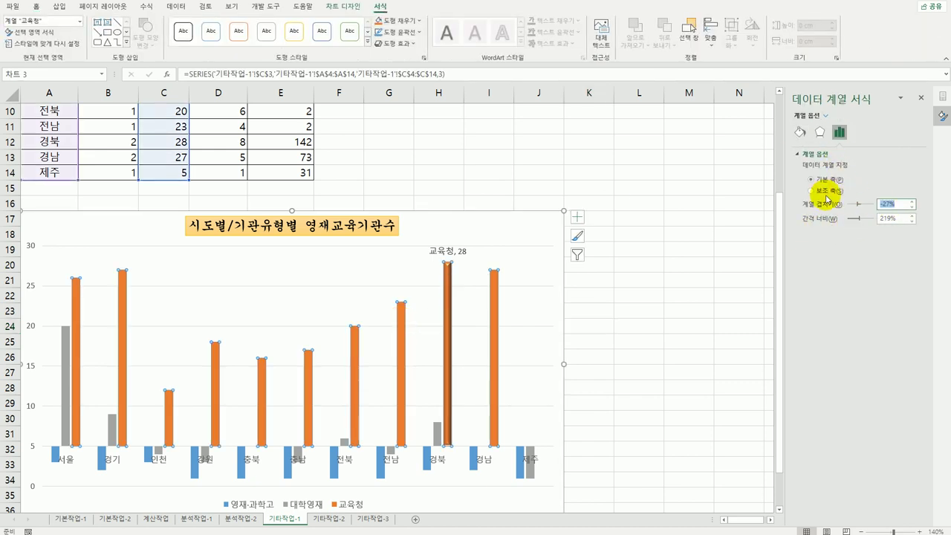
type("30")
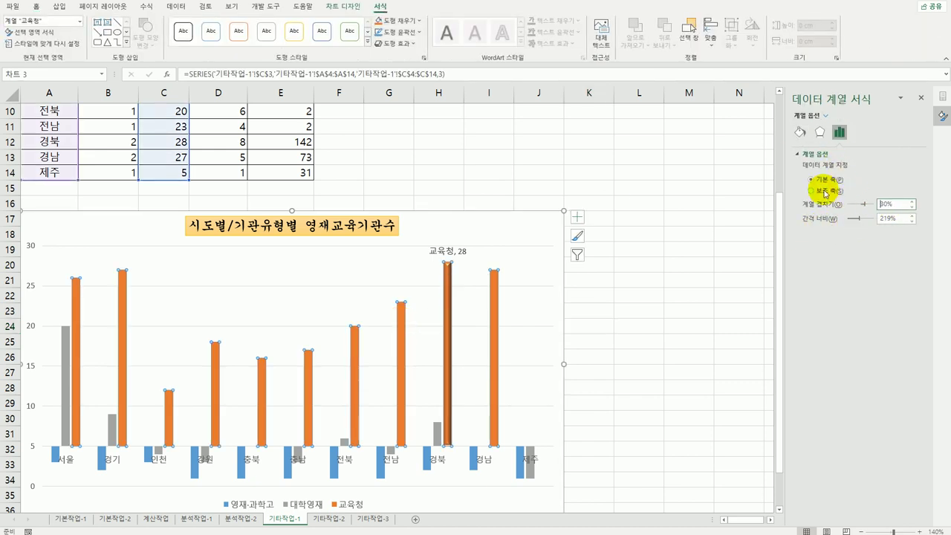
Step: Confirm the 30% series overlap and set the gap width of the 교육청 series to 0%
key("Return")
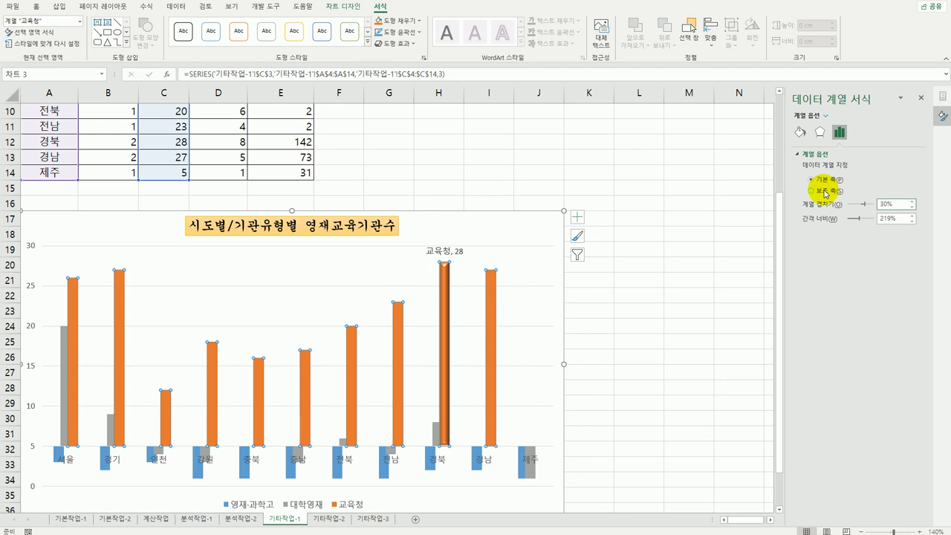
double_click(892, 218)
type("0")
key("Return")
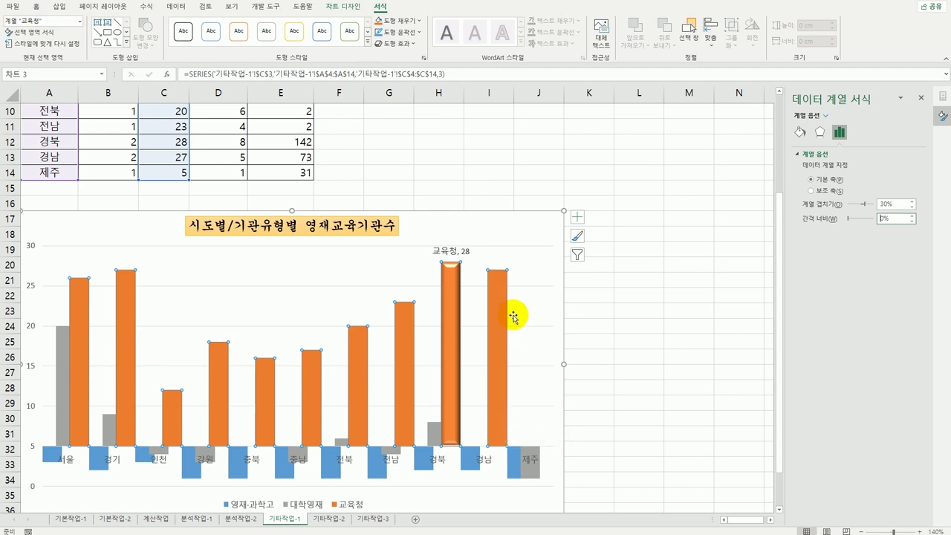
Step: Apply the 기본 설정 5 preset shape effect to only the 경북 bar of the 교육청 series
left_click(524, 279)
left_click(455, 298)
left_click(454, 305)
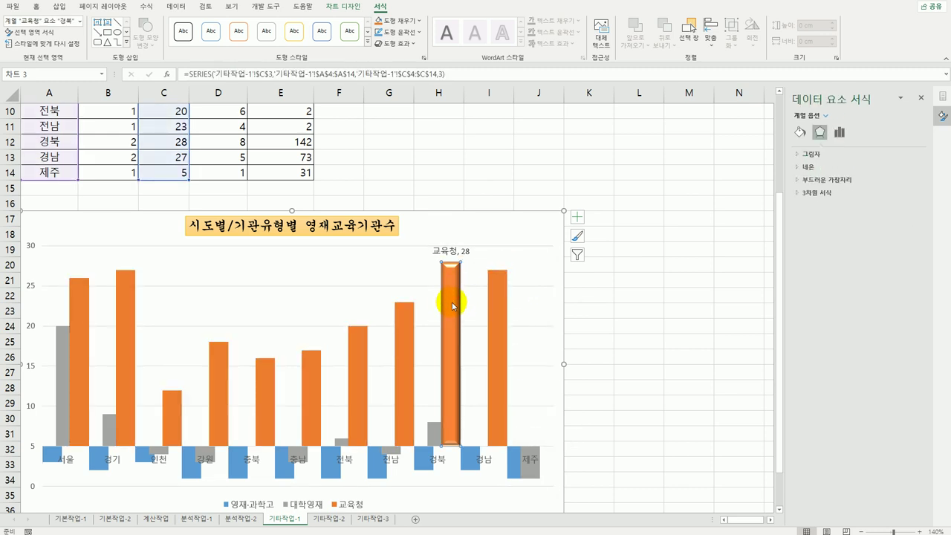
left_click(397, 43)
mouse_move(414, 84)
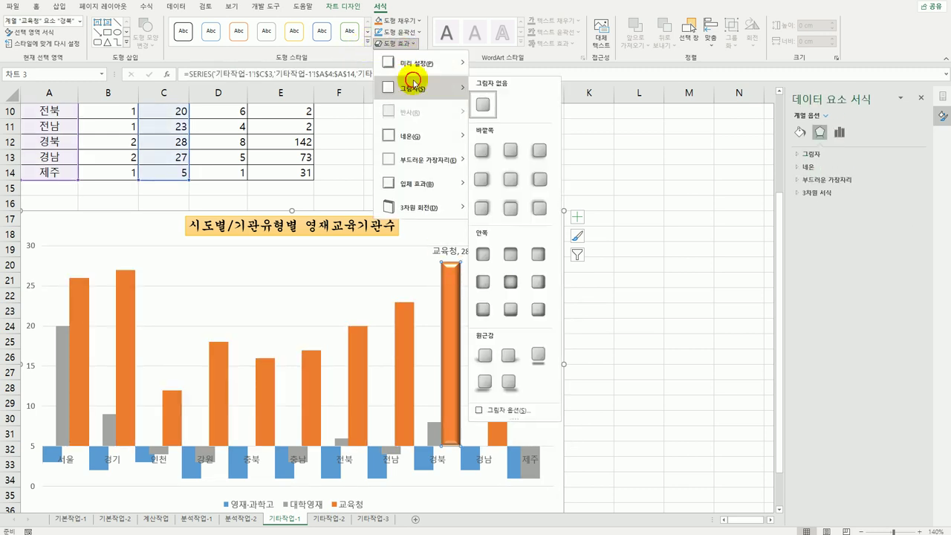
mouse_move(416, 64)
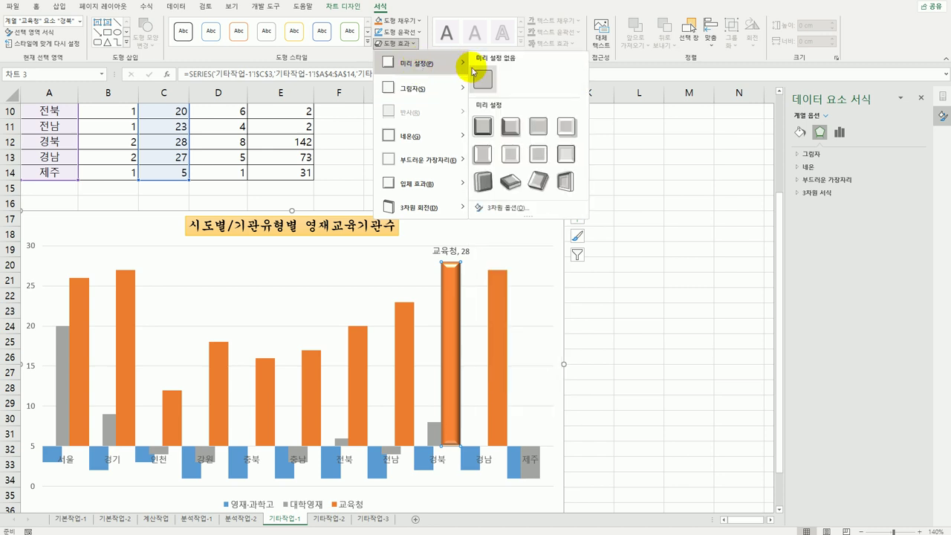
left_click(484, 165)
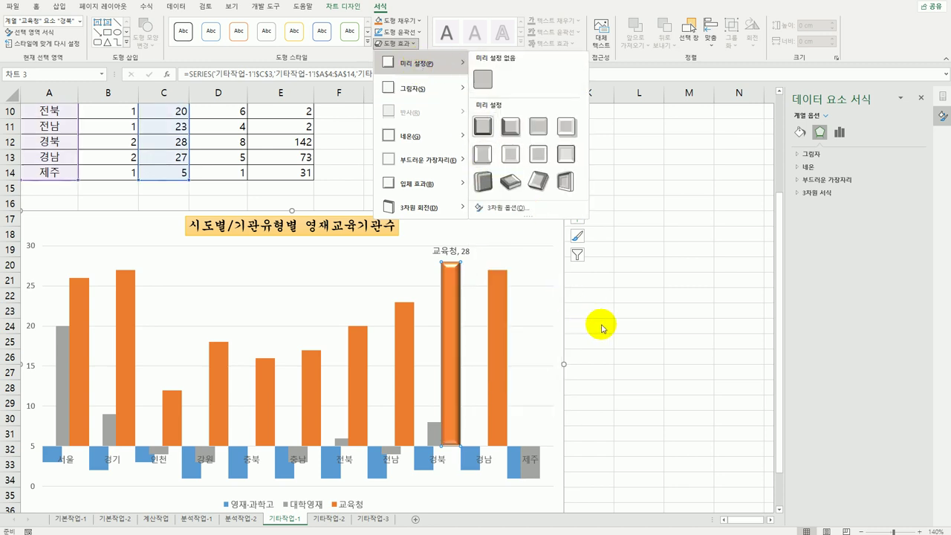
left_click(411, 44)
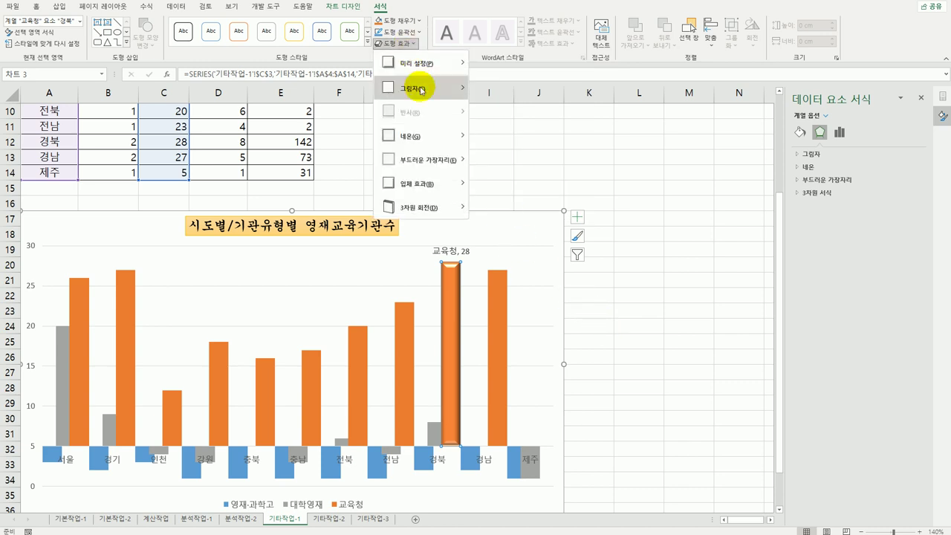
mouse_move(420, 66)
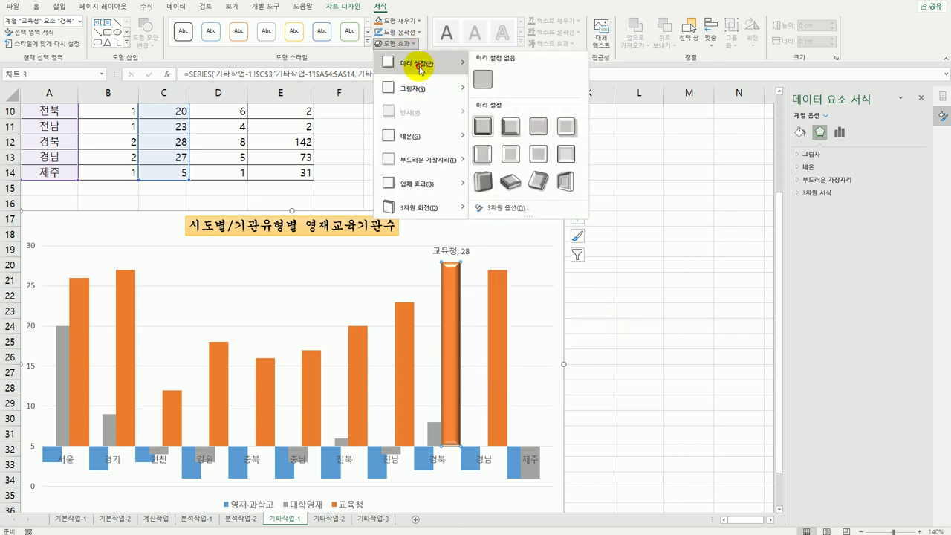
left_click(484, 156)
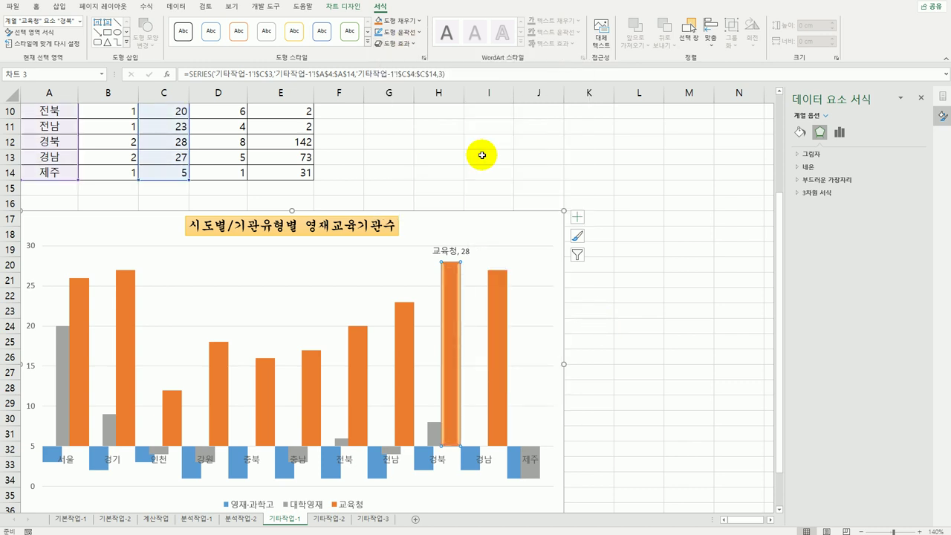
left_click(394, 43)
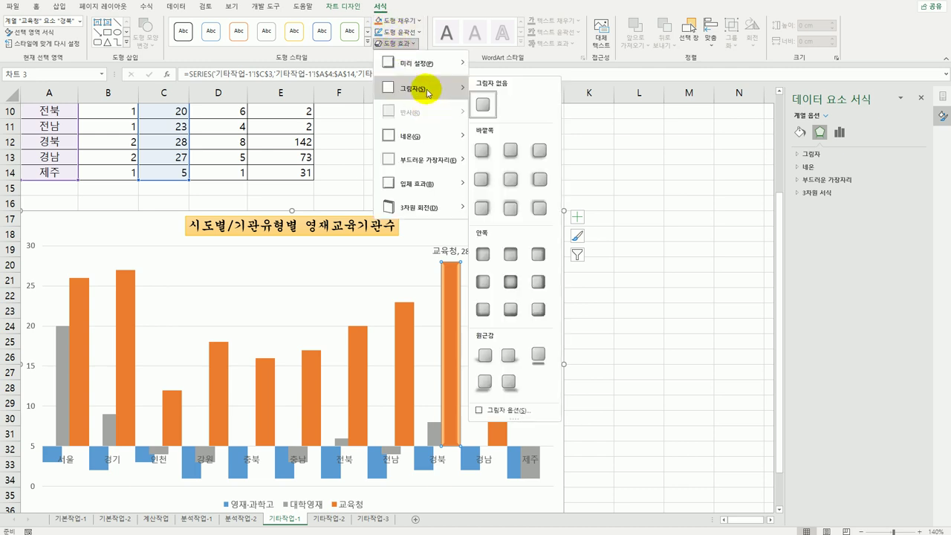
mouse_move(420, 63)
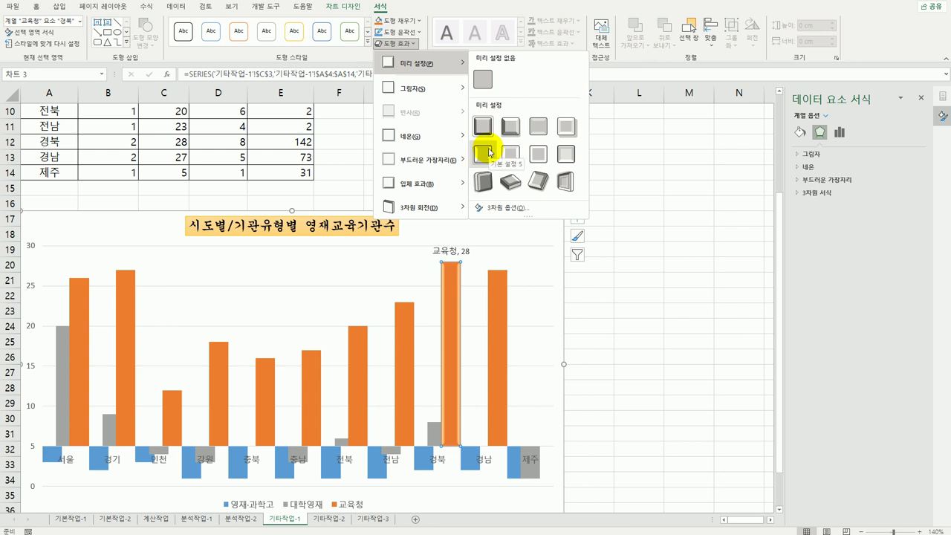
left_click(490, 152)
left_click(622, 340)
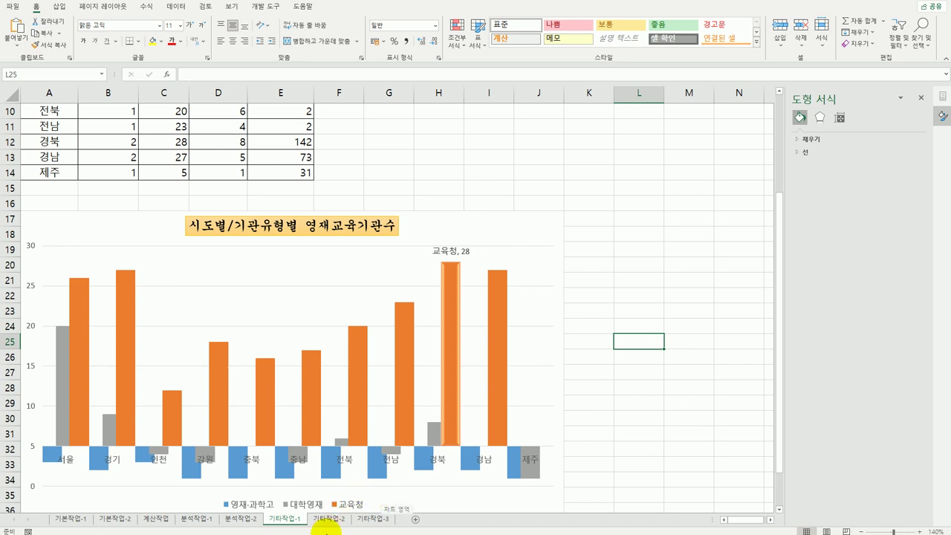
Step: On the 기타작업-2 sheet, draw a form control button covering cells E3:F4
left_click(327, 520)
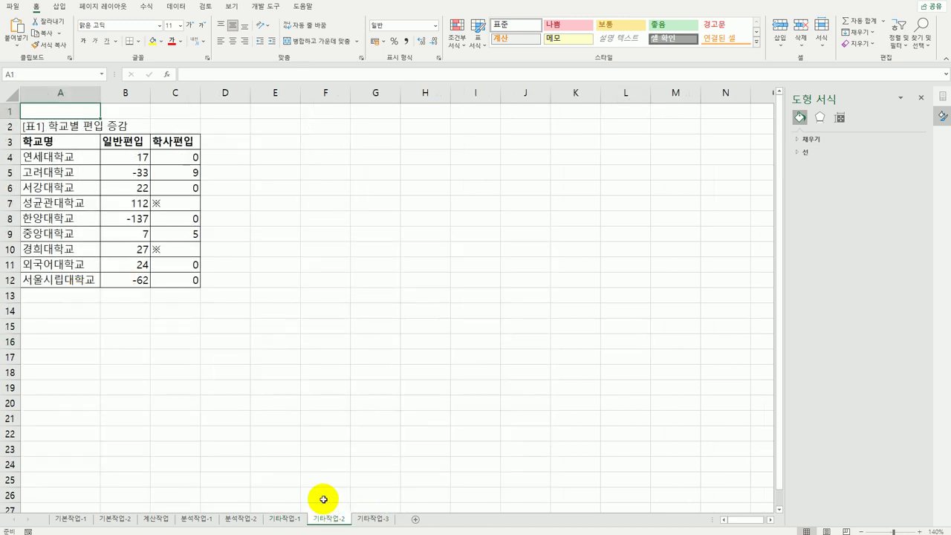
left_click(340, 299)
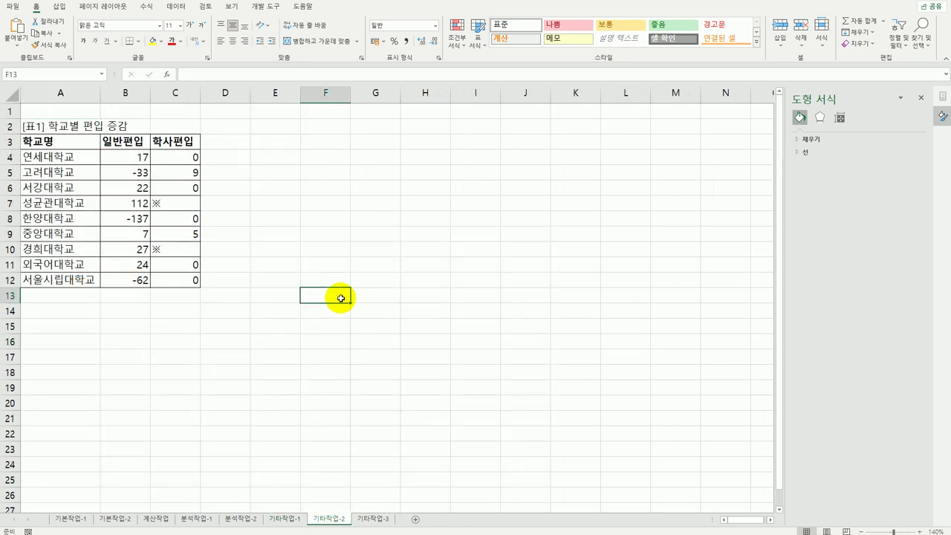
left_click(266, 7)
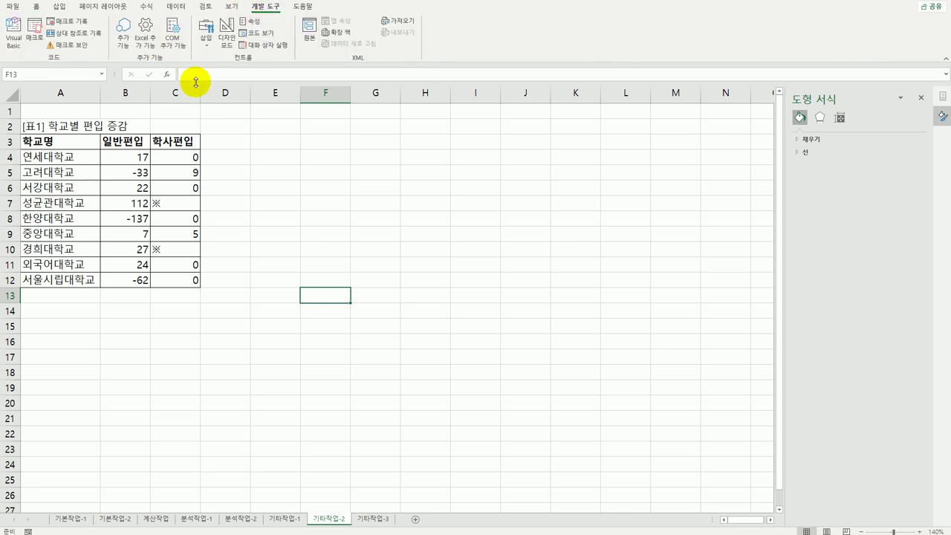
left_click(206, 41)
left_click(202, 66)
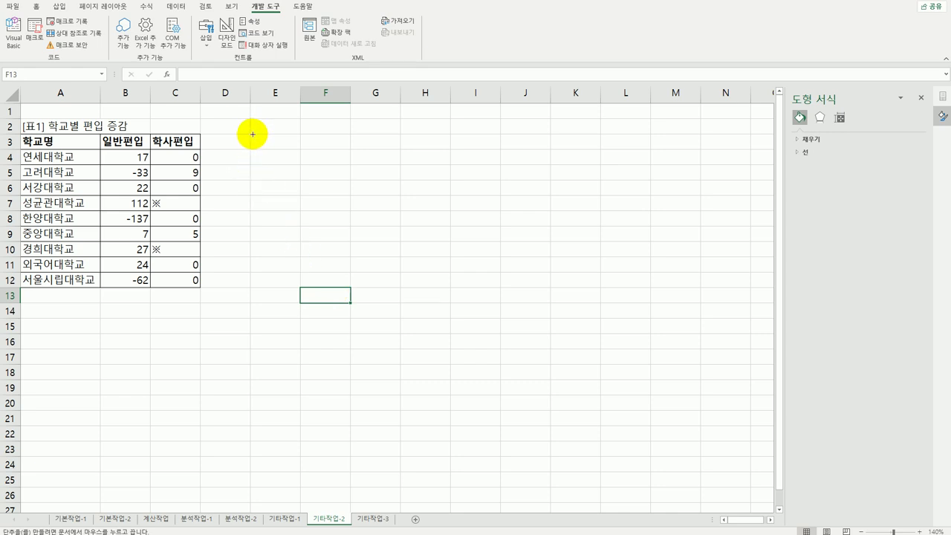
left_click_drag(250, 133, 350, 163)
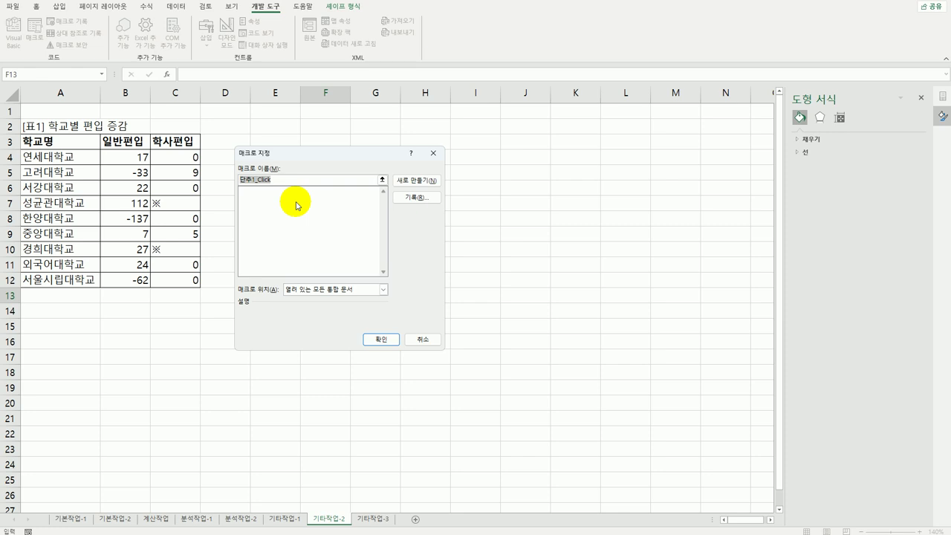
Step: Start recording a macro named 서식적용 for the new button, stored in the current workbook
key("BackSpace")
type("서식적용")
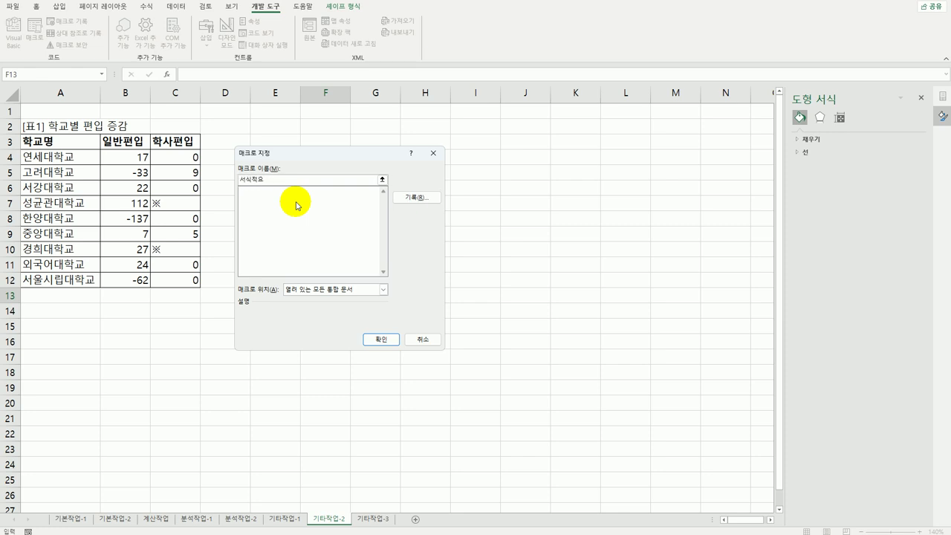
left_click(408, 198)
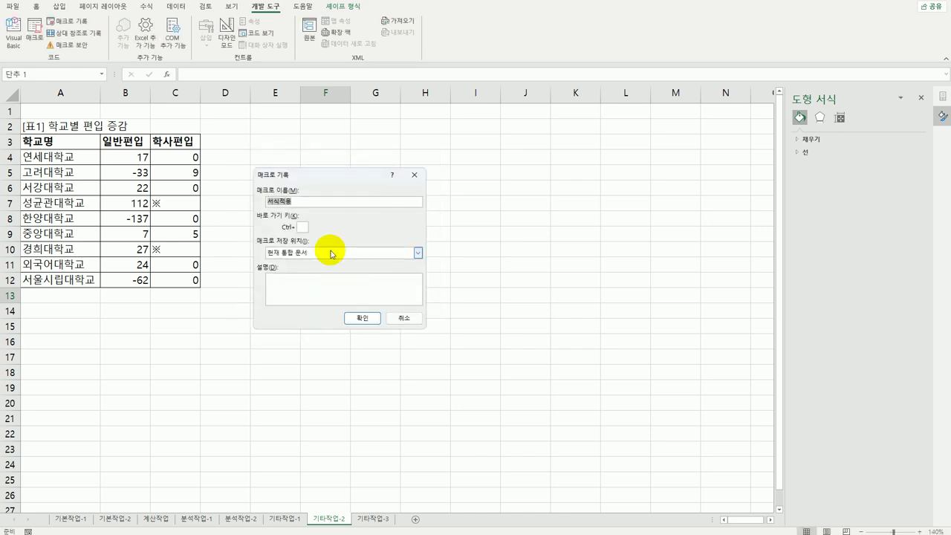
left_click(358, 319)
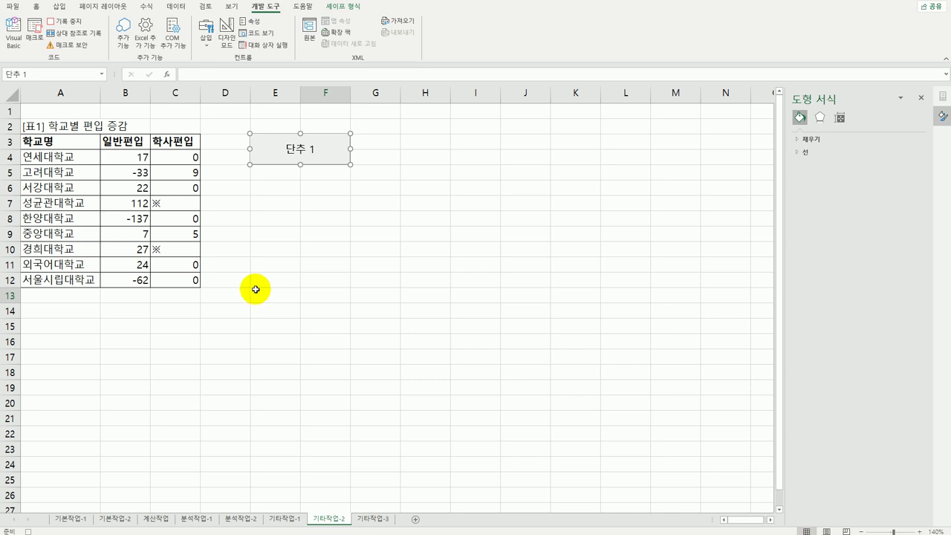
Step: Open the cell format settings for B4:C12 at the custom number format category
left_click_drag(138, 161, 163, 285)
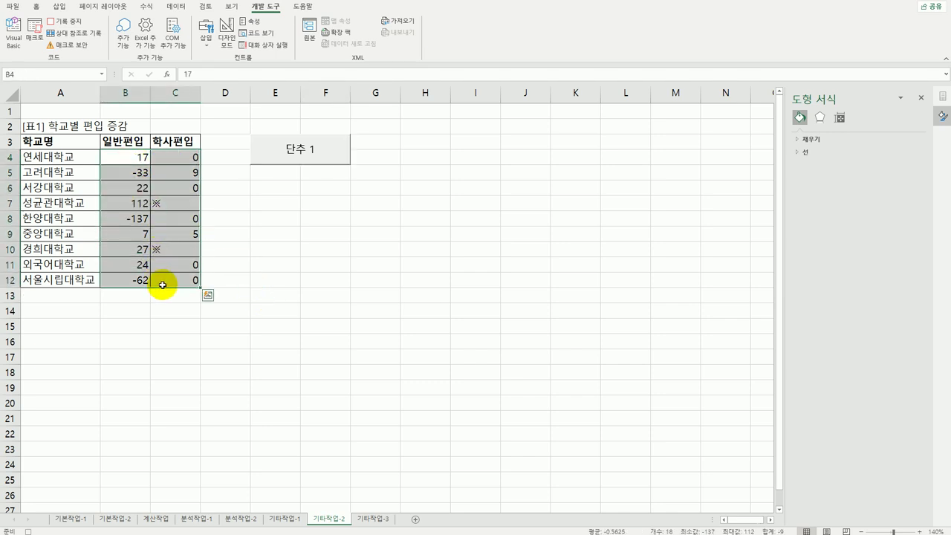
right_click(173, 169)
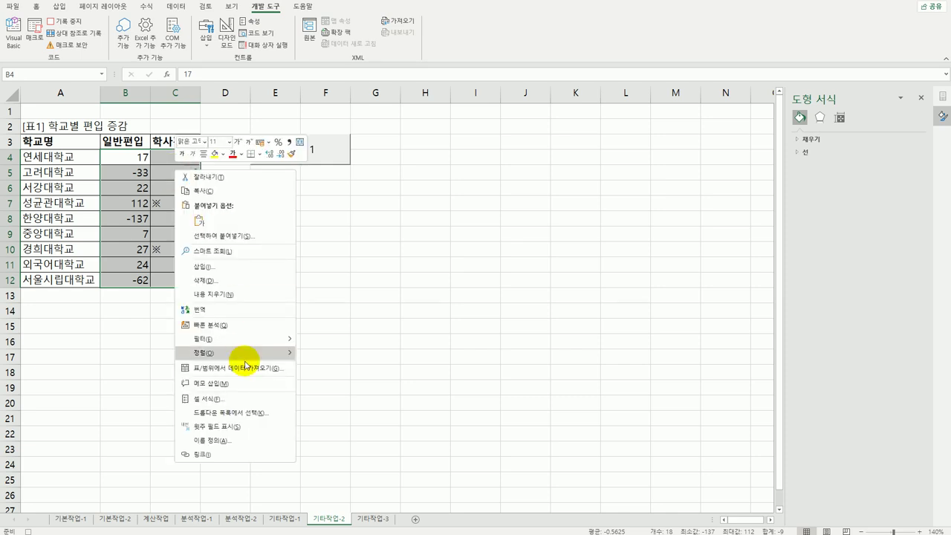
left_click(239, 403)
left_click_drag(230, 260, 337, 166)
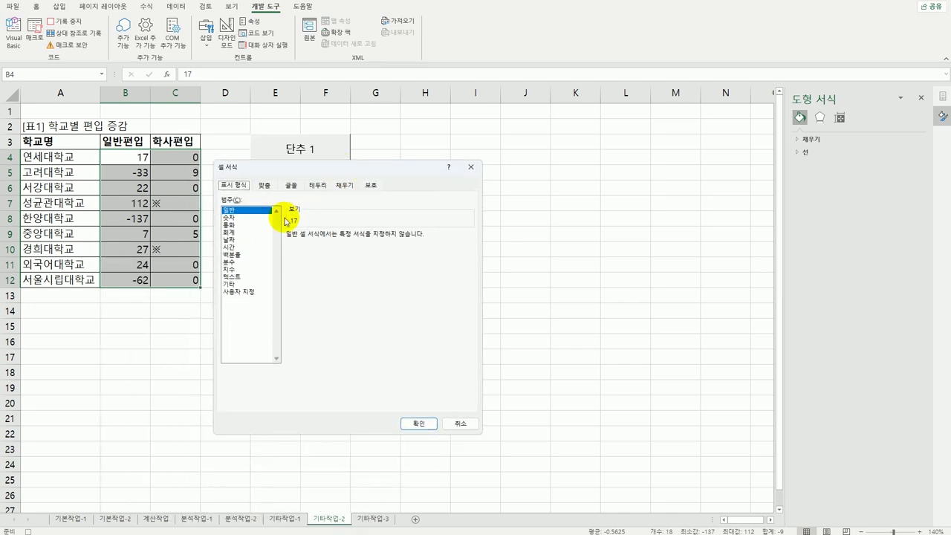
left_click(239, 292)
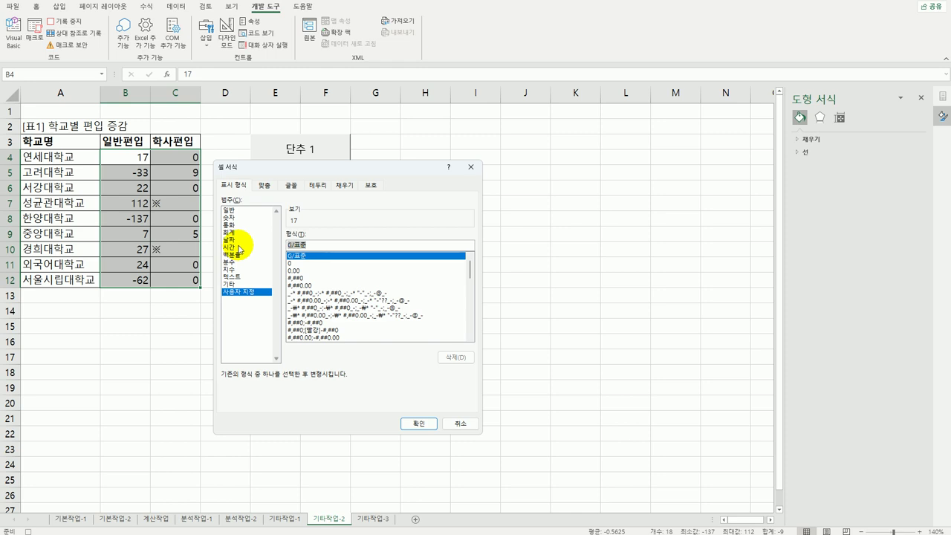
type("[")
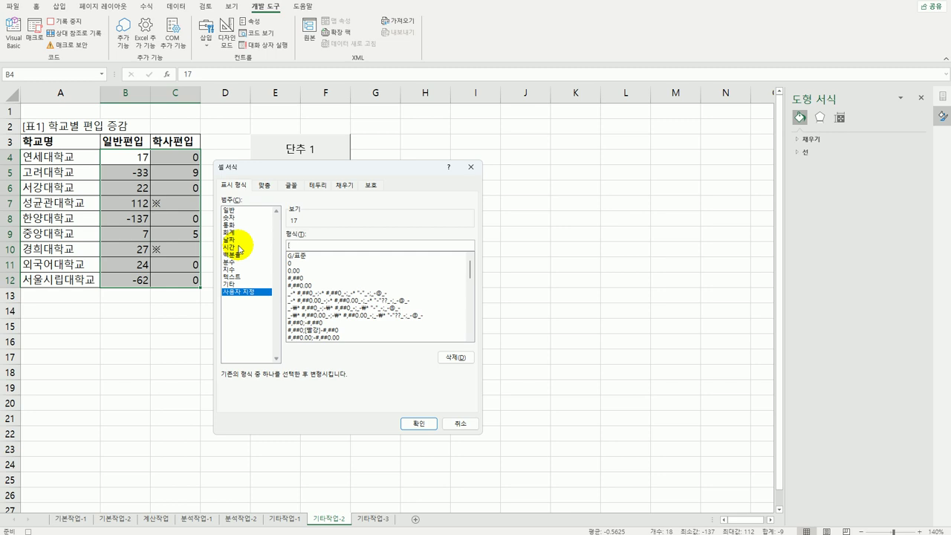
type("빨강]")
type("0.0;[")
key("Hangul")
type("[파랑]0.0")
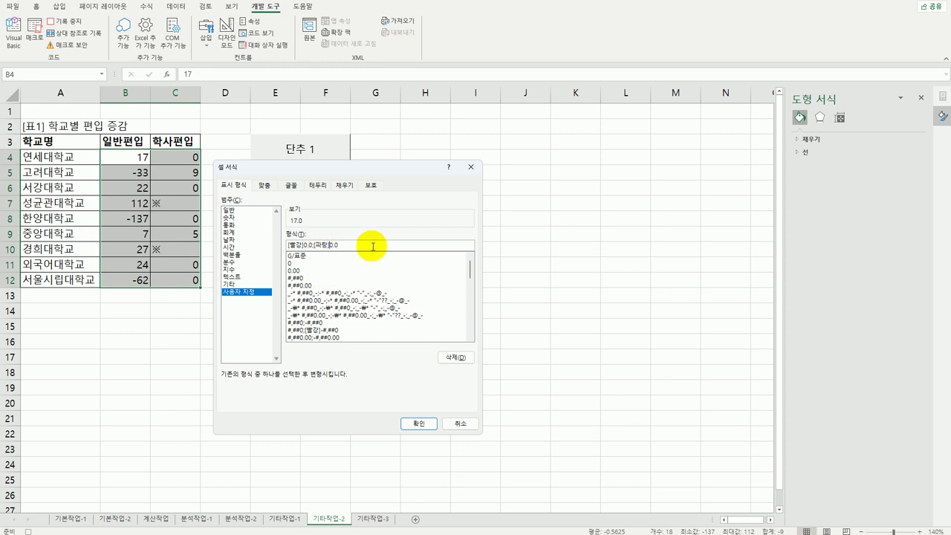
type("-")
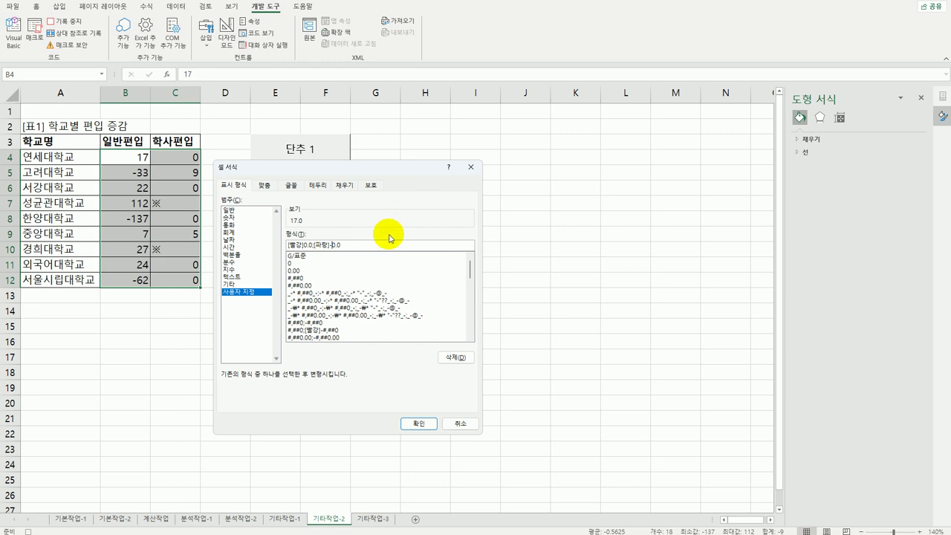
left_click(362, 256)
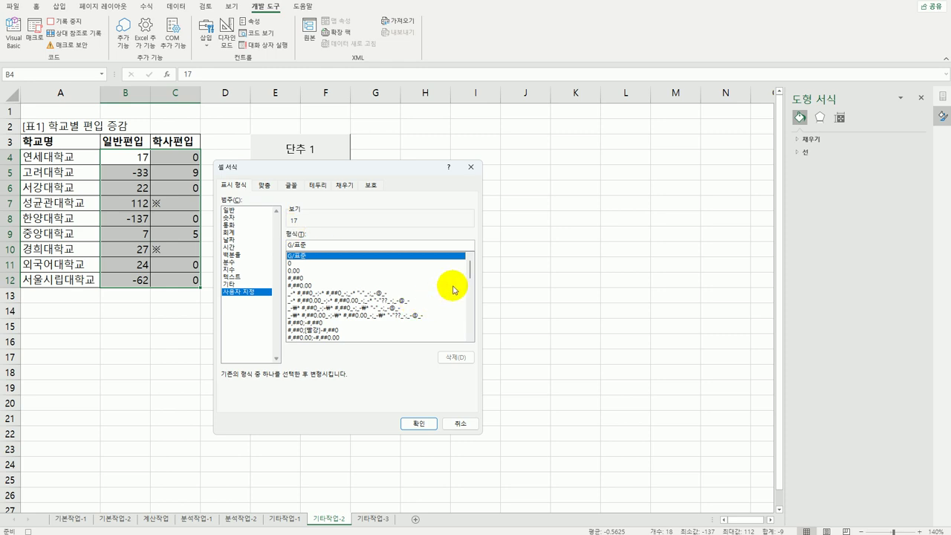
left_click_drag(471, 270, 466, 251)
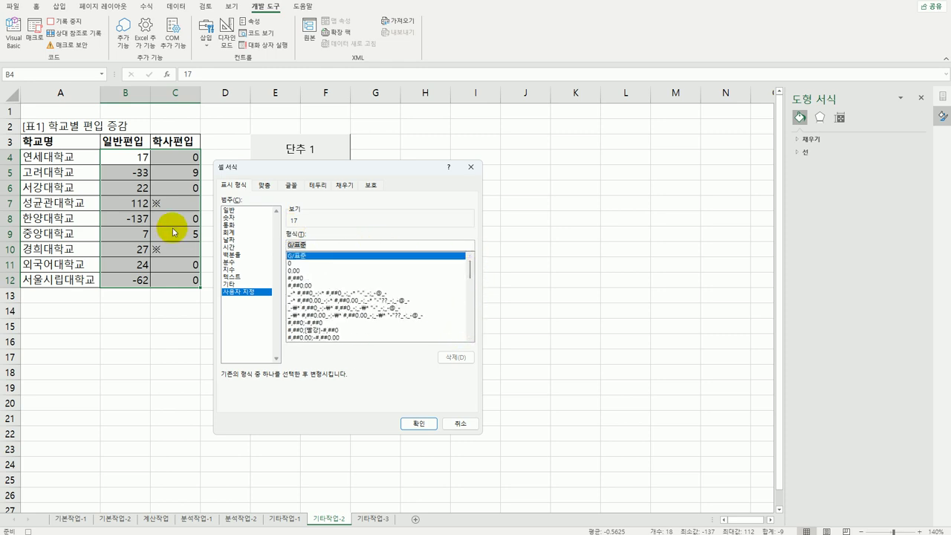
Step: Apply the custom number format [빨강]0.0;[파랑]-0.0;; to B4:C12 and stop recording the macro
key("BackSpace")
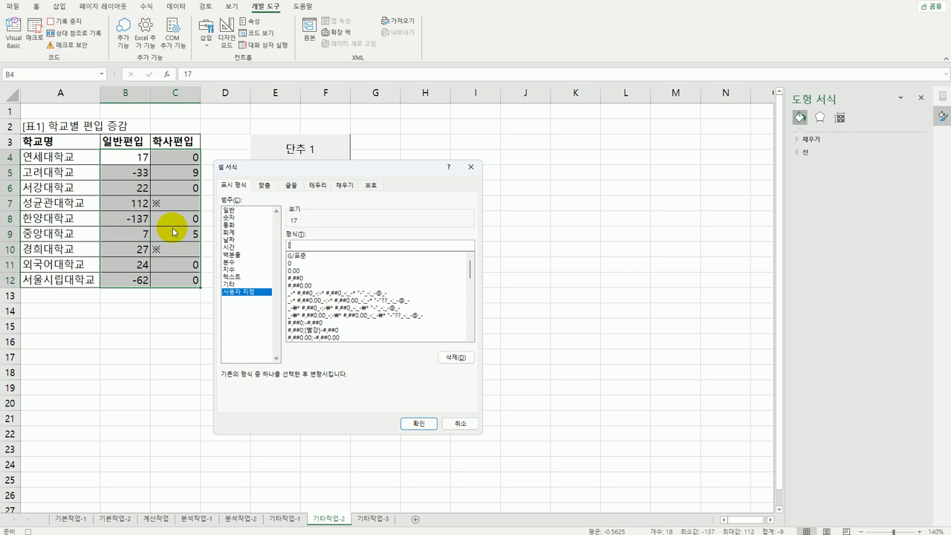
type("[빨강]0.0;[파랑]-0.0;")
type(";")
left_click(417, 425)
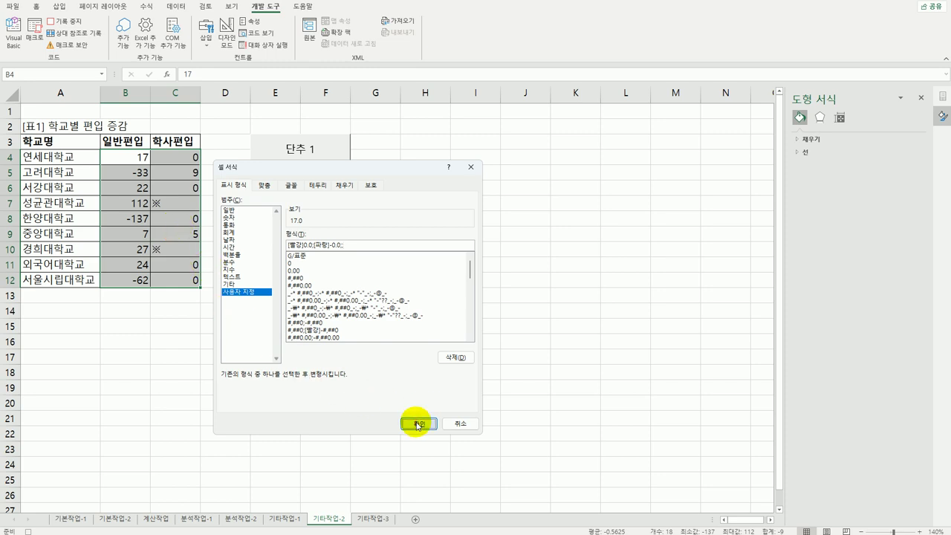
left_click(181, 282)
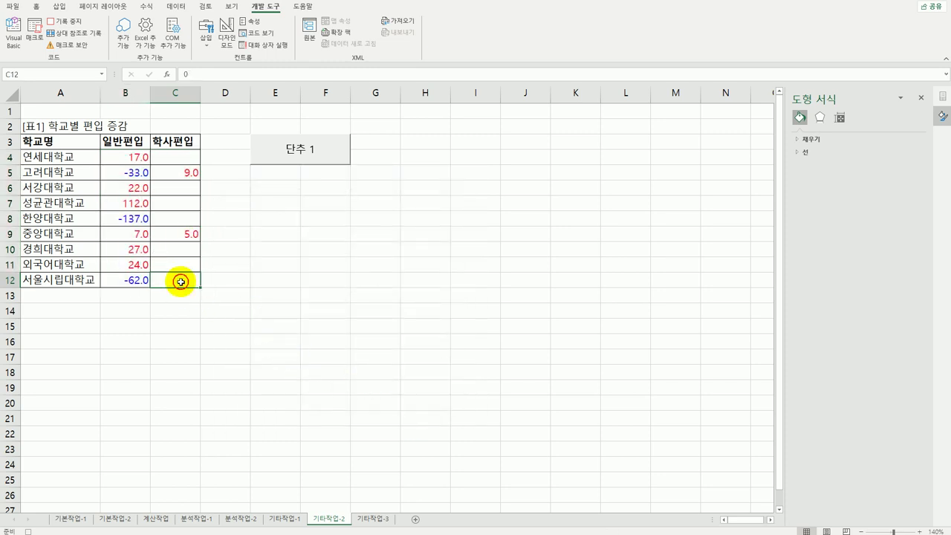
left_click(67, 22)
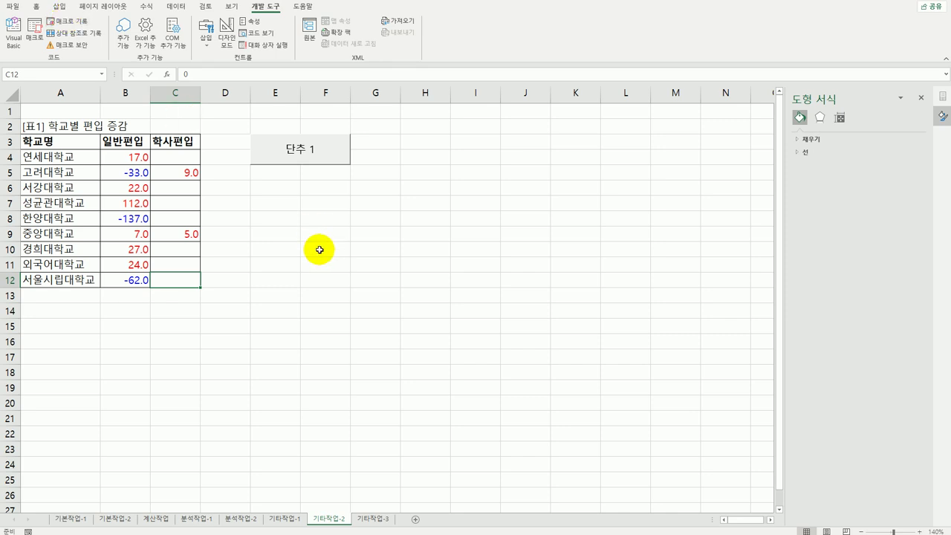
Step: Change the label of the button over E3:F4 to 서식적용
right_click(329, 144)
left_click(369, 194)
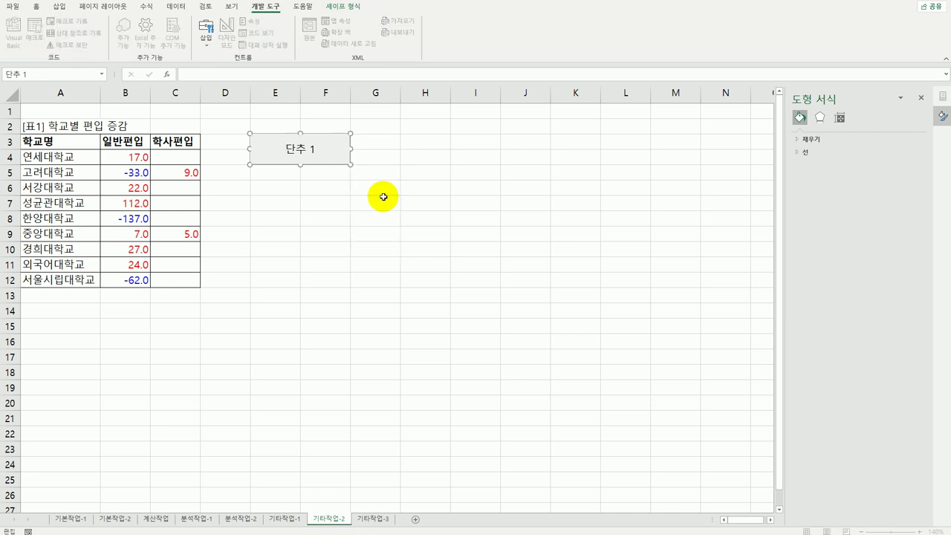
key("ctrl+a")
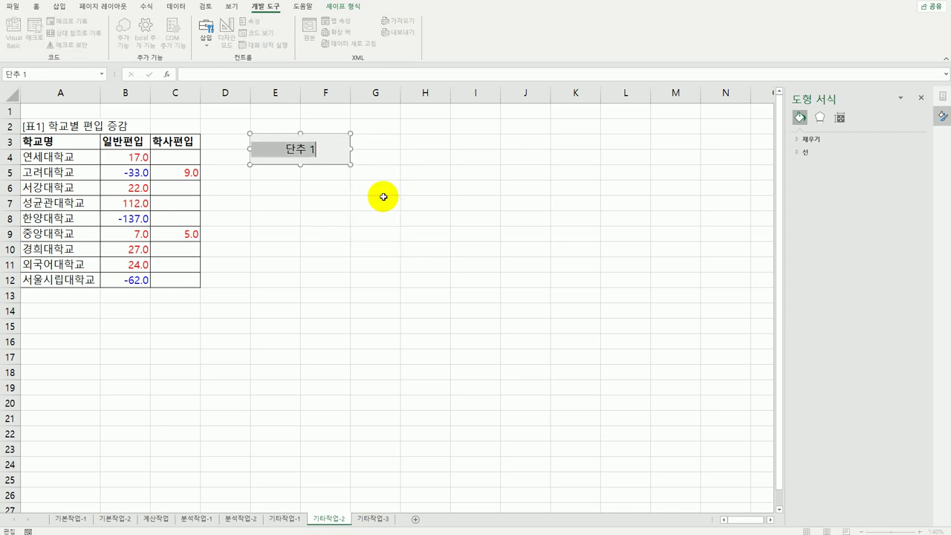
type("서식")
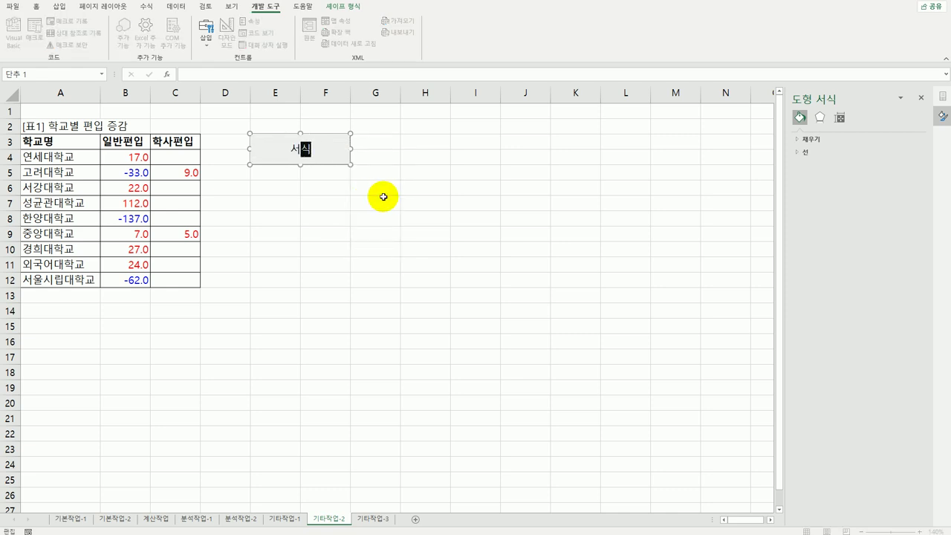
type("적요ㅇ")
left_click(384, 197)
Step: Draw a second form control button over E6:F7 and start recording its macro 서식해제 in the current workbook
left_click(206, 37)
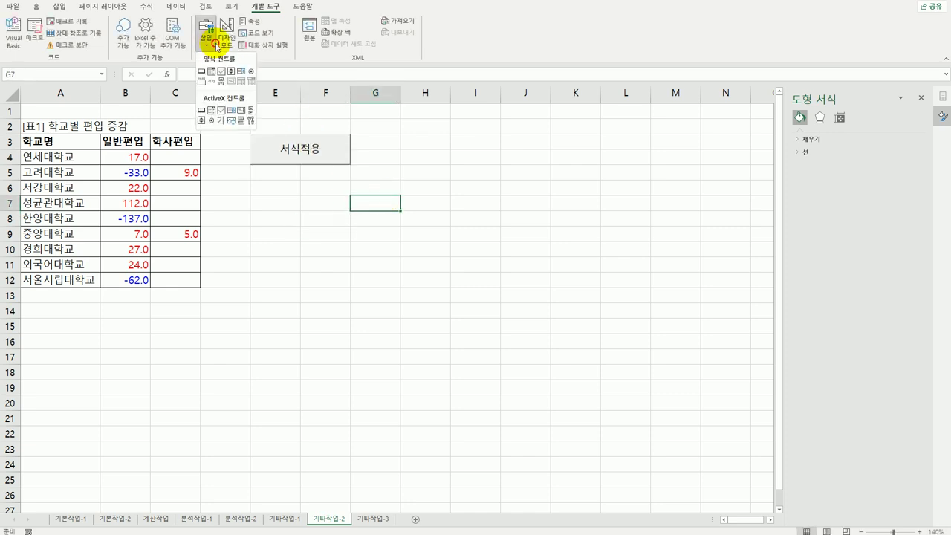
left_click(201, 71)
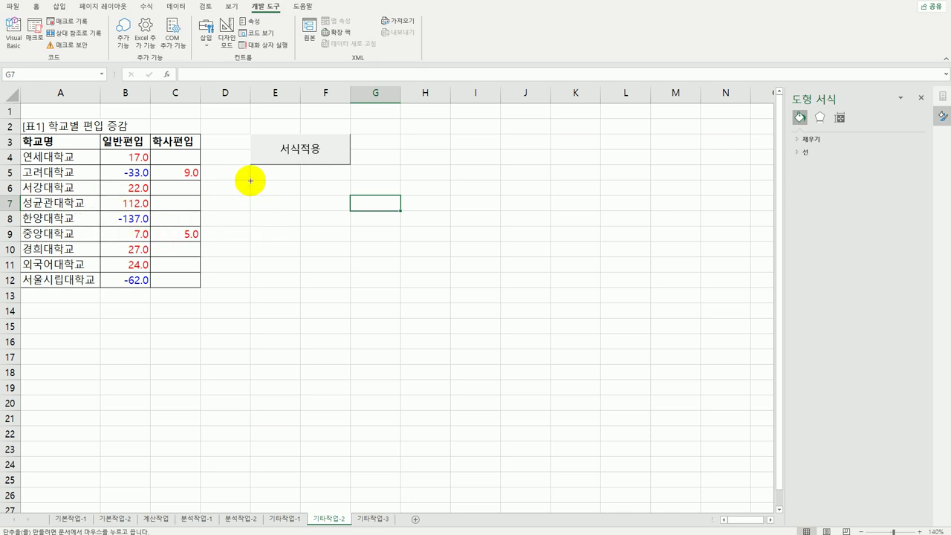
left_click_drag(251, 180, 346, 215)
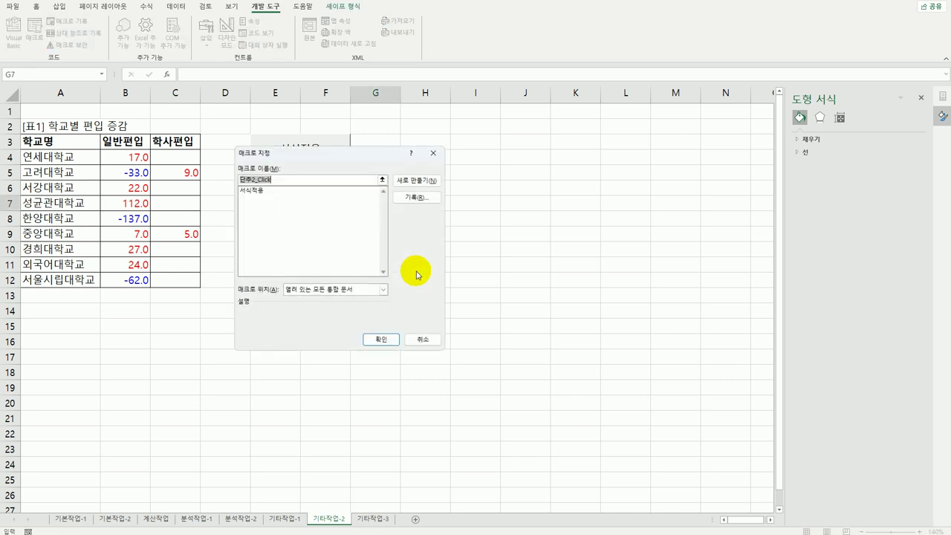
type("서식해제")
left_click(407, 198)
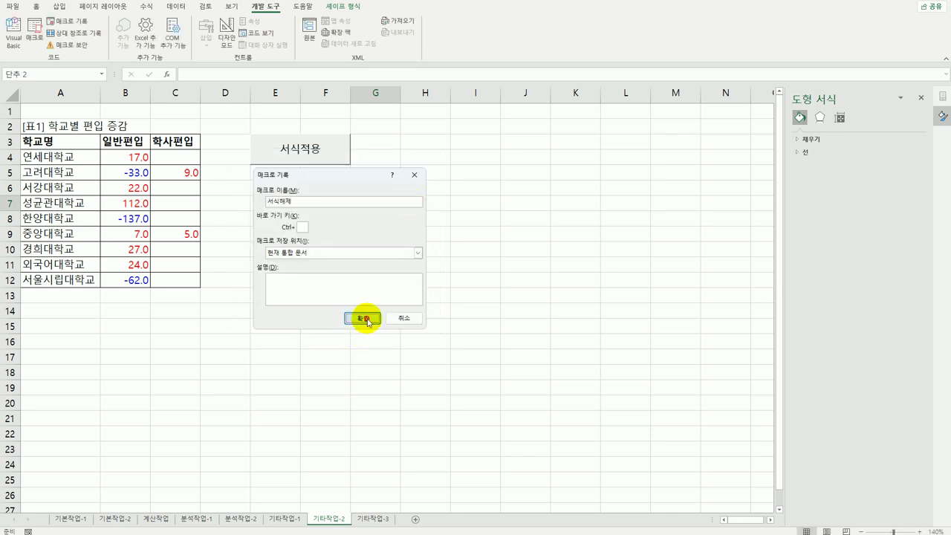
left_click(362, 318)
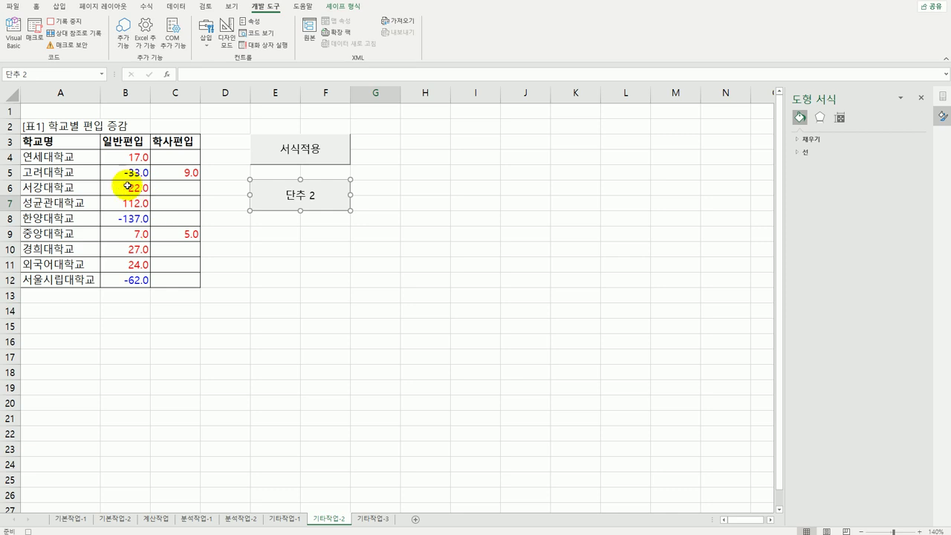
Step: Set the number format of B4:C12 to 일반 (General) and stop recording the macro
left_click_drag(124, 157, 171, 286)
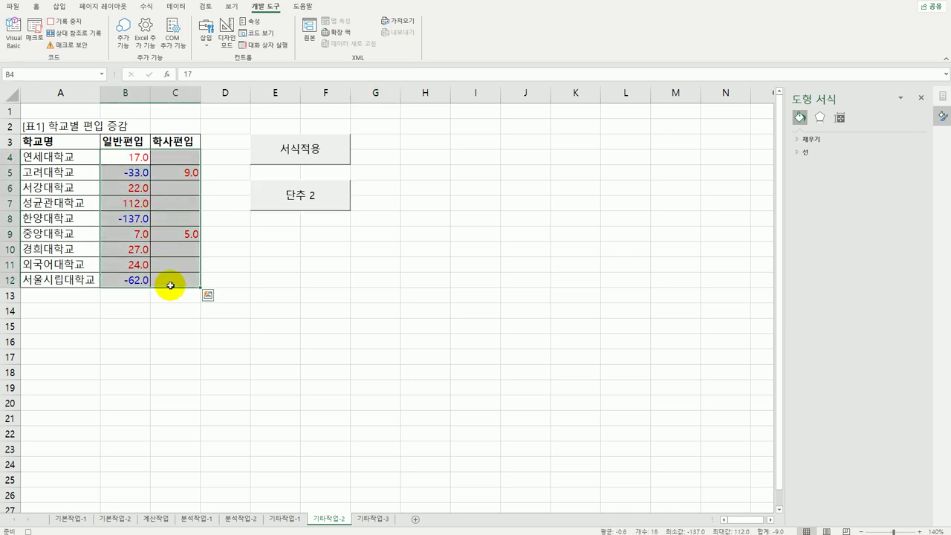
right_click(169, 173)
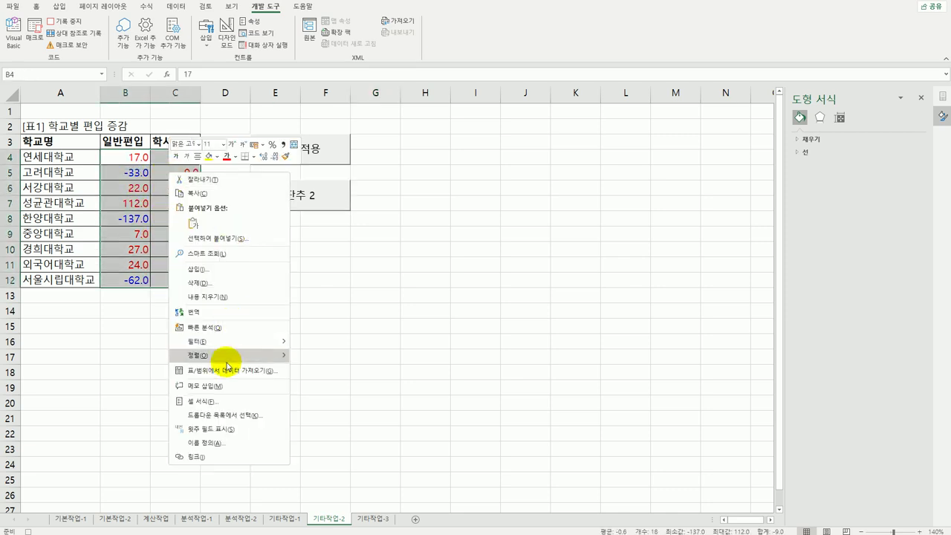
left_click(211, 401)
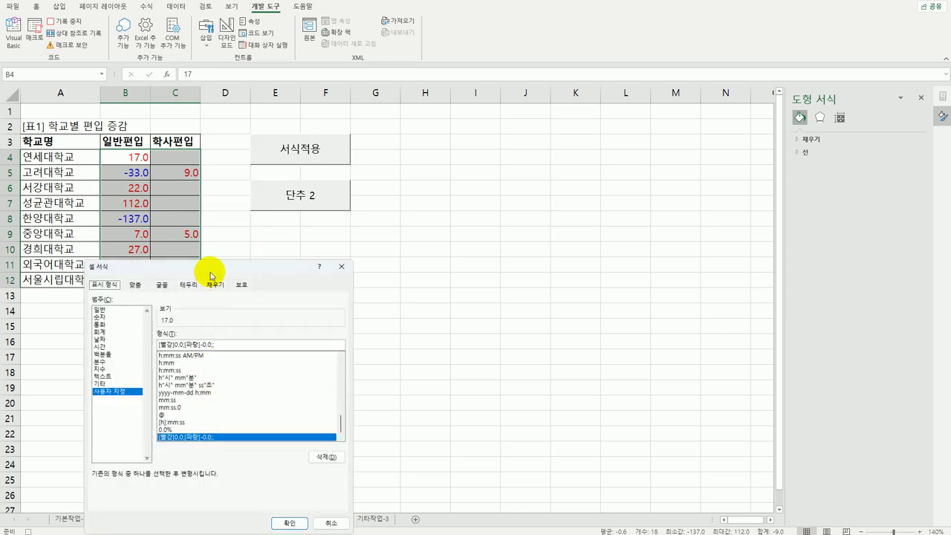
left_click_drag(212, 213, 511, 110)
left_click(416, 152)
left_click(414, 145)
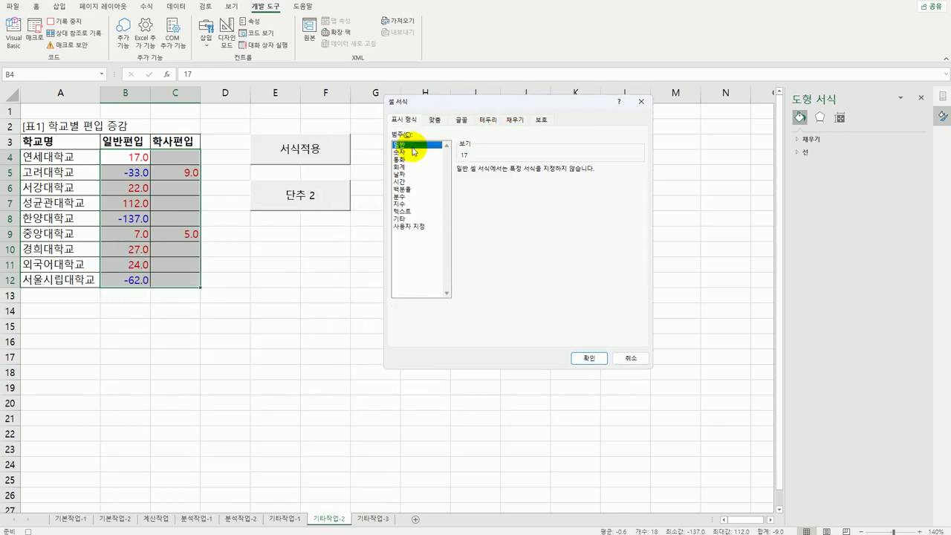
left_click(588, 358)
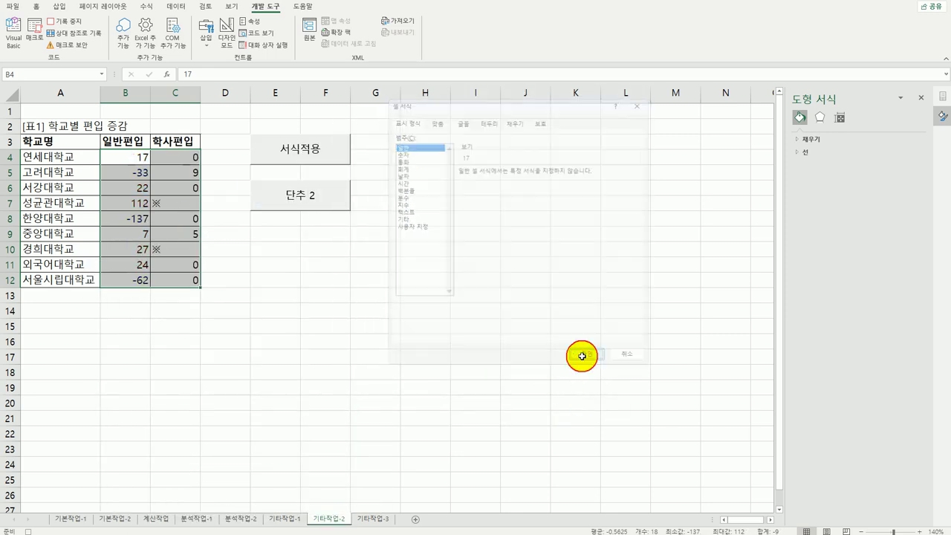
left_click(192, 276)
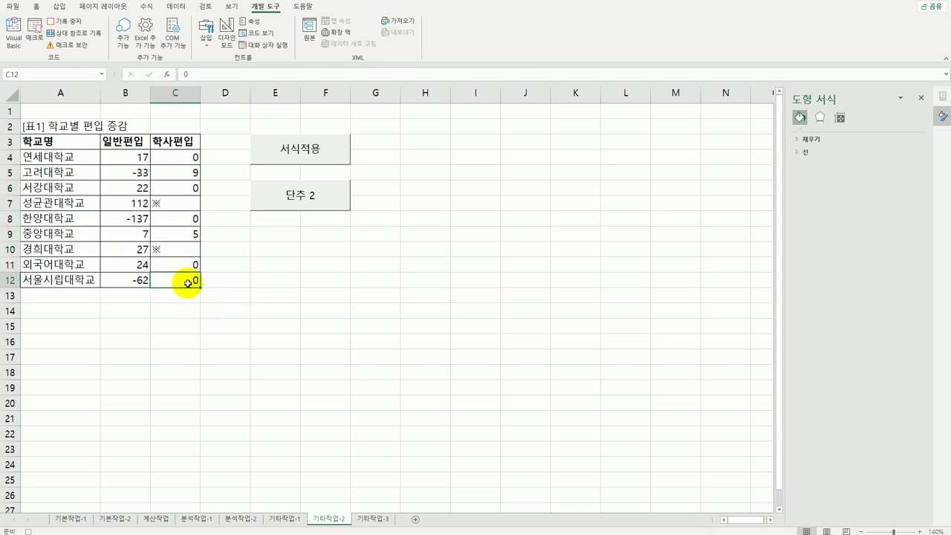
left_click(74, 28)
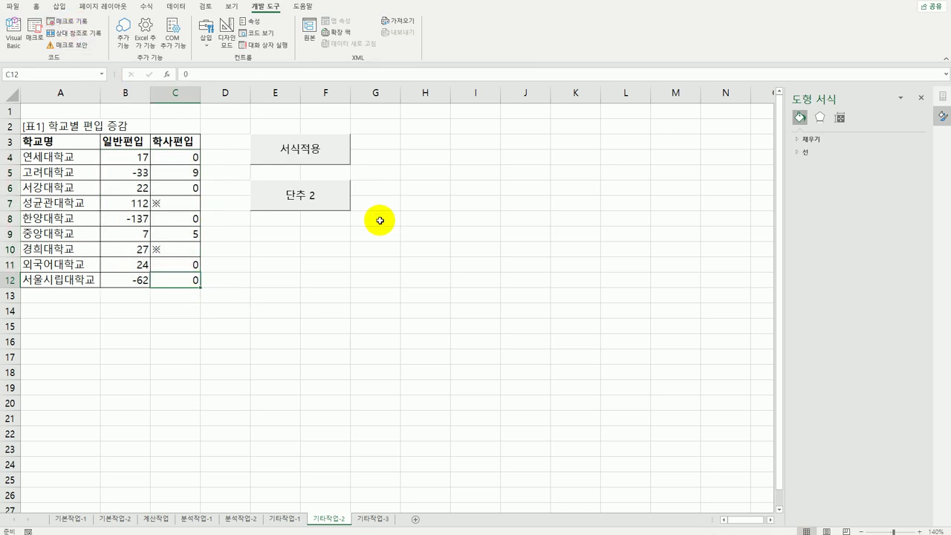
Step: Change the label of the button over E6:F7 to 서식해제
right_click(316, 201)
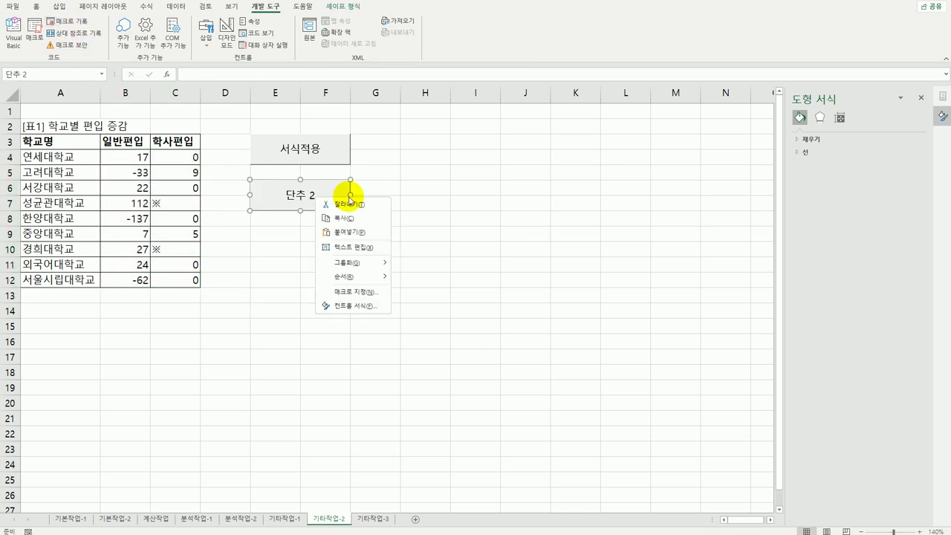
left_click(365, 249)
key("ctrl+a")
type("서식해제")
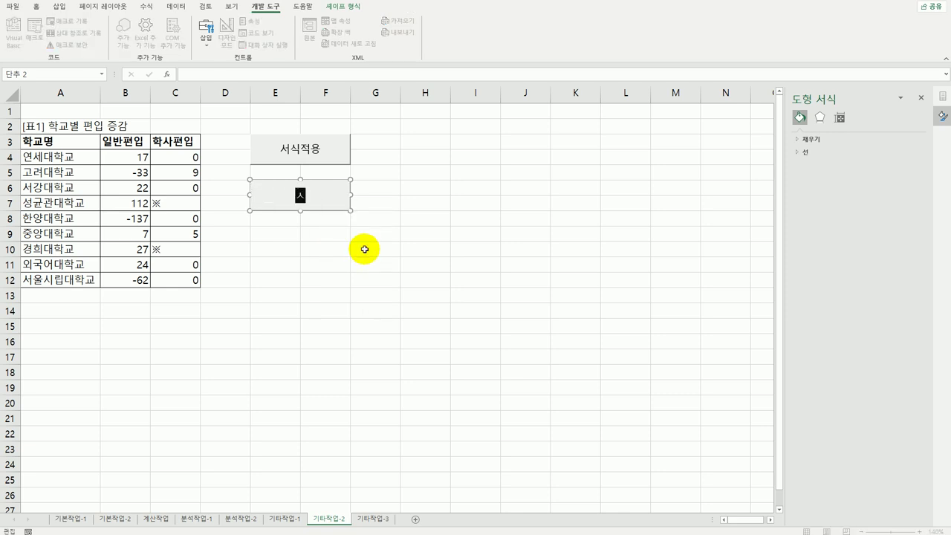
left_click(365, 250)
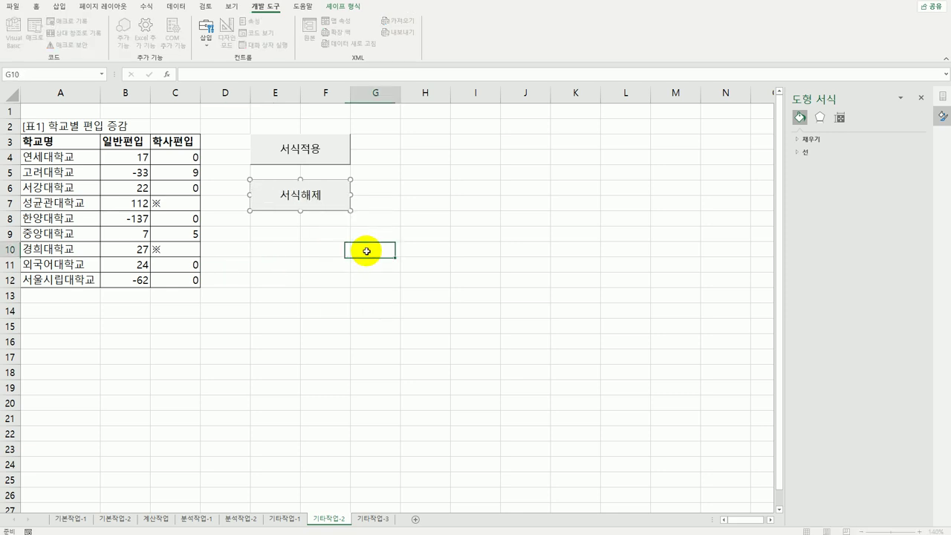
Step: Test the 서식적용 and 서식해제 buttons by running each macro once
left_click(332, 159)
left_click(314, 203)
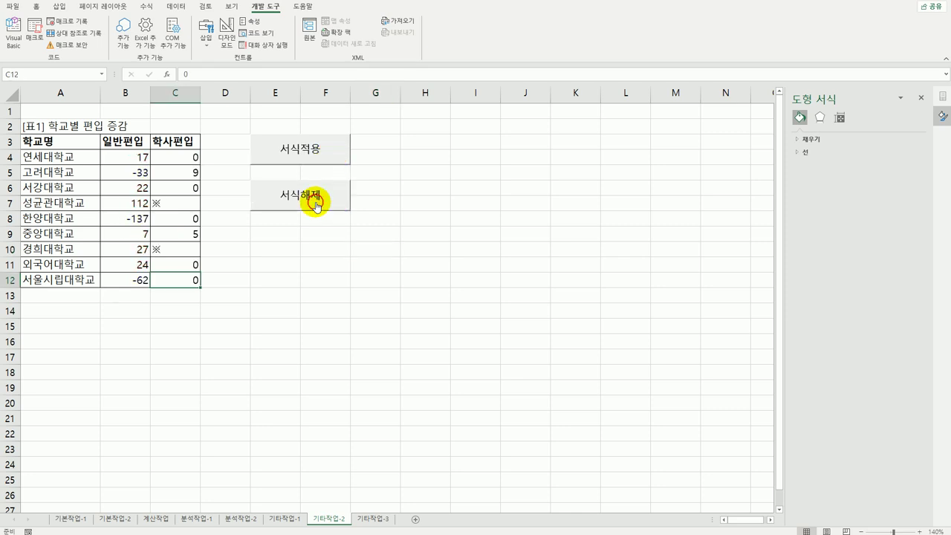
left_click(357, 251)
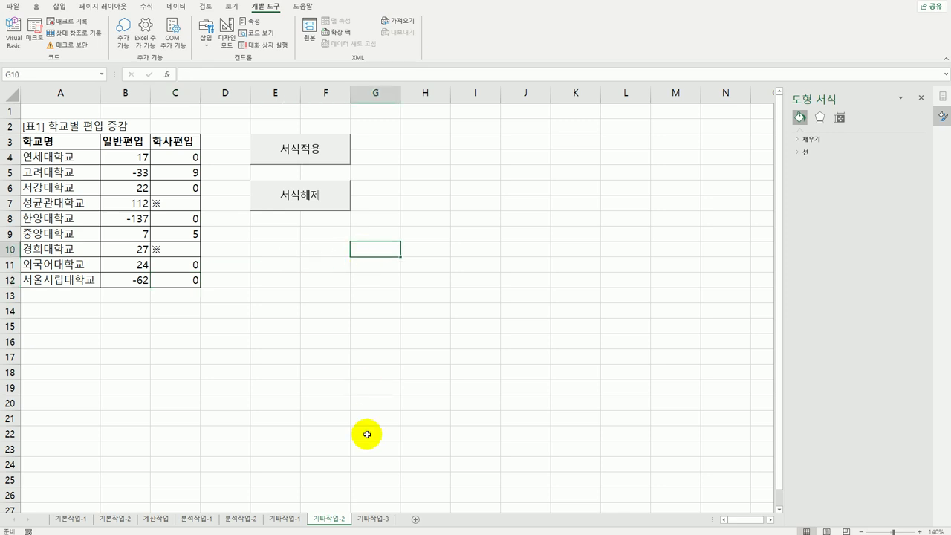
Step: On the 기타작업-3 sheet, turn on design mode and open the click event procedure of the 주문등록 button
left_click(374, 520)
left_click(518, 326)
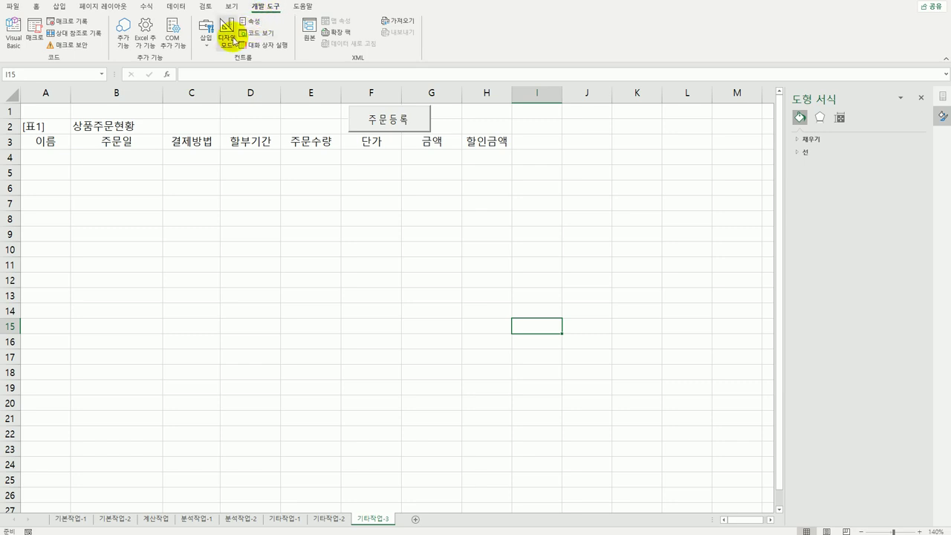
left_click(227, 33)
left_click(387, 121)
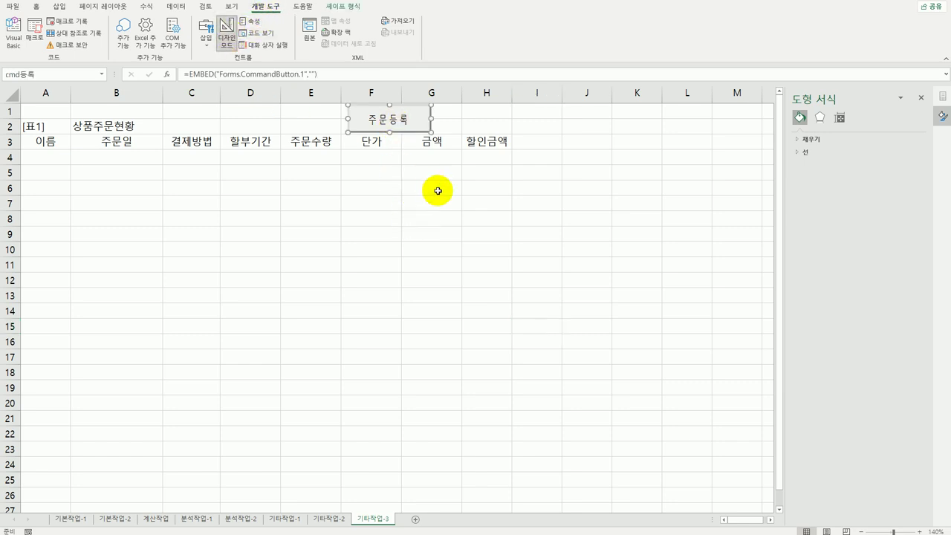
double_click(389, 123)
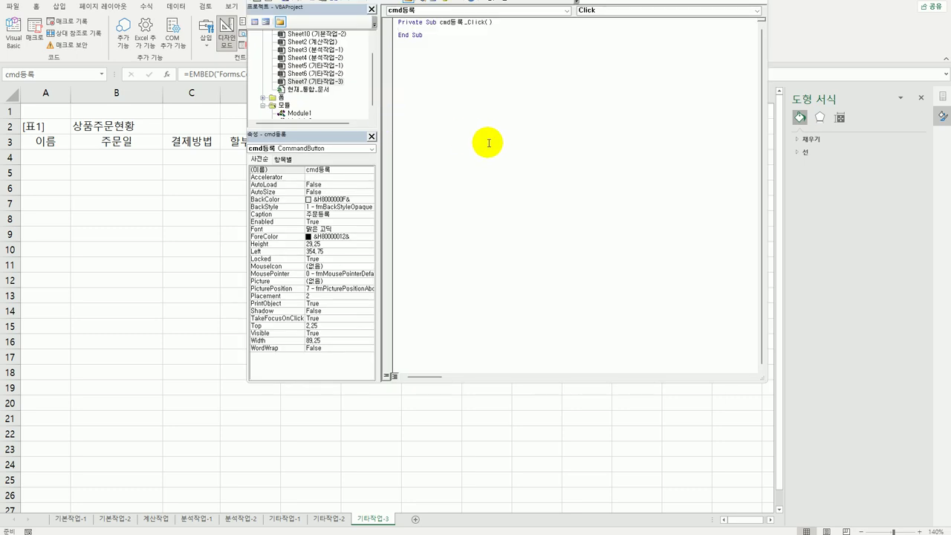
Step: Add the statement 주문등록화면.Show to the cmd등록_Click procedure
key("Tab")
type("주무문등")
type("록화면.ㅈ")
key("BackSpace")
type("sh")
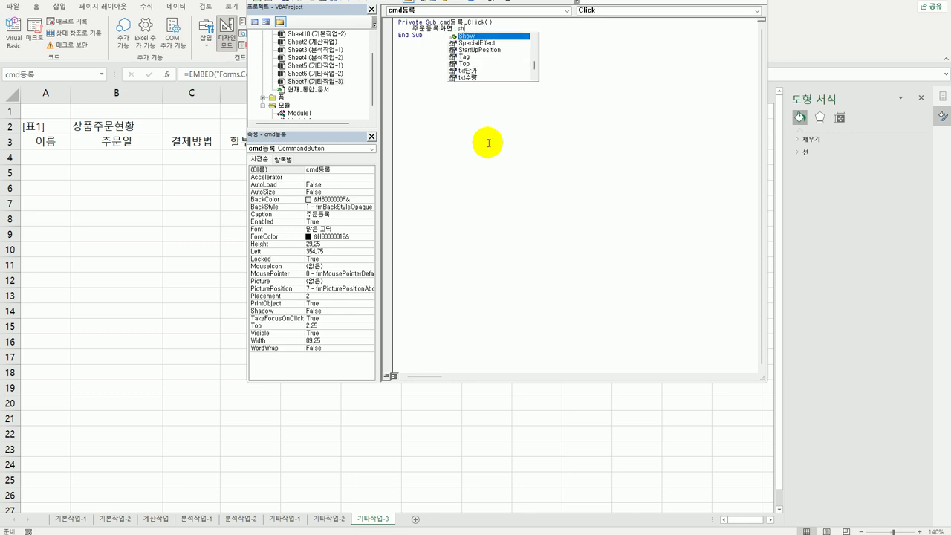
key("Tab")
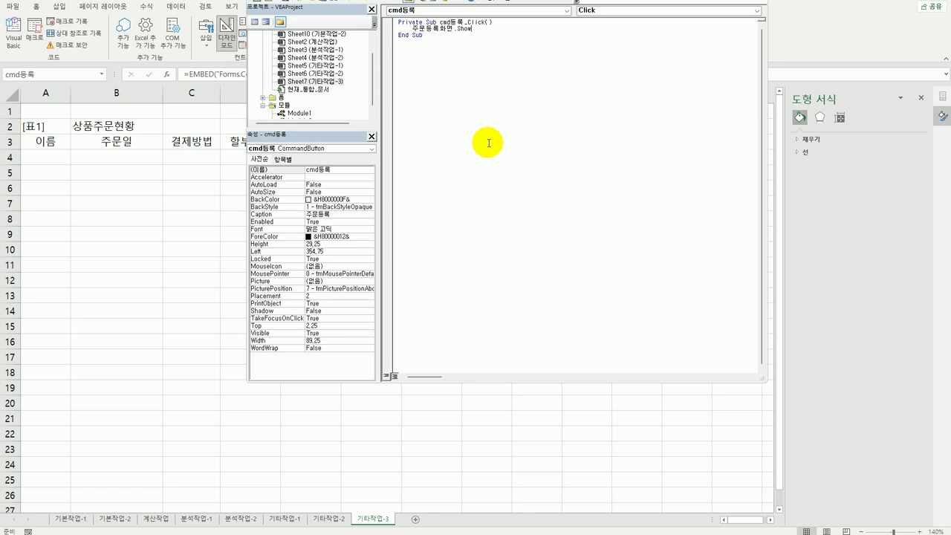
left_click(488, 142)
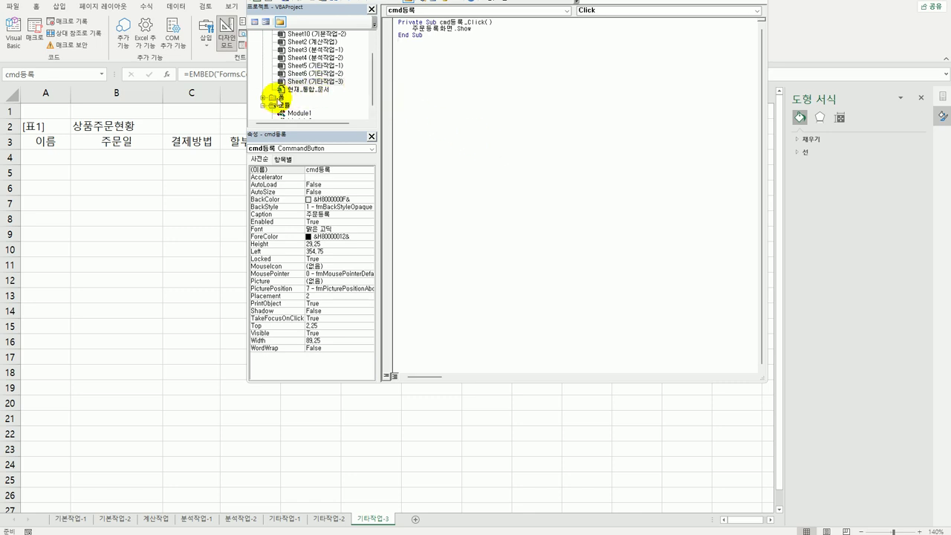
Step: Open the code of the 주문등록화면 form and create its UserForm_Initialize procedure
double_click(279, 97)
left_click(298, 106)
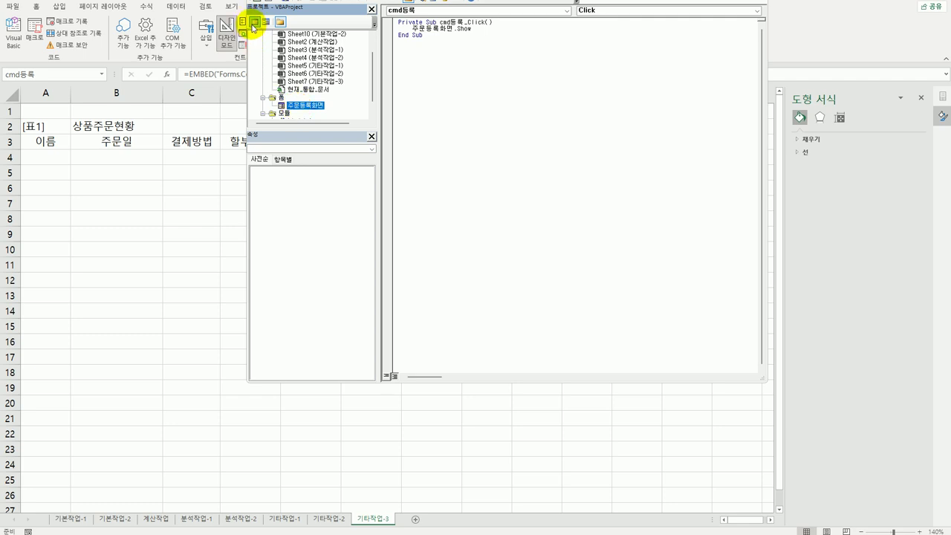
left_click(254, 21)
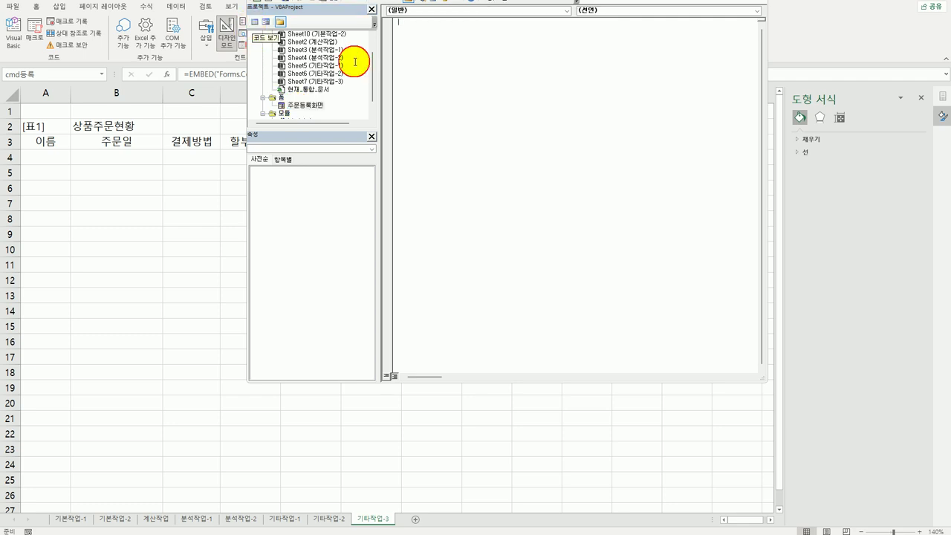
left_click(503, 11)
left_click(446, 115)
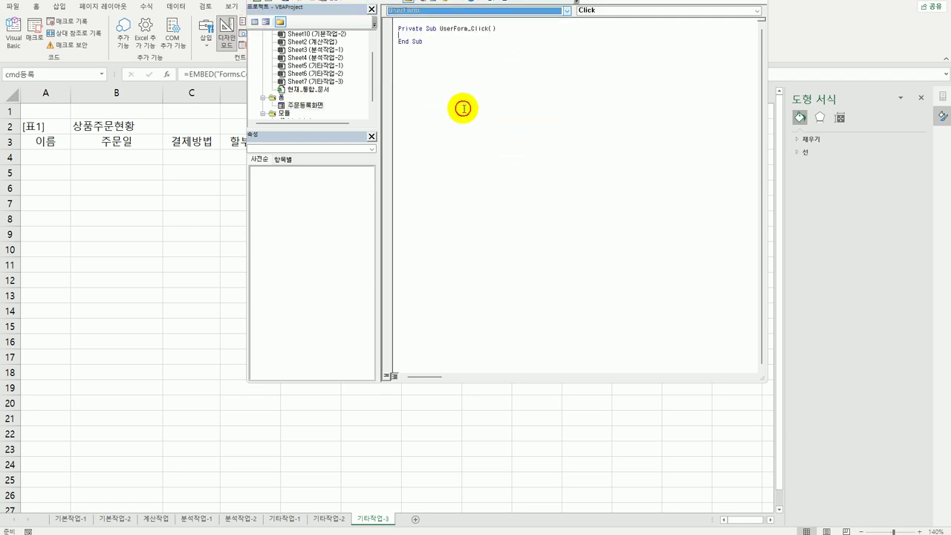
left_click(588, 9)
left_click(599, 66)
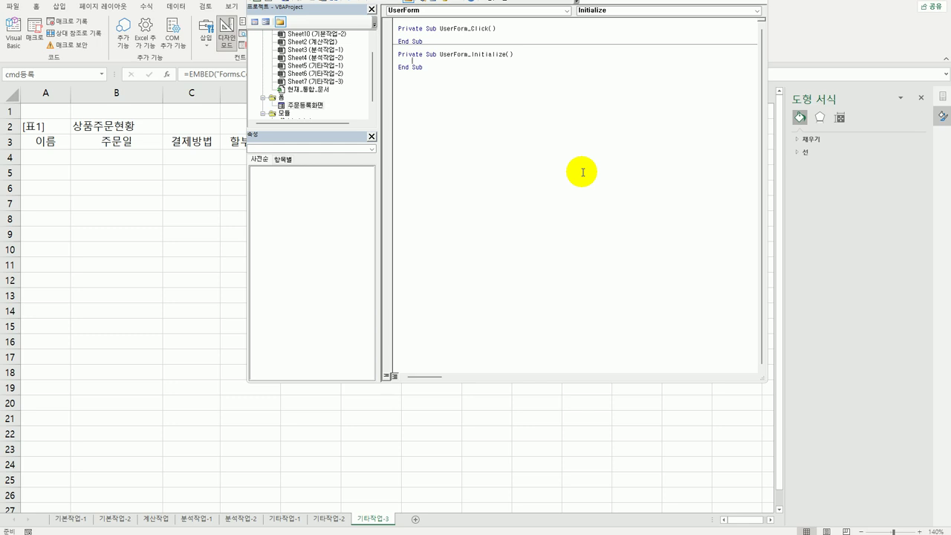
Step: In UserForm_Initialize, add the statements txt주문일 = Date and opt카드 = True
type("txt주문일 = date")
key("Return")
type("opt카드 = true")
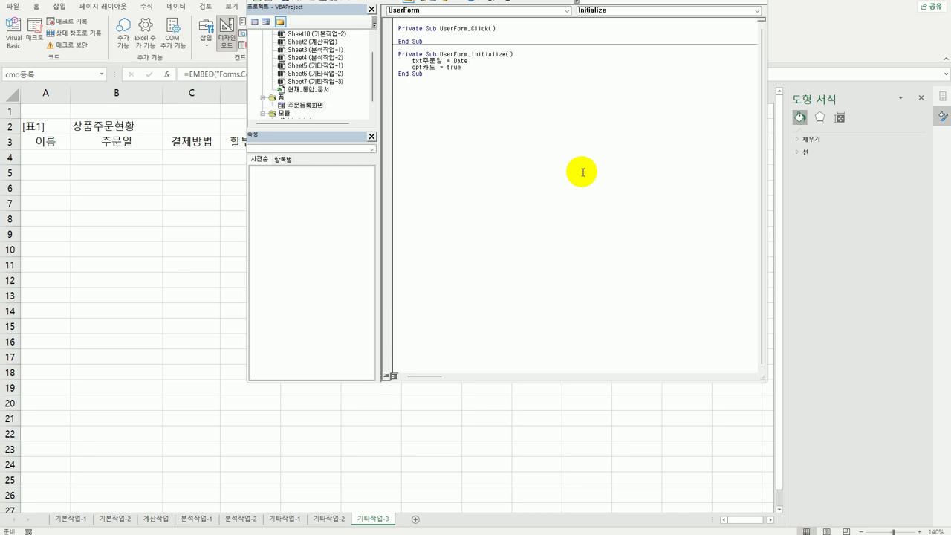
key("Return")
Step: Add the statement cmb할부기간.AddItem "일시불" to the UserForm_Initialize procedure
type("cmb할부기간.")
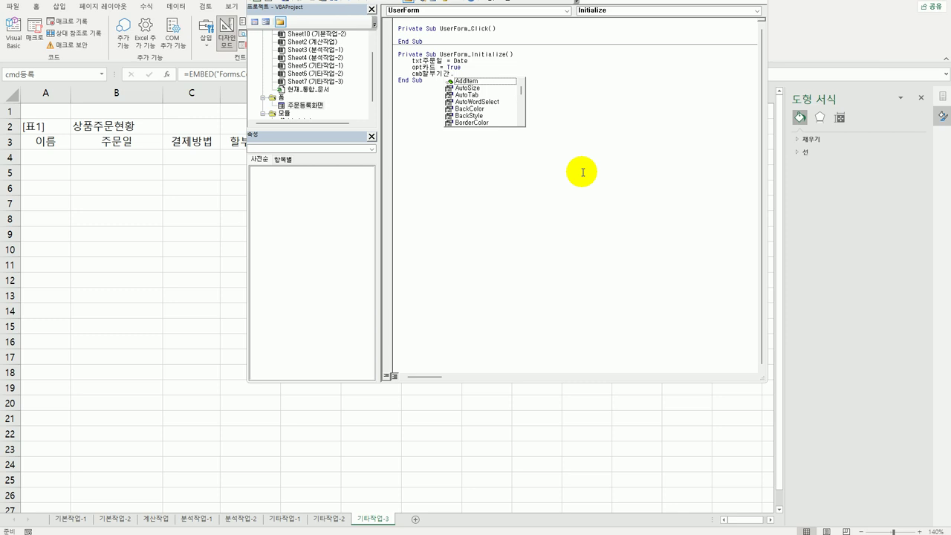
key("Down")
key("Tab")
type("\"dl")
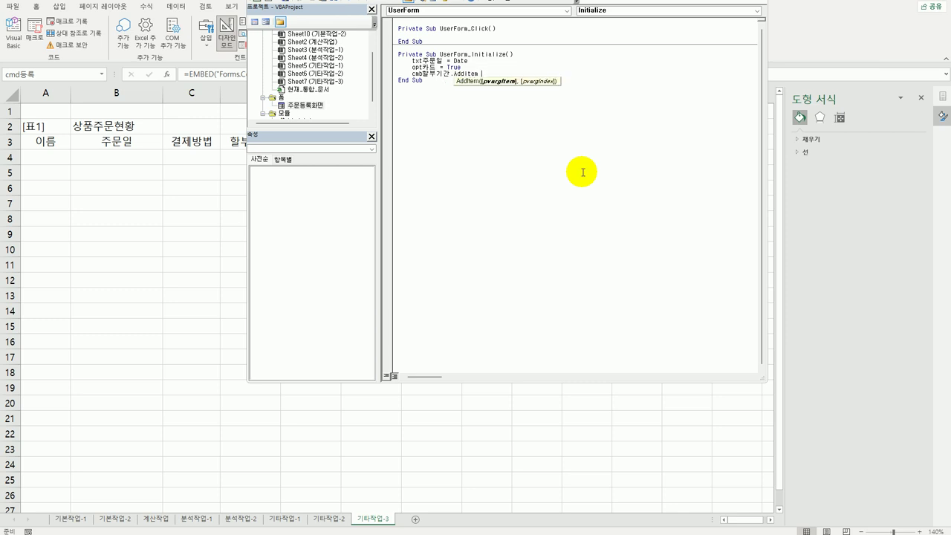
key("BackSpace")
key("BackSpace")
type("일시불\"")
Step: Duplicate the cmb할부기간.AddItem "일시불" statement three times below itself in UserForm_Initialize
key("shift+Home")
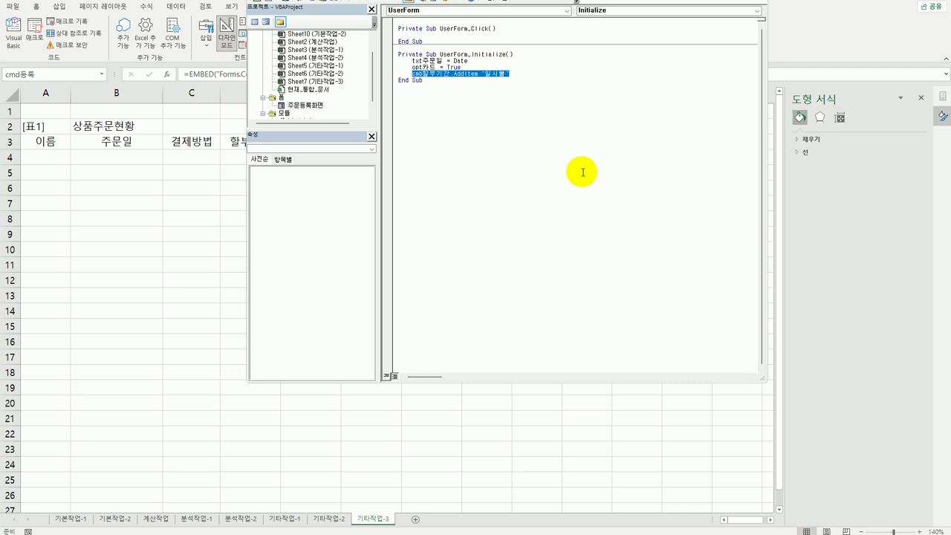
key("ctrl+c")
key("End")
key("Return")
key("ctrl+v")
key("Return")
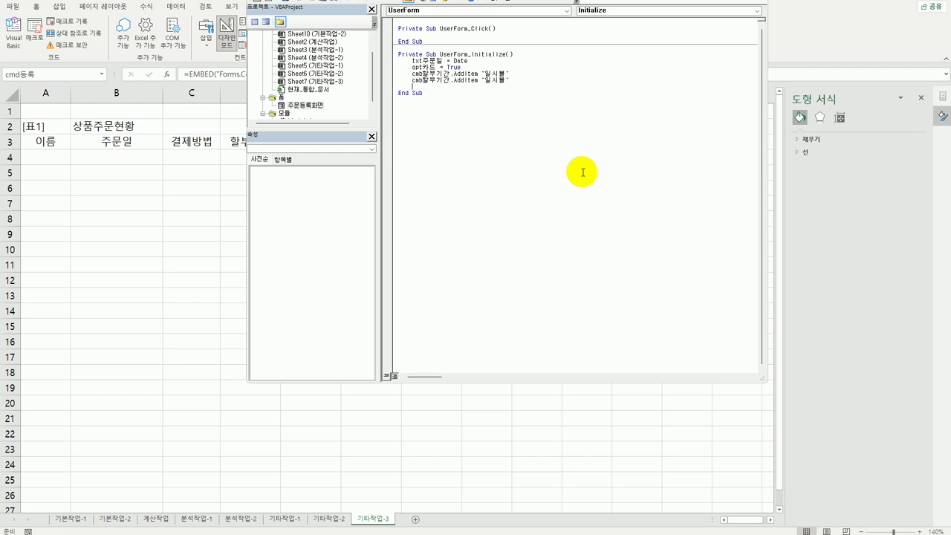
key("ctrl+v")
key("Return")
key("ctrl+v")
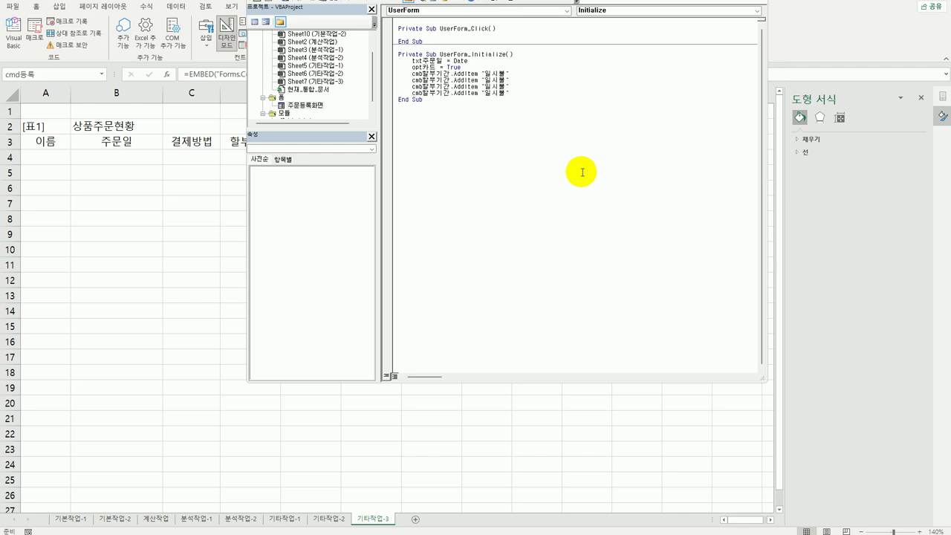
Step: Change the items in the three copied AddItem statements to "3개월", "6개월" and "12개월"
left_click_drag(485, 79, 498, 79)
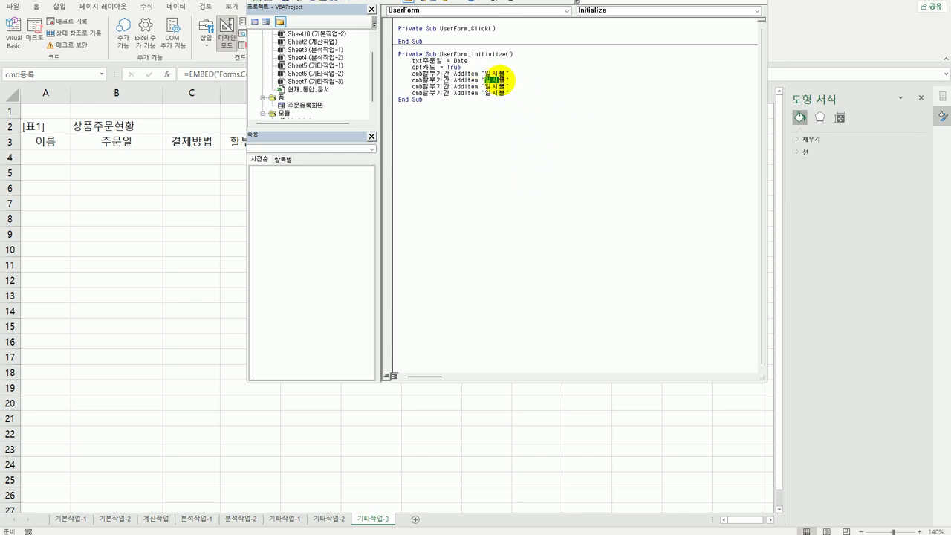
type("3")
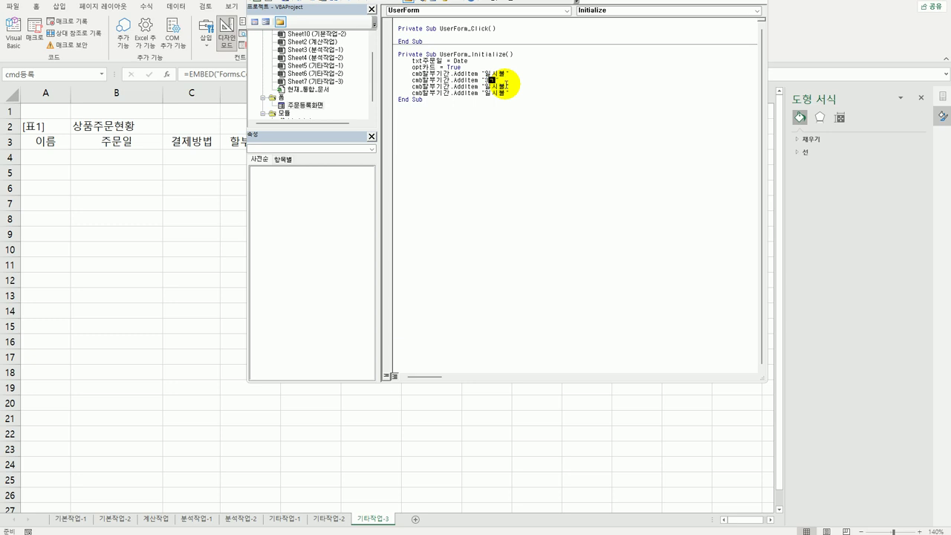
type("개월")
left_click_drag(484, 87, 507, 86)
type("6개월")
left_click_drag(485, 93, 507, 92)
type("12개월")
left_click(519, 181)
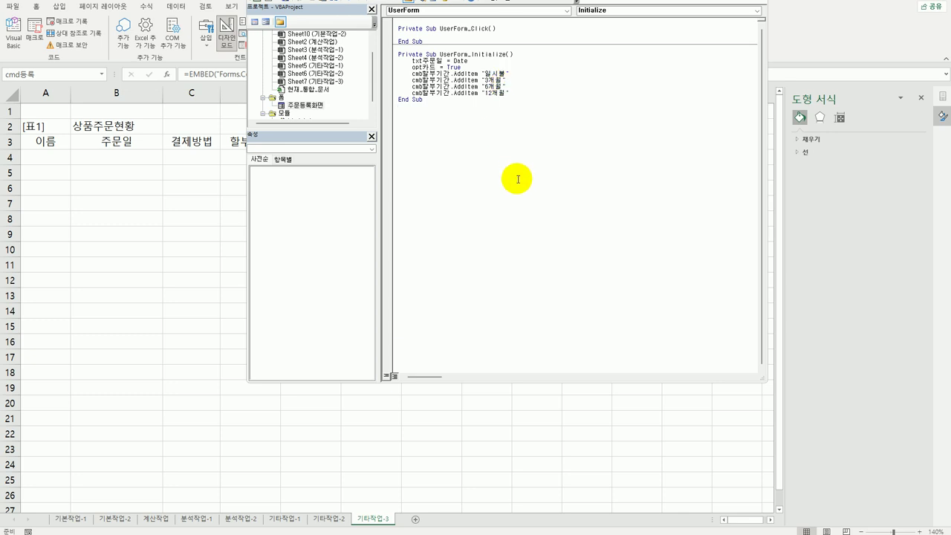
Step: Create the cmd닫기_Click procedure in the form's code and add the statement [B2].Font.Bold = True
left_click(475, 10)
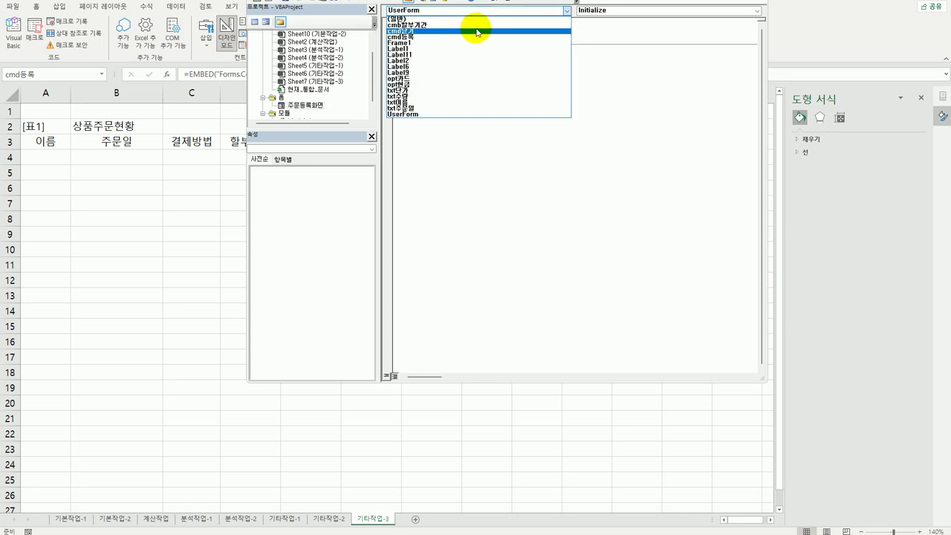
left_click(476, 31)
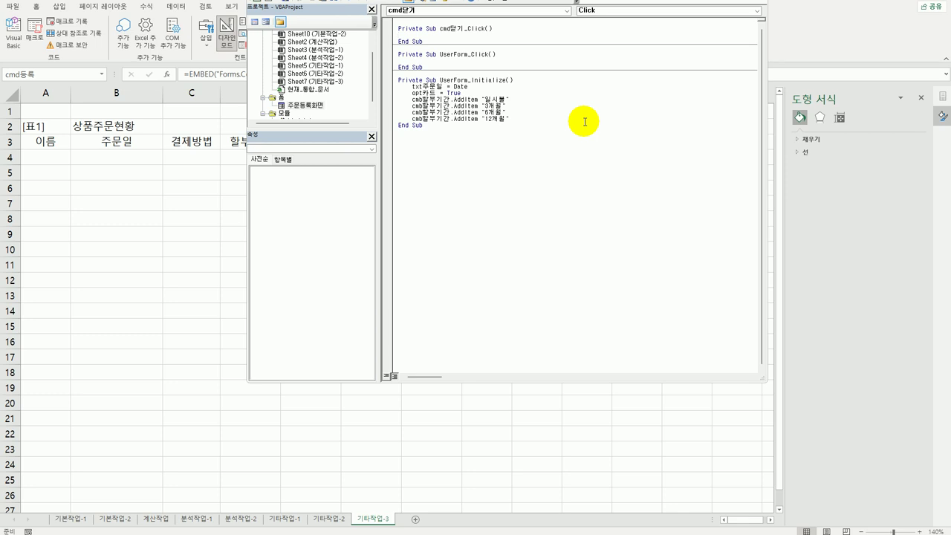
key("Return")
key("Tab")
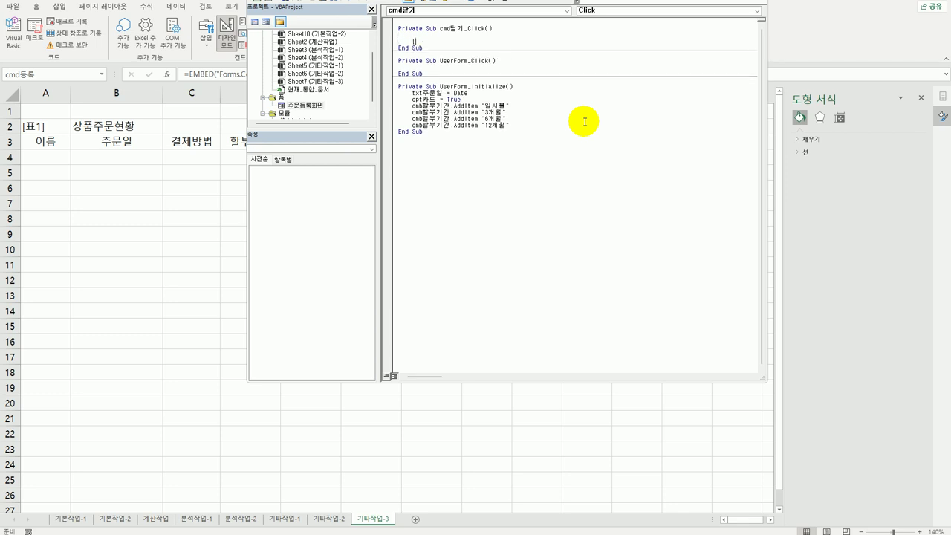
type("[B2].font.bold = True")
key("Return")
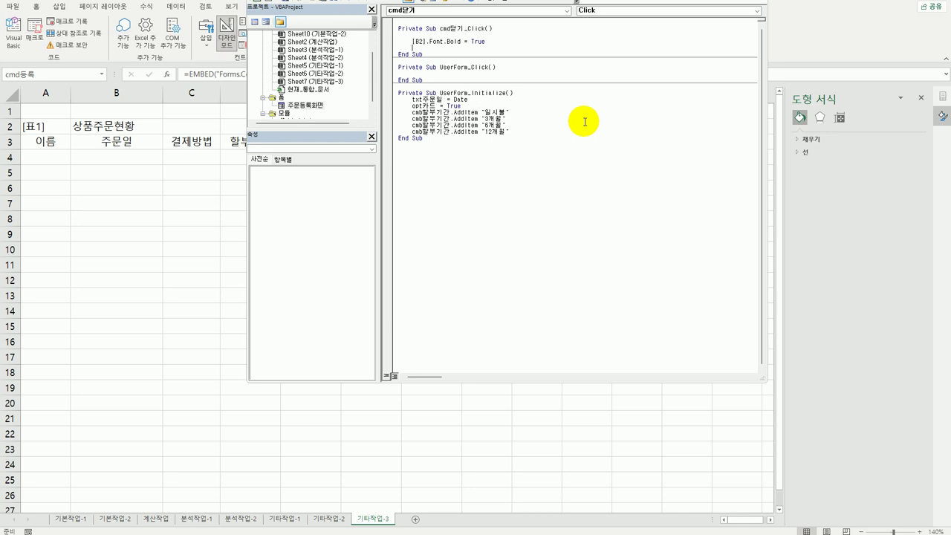
Step: Add the statements MsgBox Now, vbOKOnly, "등록화면을 종료합니다." and Unload Me to the cmd닫기_Click procedure
type("ㅂmsgbox")
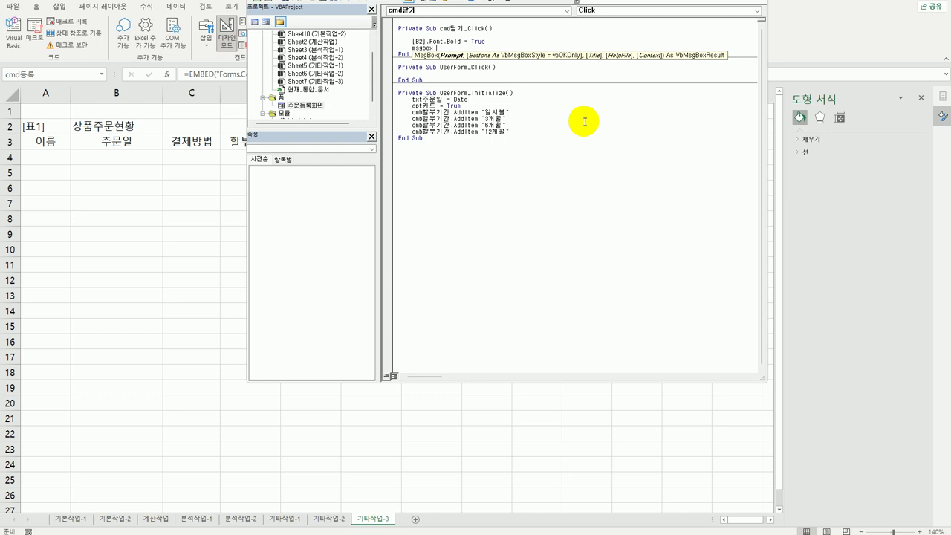
type("now.")
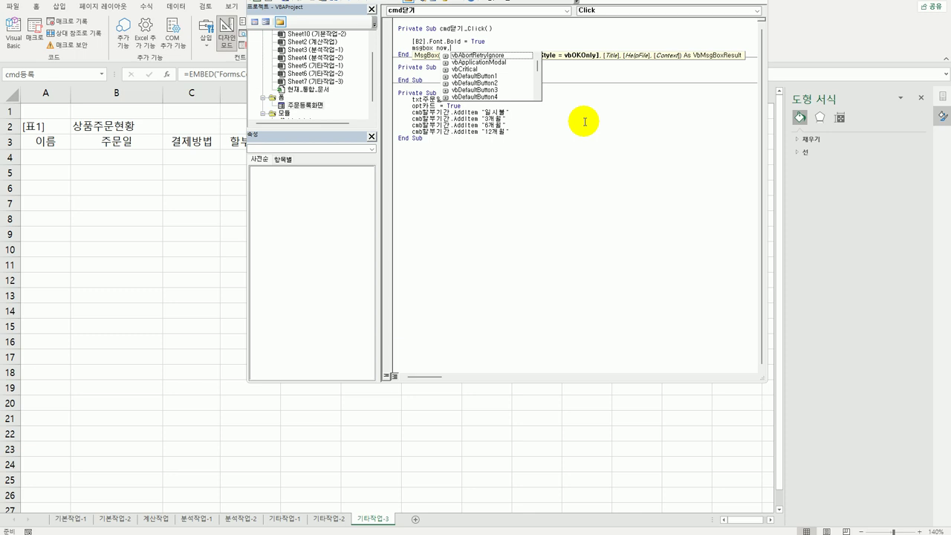
type("v")
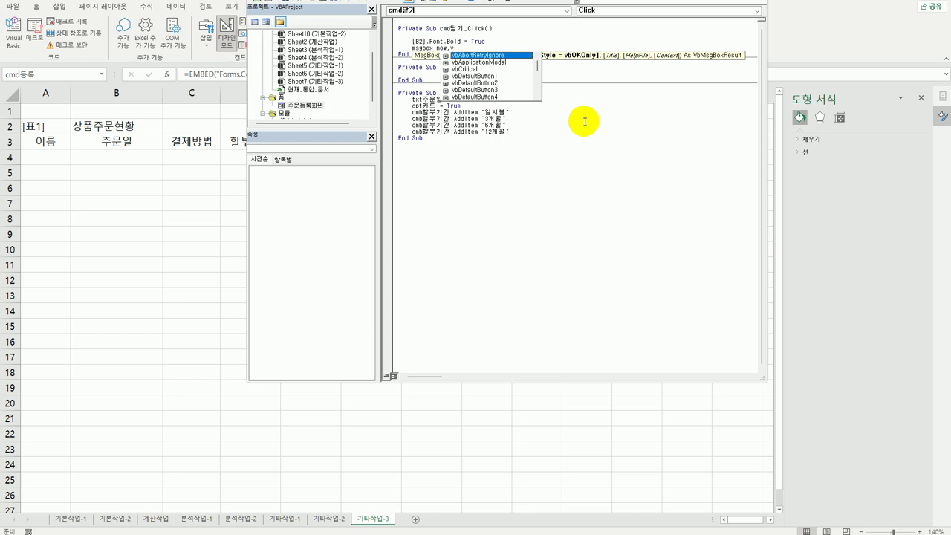
type("bok")
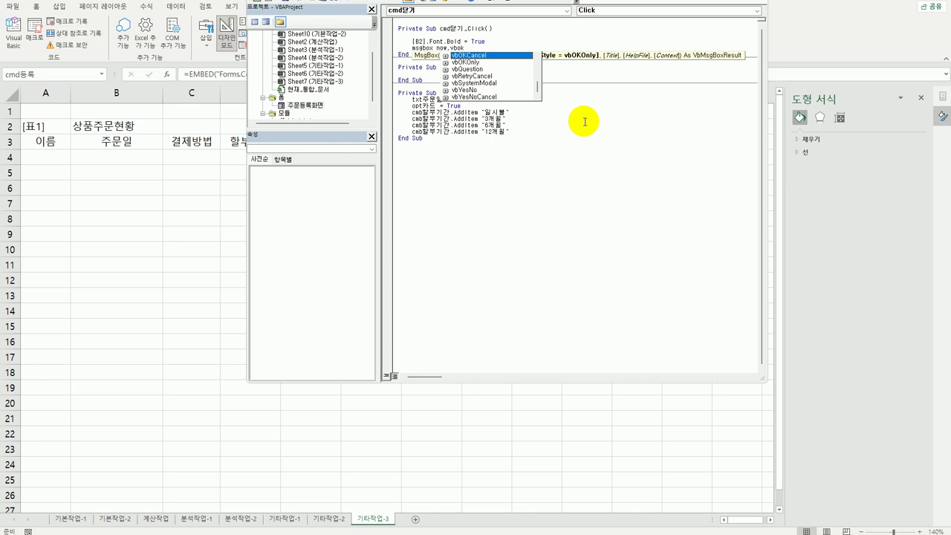
type("o")
key("Tab")
type(",")
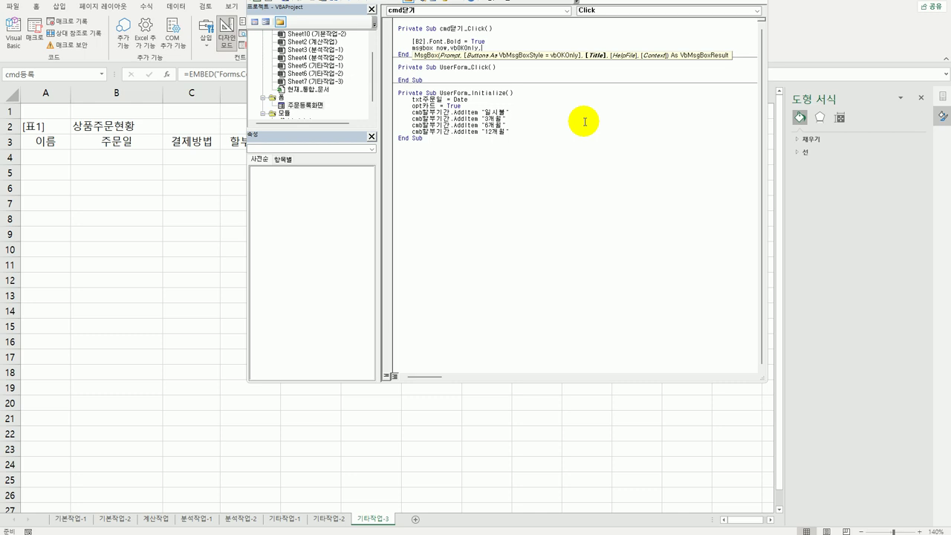
type("\"등록되")
type("면을 ")
type("종료합니")
type("다.")
key("Return")
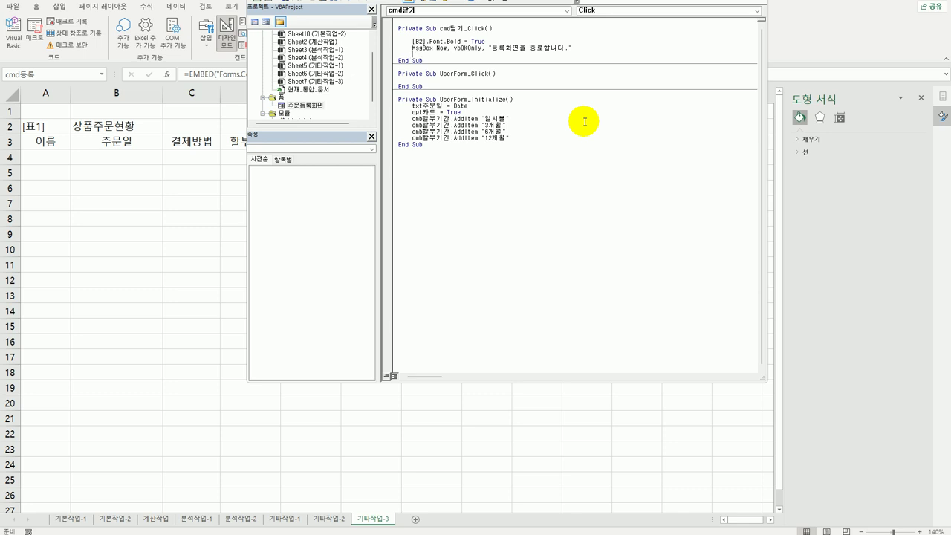
type("unload me")
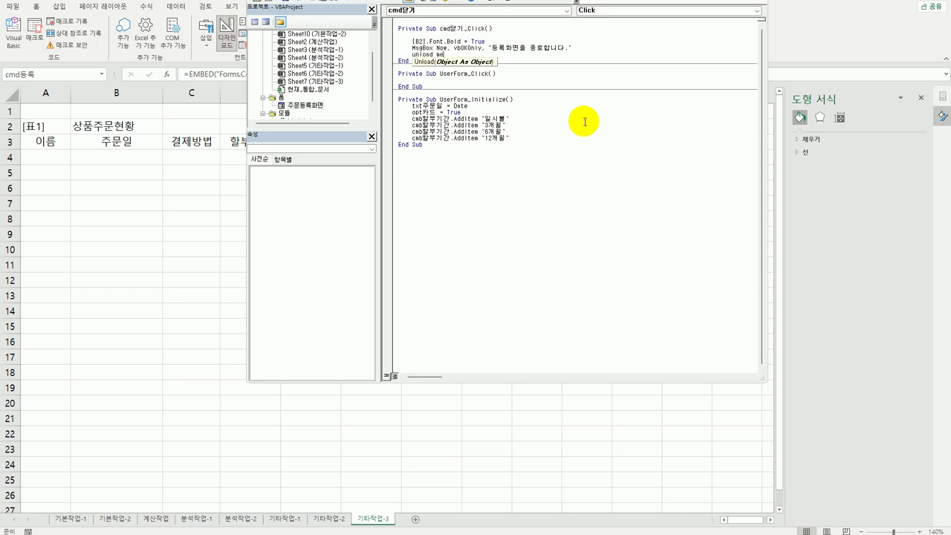
left_click(577, 196)
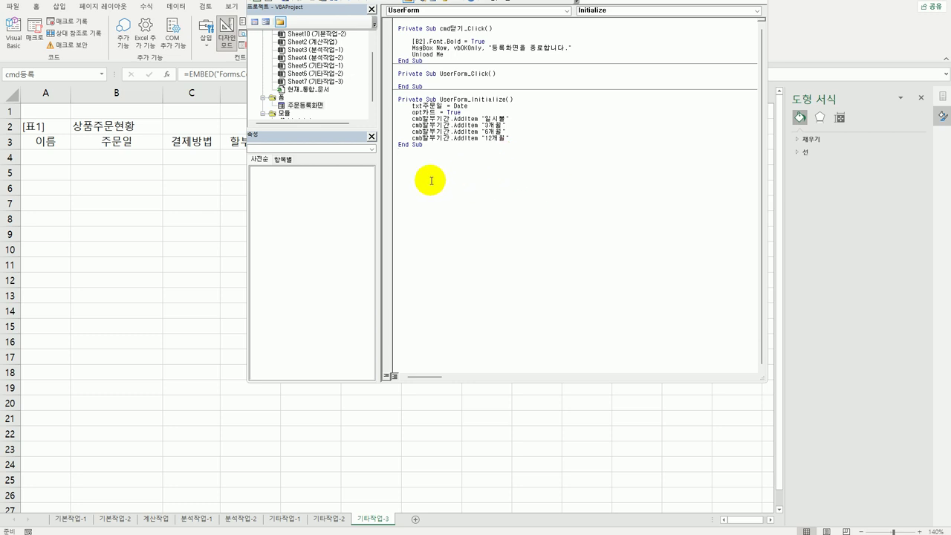
Step: Create the form's cmd등록_Click procedure and add the statement i = Range("A3").CurrentRegion.Rows.Count + 2
left_click(459, 11)
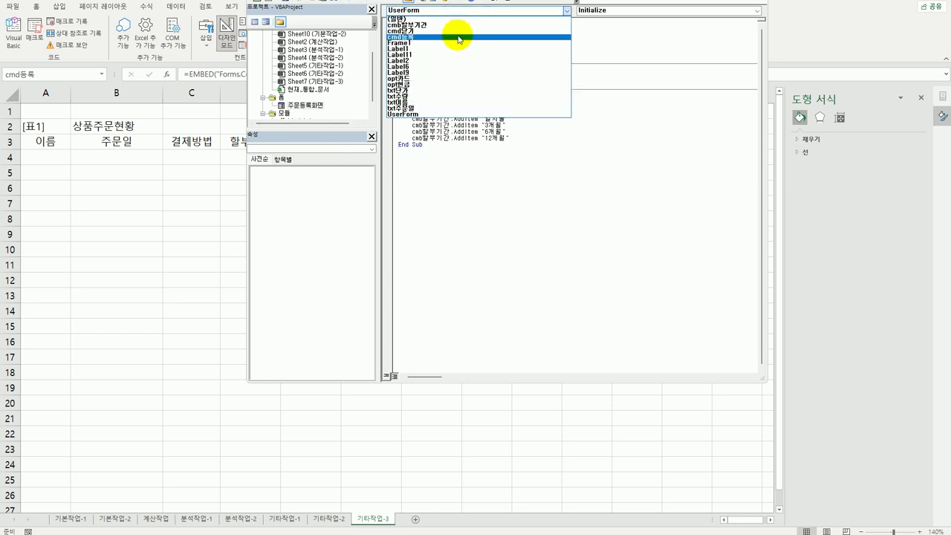
left_click(457, 37)
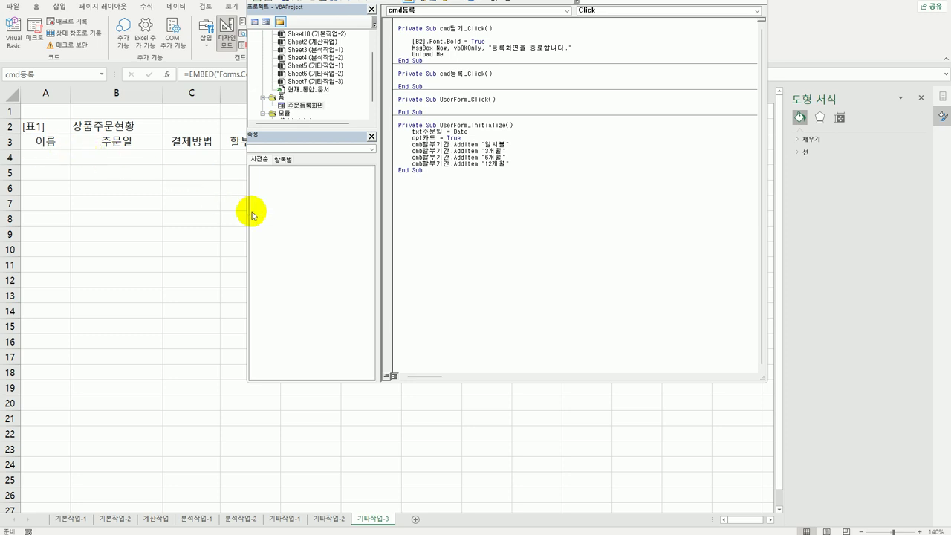
key("Return")
key("Tab")
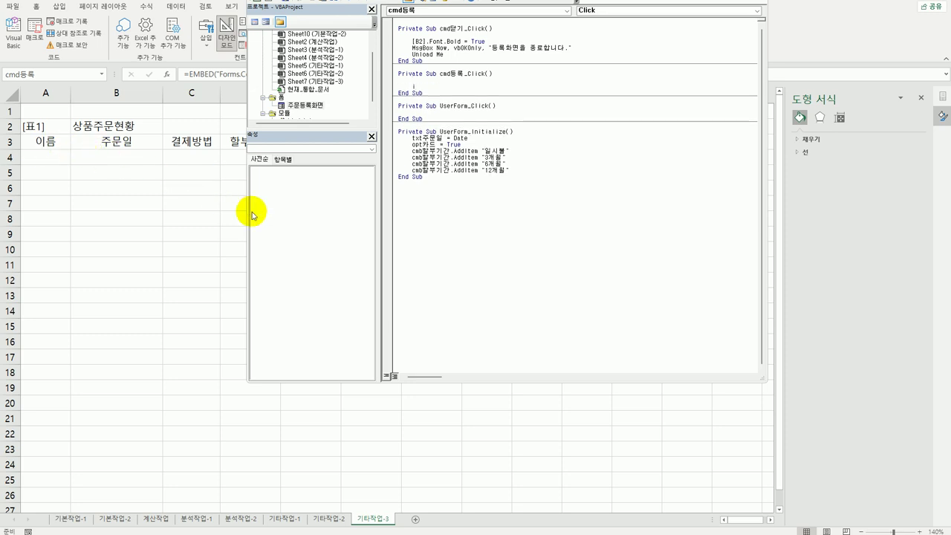
type("i=range(")
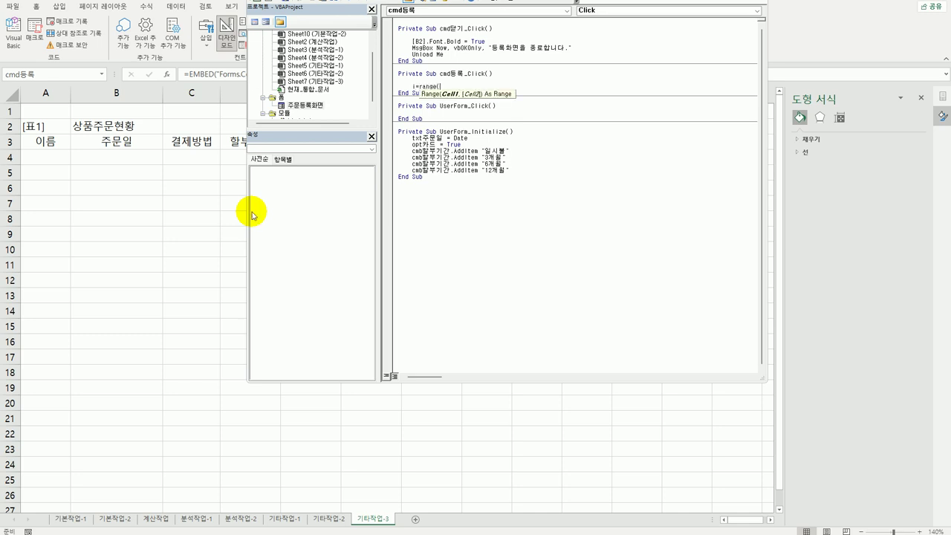
type("\"aA3\").CurrentRegion.")
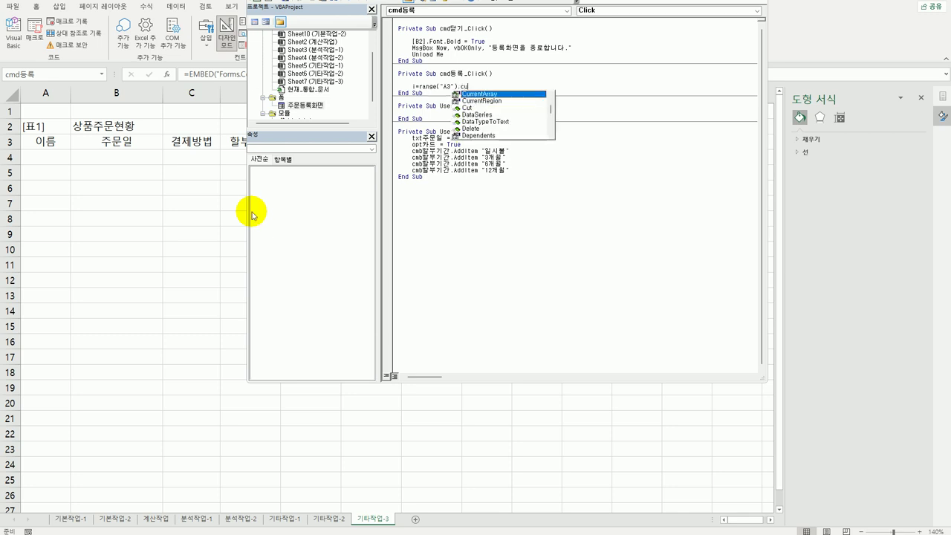
type("Rows.count")
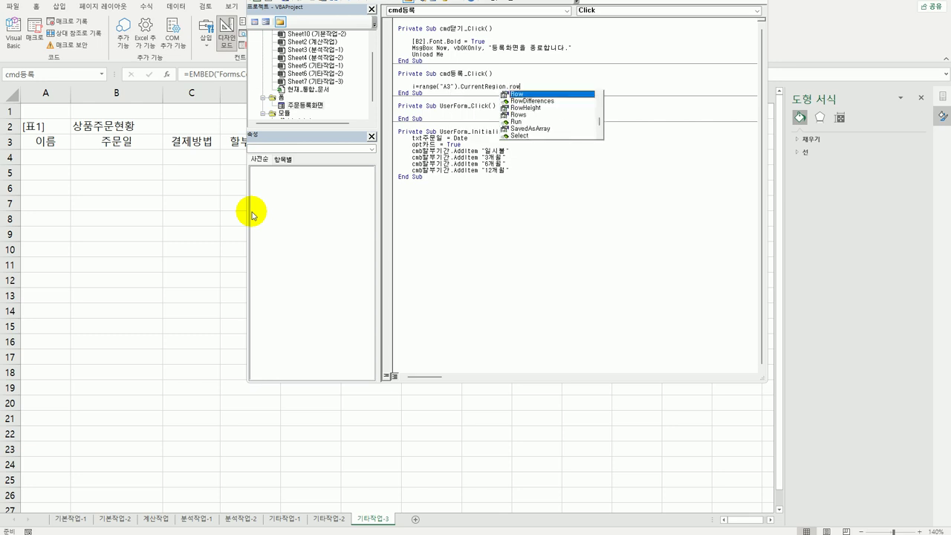
key("Tab")
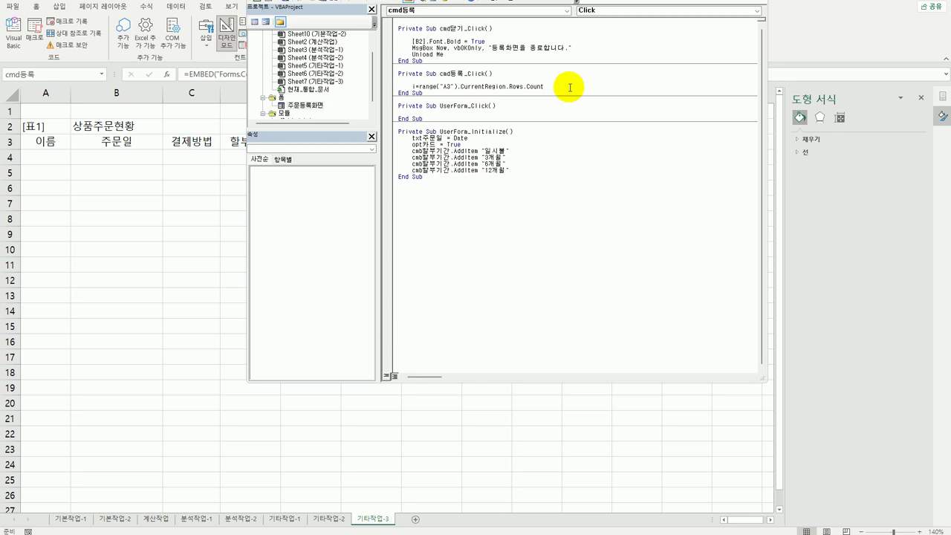
type("+ 2")
key("Return")
key("Return")
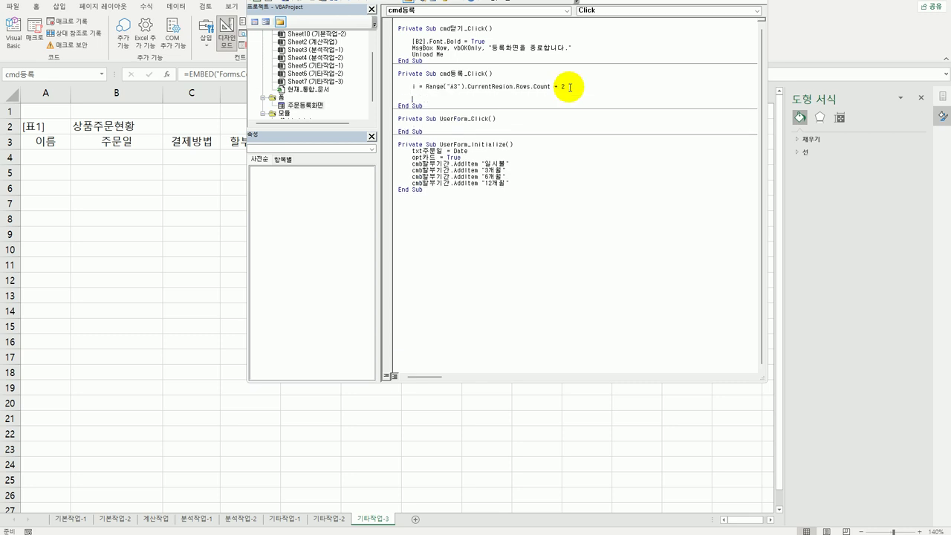
Step: Add the statement Cells(i, 1) = txt이름 to cmd등록_Click and duplicate it five times below
type("cells(i,1) = txt이름")
key("Return")
key("shift+End")
key("ctrl+c")
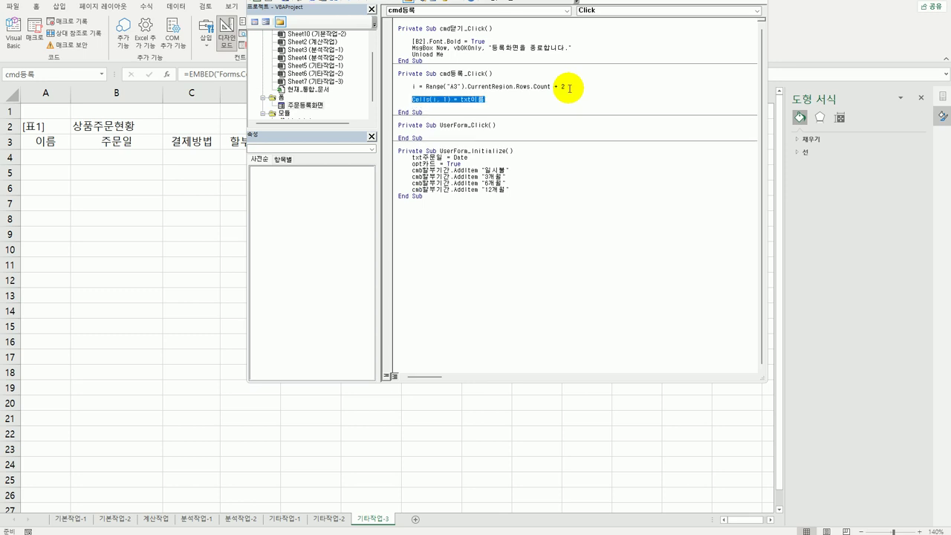
key("End")
key("Return")
key("ctrl+v")
key("Return")
key("ctrl+v")
key("Return")
key("ctrl+v")
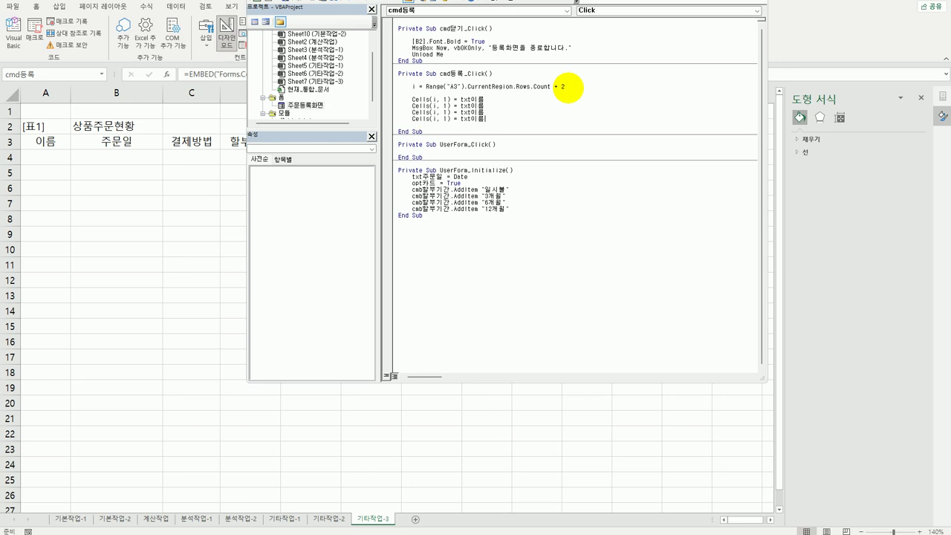
key("Return")
key("ctrl+v")
key("Return")
key("ctrl+v")
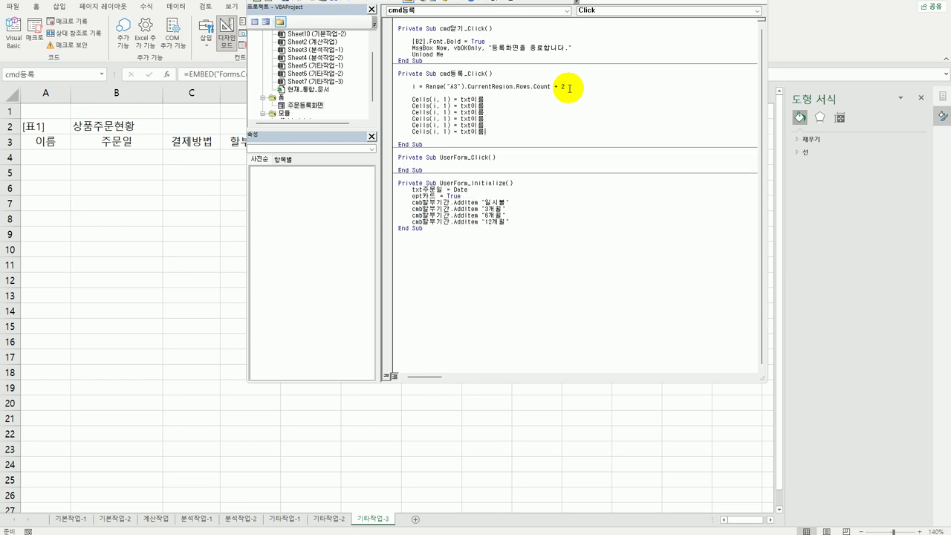
Step: Append .Value to txt이름 in the first Cells(i, 1) statement
left_click(505, 99)
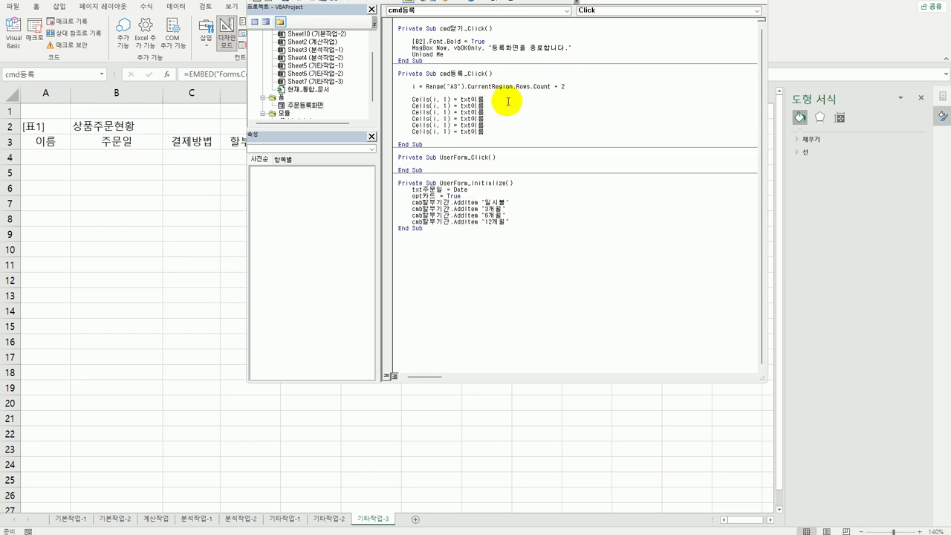
type(".")
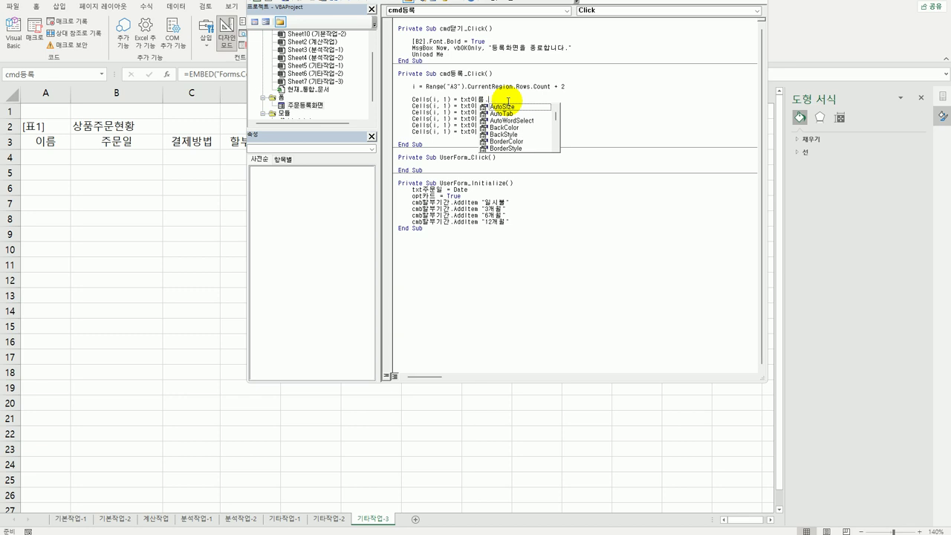
type("val")
key("Tab")
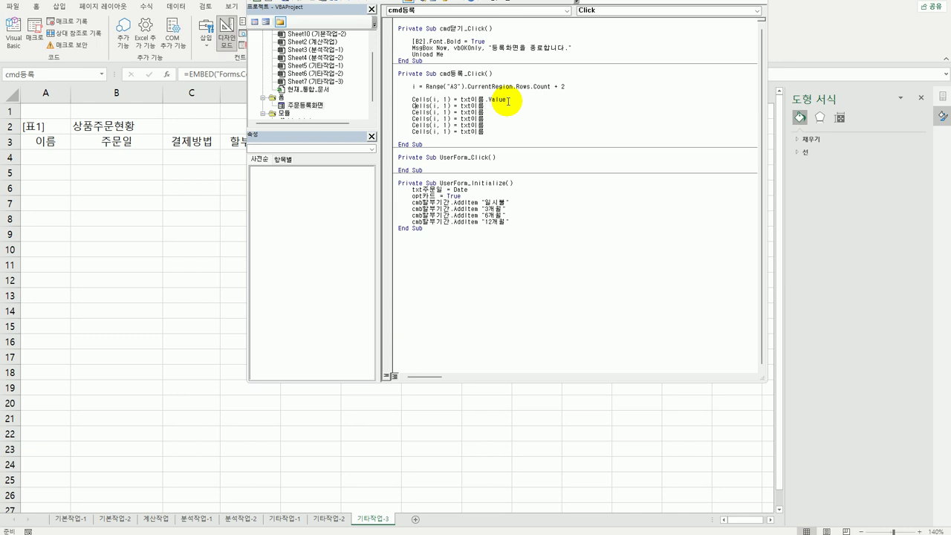
Step: Set the column numbers in the five copied Cells statements to 2, 3, 4, 5 and 6
key("BackSpace")
type("2")
key("Down")
key("BackSpace")
type("3")
key("Down")
key("BackSpace")
type("4")
key("Down")
key("BackSpace")
type("5")
type("6")
Step: Add two more copies of the Cells statement and set their column numbers to 7 and 8
key("ctrl+v")
key("ctrl+v")
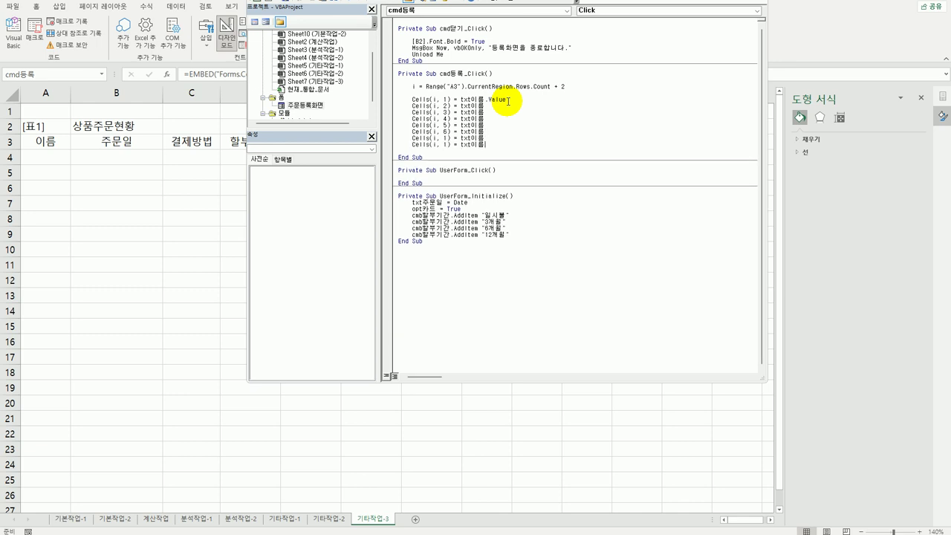
key("shift+Right")
type("7")
key("Down")
key("shift+Left")
type("8")
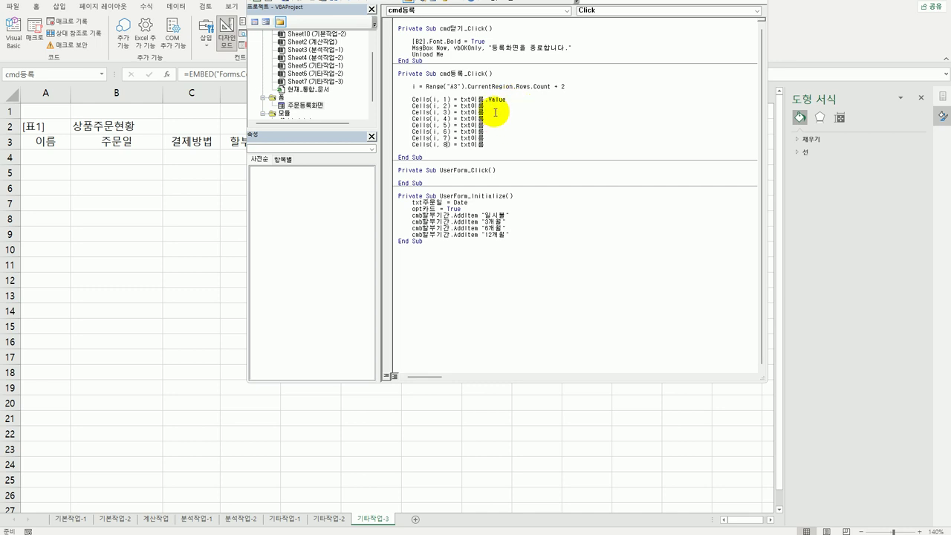
Step: Change the value assigned to Cells(i, 2) to txt주문일.Value
left_click_drag(471, 107, 493, 107)
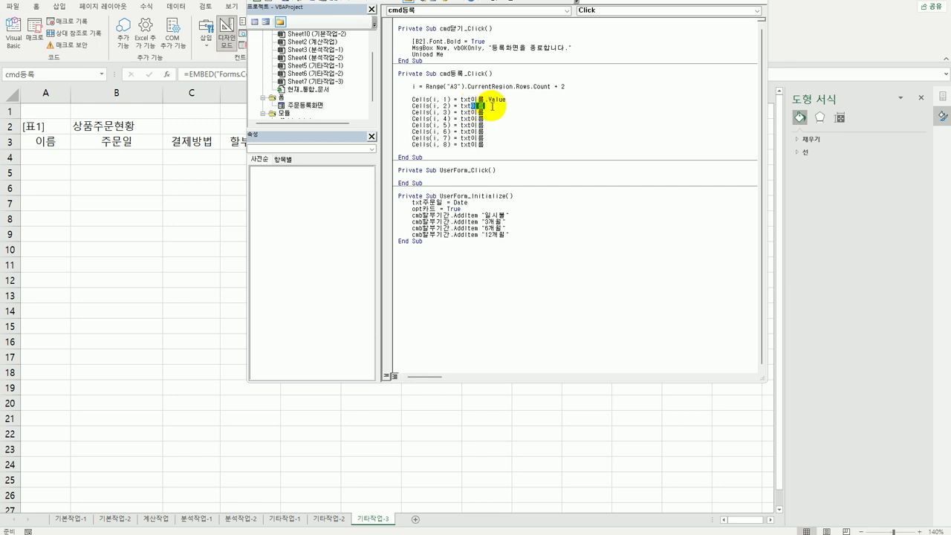
key("BackSpace")
type("주문일.va")
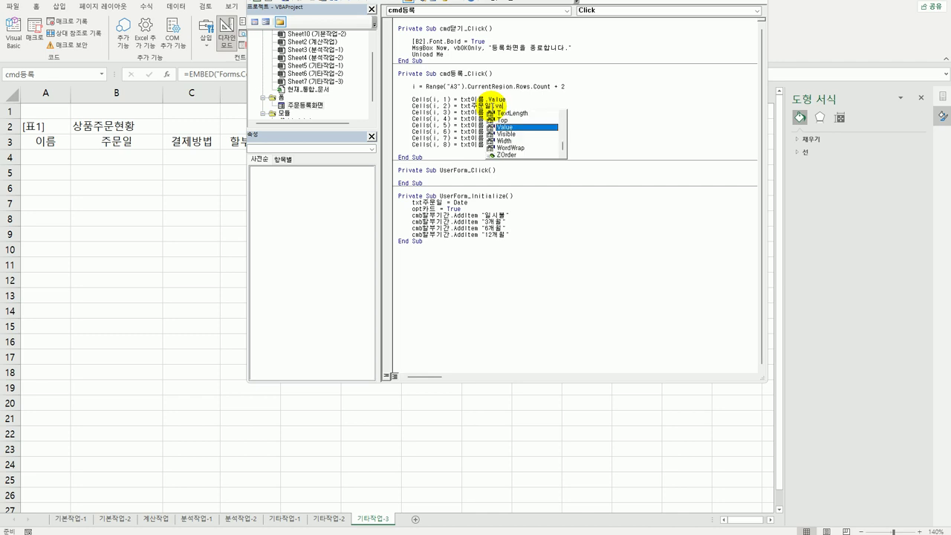
key("Tab")
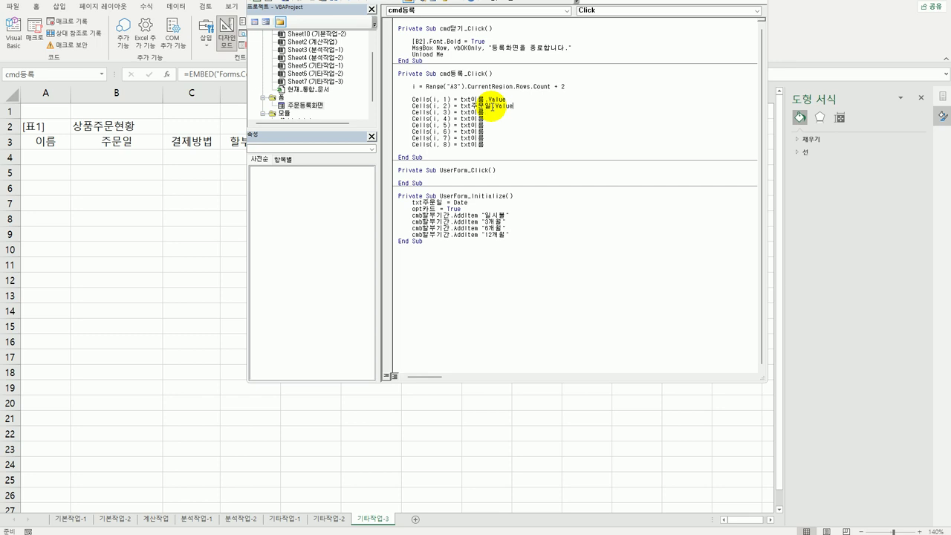
Step: Insert the condition If opt현금.Value = True Then above the Cells(i, 3) statement, separated by a blank line
key("Return")
key("Return")
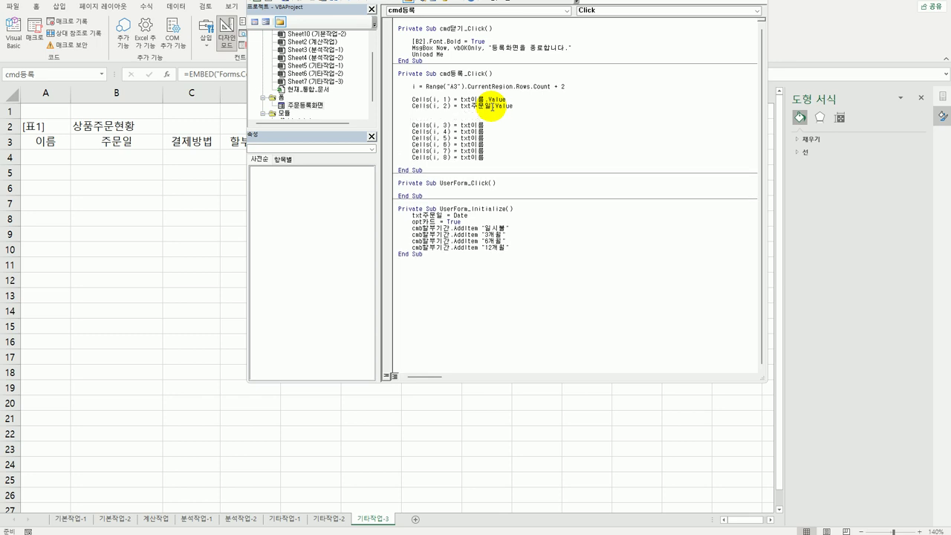
type("if opt현금.")
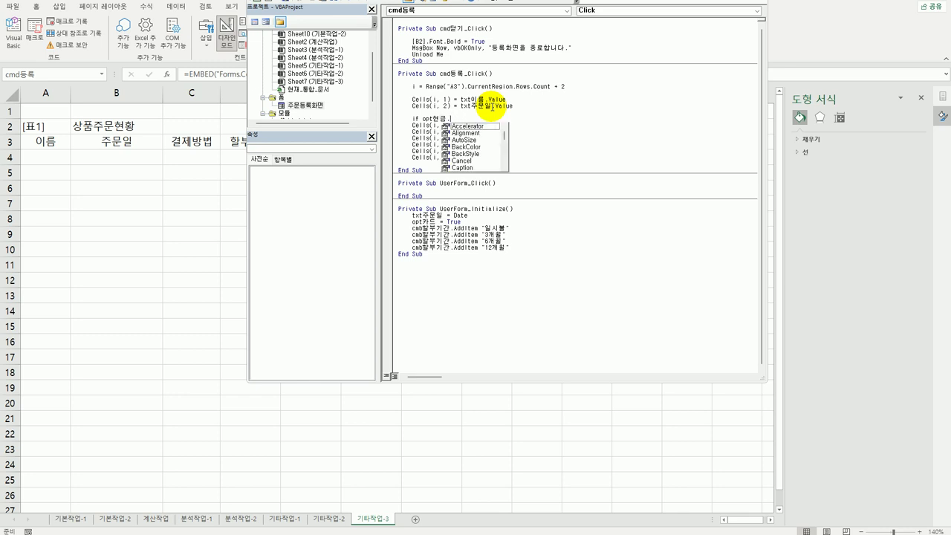
type("value ")
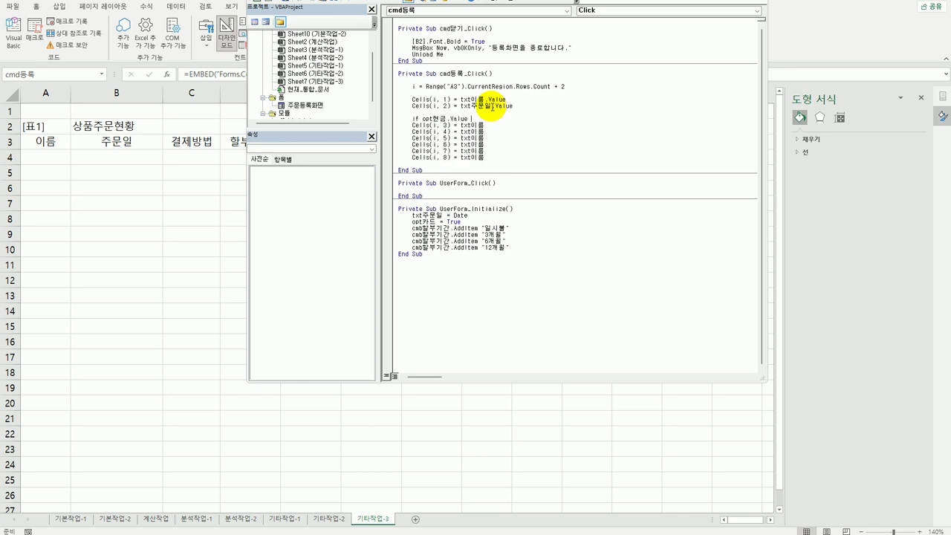
type("= true then")
Step: Indent the Cells(i, 3) statement inside the If block and assign it "현금", leaving an empty line below
key("Home")
key("Tab")
key("shift+Left")
key("shift+Left")
key("shift+Left")
key("shift+Left")
key("shift+Left")
key("shift+Left")
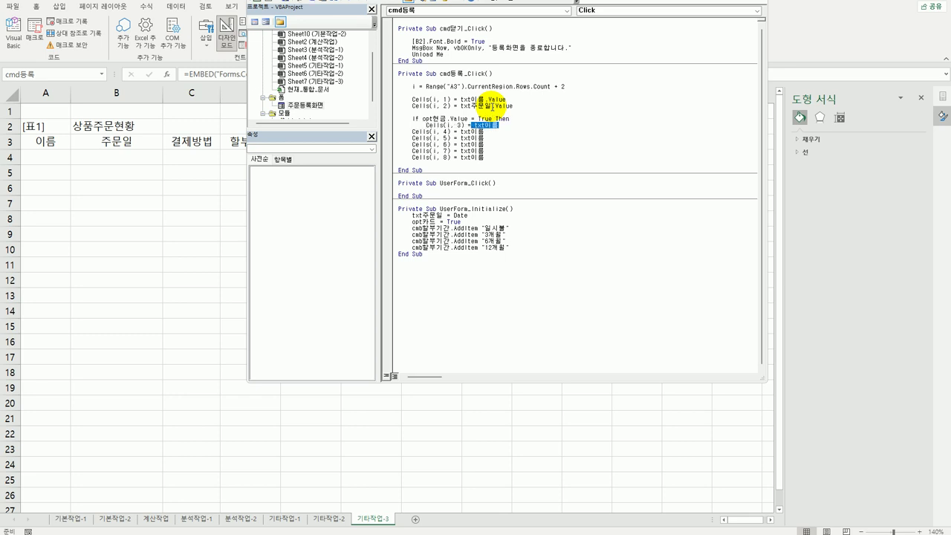
type("\"현금\"")
key("Return")
key("Up")
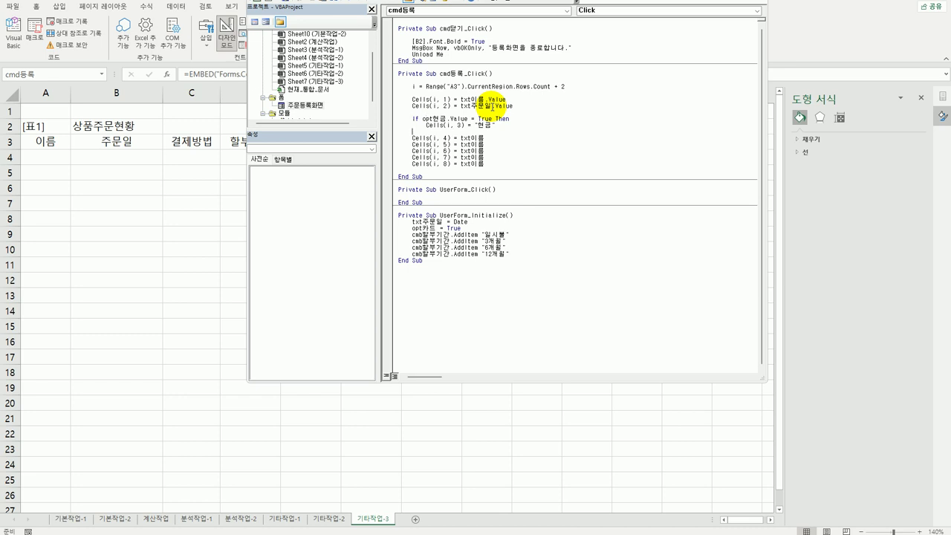
Step: Add an Else branch with Cells(i, 3) = "카드" and close the block with End If
type("else")
key("Return")
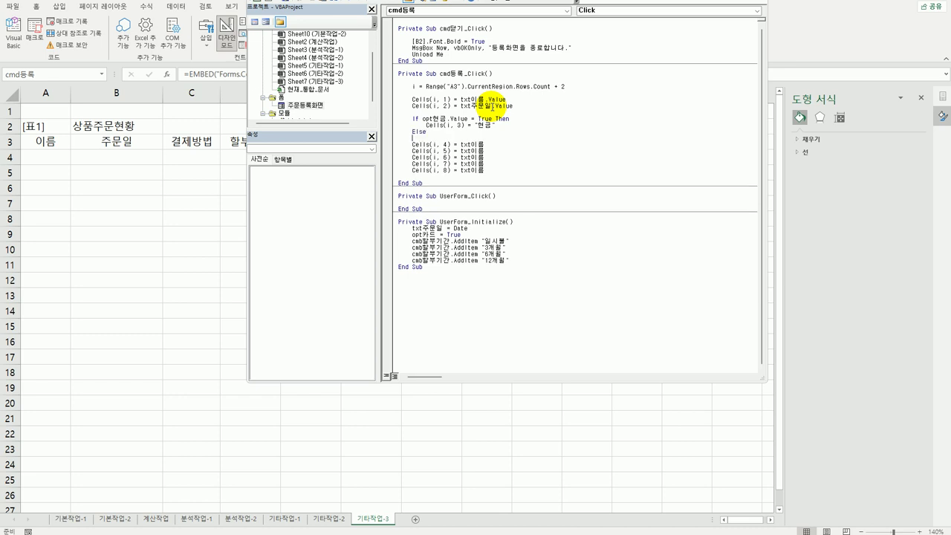
key("shift+End")
key("ctrl+c")
key("Down")
key("Down")
key("ctrl+v")
key("Left")
key("shift+Left")
key("shift+Left")
type("카드")
key("End")
key("Return")
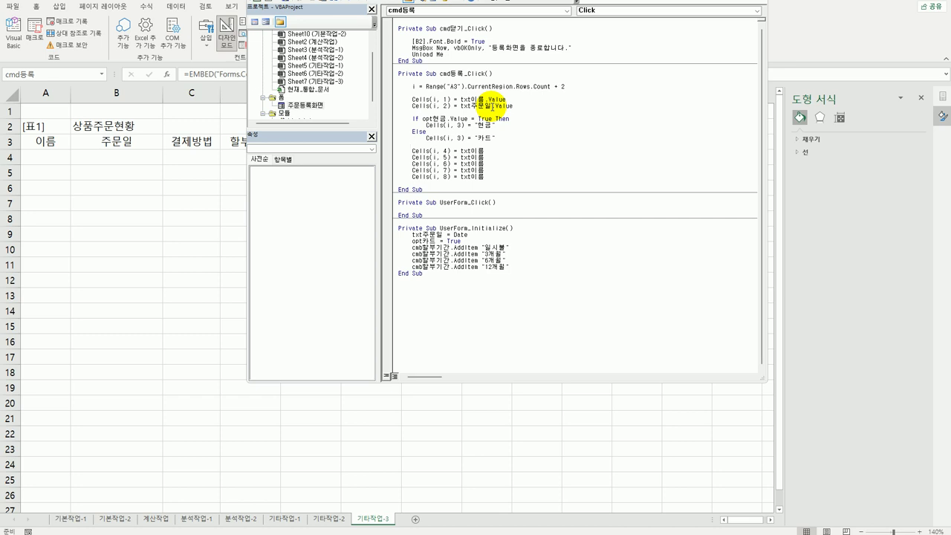
type("end if")
key("Return")
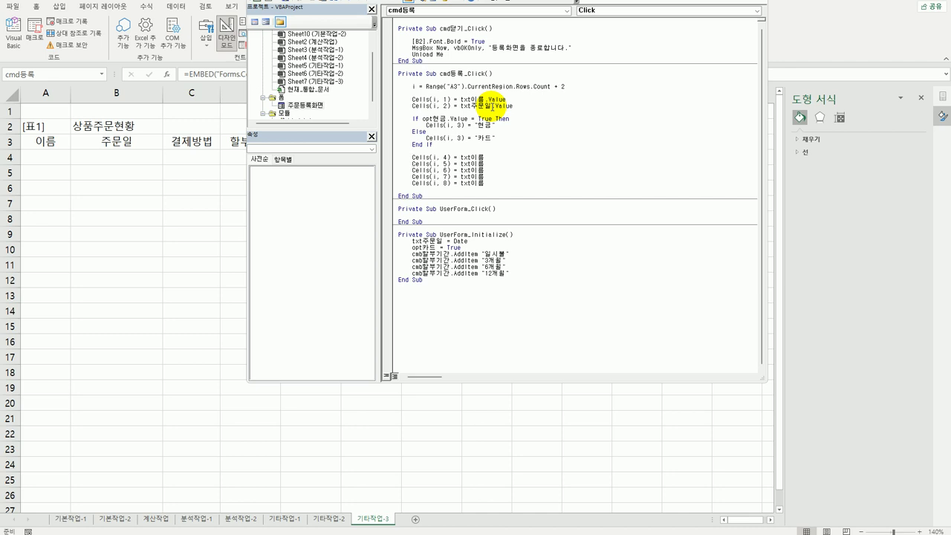
Step: Check the control names of the 주문등록화면 form's input fields in its designer, and return to the cmd등록 code
double_click(315, 106)
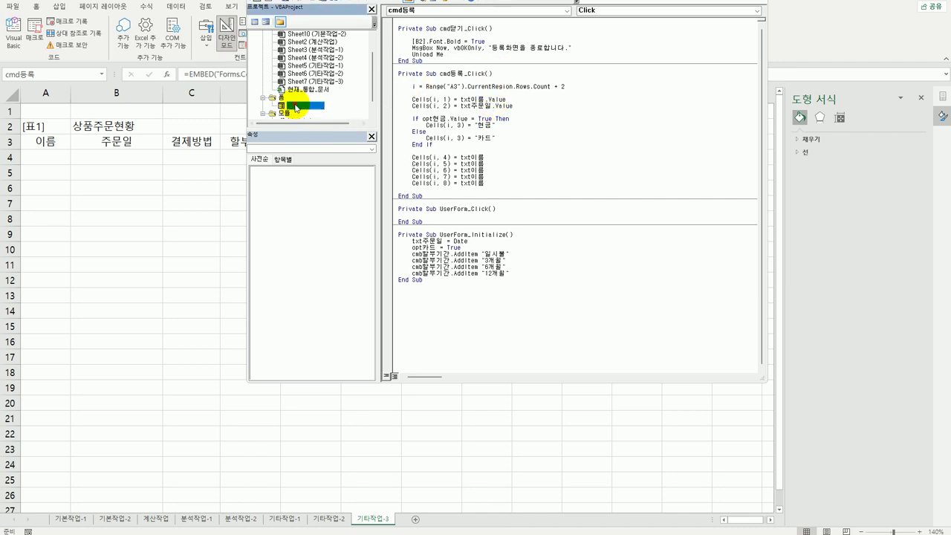
left_click(486, 38)
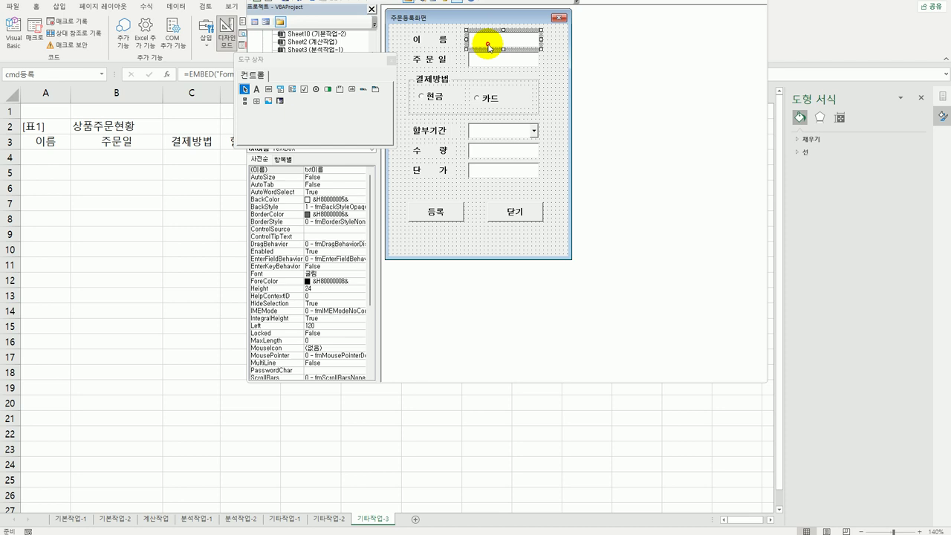
left_click(391, 60)
left_click(488, 58)
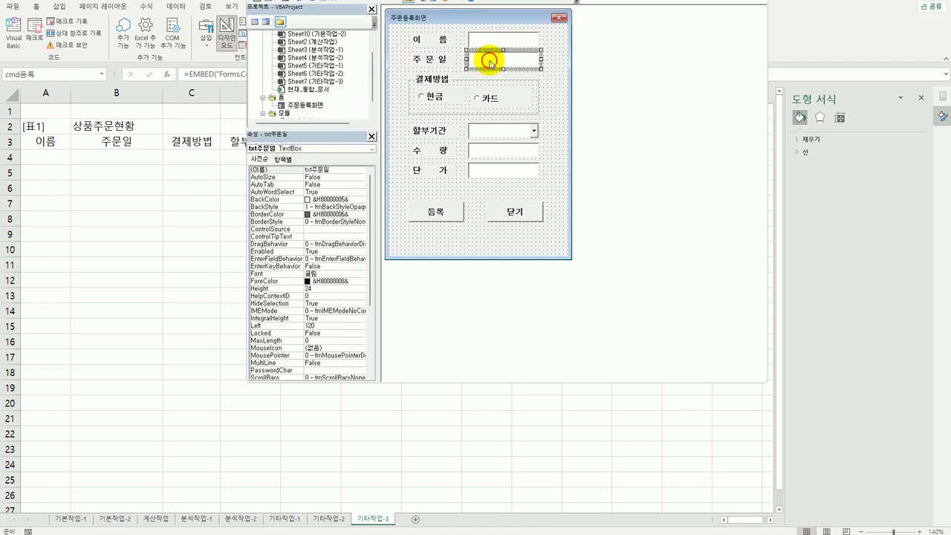
left_click(490, 128)
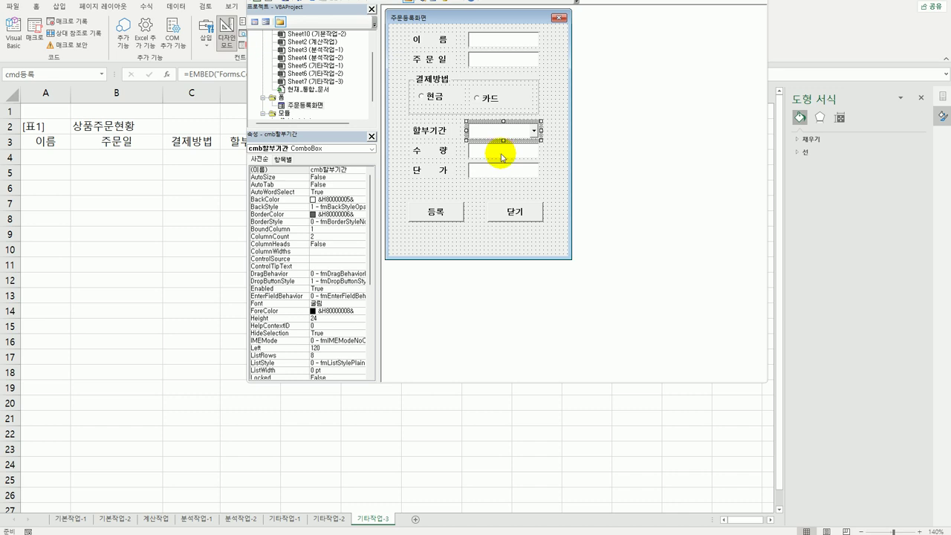
left_click(502, 155)
left_click(503, 174)
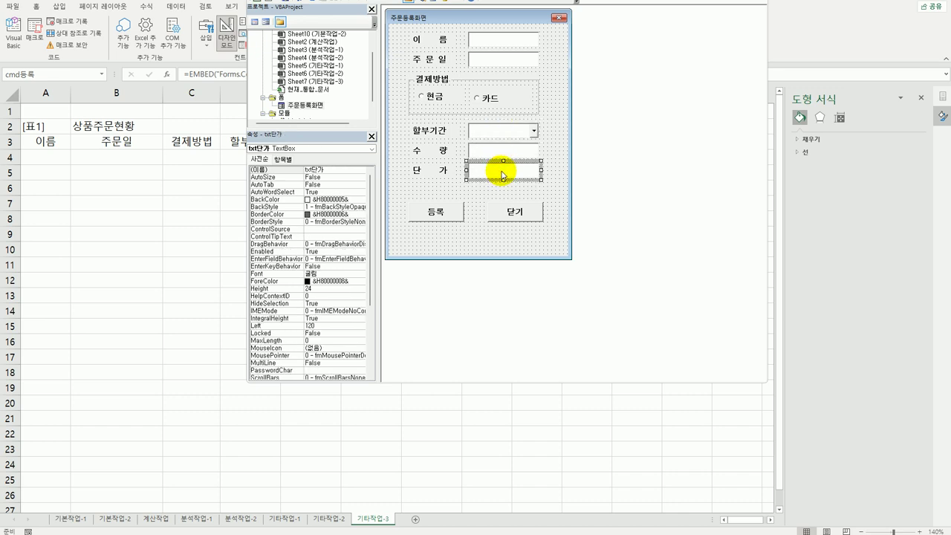
double_click(440, 212)
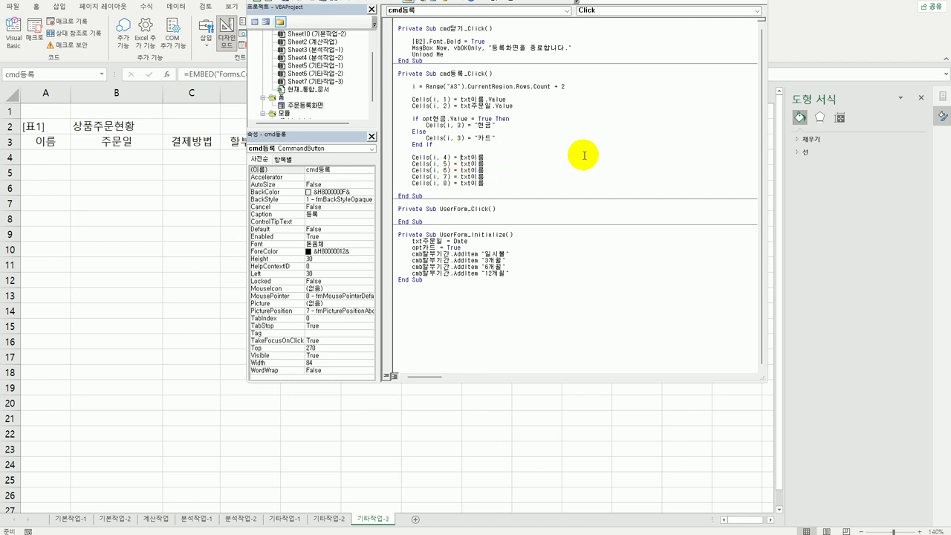
Step: Replace the value assigned to Cells(i, 4) with cmb할부기간.Value
key("shift+End")
type("cmb할부")
type("기간.")
type("val")
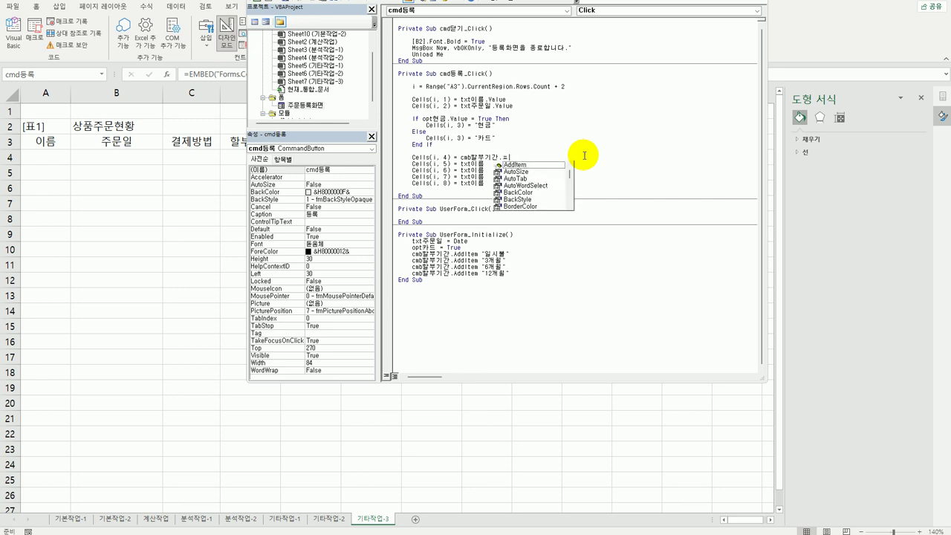
key("Tab")
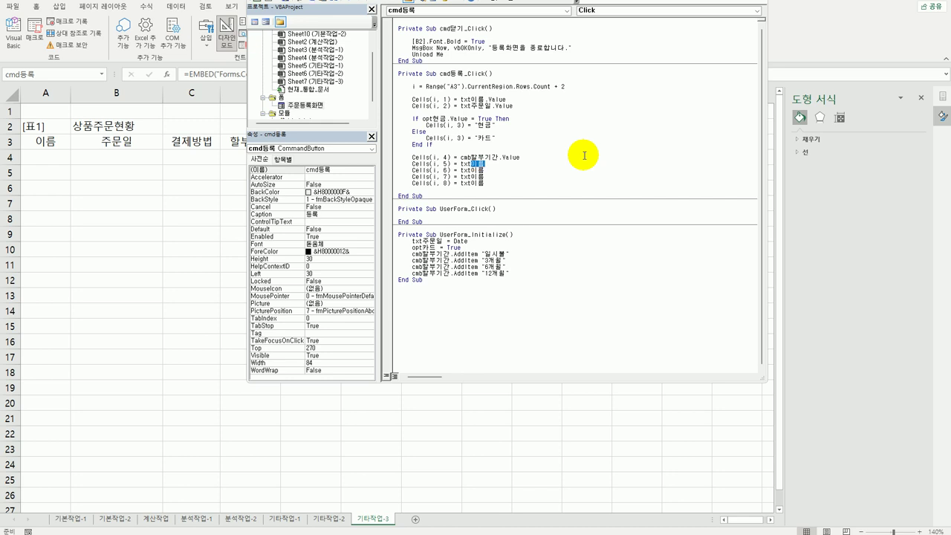
Step: Set Cells(i, 5) to txt수량.Value and Cells(i, 6) to txt단가.Value
type("수량.")
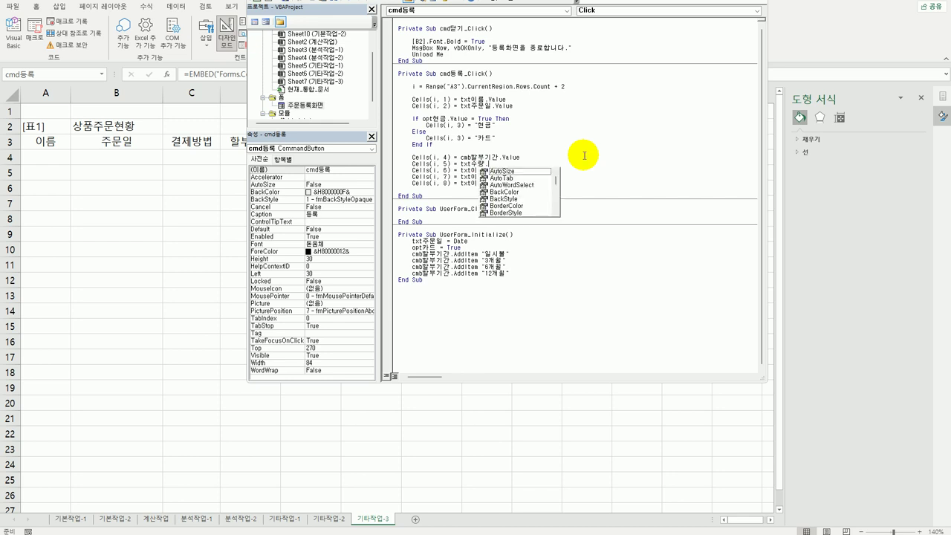
type("Value")
key("Tab")
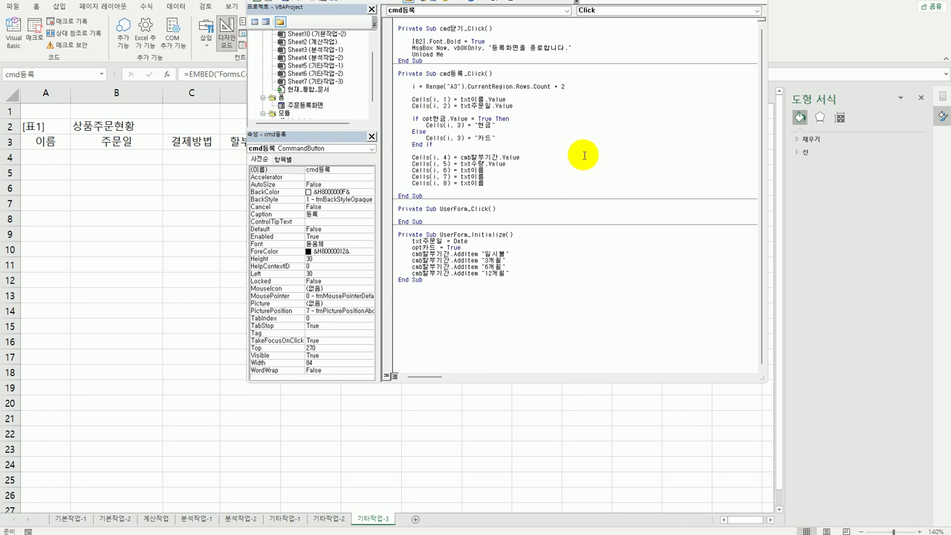
key("shift+Left")
key("shift+Left")
type("단가.va")
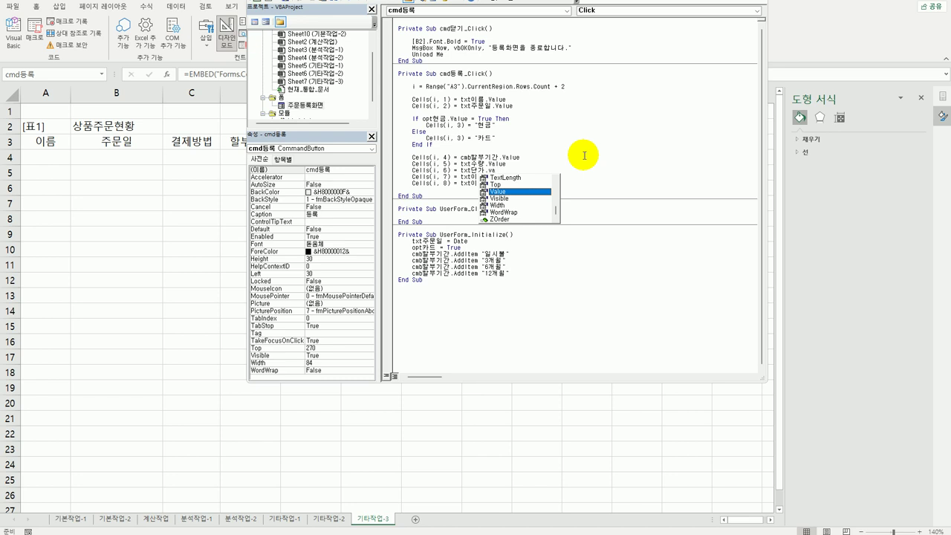
key("Tab")
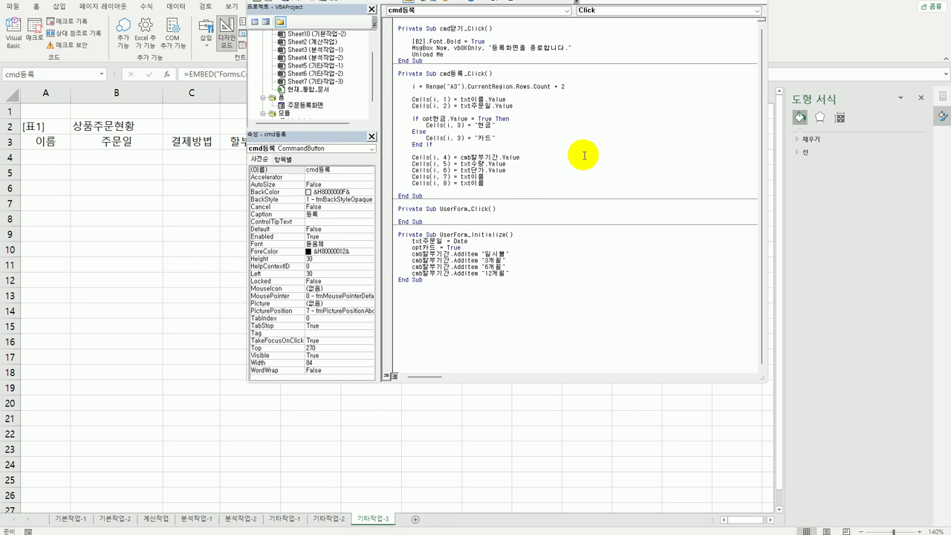
Step: Replace the value assigned to Cells(i, 7) with the product Cells(i, 5) * Cells(i, 6)
key("shift+Left")
key("shift+Left")
key("shift+Left")
key("shift+Left")
key("shift+Left")
type("cells(i,")
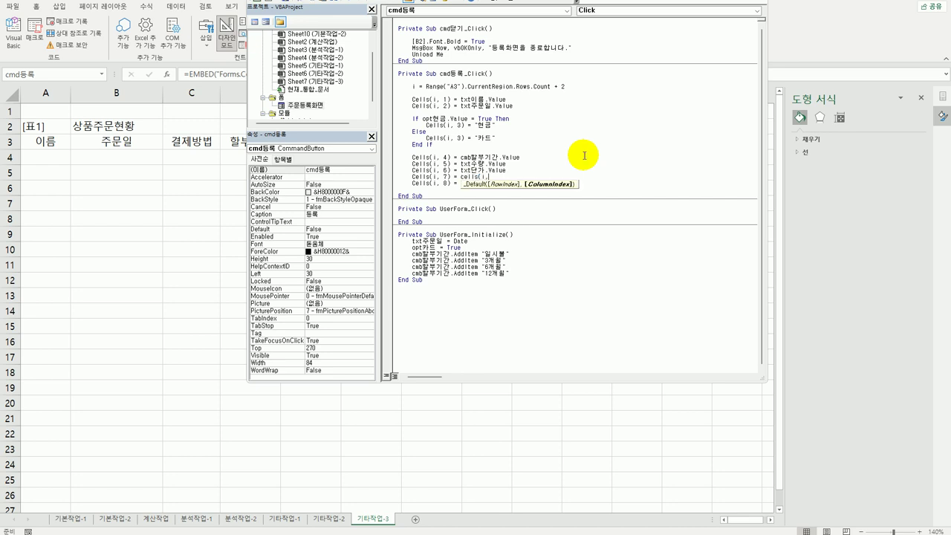
type("5)")
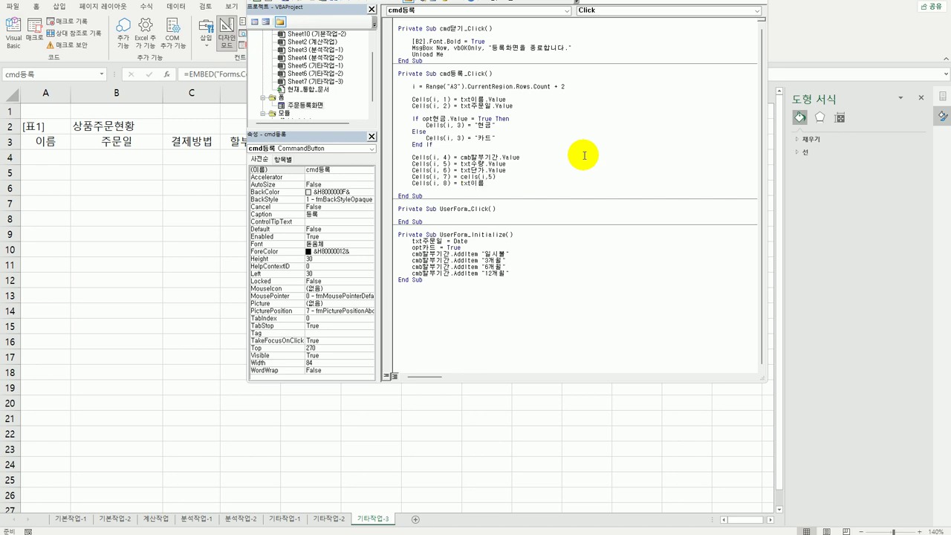
type("+cells(")
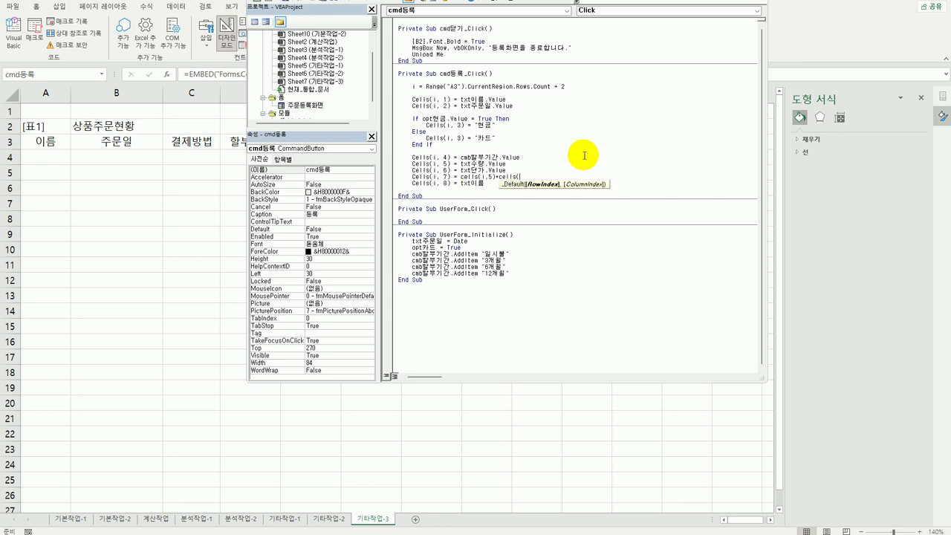
type("i,6)")
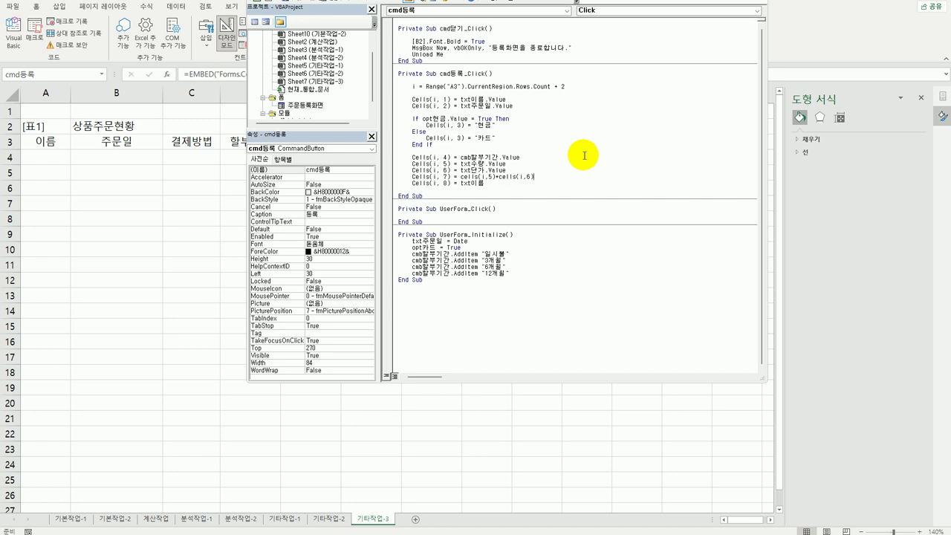
Step: Begin the Cells(i, 8) expression as Cells(i, 7) * (1-) without a discount rate, and dismiss the compile error
key("Down")
key("shift+Left")
key("shift+Left")
key("shift+Left")
key("shift+Left")
key("shift+Left")
type("cells(i,")
type("7)")
type(" + 1")
key("BackSpace")
type("(1-")
key("Return")
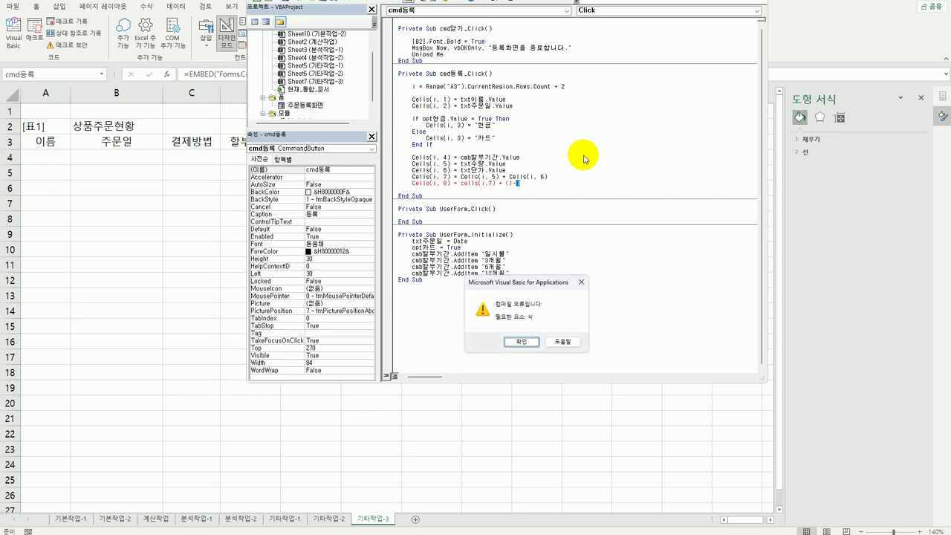
key("Return")
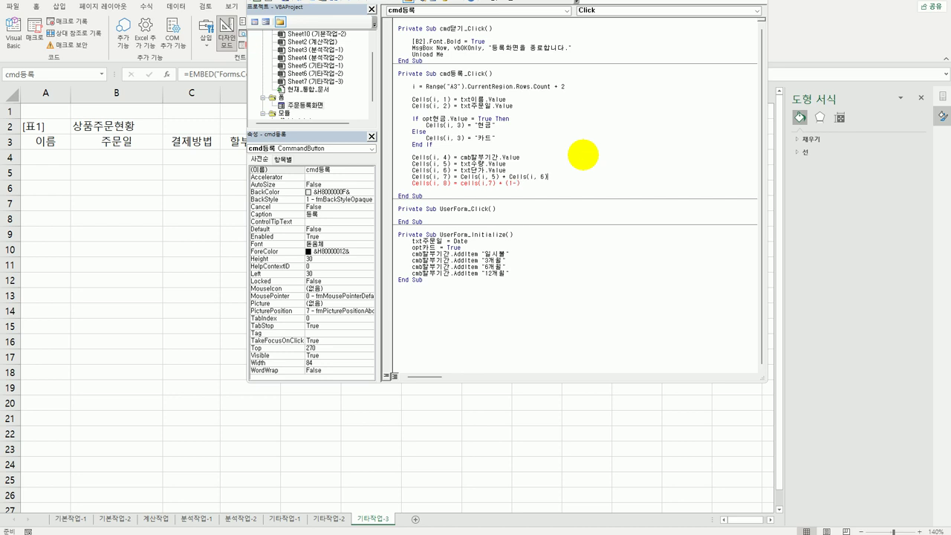
Step: Insert If Cells(i, 4) = "일시불" Then above the Cells(i, 8) statement and indent that statement beneath it
key("Return")
key("Return")
type("if")
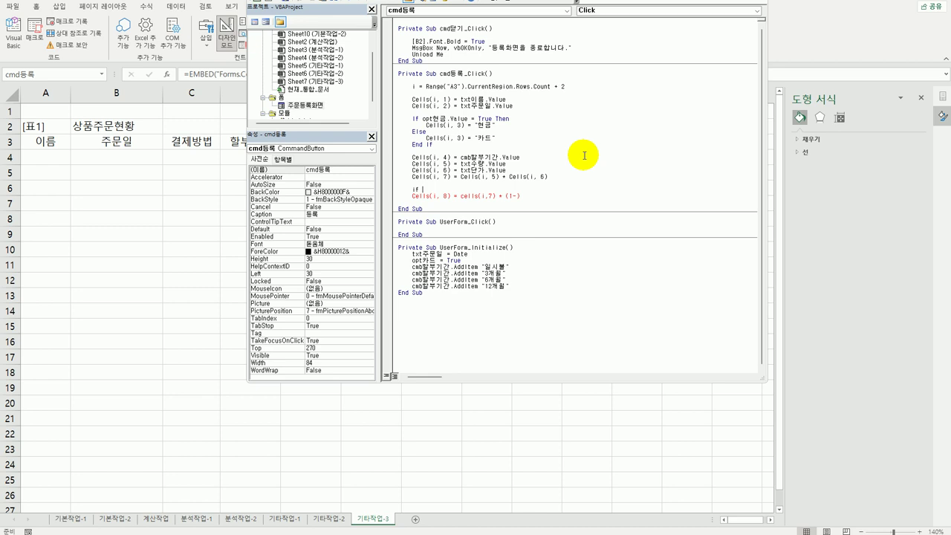
type("cells(")
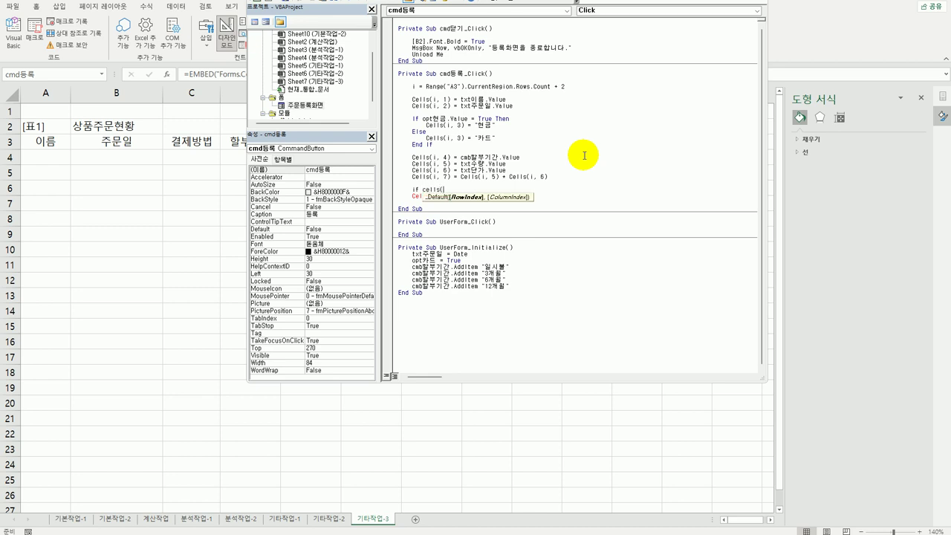
type("i,4)")
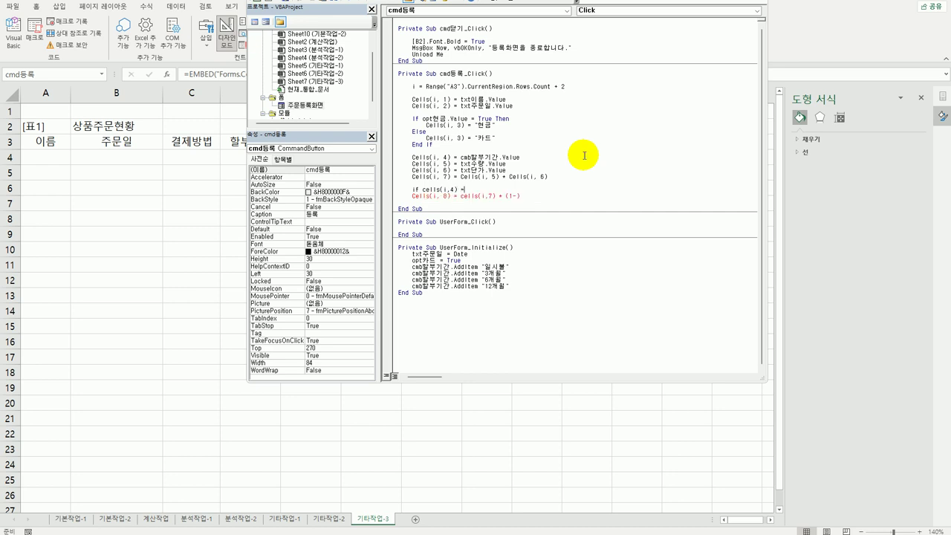
type(" = \"일시불\"Then")
key("Down")
key("Tab")
Step: Enter 0.1 as the discount rate in the Cells(i, 8) expression and start a new line below
key("Left")
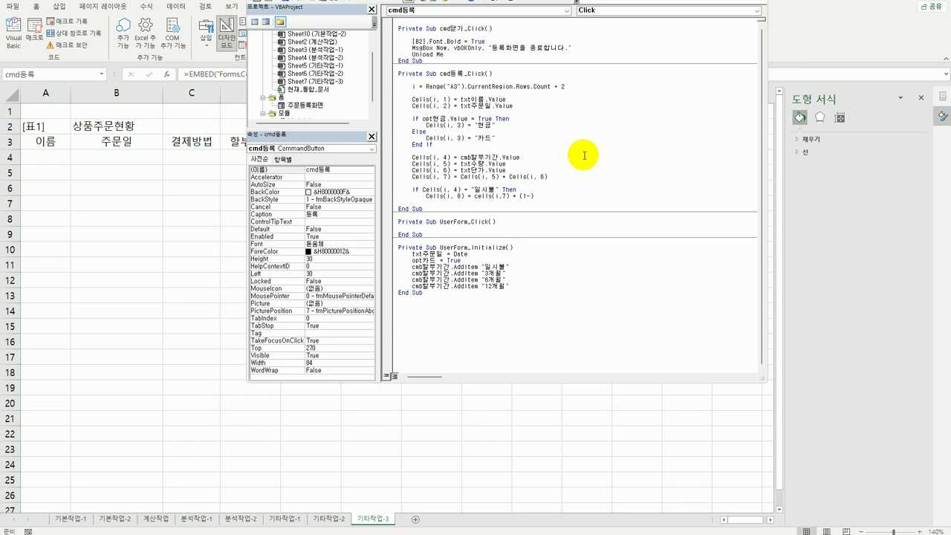
type("0.1")
key("Return")
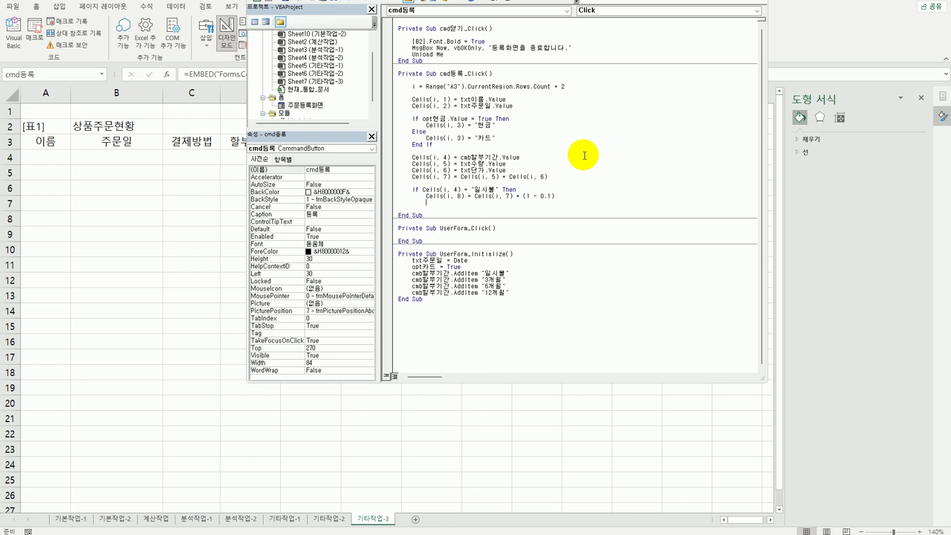
Step: Wrap the Cells(i, 8) calculation in a Format function with the "#,##0원" number format
key("Up")
key("Right")
key("Right")
type("format(")
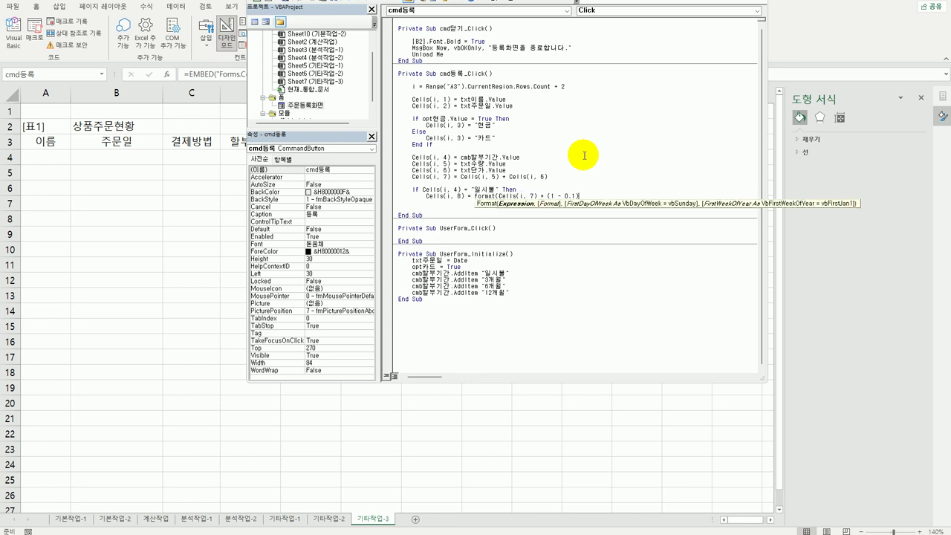
type(",")
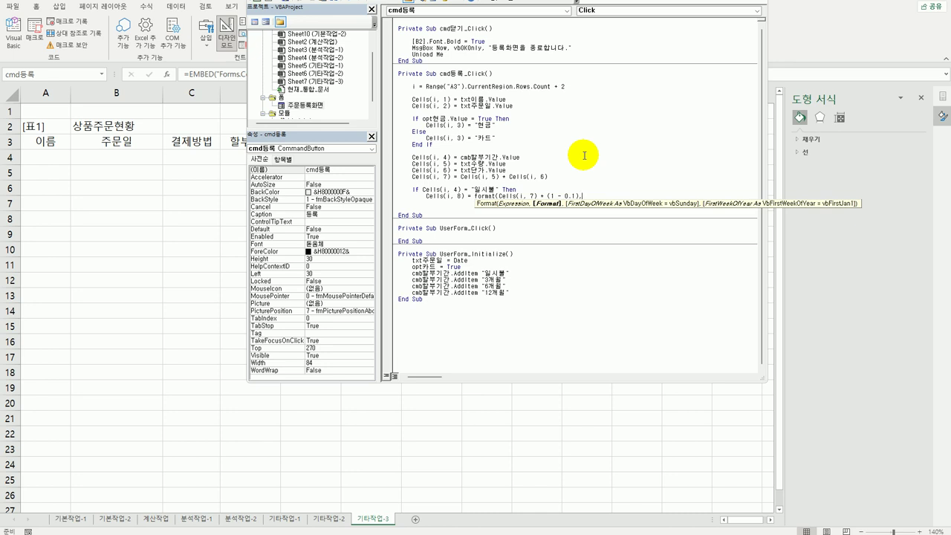
type(" \"")
type("#,##0dn")
key("BackSpace")
key("BackSpace")
type("원\")")
key("Return")
Step: Duplicate the "일시불" If line and its Cells(i, 8) statement directly below the originals
key("Up")
key("Up")
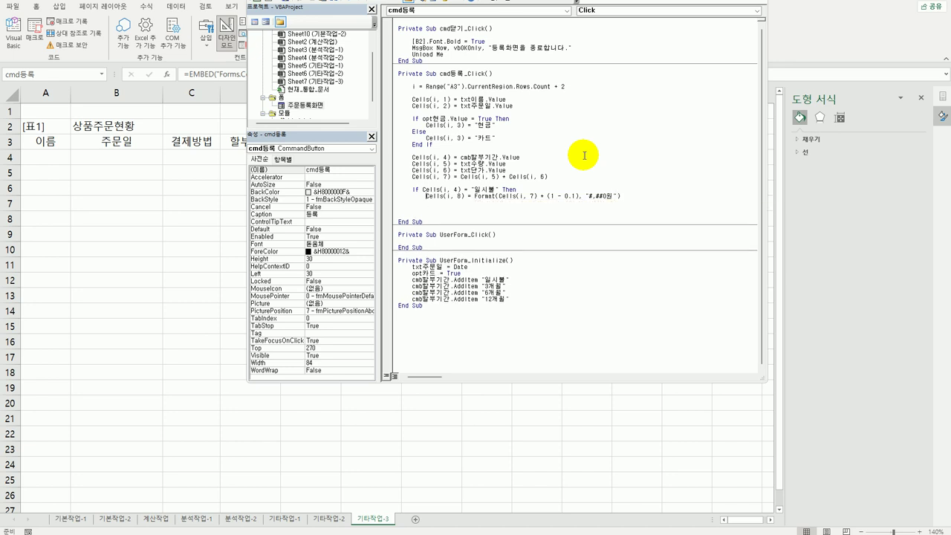
key("shift+Down")
key("shift+End")
key("ctrl+c")
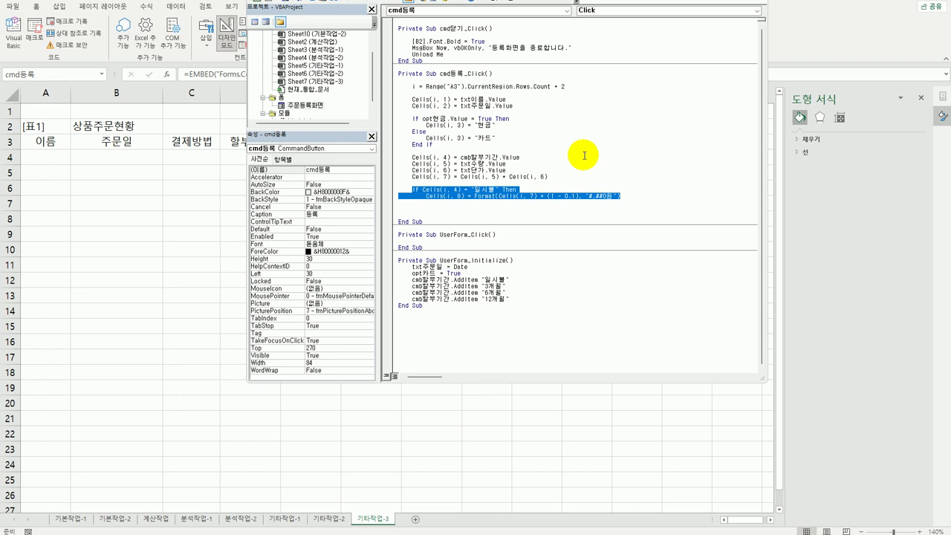
key("End")
key("Return")
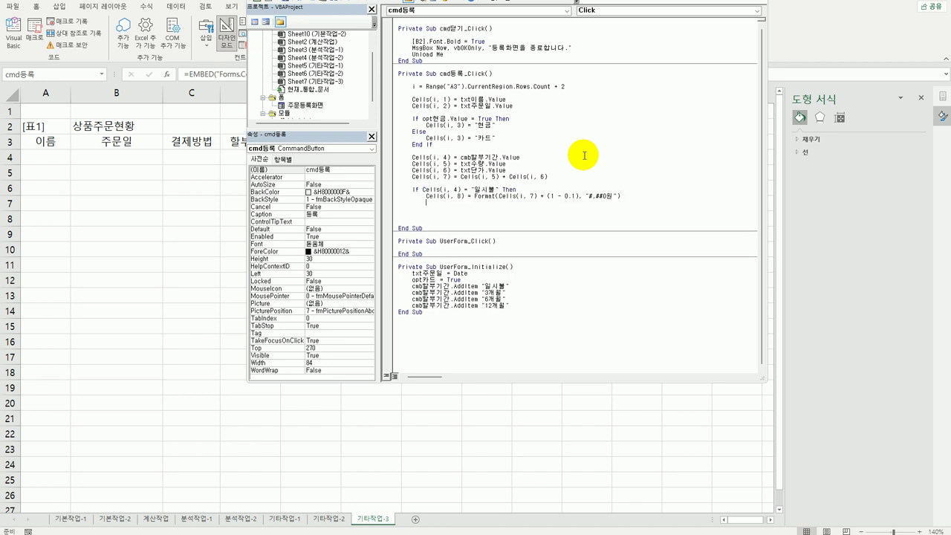
key("ctrl+v")
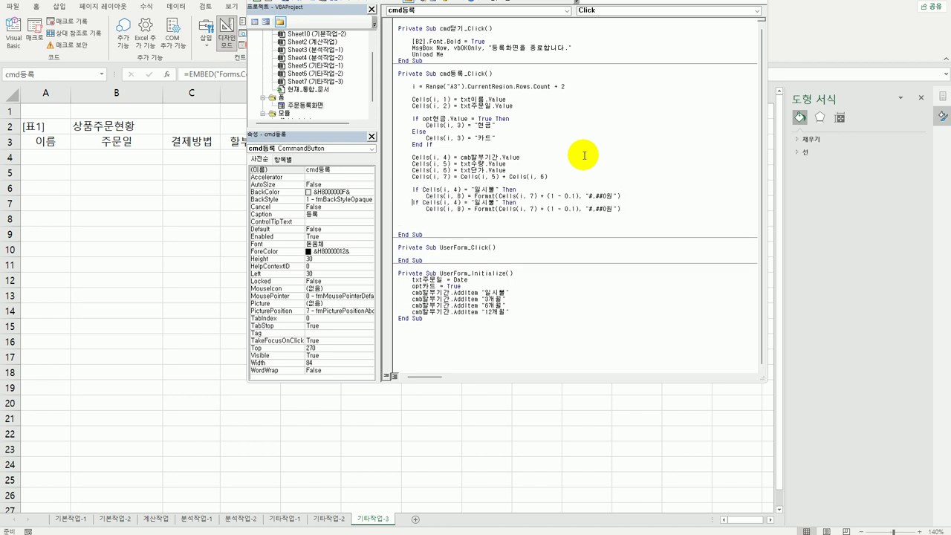
Step: Change the duplicated If line to an ElseIf that tests Cells(i, 4) for "3개월"
type("else")
key("shift+Right")
key("shift+Right")
key("shift+Right")
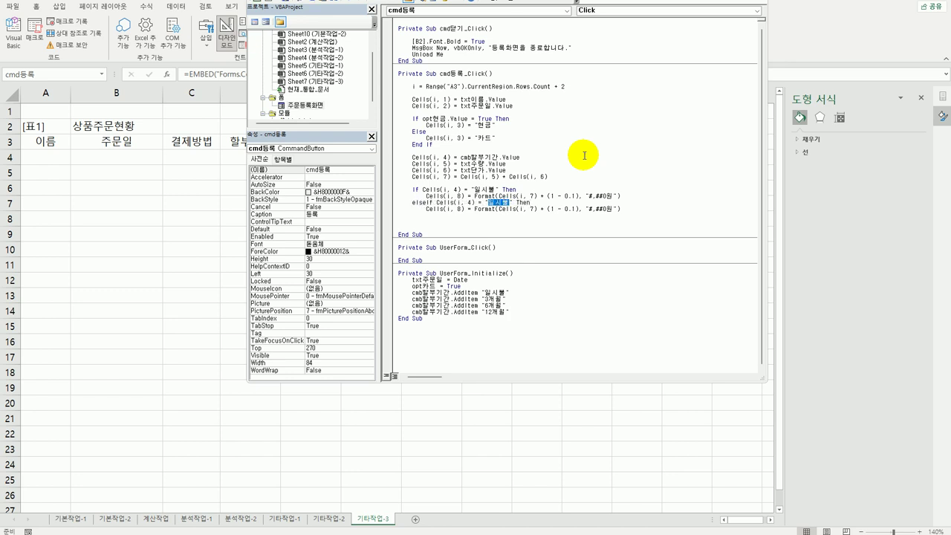
type("3개월")
Step: Set the discount rate in the "3개월" branch to 0.07 and start a new line below it
key("Down")
key("Left")
key("Left")
key("Left")
key("Left")
key("Left")
key("Left")
key("BackSpace")
type("07")
key("End")
key("Return")
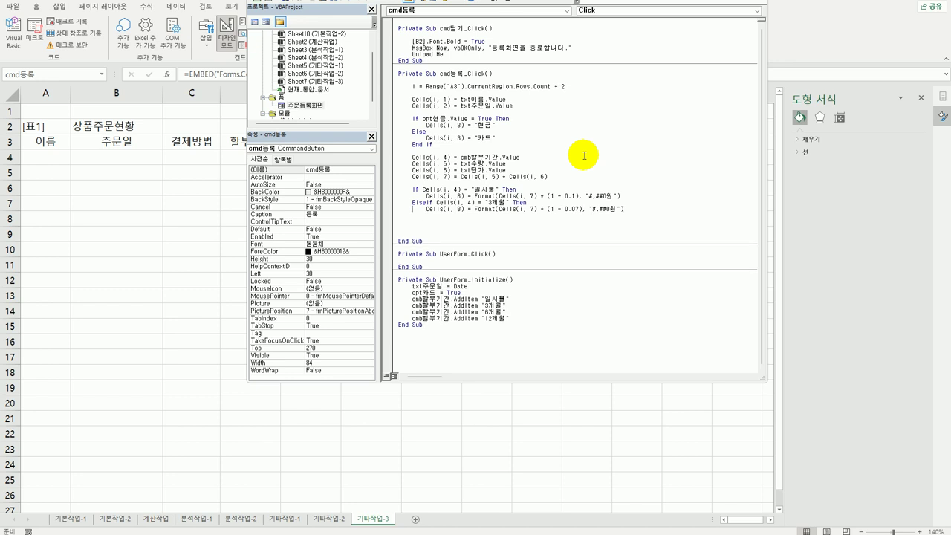
Step: Duplicate the "3개월" ElseIf line and its Cells(i, 8) statement directly below
key("Up")
key("shift+End")
key("Home")
key("shift+End")
key("shift+Down")
key("shift+End")
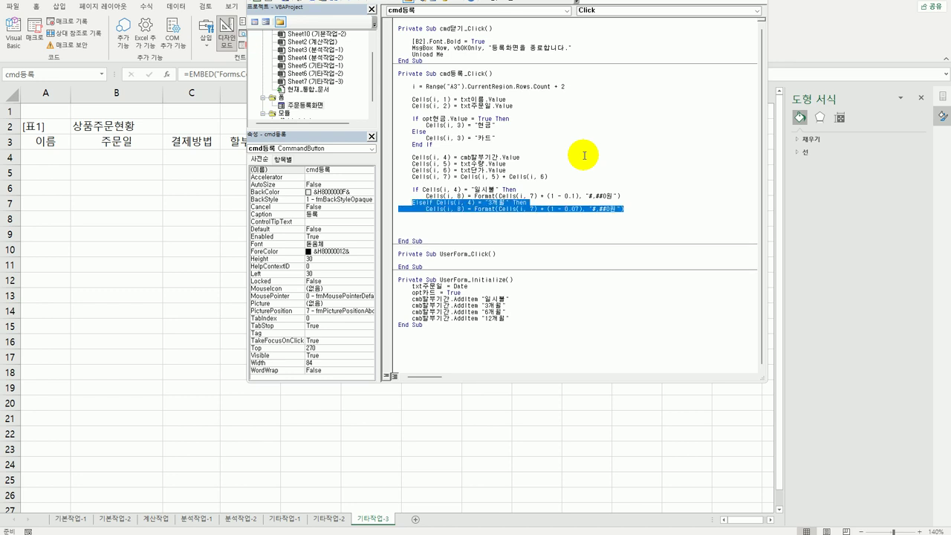
key("ctrl+c")
key("Down")
key("ctrl+v")
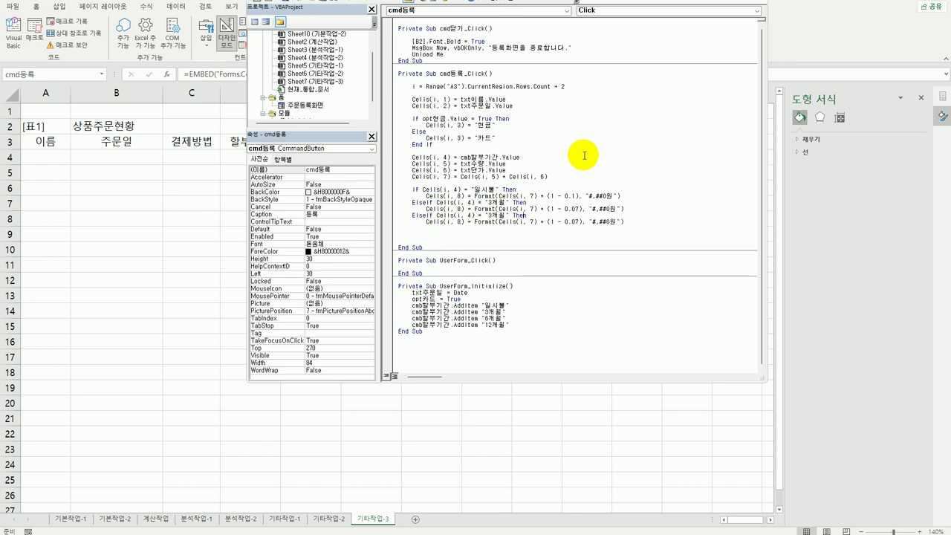
Step: Change the duplicated branch's condition to "6개월" and its discount rate to 0.05
key("shift+Right")
type("6")
key("Left")
key("Left")
key("shift+Left")
type("5")
key("End")
key("Return")
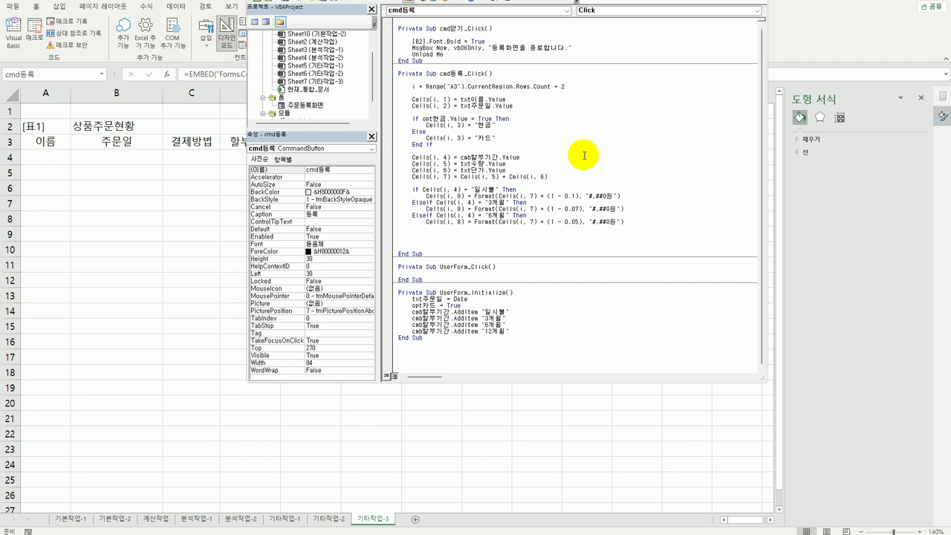
Step: Add an Else branch containing a copy of the "6개월" branch's Cells(i, 8) statement
type("딘ㄷ")
key("BackSpace")
key("BackSpace")
type("else")
key("Return")
key("Up")
key("Up")
key("shift+End")
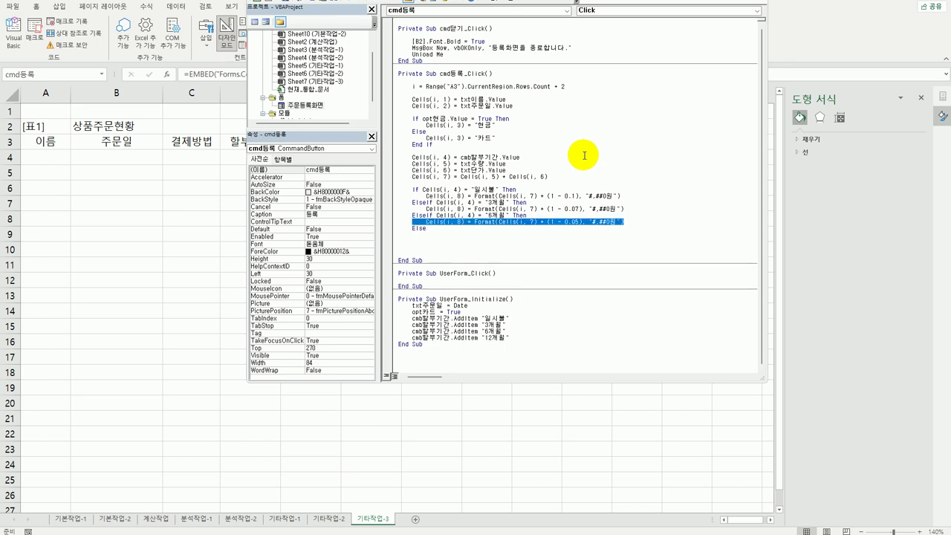
key("Down")
key("ctrl+v")
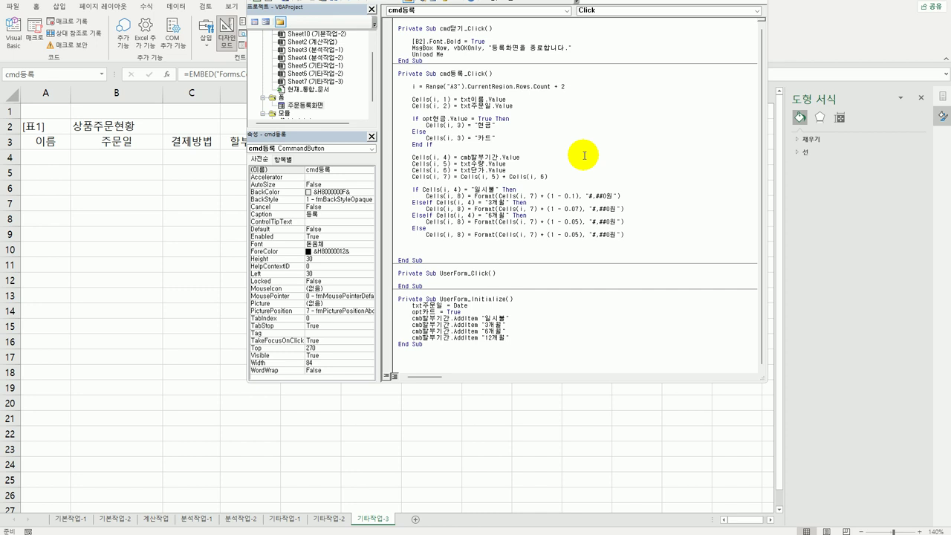
Step: Remove the * (1 - 0.05) factor from the Else branch's Cells(i, 8) statement and close the block with End If
key("Left")
key("shift+Right")
key("shift+Right")
key("shift+Right")
key("shift+Right")
key("shift+Right")
key("shift+Right")
key("shift+Right")
key("shift+Right")
key("shift+Right")
key("shift+Right")
key("shift+Right")
key("shift+Right")
key("Delete")
key("BackSpace")
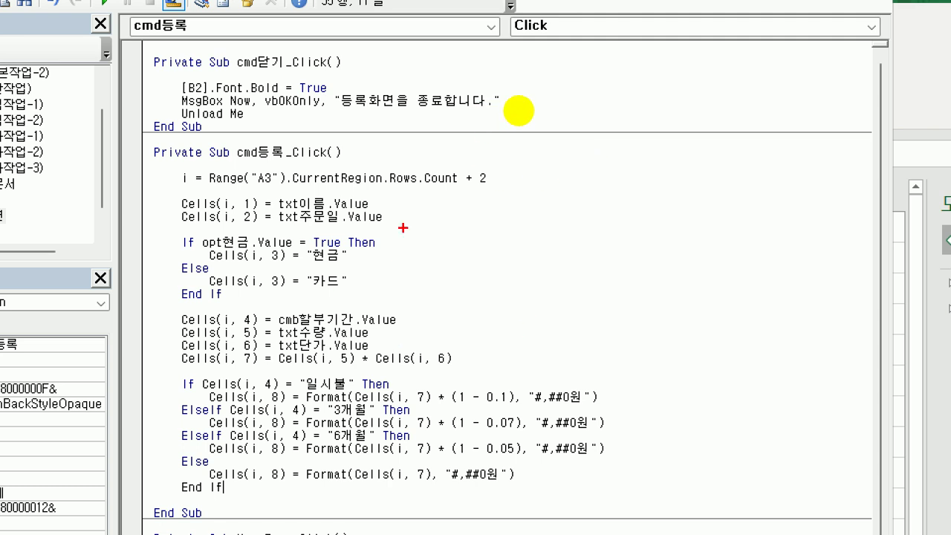
left_click_drag(172, 191, 197, 191)
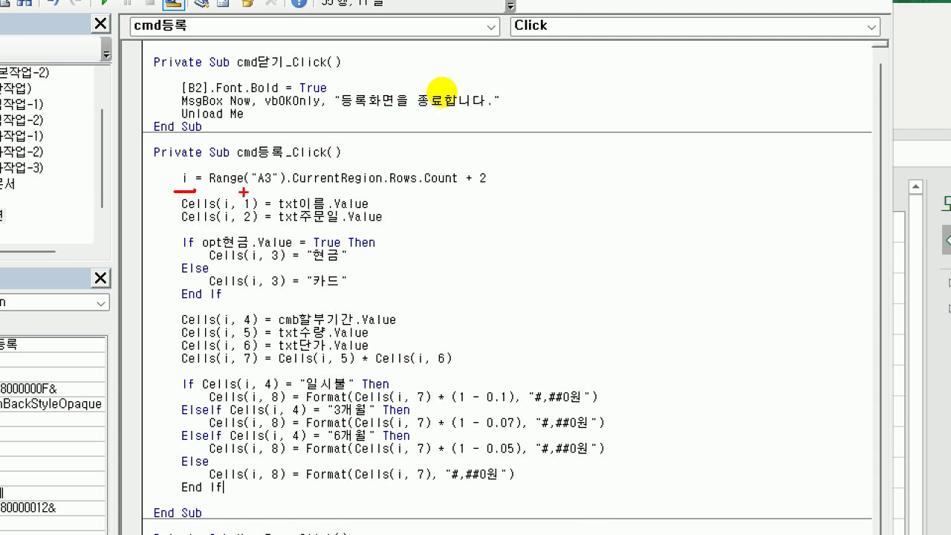
left_click_drag(248, 191, 455, 190)
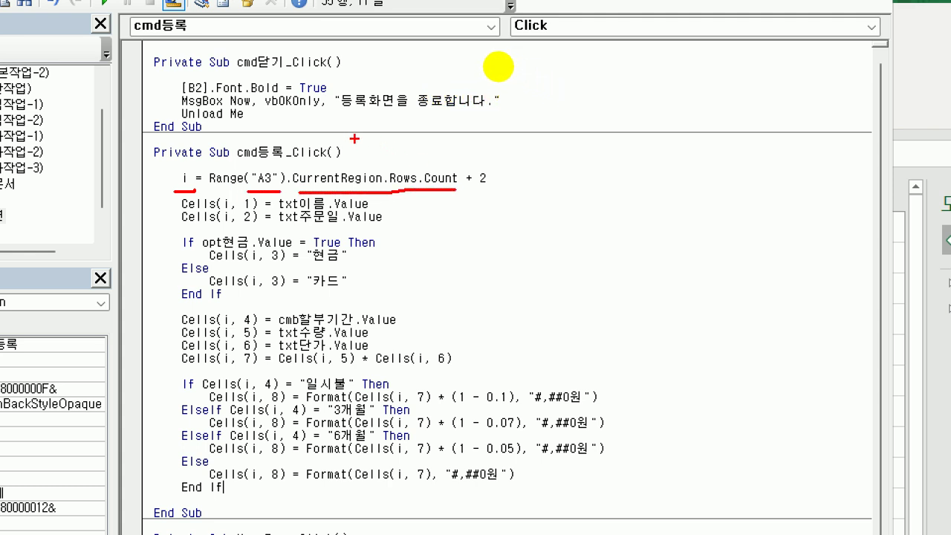
mouse_move(379, 142)
left_mouse_down()
mouse_move(394, 149)
mouse_move(382, 156)
mouse_move(398, 162)
left_mouse_up()
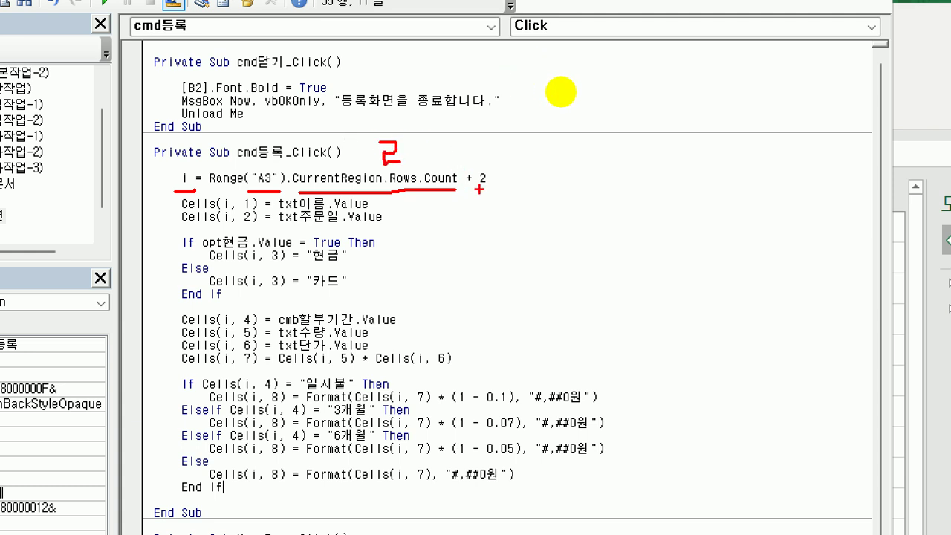
left_click_drag(471, 190, 495, 191)
mouse_move(564, 158)
left_mouse_down()
mouse_move(573, 194)
mouse_move(589, 199)
left_mouse_up()
left_click_drag(565, 159, 544, 223)
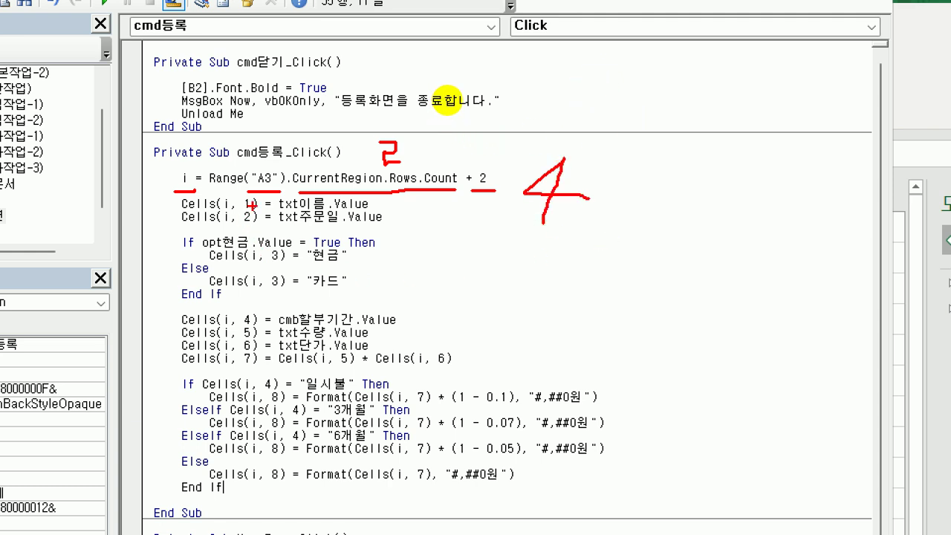
left_click_drag(221, 213, 229, 211)
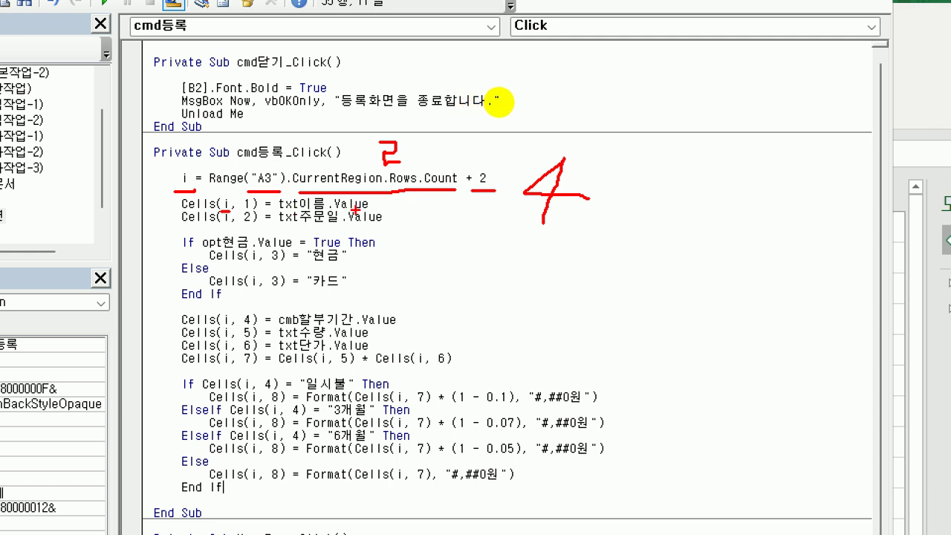
mouse_move(332, 208)
left_mouse_down()
mouse_move(321, 217)
mouse_move(338, 222)
left_mouse_up()
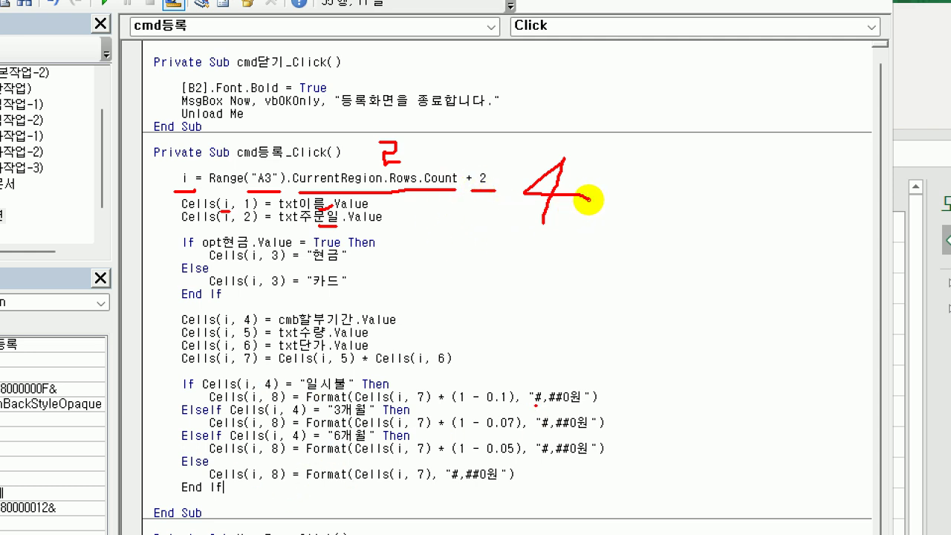
left_click_drag(535, 402, 598, 405)
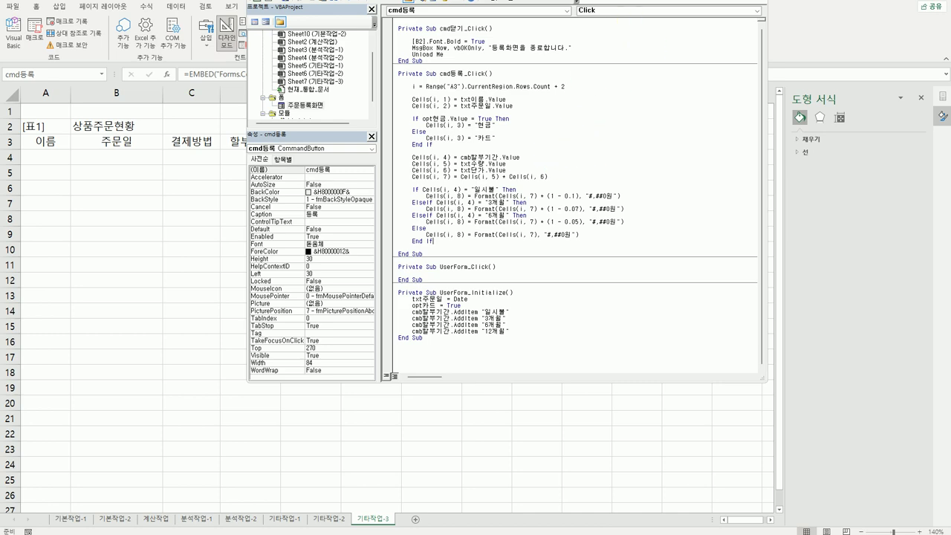
Step: Return to the 기타작업-3 worksheet, turn off design mode and open the 주문등록화면 form
key("alt+F11")
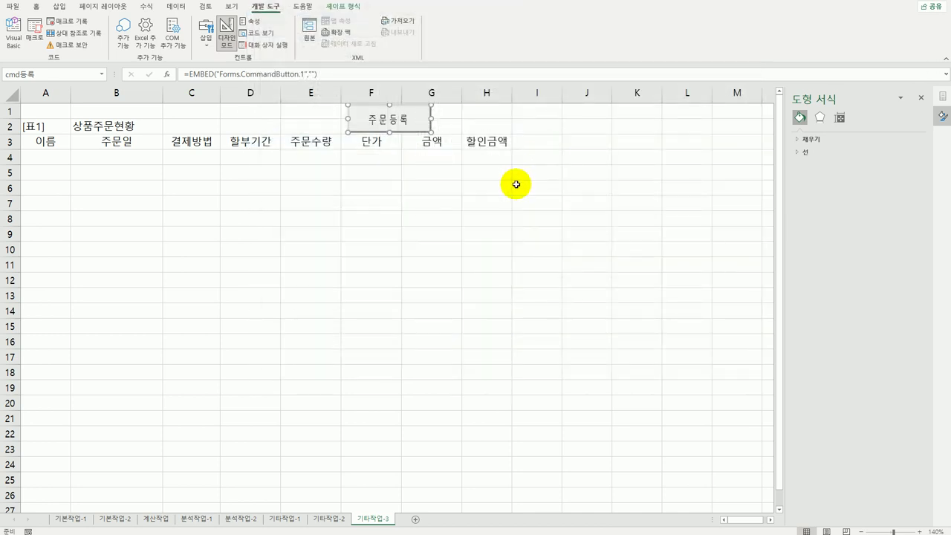
left_click(227, 37)
left_click(334, 291)
left_click(399, 117)
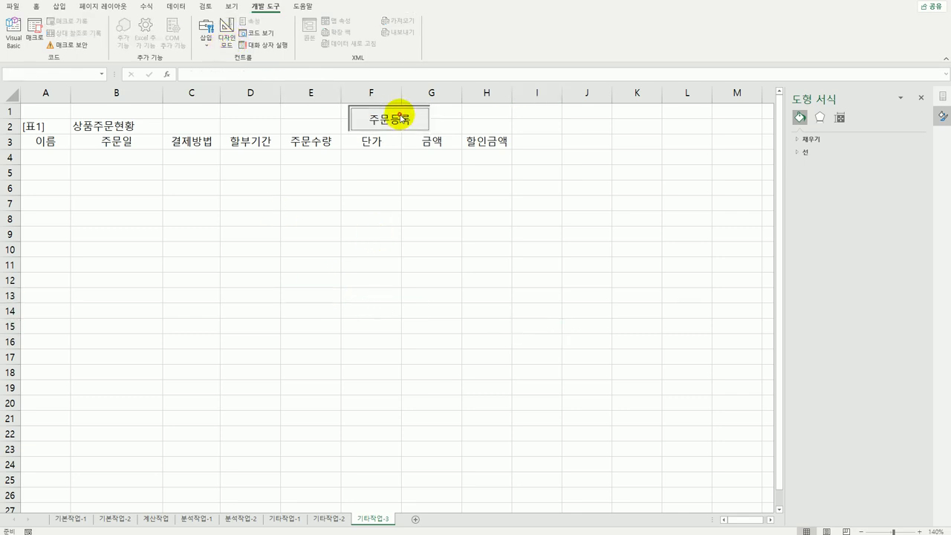
Step: Register an order with the customer's name, payment method 현금, instalment period 3개월, quantity 3 and unit price 560000
left_click(513, 169)
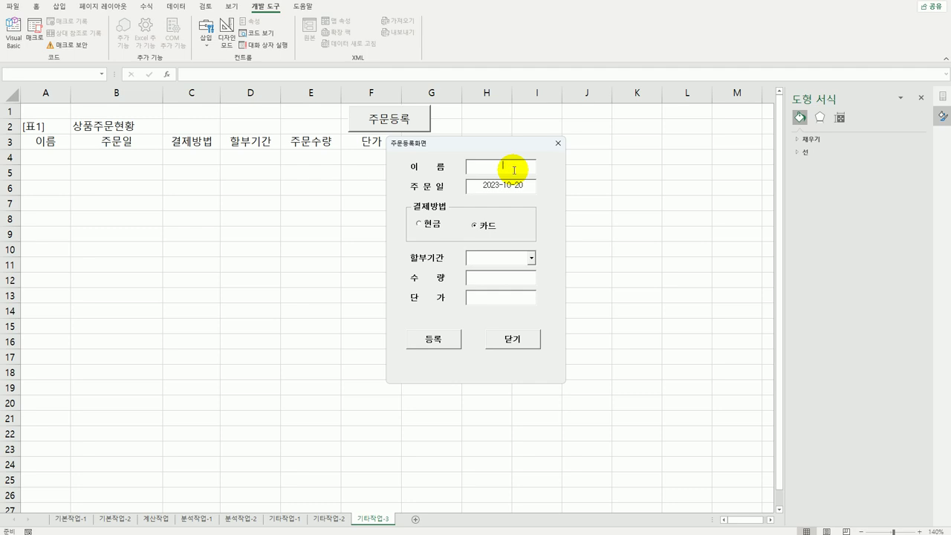
type("홍길동")
left_click(418, 224)
left_click(530, 258)
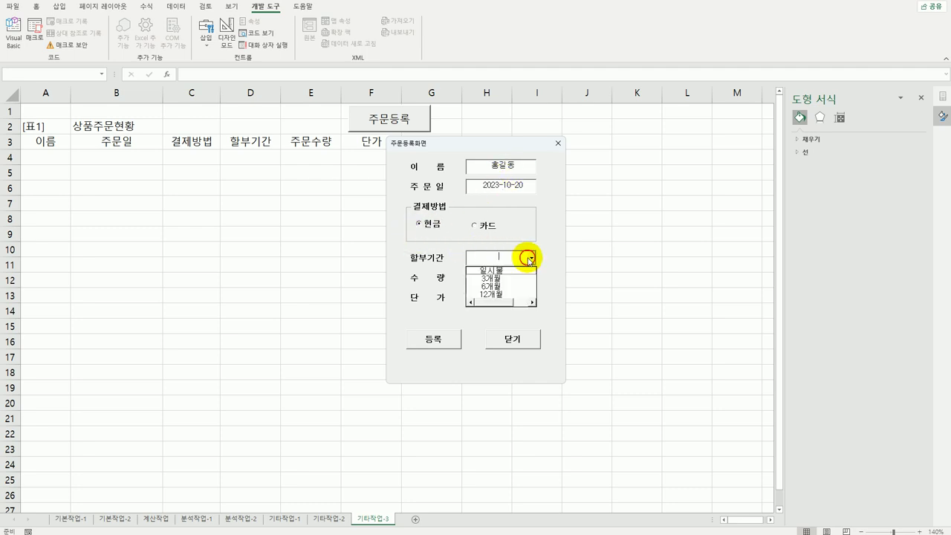
left_click(512, 278)
left_click(511, 281)
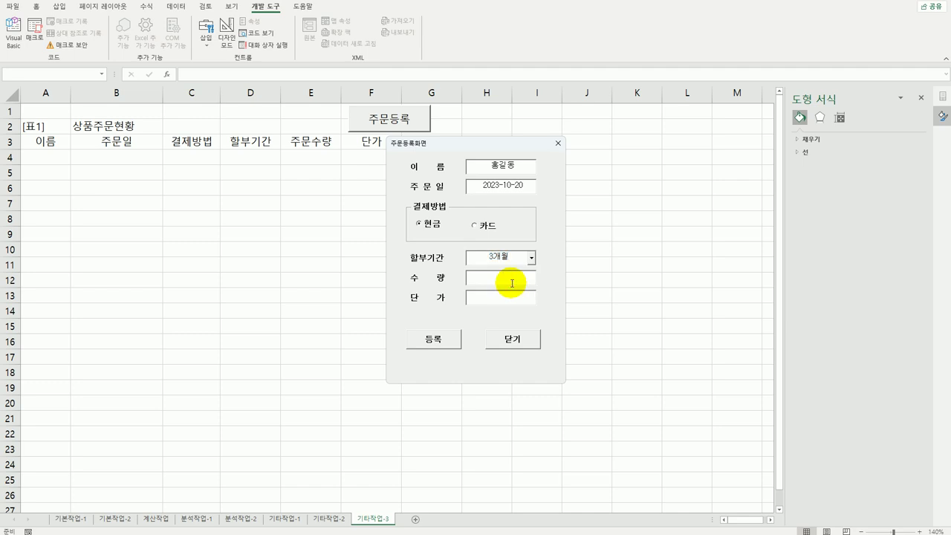
type("3")
left_click(503, 297)
type("560")
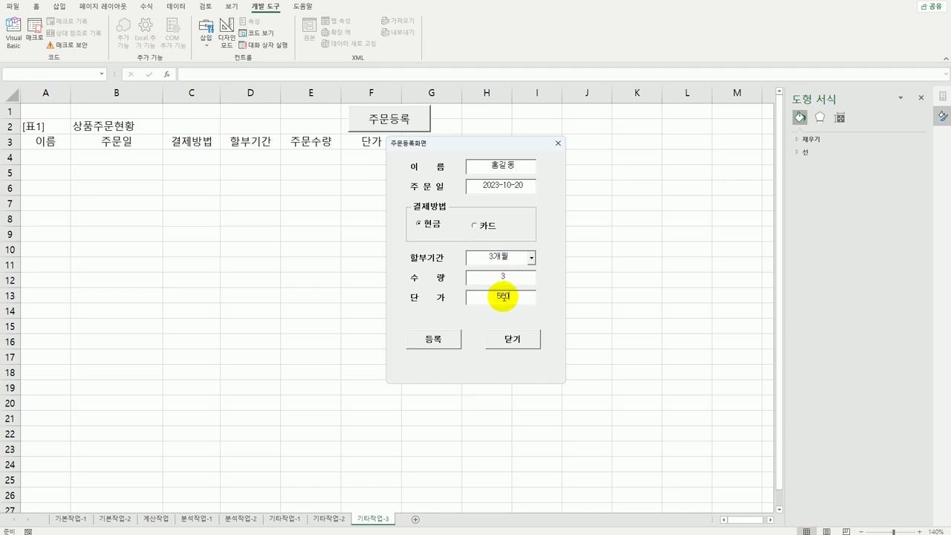
type("000")
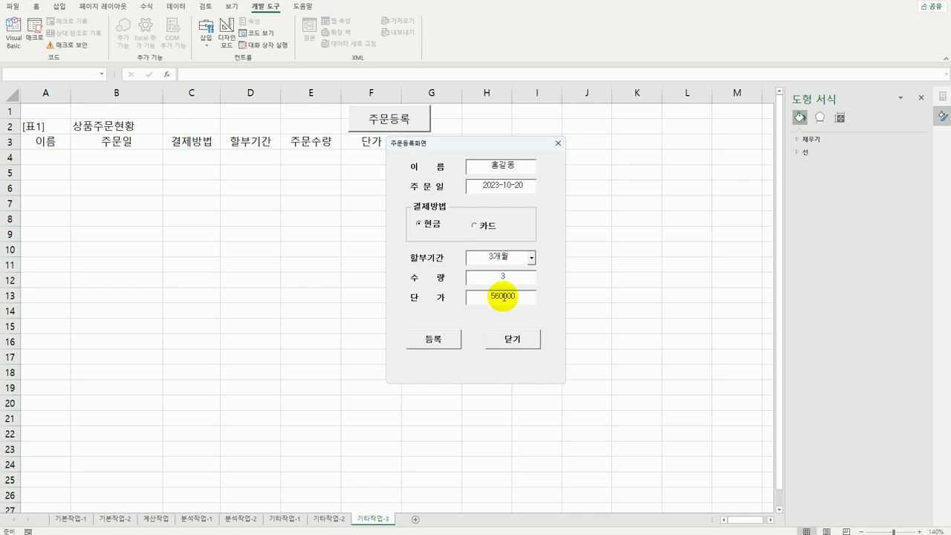
left_click(431, 339)
Step: Close the order form with its closing message, and autofit column H to its 할인금액 entry
left_click(533, 339)
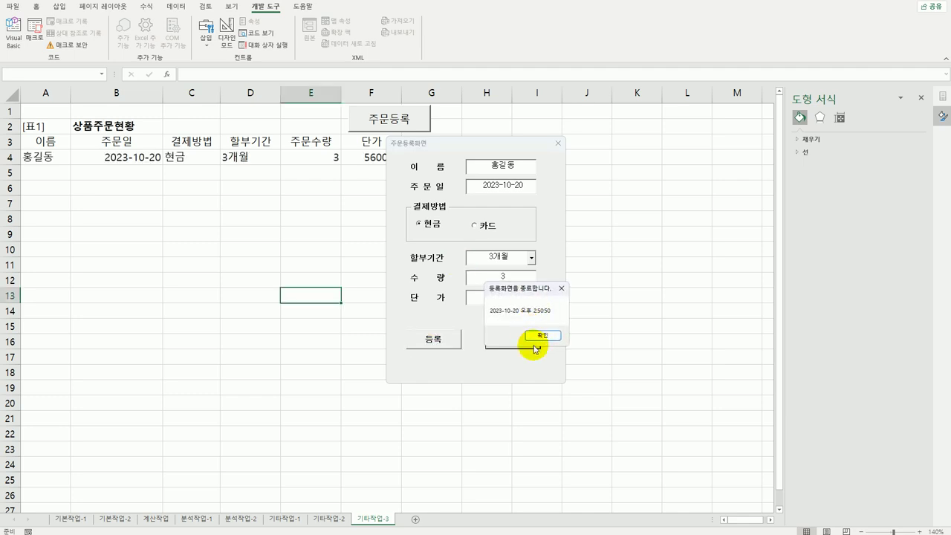
left_click(542, 334)
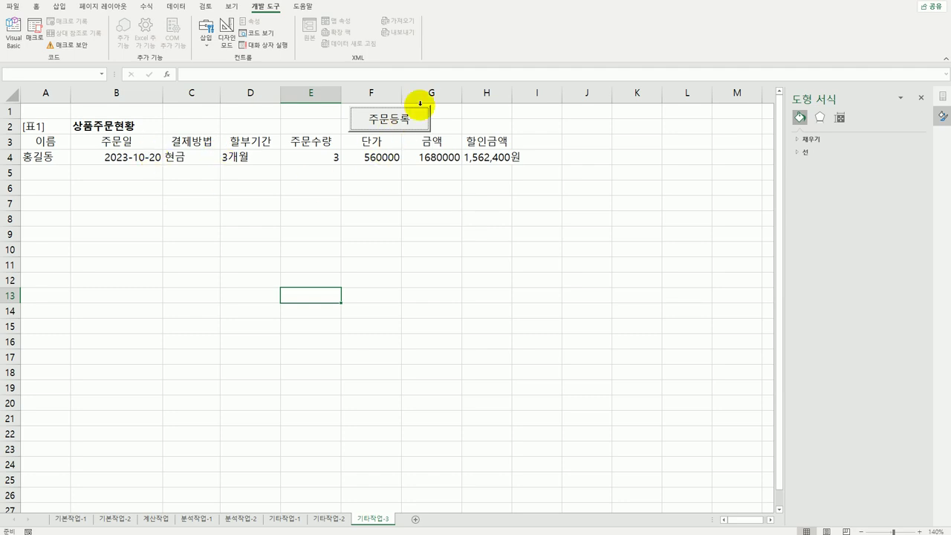
double_click(512, 90)
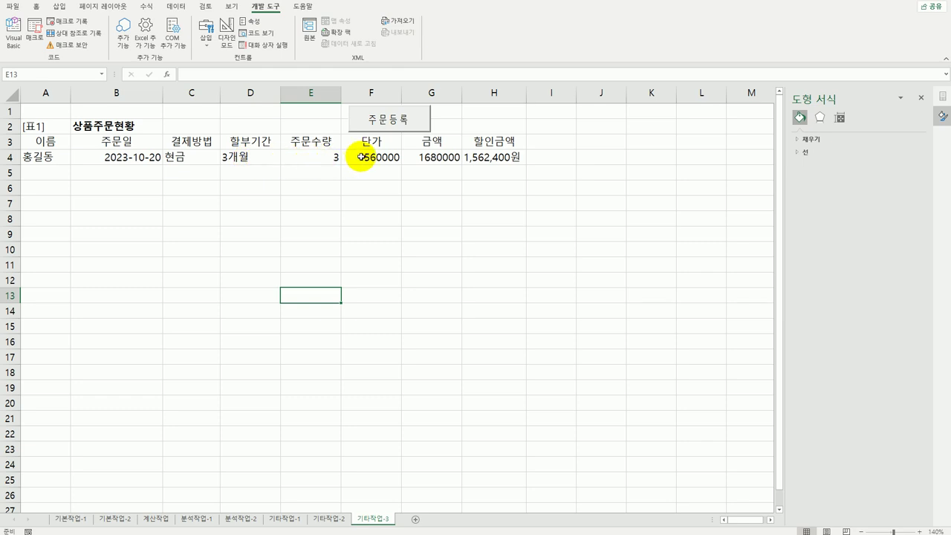
left_click(505, 163)
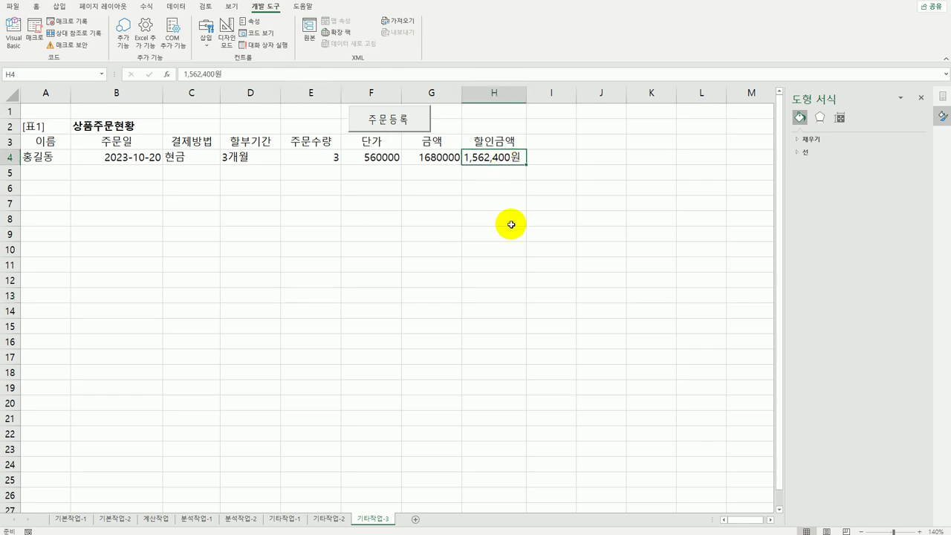